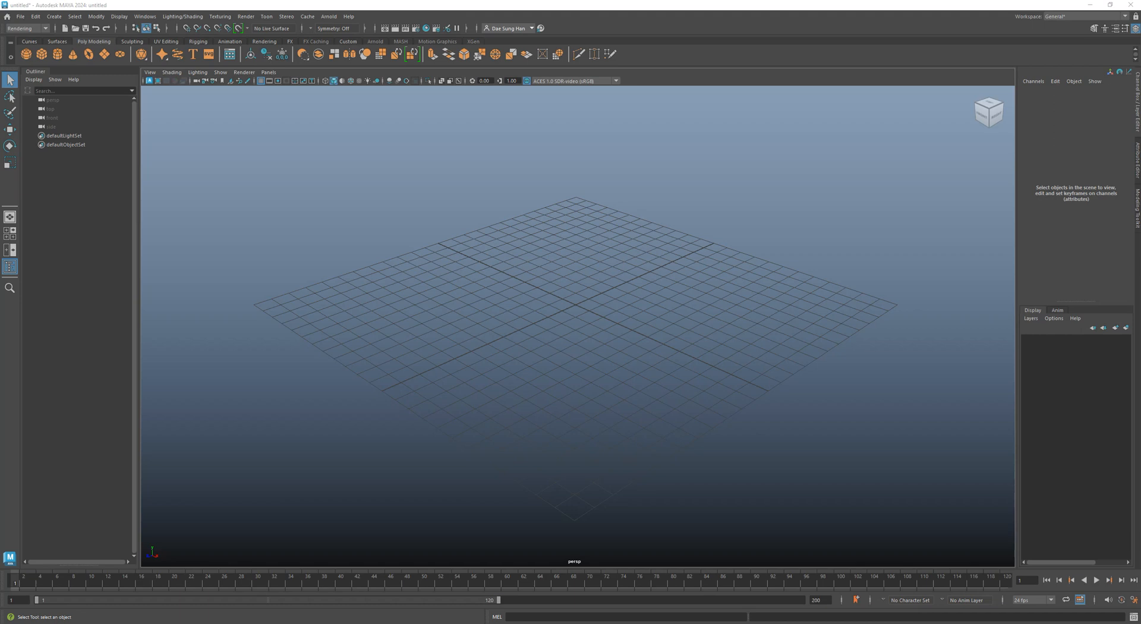
- Bring up the sourceimages folder in File Explorer and display its reference images as larger thumbnails
{"action": "left_click_drag", "start_coordinate": [1, 321], "coordinate": [562, 112]}
{"action": "right_click", "coordinate": [593, 303]}
{"action": "mouse_move", "coordinate": [576, 309]}
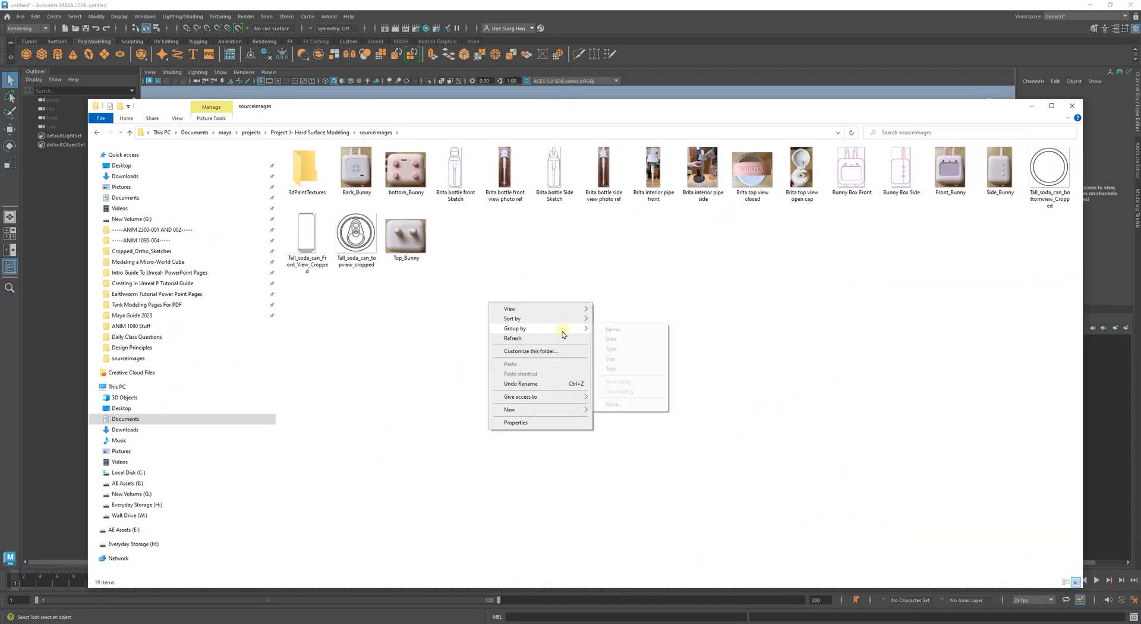
{"action": "left_click", "coordinate": [629, 309]}
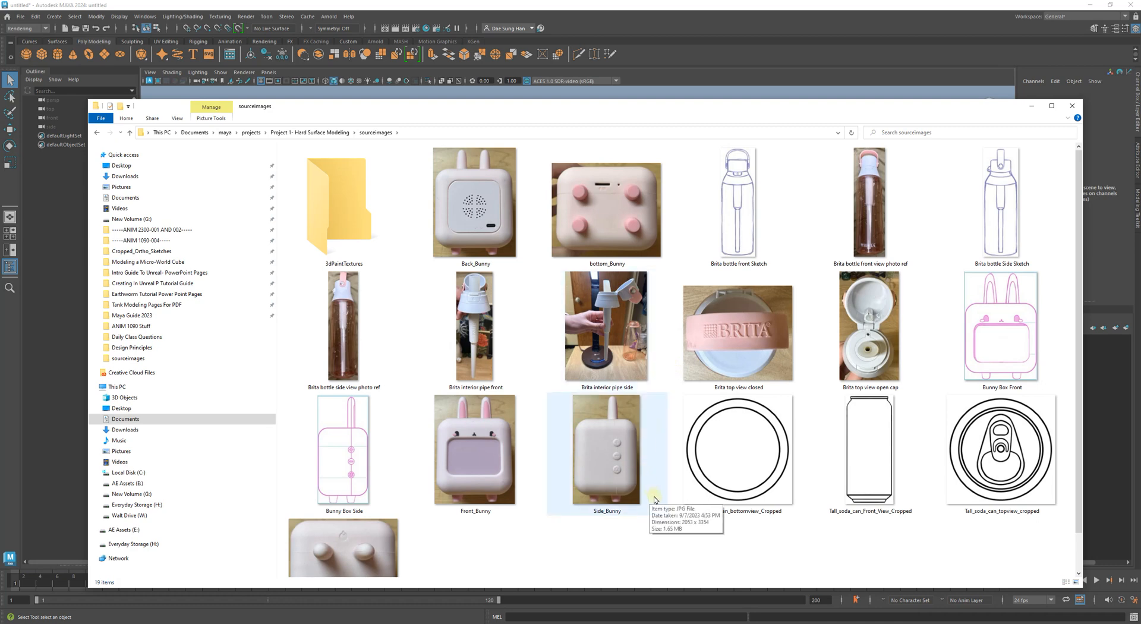
- Review the Brita bottle front and side photos, interior pipe photos and top views, then put the folder window away
{"action": "left_click", "coordinate": [872, 196]}
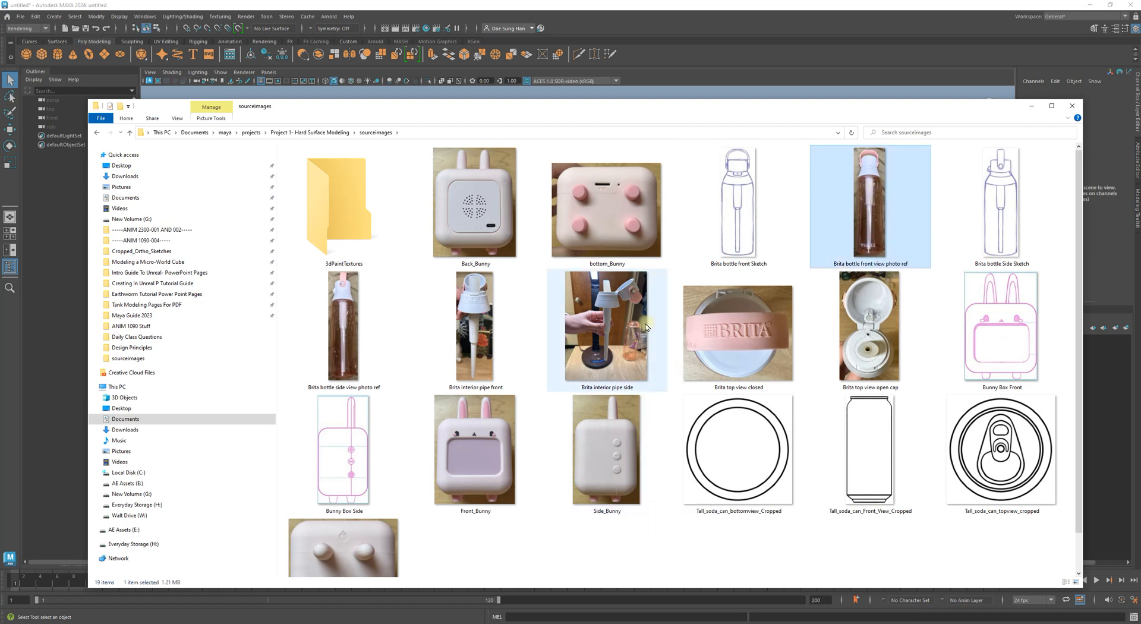
{"action": "left_click", "coordinate": [343, 319]}
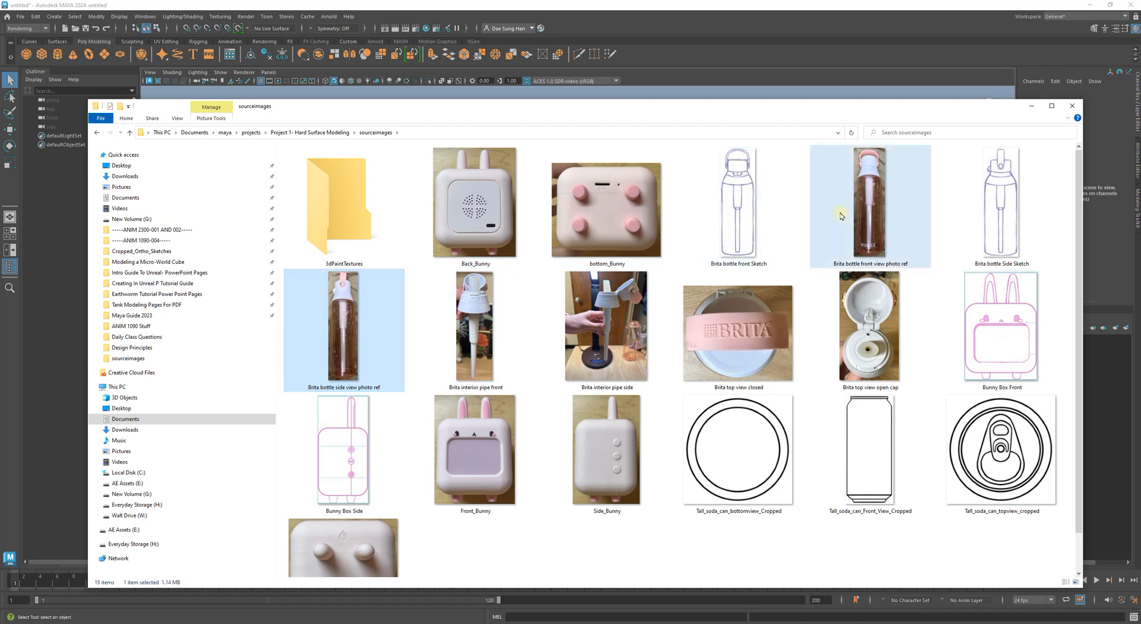
{"action": "left_click", "coordinate": [848, 209]}
{"action": "left_click", "coordinate": [506, 319]}
{"action": "left_click", "coordinate": [612, 312]}
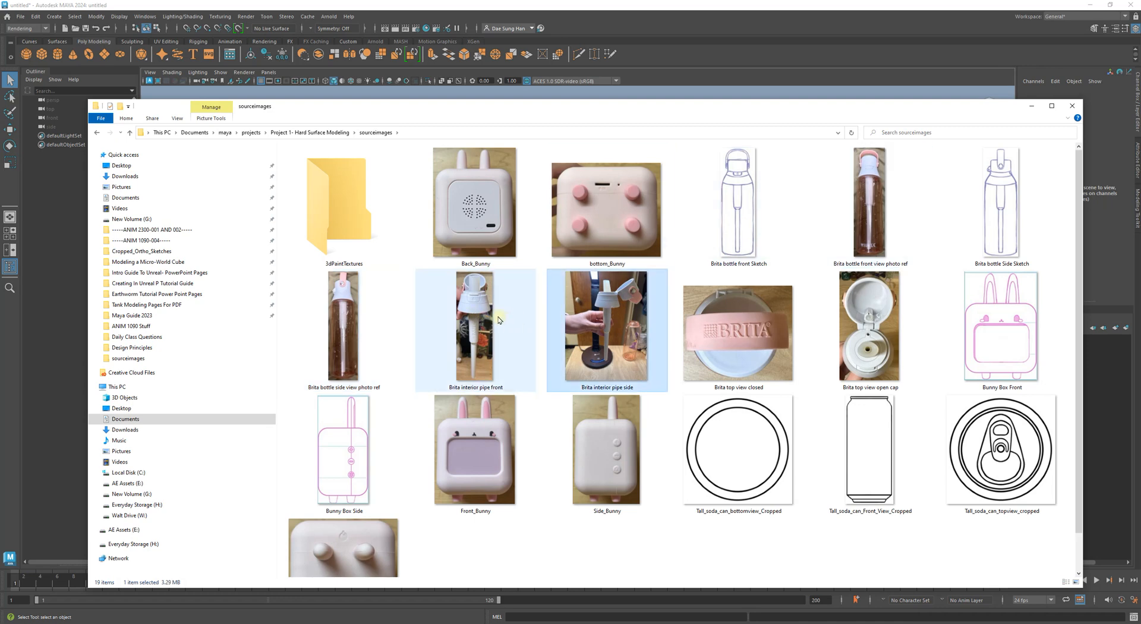
{"action": "left_click", "coordinate": [511, 321]}
{"action": "left_click", "coordinate": [615, 316]}
{"action": "left_click", "coordinate": [739, 317]}
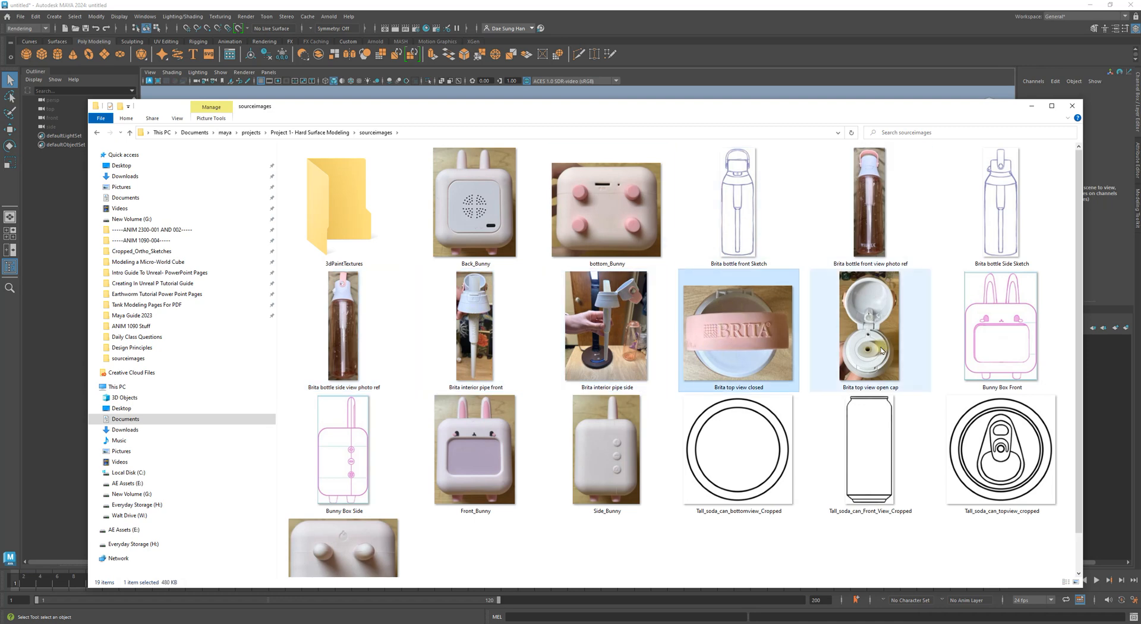
{"action": "left_click", "coordinate": [860, 318]}
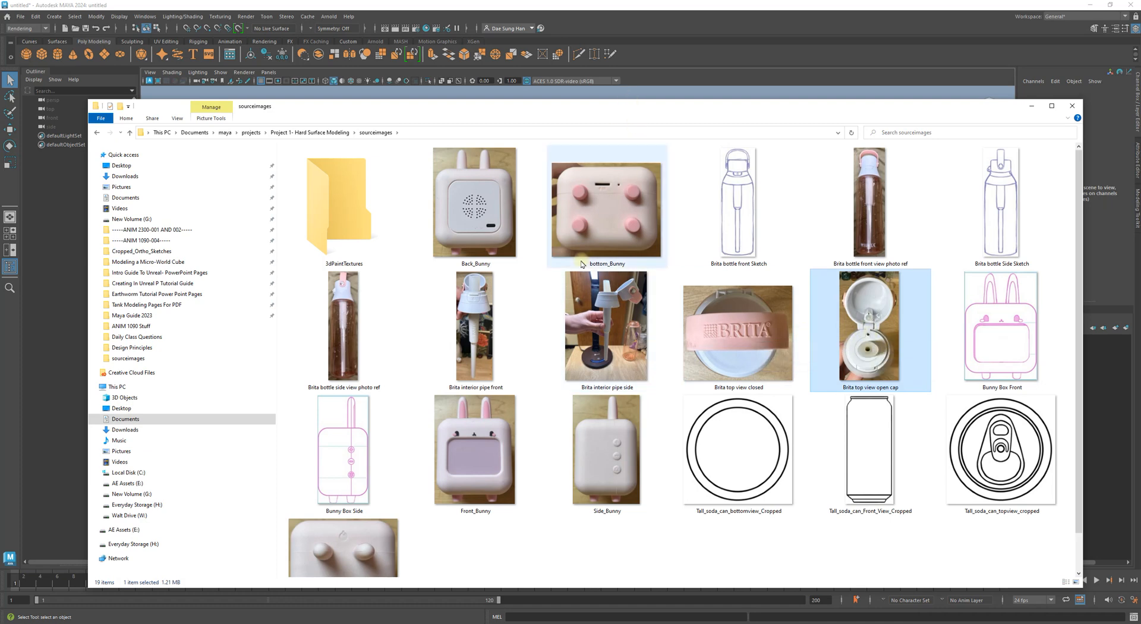
{"action": "left_click_drag", "start_coordinate": [794, 118], "coordinate": [1140, 116]}
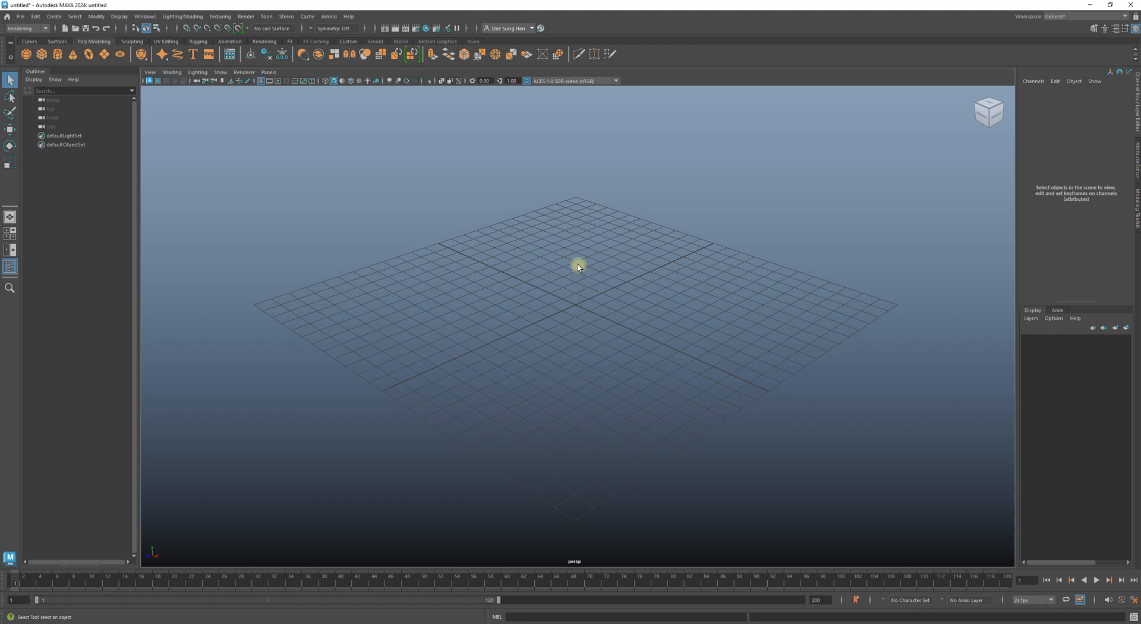
- Switch to the four-view layout and enlarge the front and side views by shrinking the top and perspective views
{"action": "left_click_drag", "start_coordinate": [578, 265], "coordinate": [567, 297], "text": "alt"}
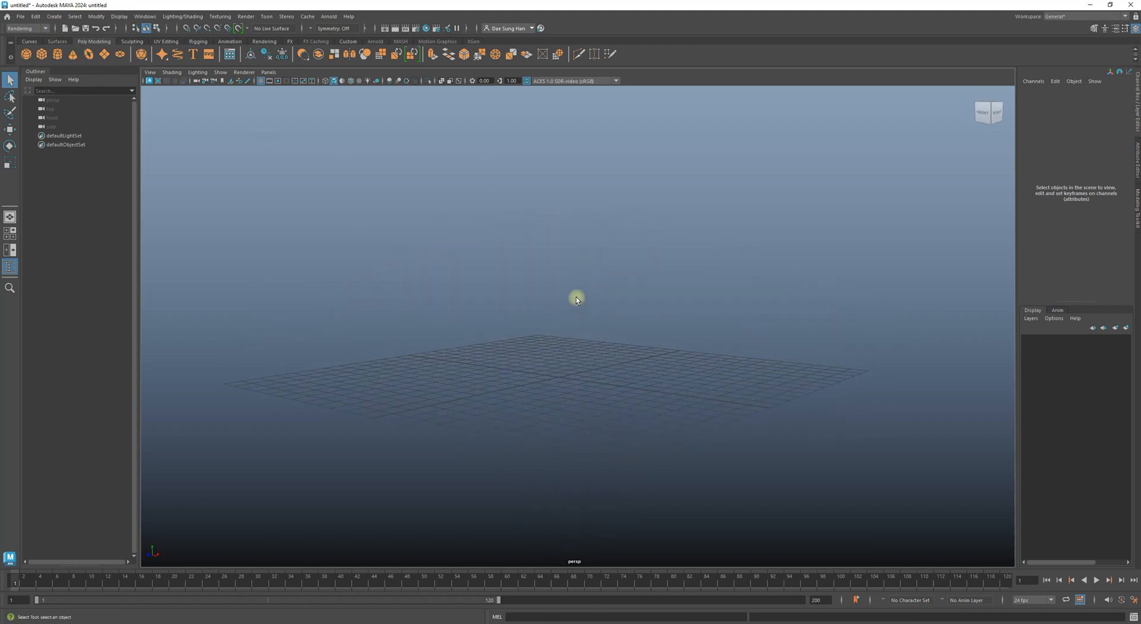
{"action": "key", "text": "space"}
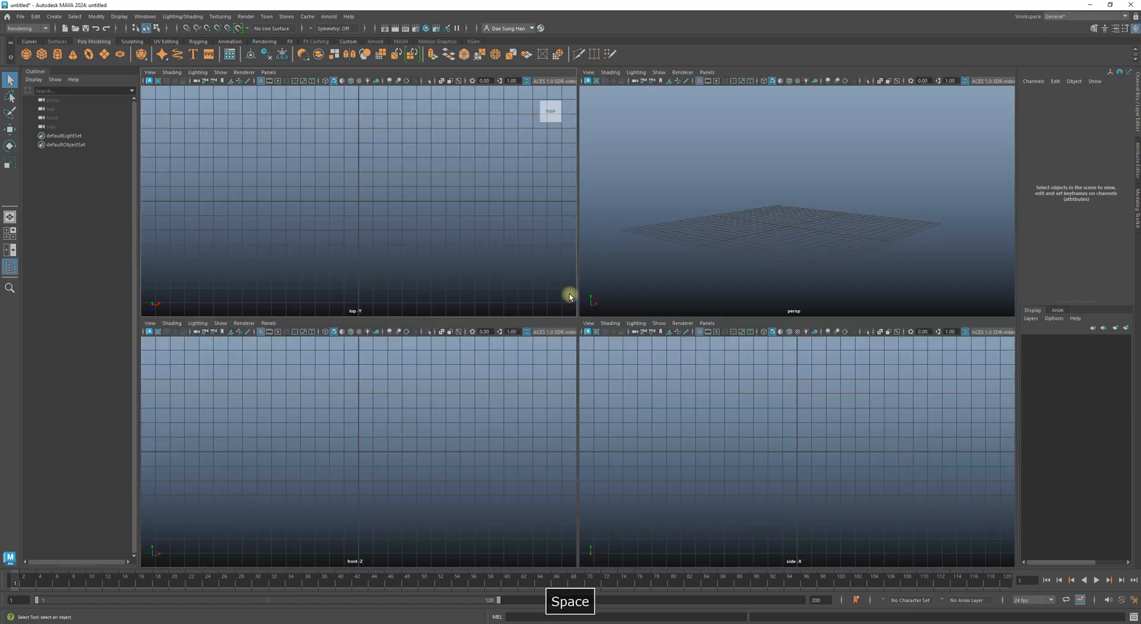
{"action": "left_click_drag", "start_coordinate": [459, 317], "coordinate": [476, 239]}
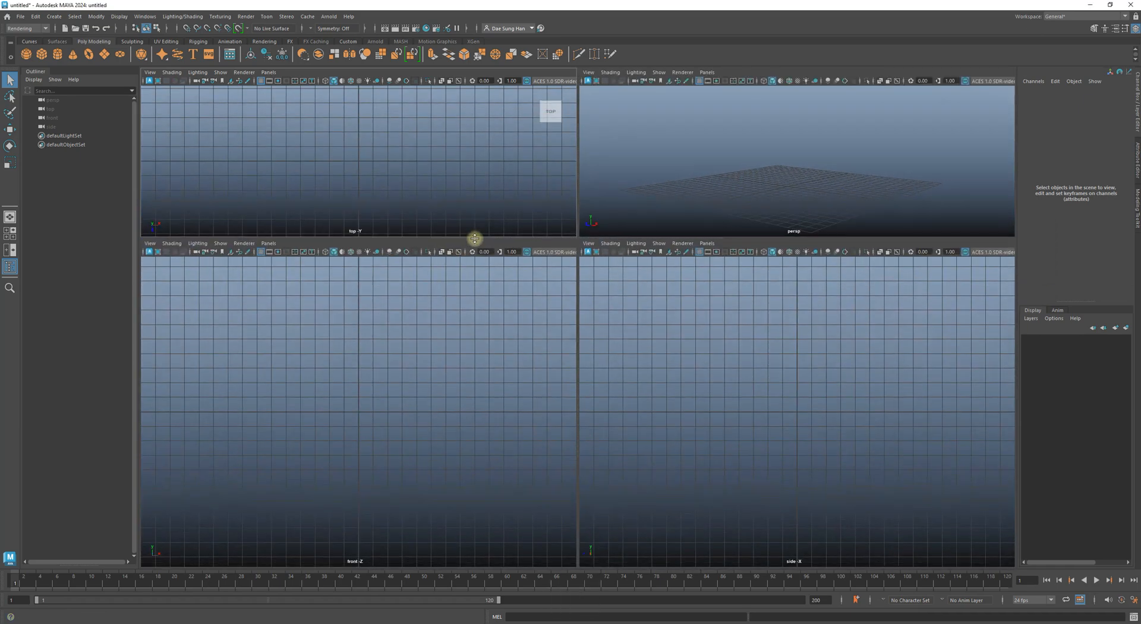
{"action": "middle_click_drag", "start_coordinate": [394, 377], "coordinate": [395, 432], "text": "alt"}
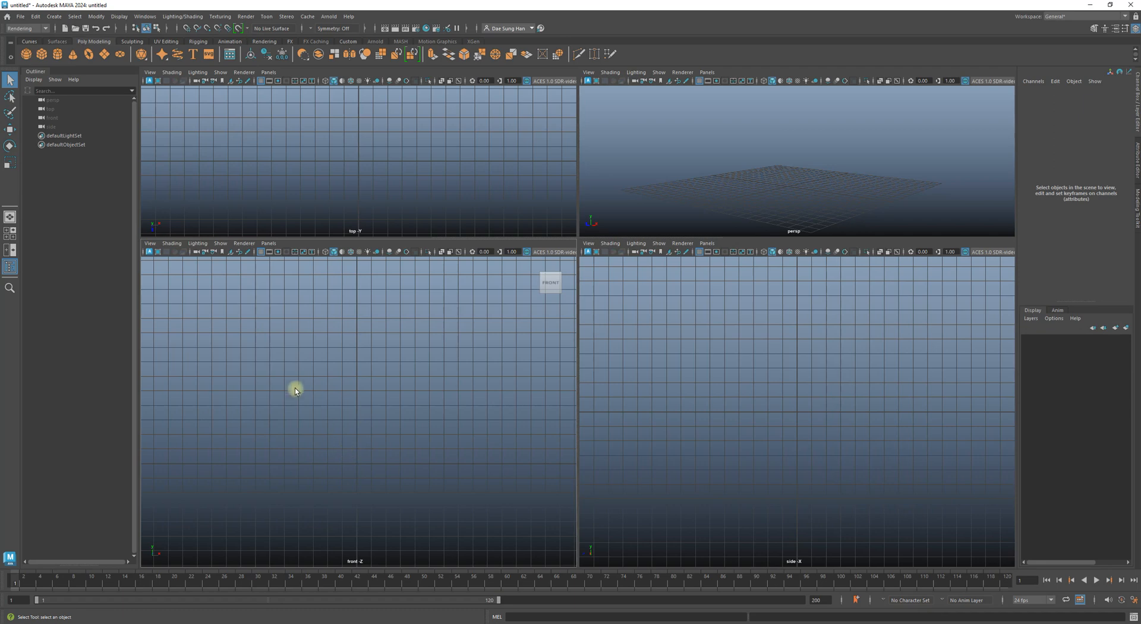
- Create an image plane for the front camera from its Environment attributes
{"action": "left_click", "coordinate": [53, 118]}
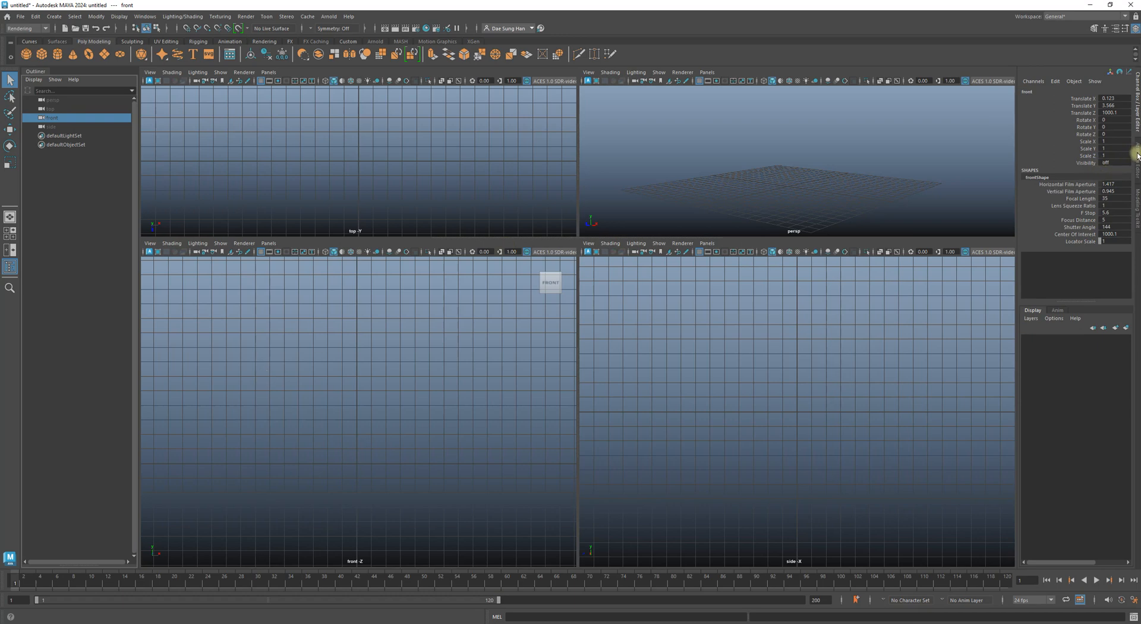
{"action": "left_click", "coordinate": [1136, 156]}
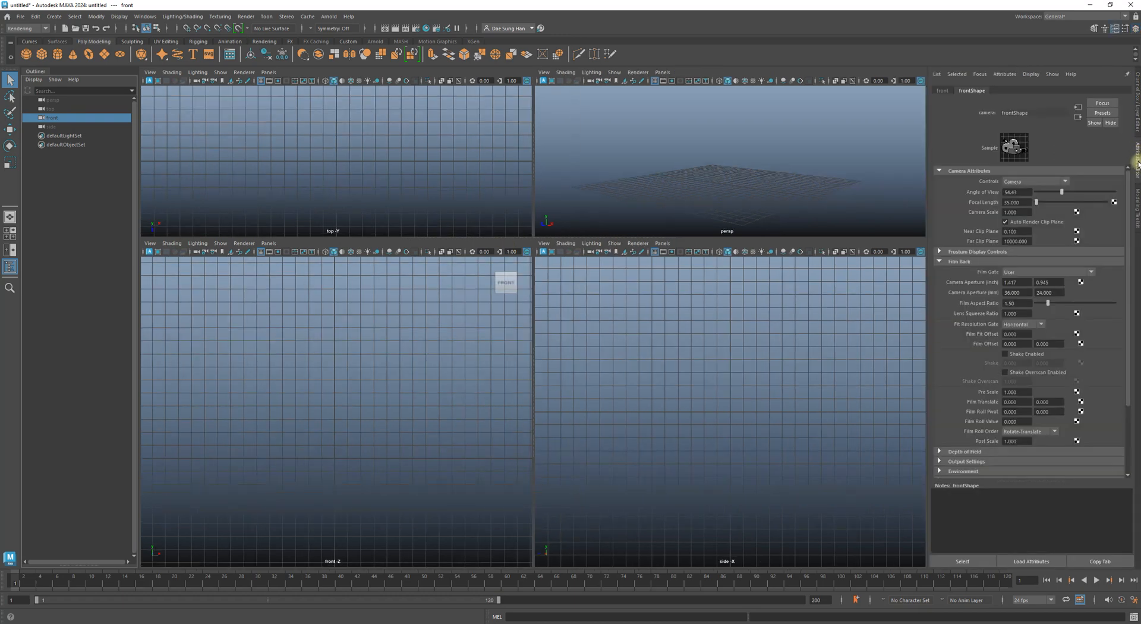
{"action": "left_click", "coordinate": [1010, 172]}
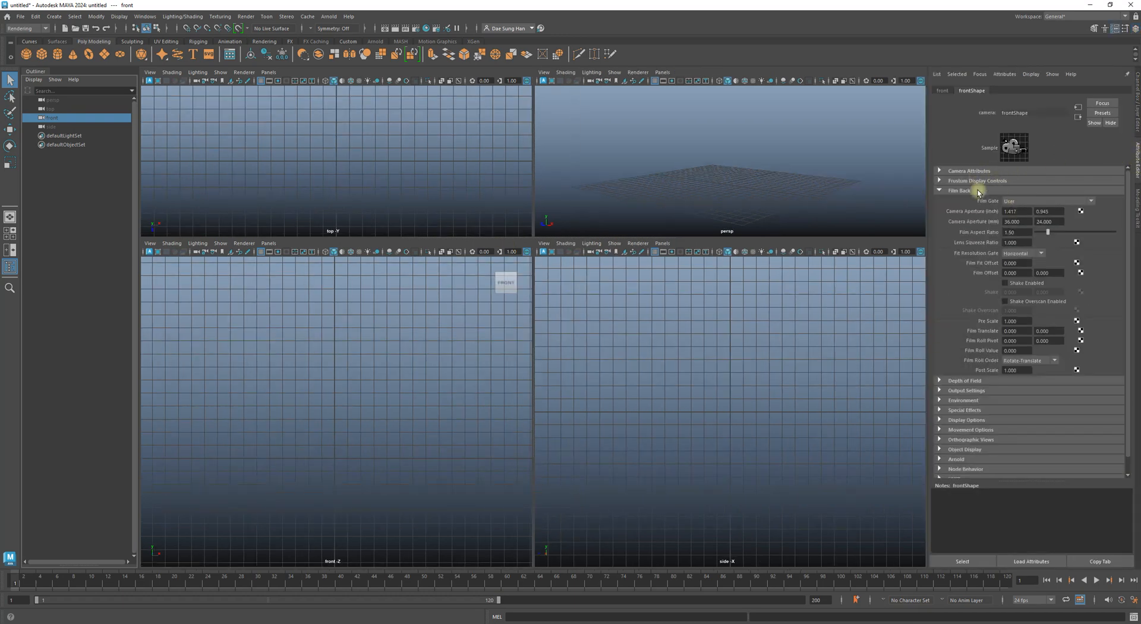
{"action": "left_click", "coordinate": [975, 190]}
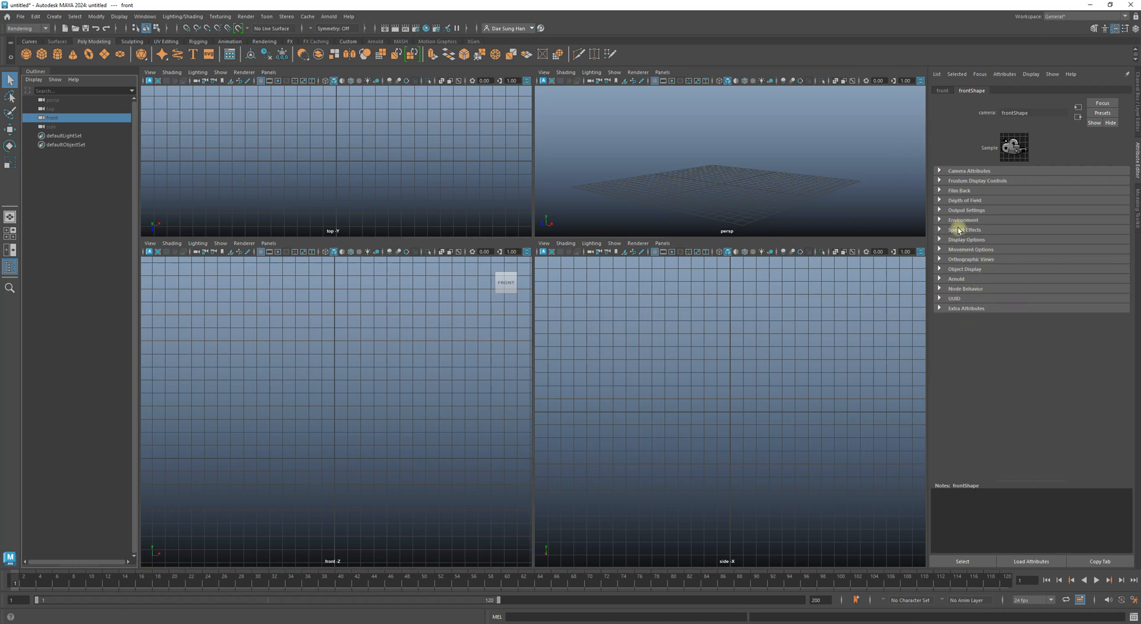
{"action": "left_click", "coordinate": [964, 220]}
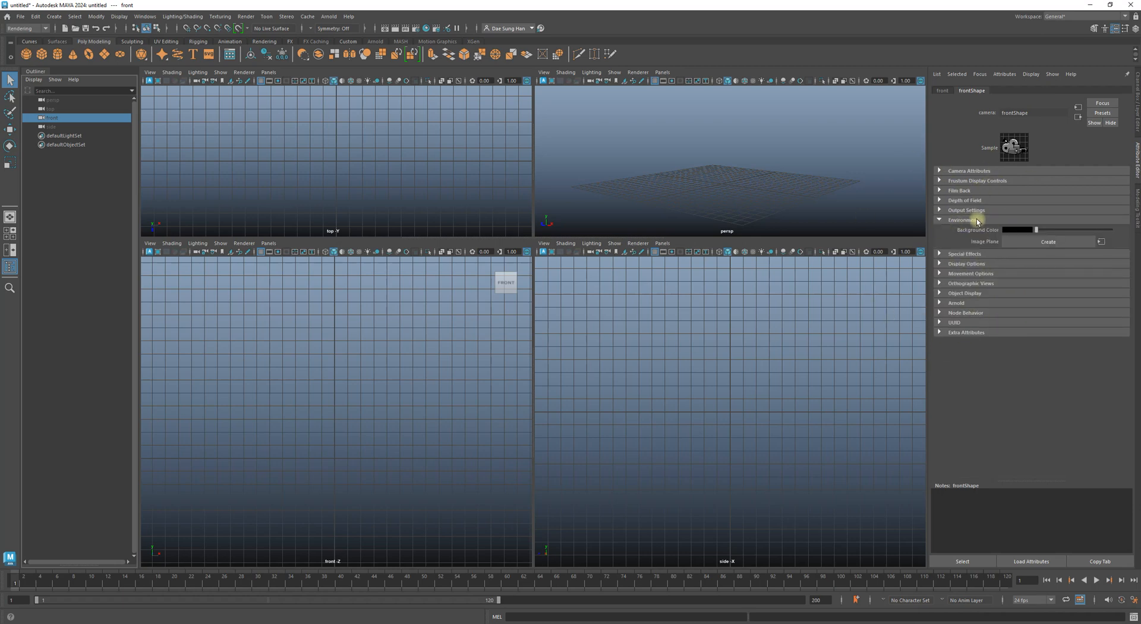
{"action": "left_click", "coordinate": [1050, 245]}
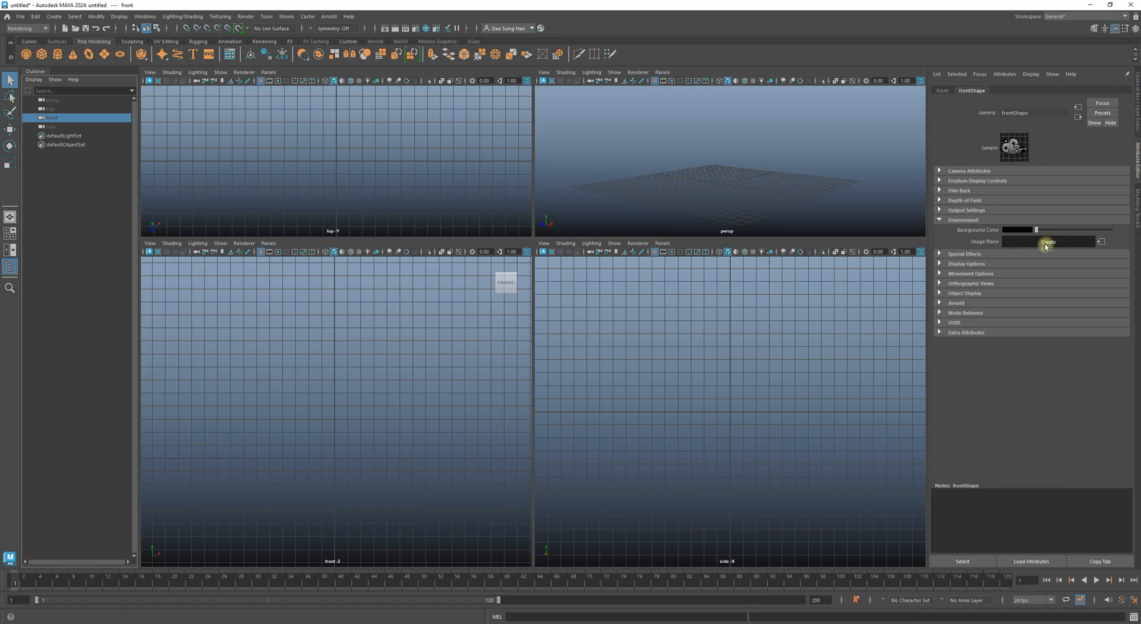
{"action": "left_click", "coordinate": [1046, 245]}
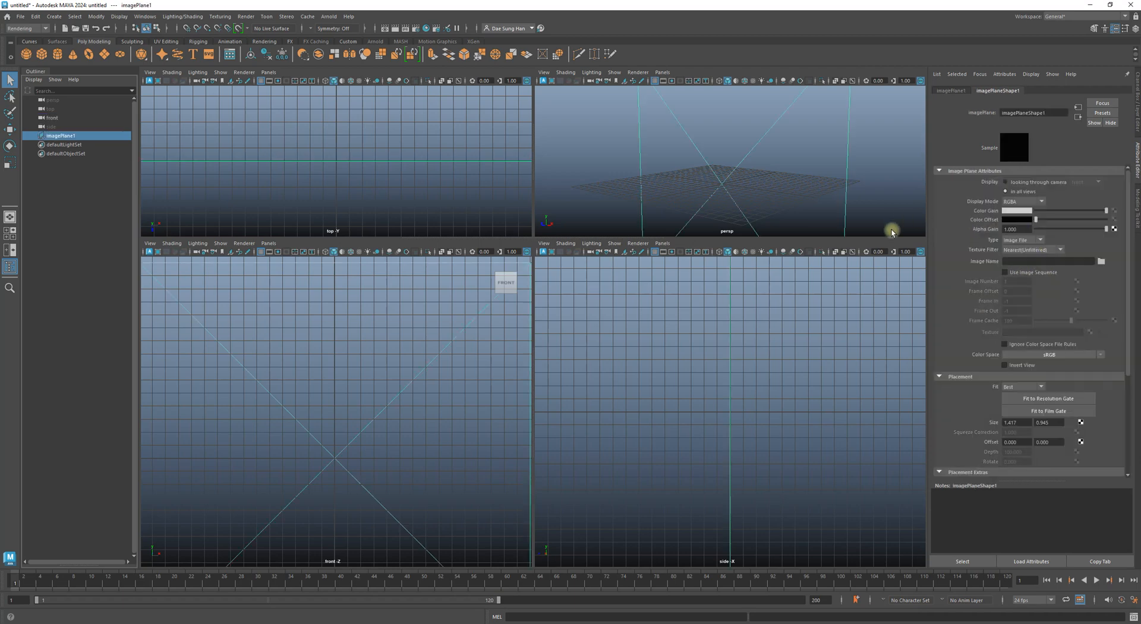
- Load Brita bottle front Sketch.jpg from sourceimages as the front camera's image plane picture
{"action": "scroll", "coordinate": [746, 172], "scroll_direction": "down", "scroll_amount": 6}
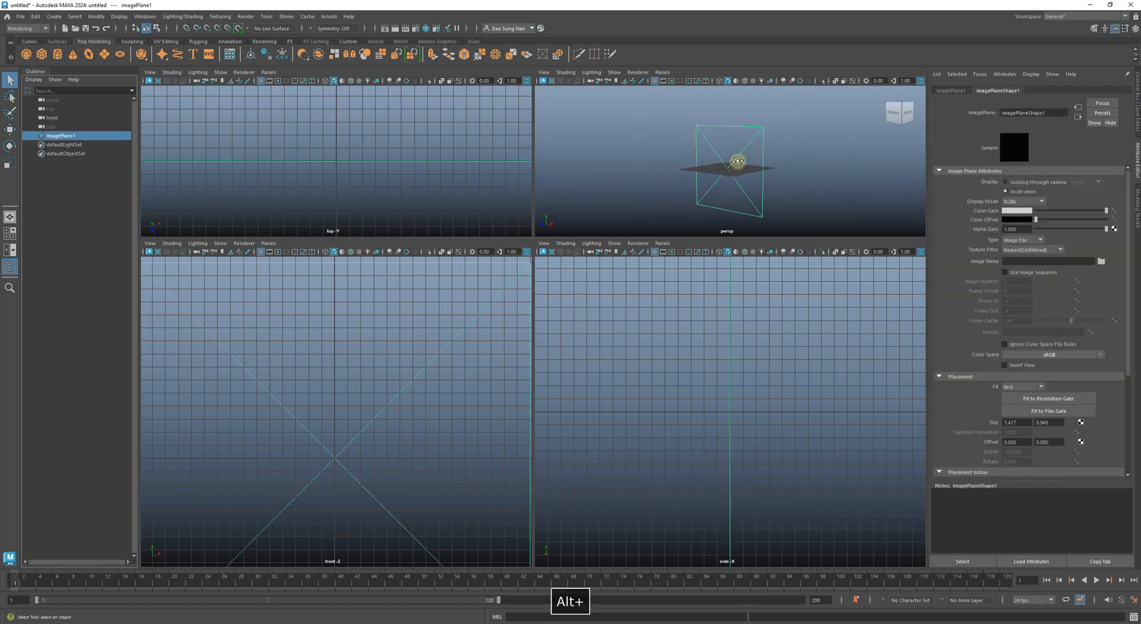
{"action": "left_click_drag", "start_coordinate": [737, 161], "coordinate": [767, 182], "text": "alt"}
{"action": "key", "text": "w"}
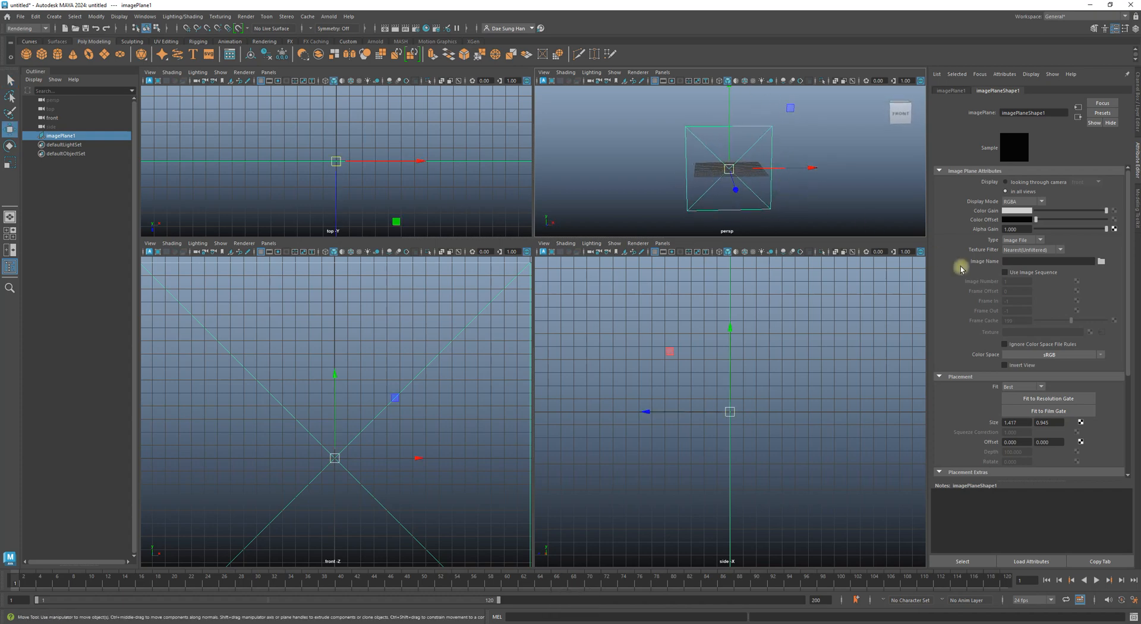
{"action": "left_click", "coordinate": [1101, 261]}
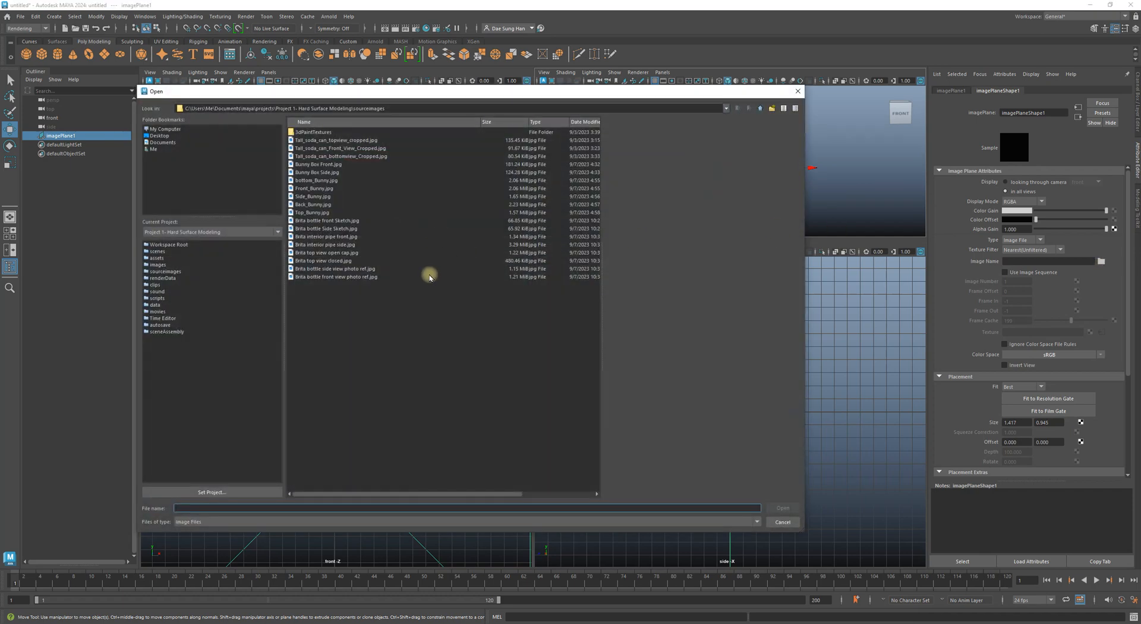
{"action": "left_click", "coordinate": [340, 220]}
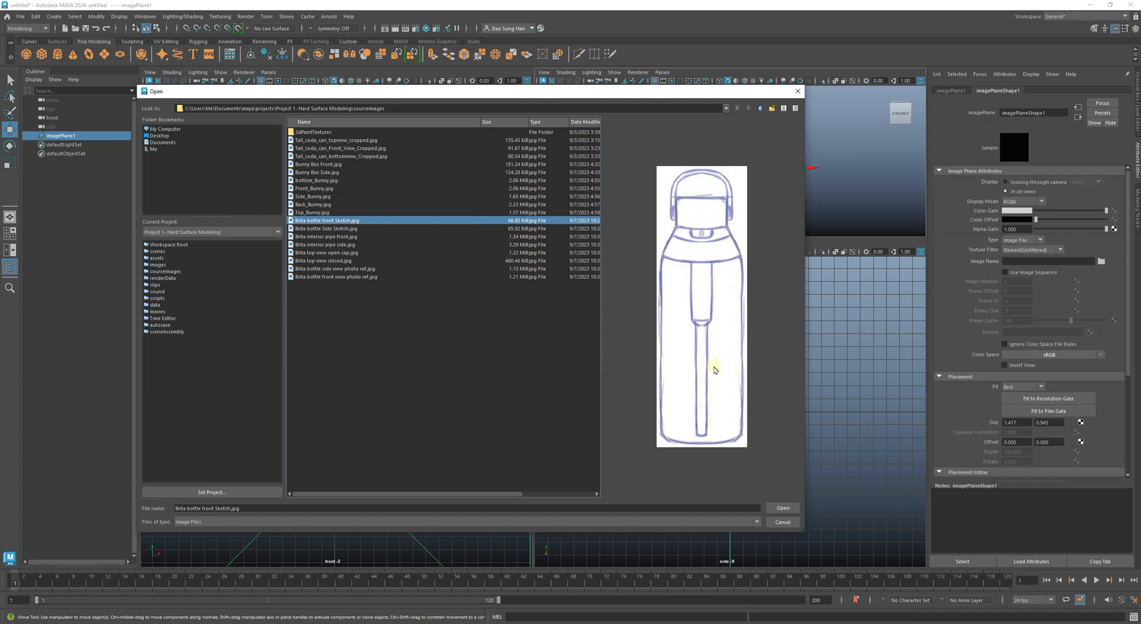
{"action": "left_click", "coordinate": [782, 509]}
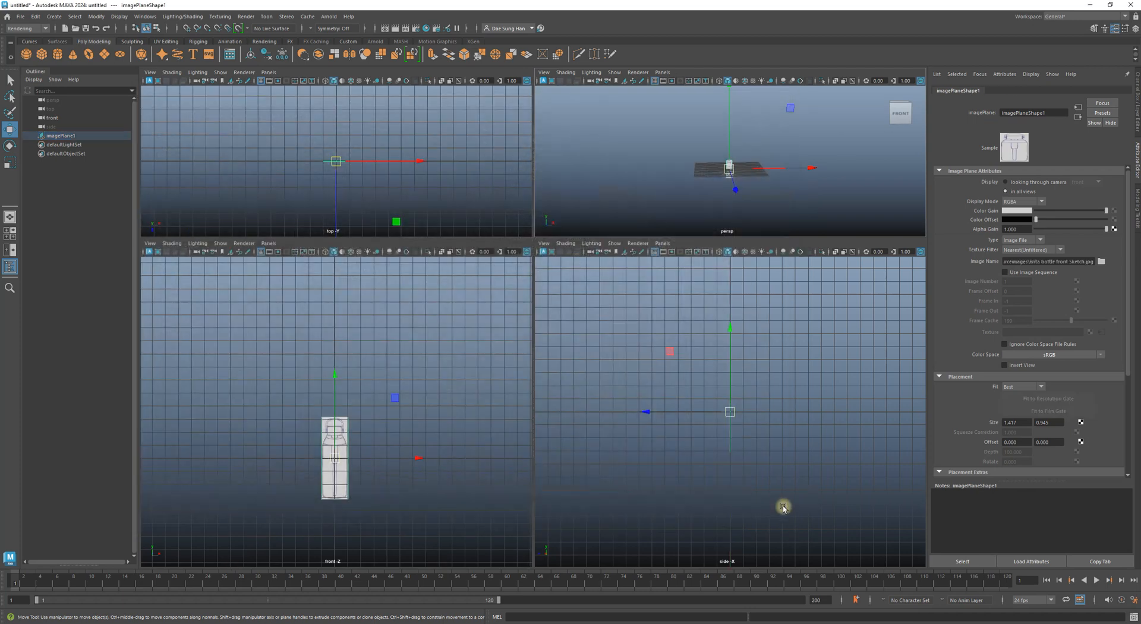
- Inspect the front bottle sketch's placement in the perspective and front views, and clear the selection
{"action": "left_click", "coordinate": [746, 170]}
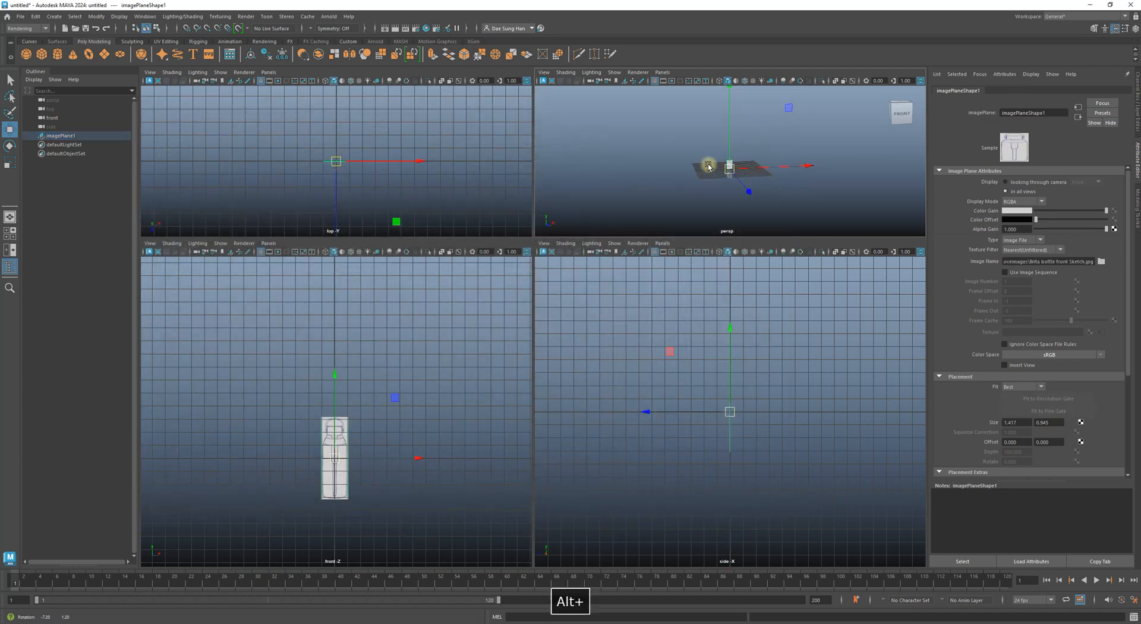
{"action": "mouse_move", "coordinate": [740, 172]}
{"action": "left_mouse_down", "text": "alt"}
{"action": "mouse_move", "coordinate": [832, 186]}
{"action": "mouse_move", "coordinate": [740, 189]}
{"action": "left_mouse_up", "text": "alt"}
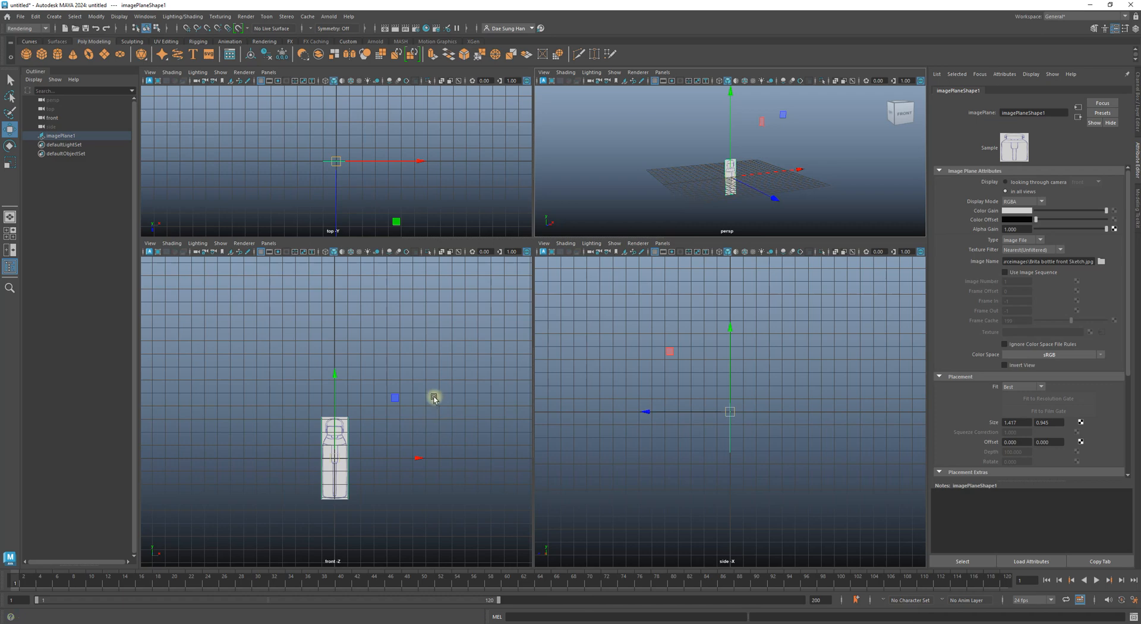
{"action": "middle_click_drag", "start_coordinate": [434, 396], "coordinate": [449, 342], "text": "alt"}
{"action": "right_click_drag", "start_coordinate": [398, 374], "coordinate": [533, 427], "text": "alt"}
{"action": "middle_click_drag", "start_coordinate": [425, 385], "coordinate": [382, 403], "text": "alt"}
{"action": "left_click", "coordinate": [428, 454]}
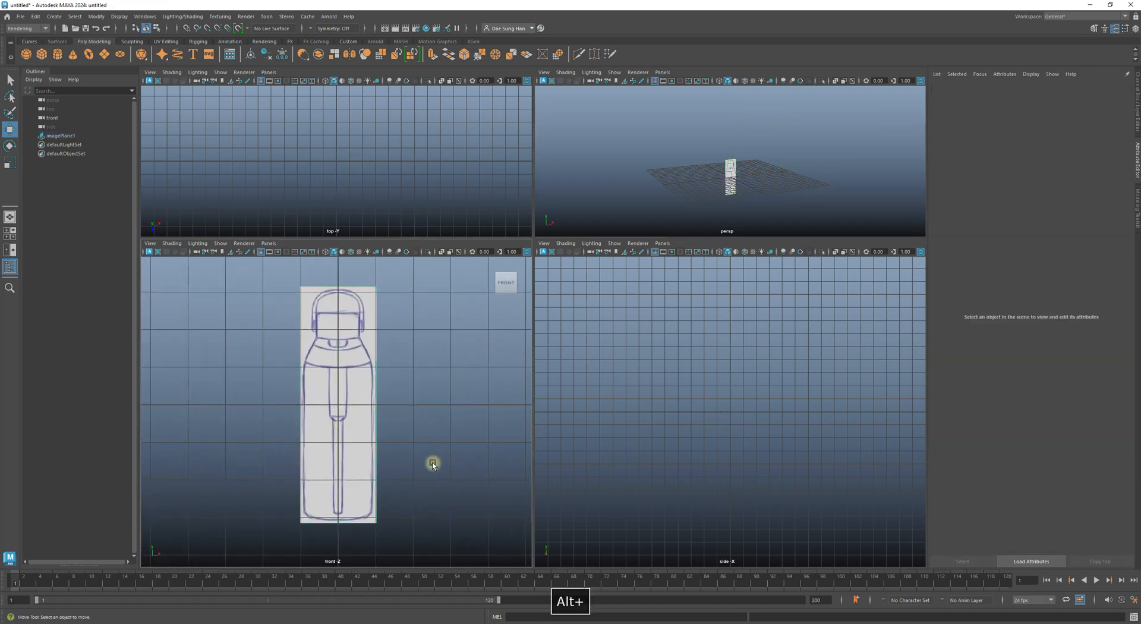
{"action": "mouse_move", "coordinate": [420, 390]}
{"action": "right_mouse_down", "text": "alt"}
{"action": "mouse_move", "coordinate": [425, 364]}
{"action": "mouse_move", "coordinate": [414, 383]}
{"action": "right_mouse_up", "text": "alt"}
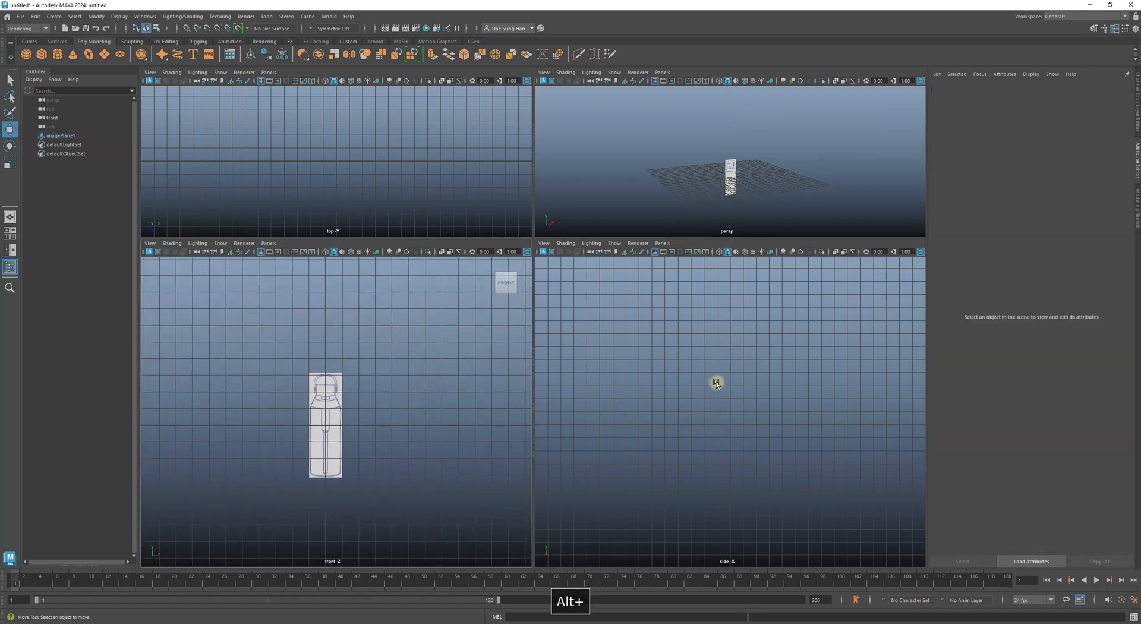
- Create an image plane for the side camera from its Environment attributes
{"action": "left_click", "coordinate": [732, 450]}
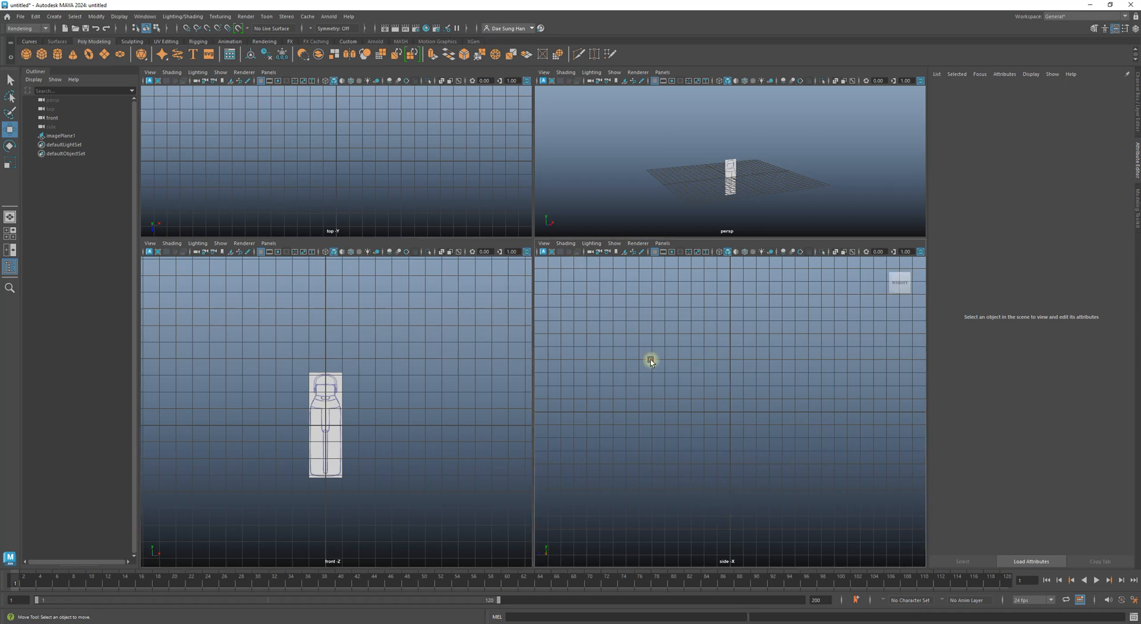
{"action": "left_click", "coordinate": [46, 127]}
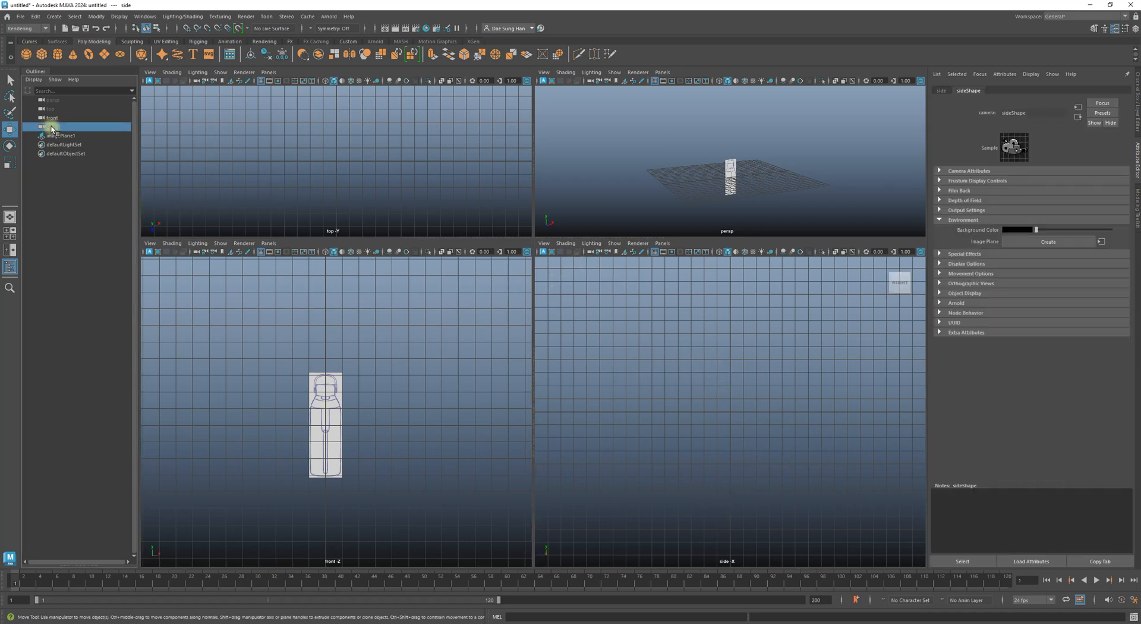
{"action": "left_click", "coordinate": [964, 219]}
{"action": "left_click", "coordinate": [974, 220]}
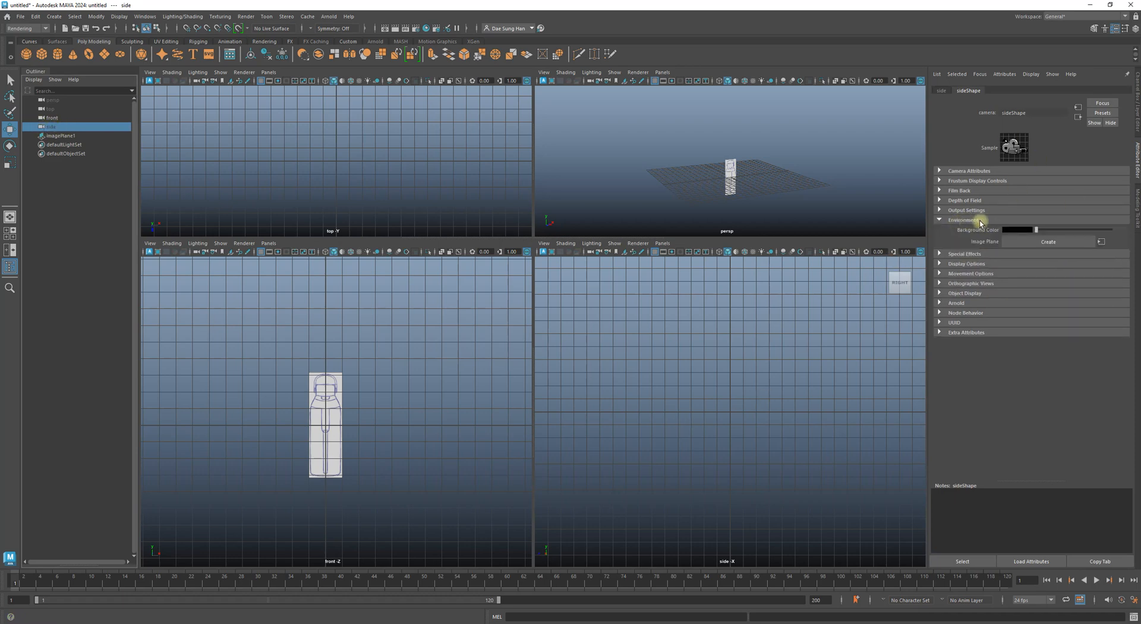
{"action": "left_click", "coordinate": [1048, 241]}
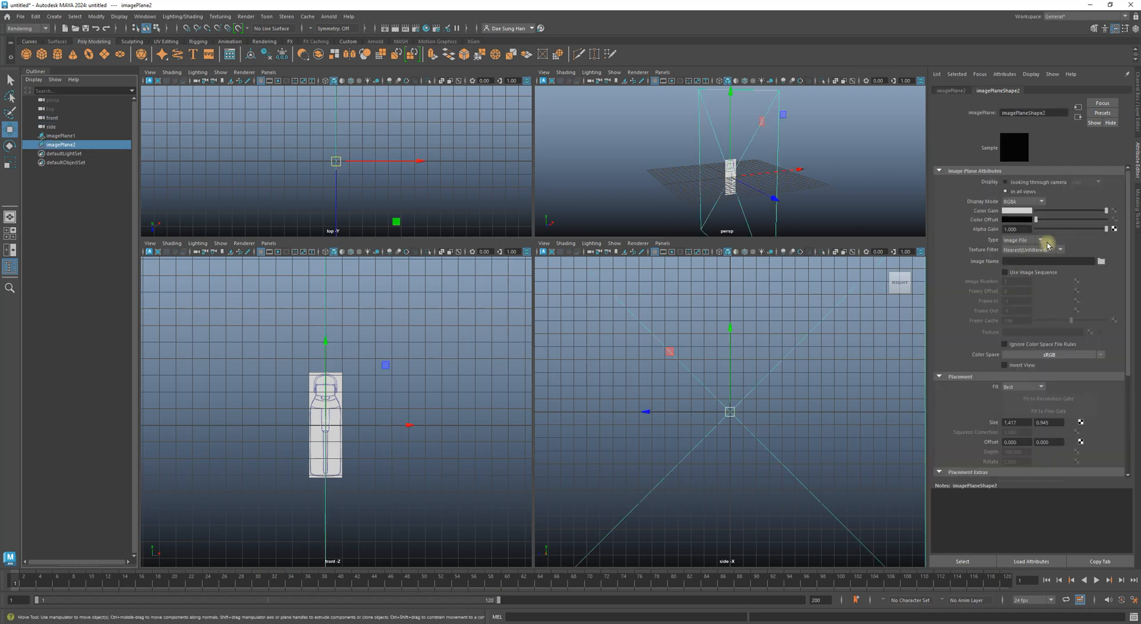
- Load Brita bottle Side Sketch.jpg from sourceimages as the side camera's image plane picture
{"action": "left_click", "coordinate": [1101, 262]}
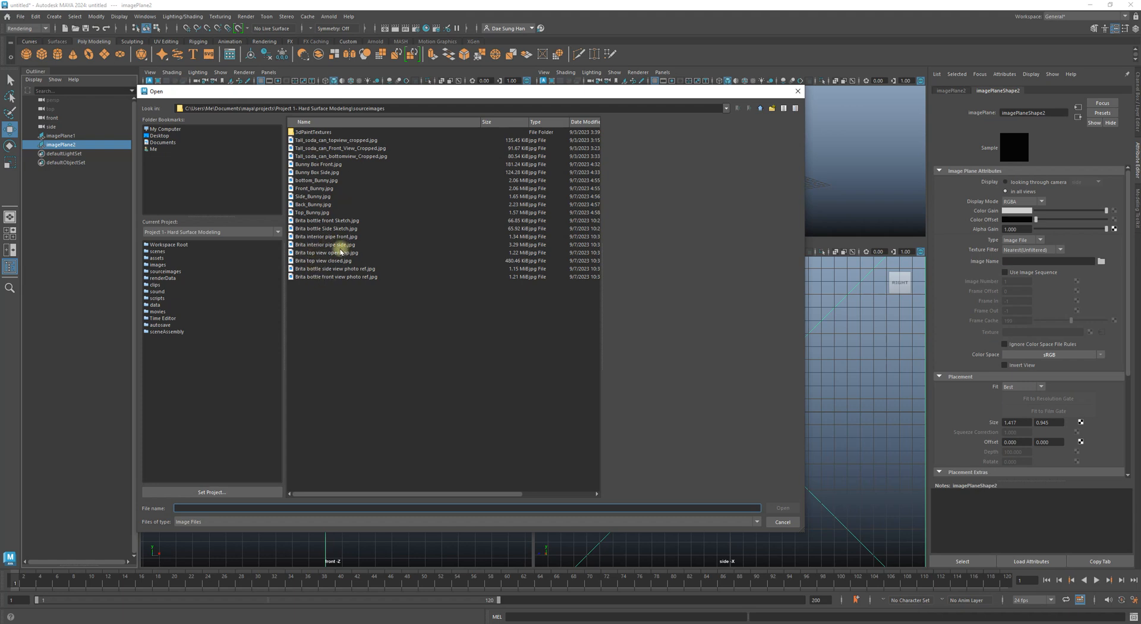
{"action": "left_click", "coordinate": [328, 228]}
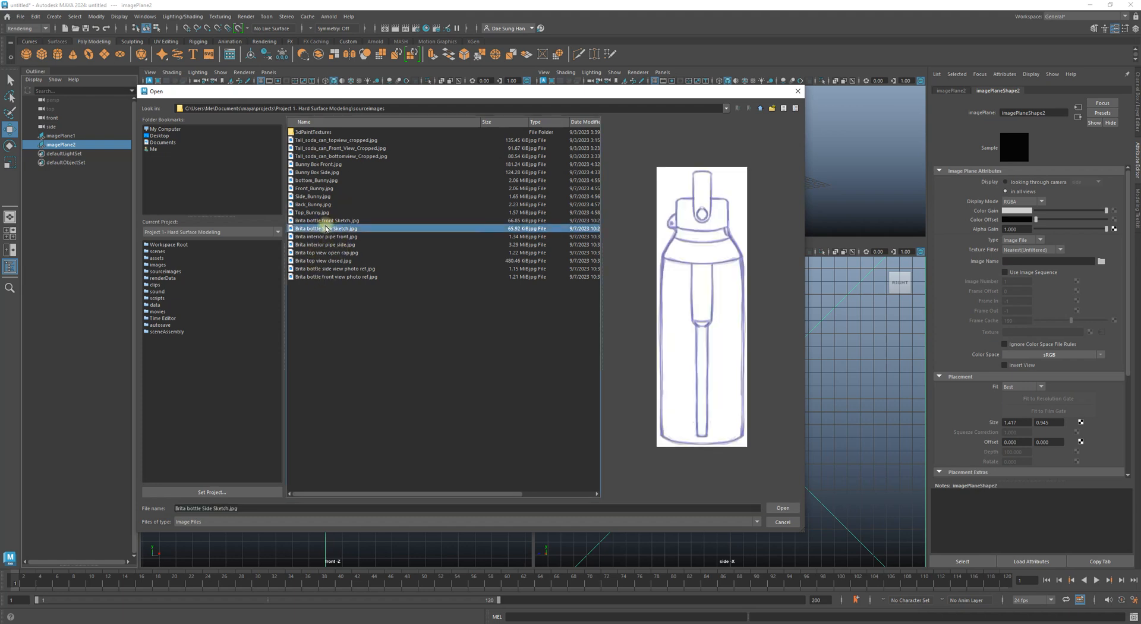
{"action": "left_click", "coordinate": [781, 508]}
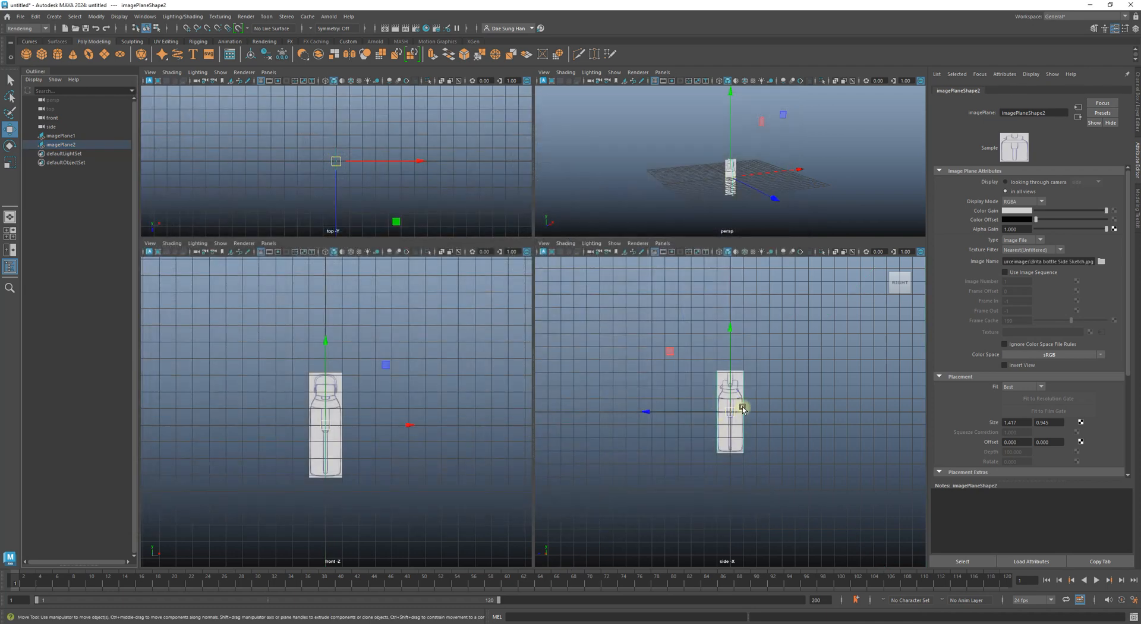
- Frame the crossed image planes in a full-size perspective view and compare their top edges and cap outlines
{"action": "left_click_drag", "start_coordinate": [726, 199], "coordinate": [723, 199], "text": "alt"}
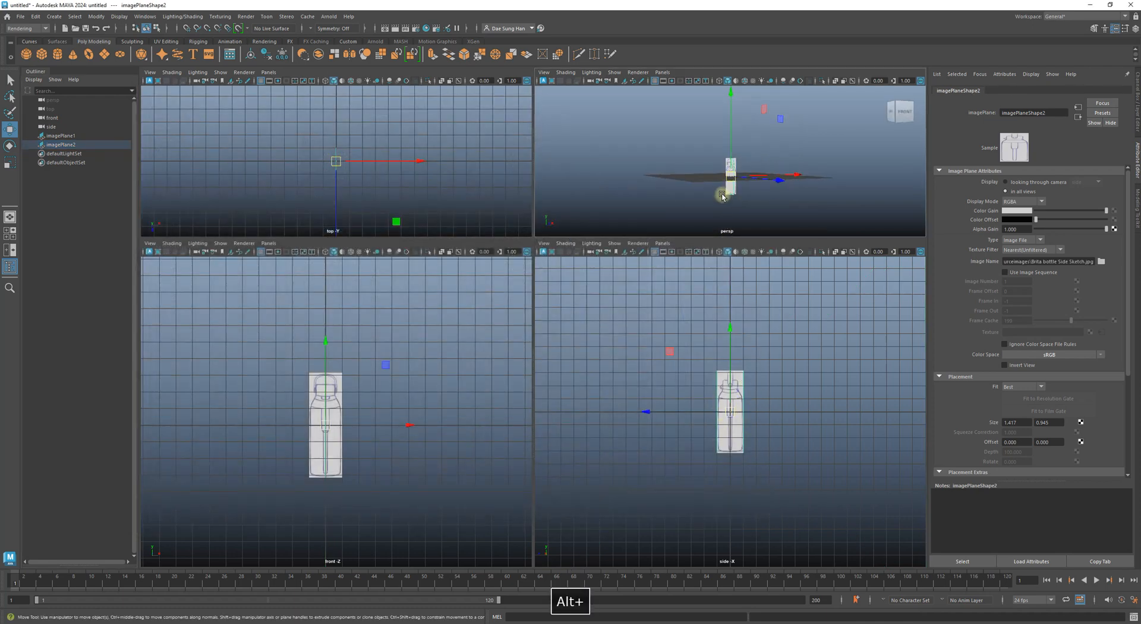
{"action": "key", "text": "space"}
{"action": "mouse_move", "coordinate": [549, 391]}
{"action": "left_mouse_down", "text": "alt"}
{"action": "mouse_move", "coordinate": [479, 364]}
{"action": "mouse_move", "coordinate": [550, 386]}
{"action": "left_mouse_up", "text": "alt"}
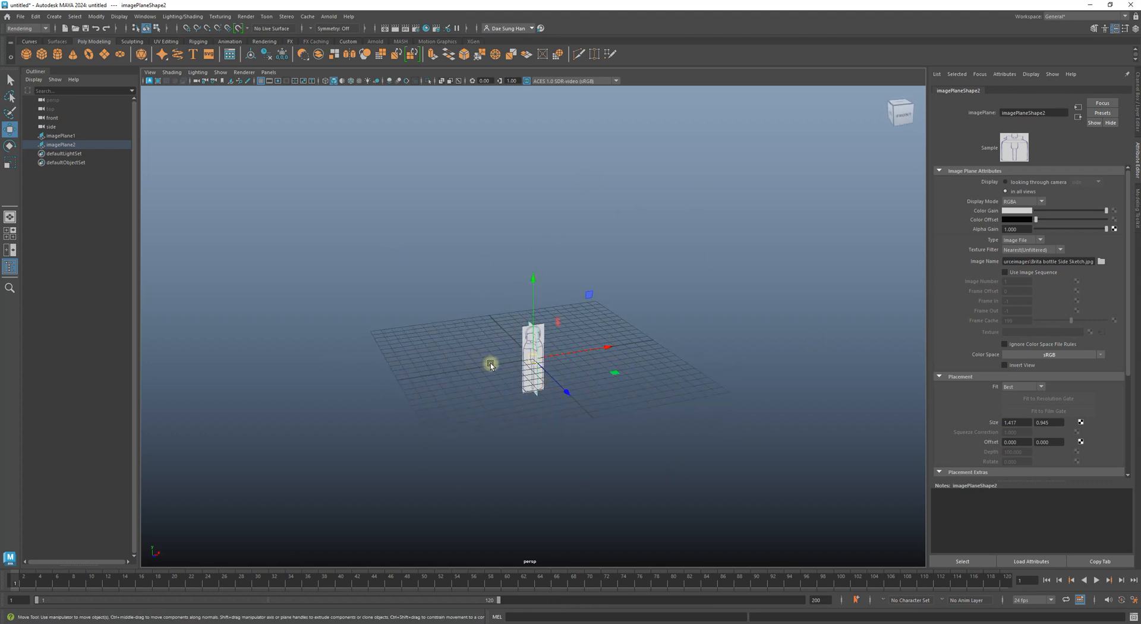
{"action": "key", "text": "f"}
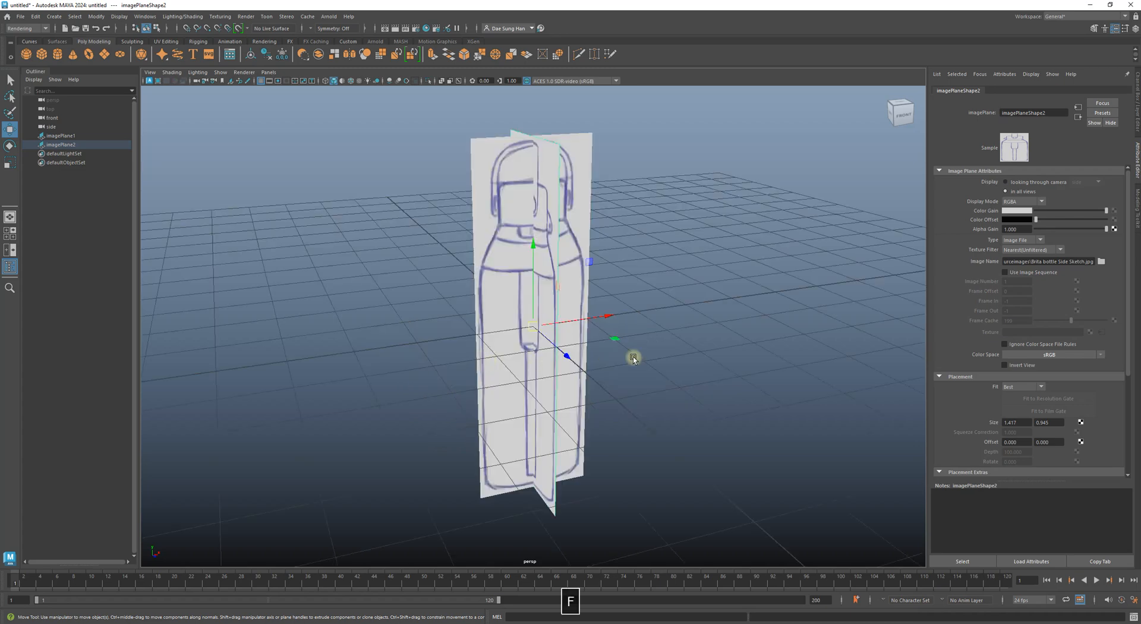
{"action": "mouse_move", "coordinate": [601, 324]}
{"action": "left_mouse_down", "text": "alt"}
{"action": "mouse_move", "coordinate": [619, 352]}
{"action": "mouse_move", "coordinate": [611, 363]}
{"action": "mouse_move", "coordinate": [601, 339]}
{"action": "left_mouse_up", "text": "alt"}
{"action": "middle_click_drag", "start_coordinate": [579, 333], "coordinate": [588, 278], "text": "alt"}
{"action": "right_click_drag", "start_coordinate": [588, 278], "coordinate": [685, 305], "text": "alt"}
{"action": "middle_click_drag", "start_coordinate": [685, 305], "coordinate": [688, 474], "text": "alt"}
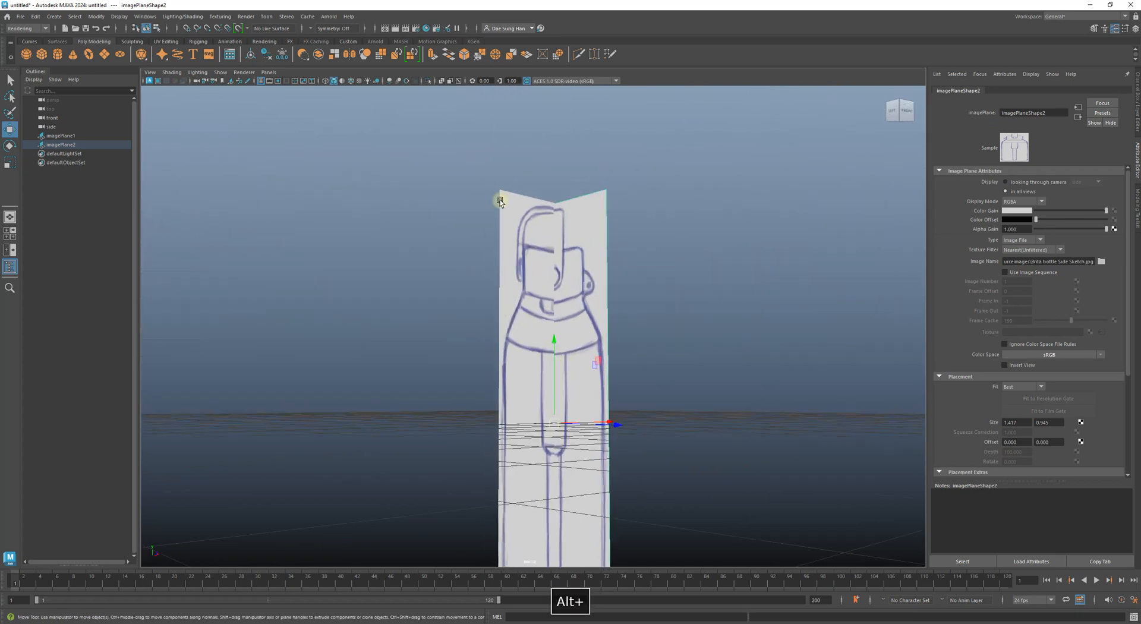
{"action": "right_click_drag", "start_coordinate": [499, 201], "coordinate": [729, 244], "text": "alt"}
{"action": "left_click_drag", "start_coordinate": [600, 205], "coordinate": [594, 250], "text": "alt"}
- Compare the bottom edges and overall height of the two sketch planes in perspective, and return to the four-view layout
{"action": "middle_click_drag", "start_coordinate": [552, 475], "coordinate": [556, 248], "text": "alt"}
{"action": "left_click_drag", "start_coordinate": [543, 380], "coordinate": [537, 315], "text": "alt"}
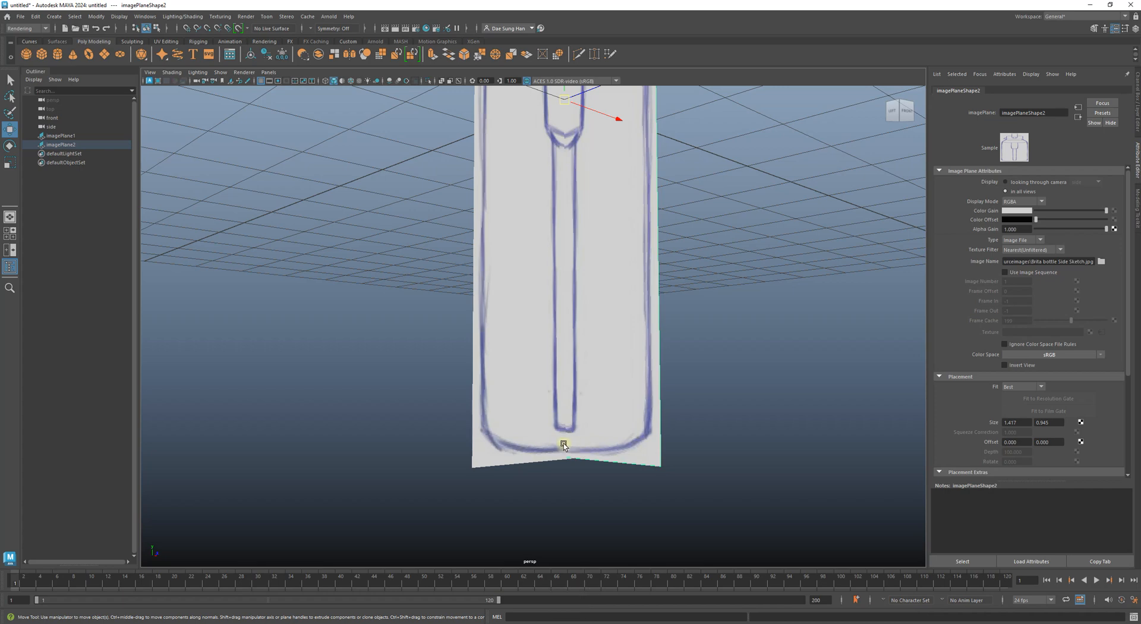
{"action": "right_click_drag", "start_coordinate": [564, 446], "coordinate": [608, 239], "text": "alt"}
{"action": "middle_click_drag", "start_coordinate": [608, 240], "coordinate": [606, 321], "text": "alt"}
{"action": "right_click_drag", "start_coordinate": [606, 321], "coordinate": [568, 336], "text": "alt"}
{"action": "middle_click_drag", "start_coordinate": [568, 337], "coordinate": [569, 387], "text": "alt"}
{"action": "right_click_drag", "start_coordinate": [662, 380], "coordinate": [598, 371], "text": "alt"}
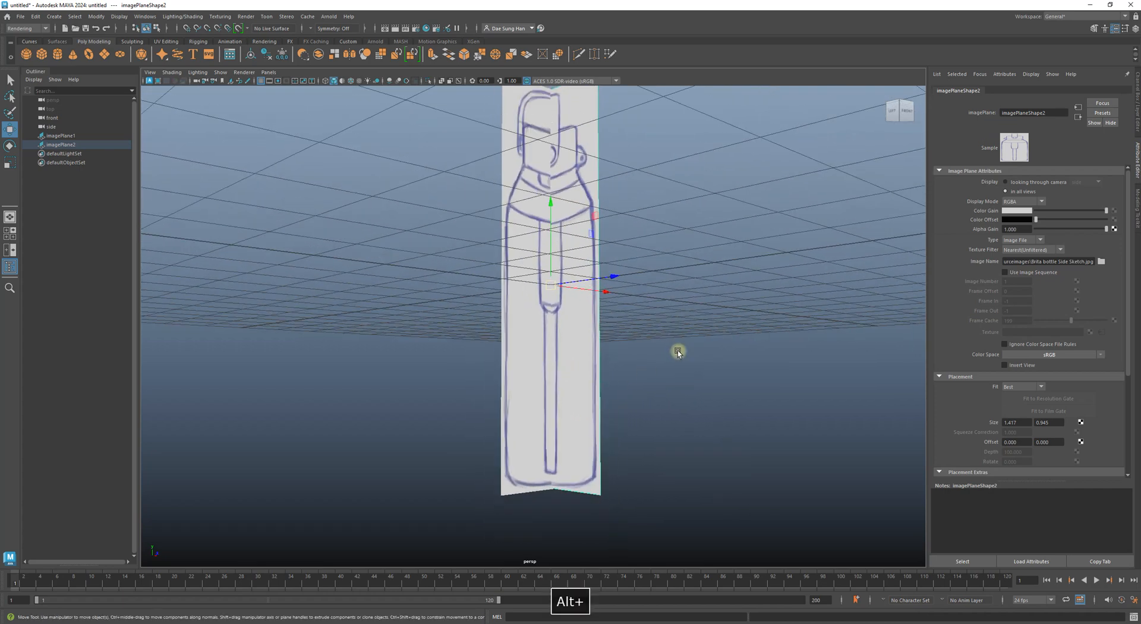
{"action": "left_click_drag", "start_coordinate": [573, 223], "coordinate": [510, 275], "text": "alt"}
{"action": "key", "text": "space"}
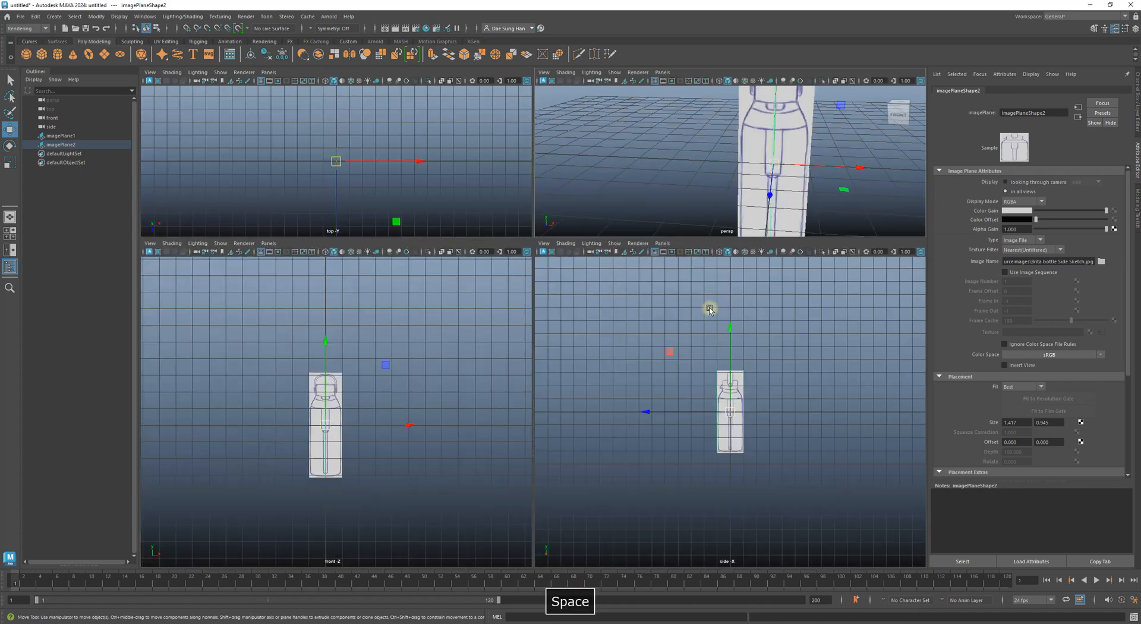
- Try shifting the side image plane along the Z axis in the side view, and undo the move
{"action": "right_click_drag", "start_coordinate": [709, 308], "coordinate": [751, 410], "text": "alt"}
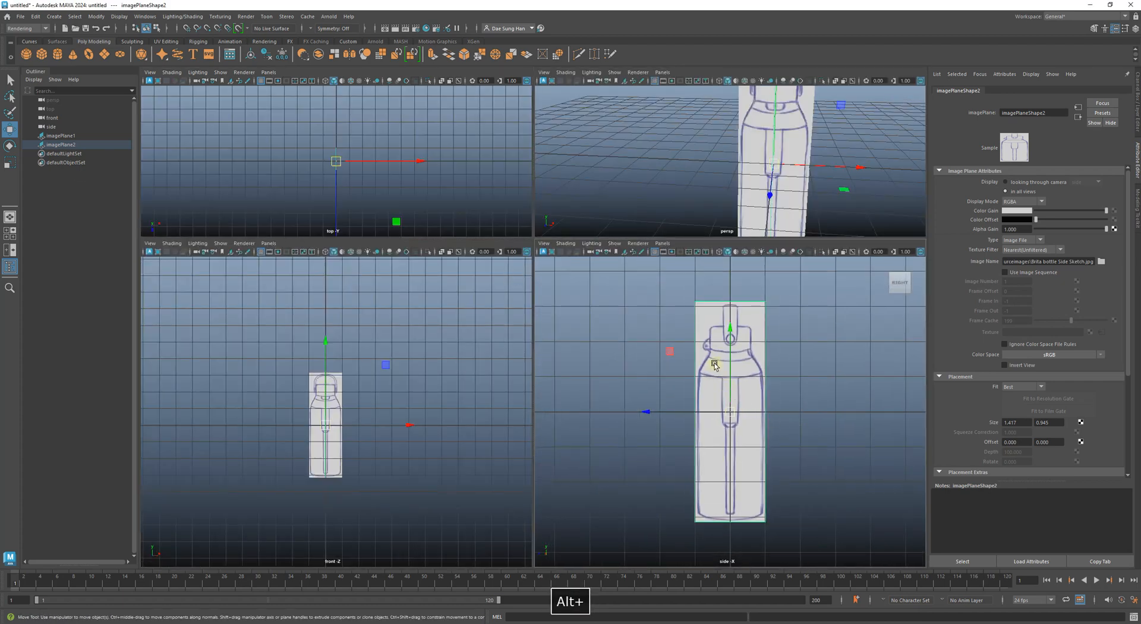
{"action": "middle_click_drag", "start_coordinate": [714, 365], "coordinate": [708, 350], "text": "alt"}
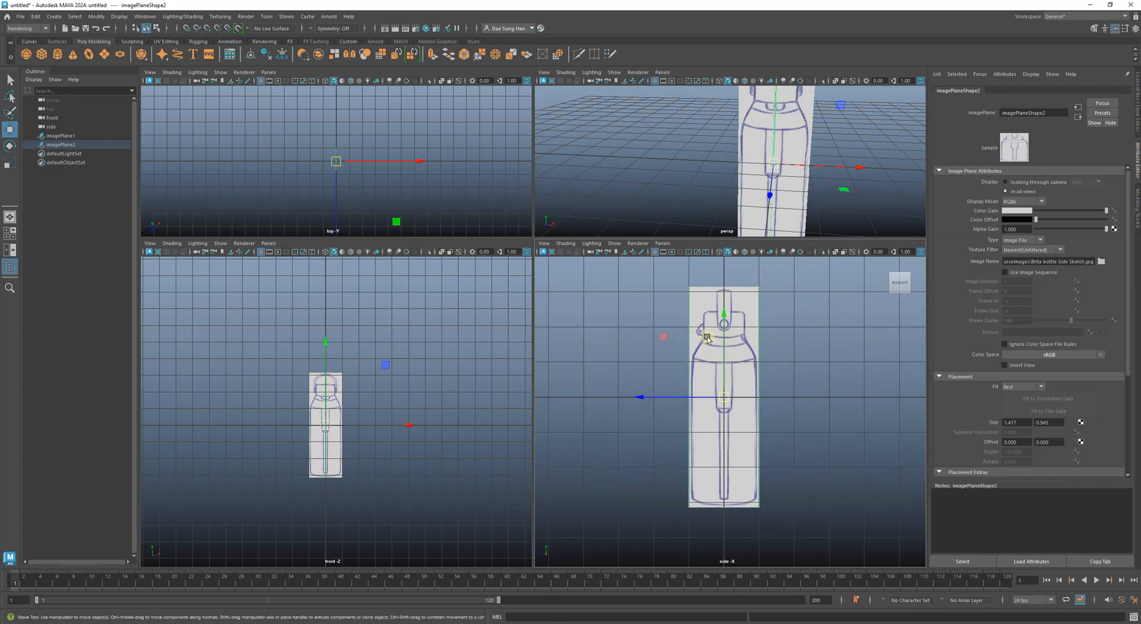
{"action": "left_click_drag", "start_coordinate": [652, 392], "coordinate": [667, 399]}
{"action": "key", "text": "ctrl+z"}
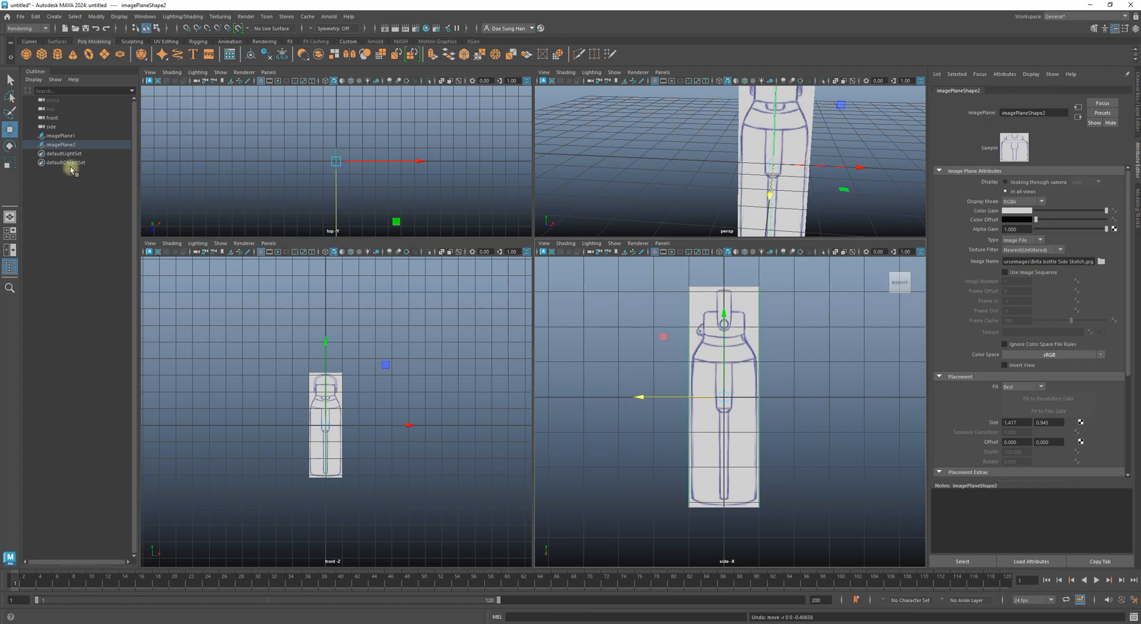
- Rename imagePlane2 to imagePlane_side_view_sketch
{"action": "double_click", "coordinate": [60, 145]}
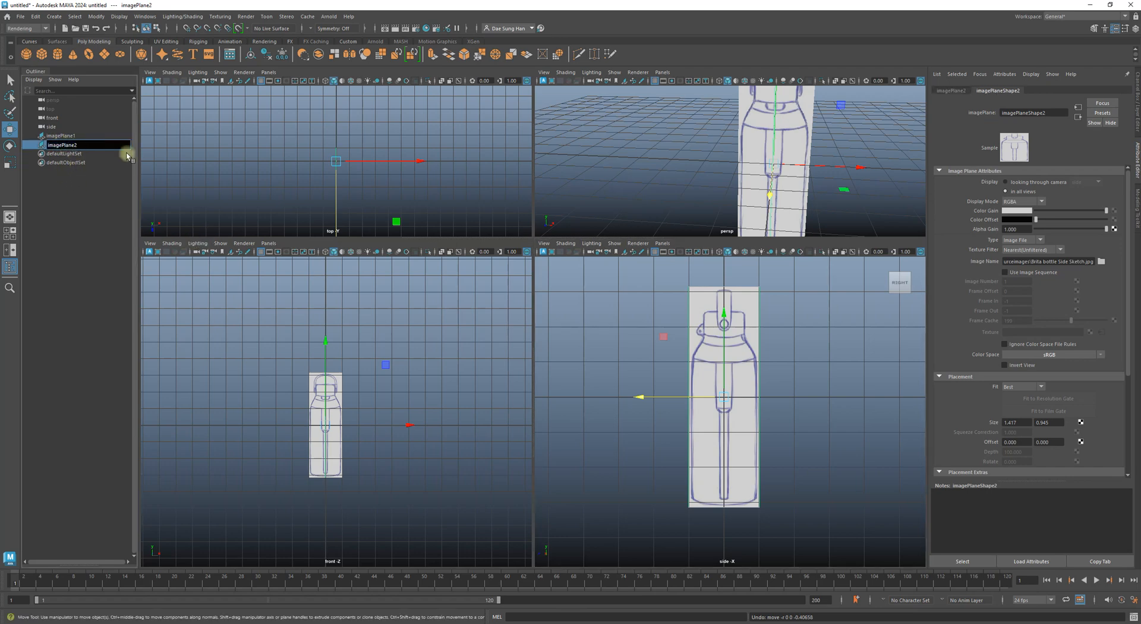
{"action": "key", "text": "BackSpace"}
{"action": "type", "text": "_side "}
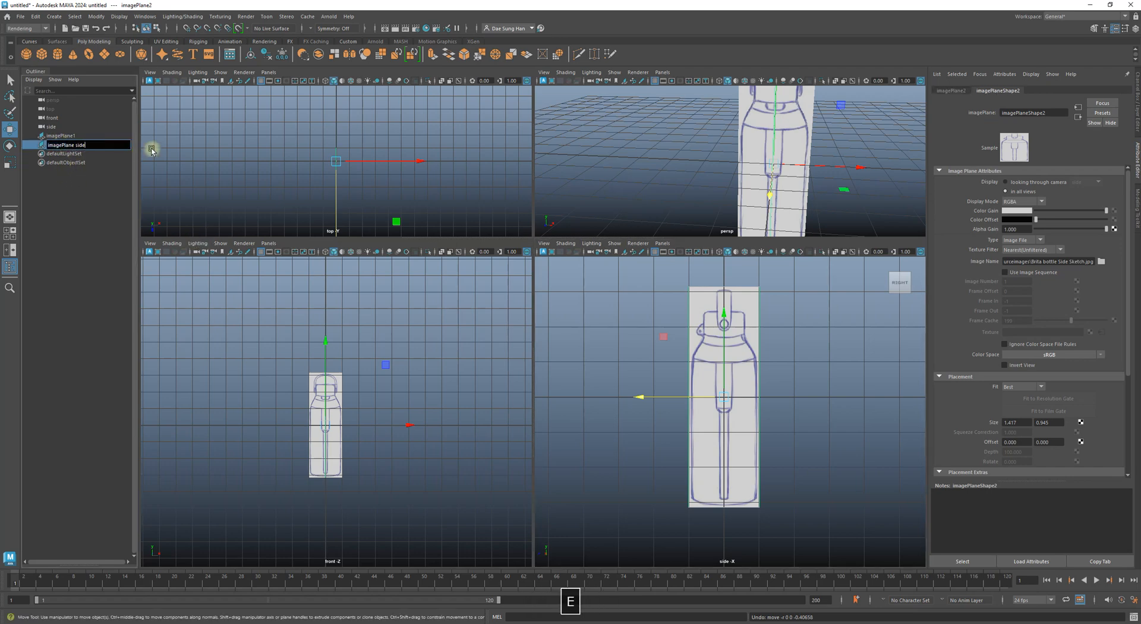
{"action": "type", "text": "view s"}
{"action": "key", "text": "Return"}
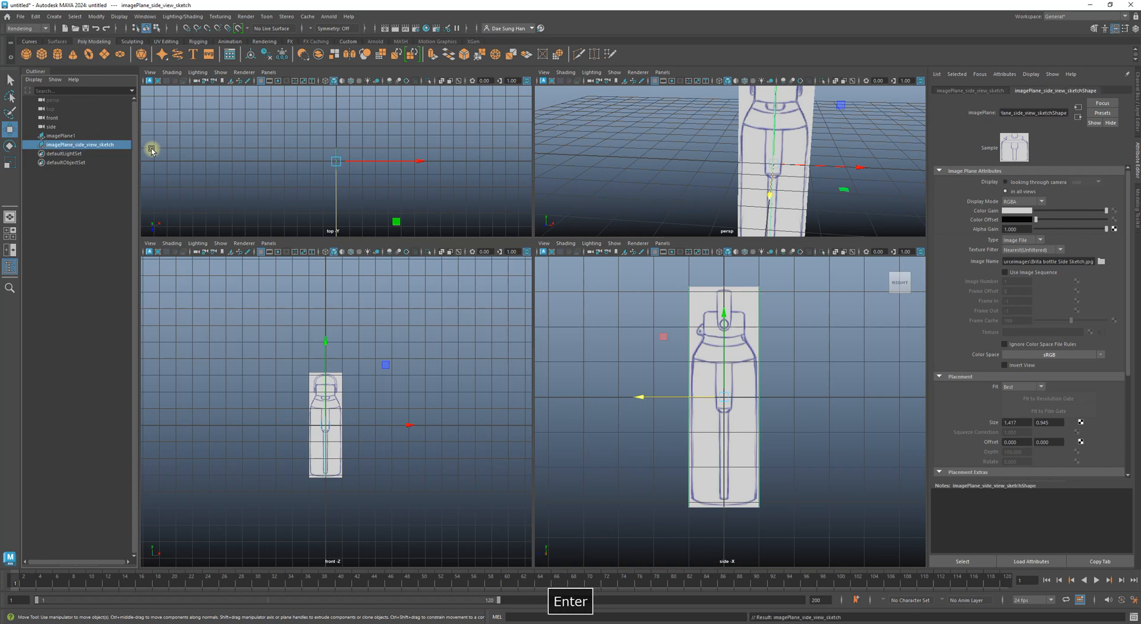
- Select imagePlane1, check it in the front view, and rename it imagePlane_front_view_sketch
{"action": "left_click", "coordinate": [68, 195]}
{"action": "left_click", "coordinate": [60, 138]}
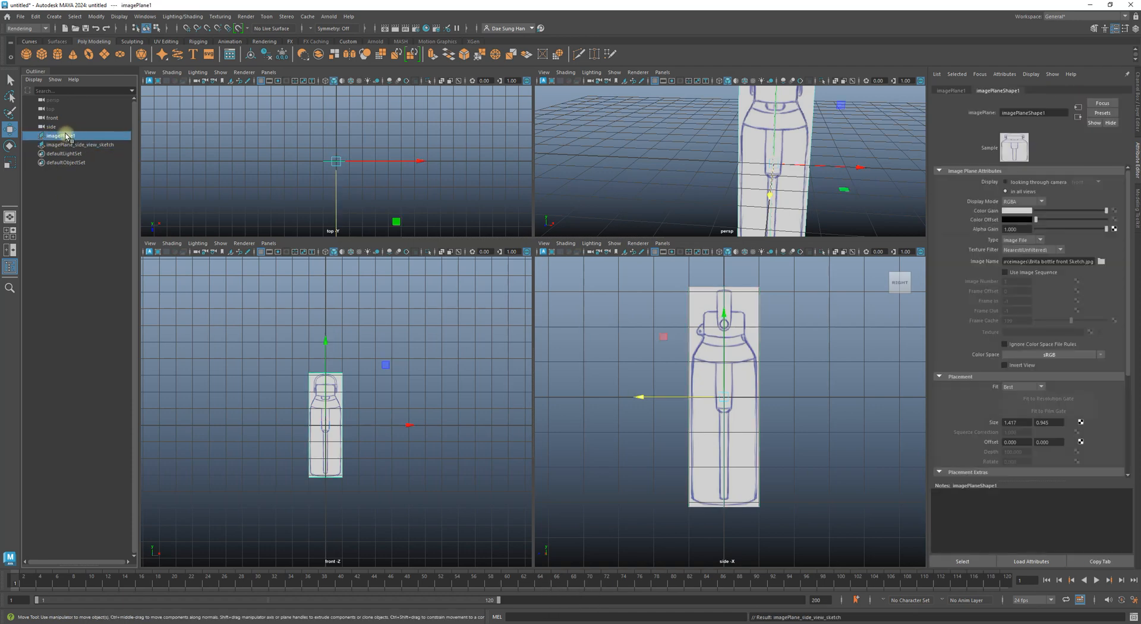
{"action": "mouse_move", "coordinate": [356, 409]}
{"action": "middle_mouse_down", "text": "alt"}
{"action": "mouse_move", "coordinate": [362, 389]}
{"action": "mouse_move", "coordinate": [342, 396]}
{"action": "middle_mouse_up", "text": "alt"}
{"action": "scroll", "coordinate": [361, 387], "scroll_direction": "up", "scroll_amount": 3, "text": "alt"}
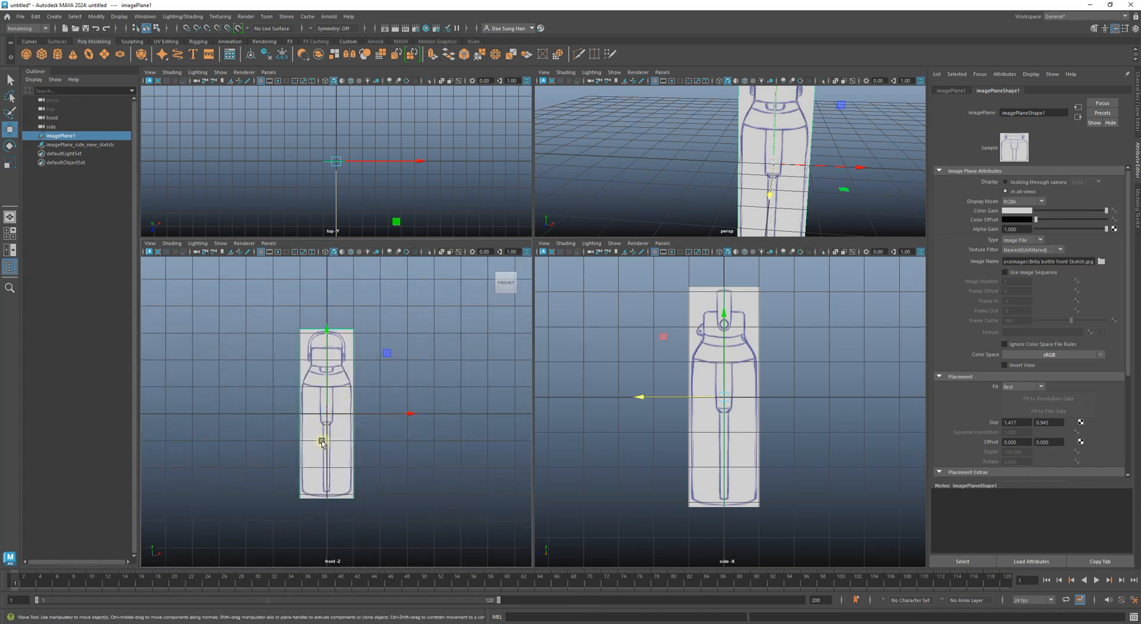
{"action": "key", "text": "q"}
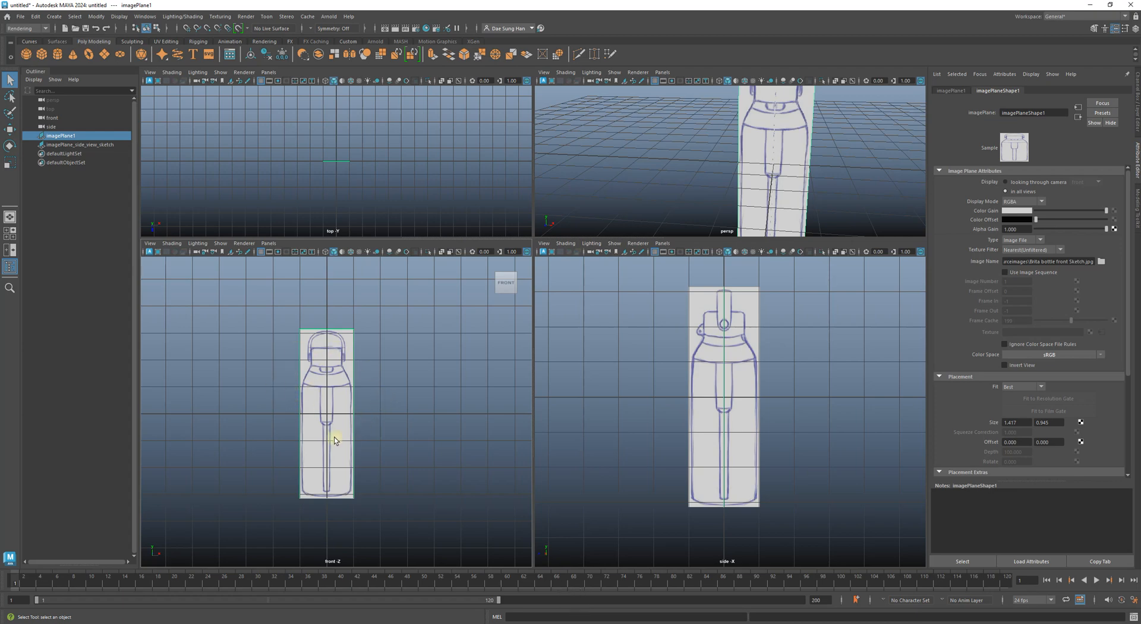
{"action": "right_click_drag", "start_coordinate": [283, 346], "coordinate": [364, 367], "text": "alt"}
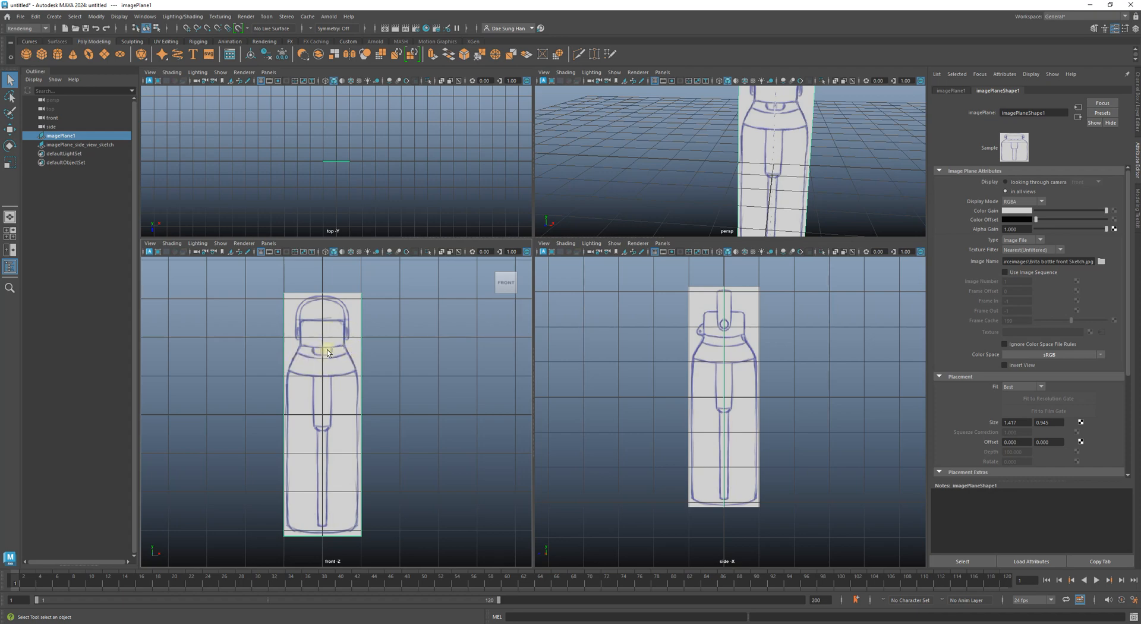
{"action": "double_click", "coordinate": [69, 138]}
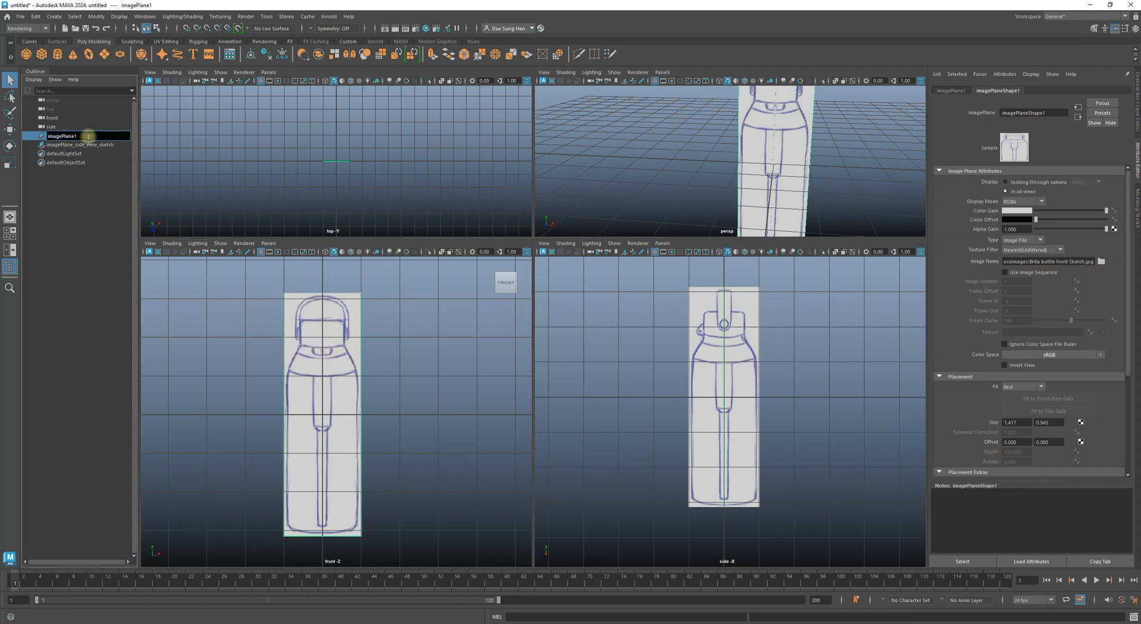
{"action": "key", "text": "BackSpace"}
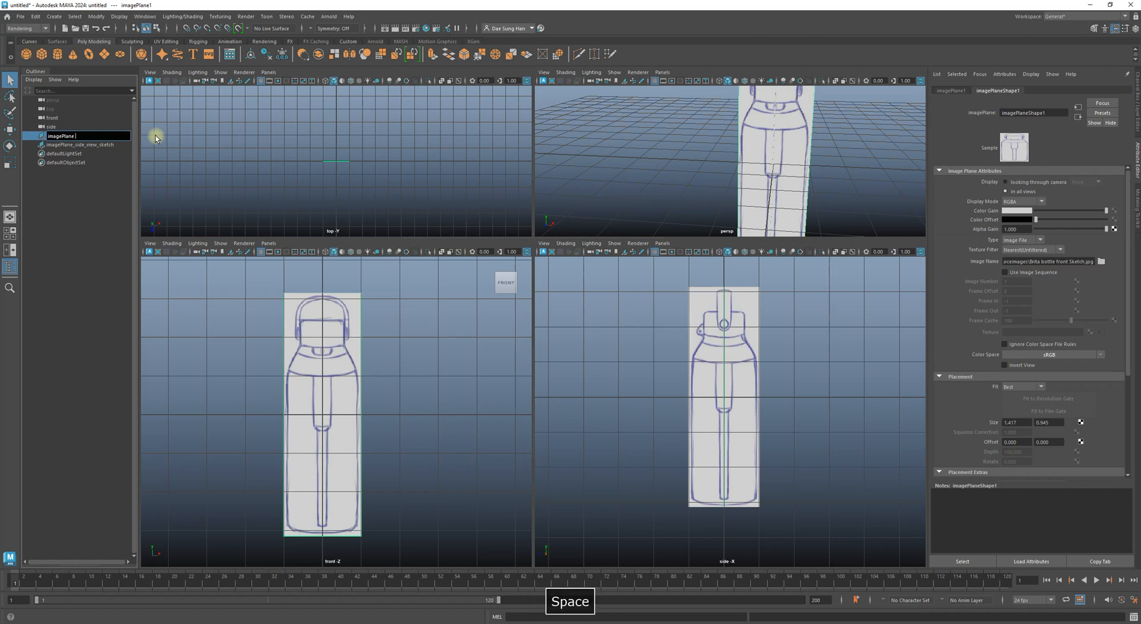
{"action": "type", "text": "front view sketch"}
{"action": "key", "text": "Return"}
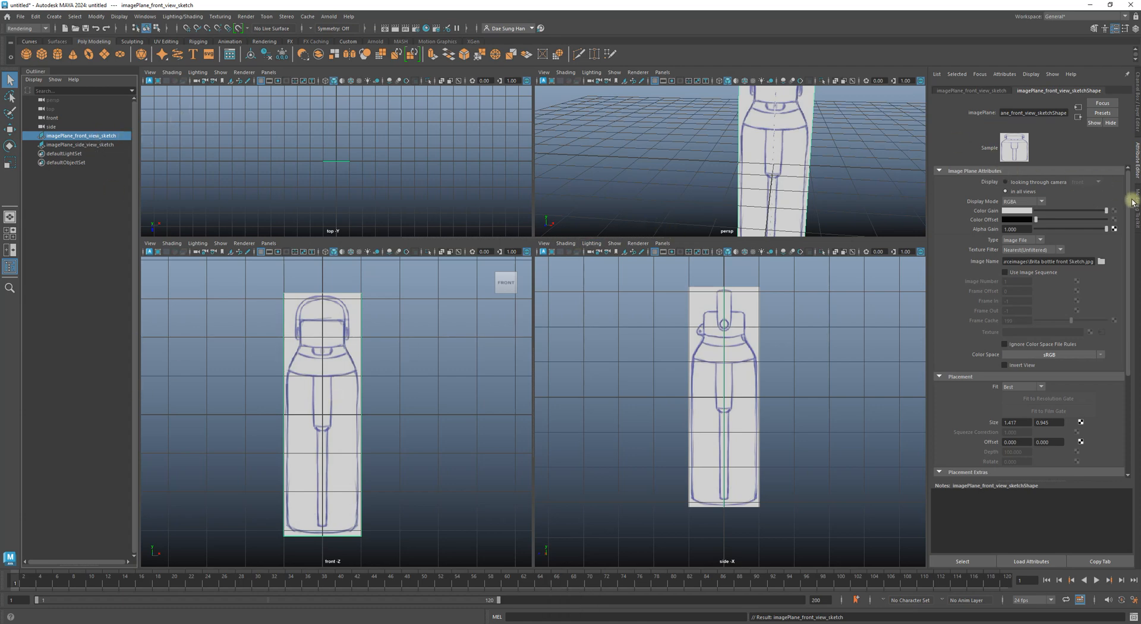
- Select the front and side sketch image planes together and create a new display layer containing them
{"action": "left_click", "coordinate": [1136, 102]}
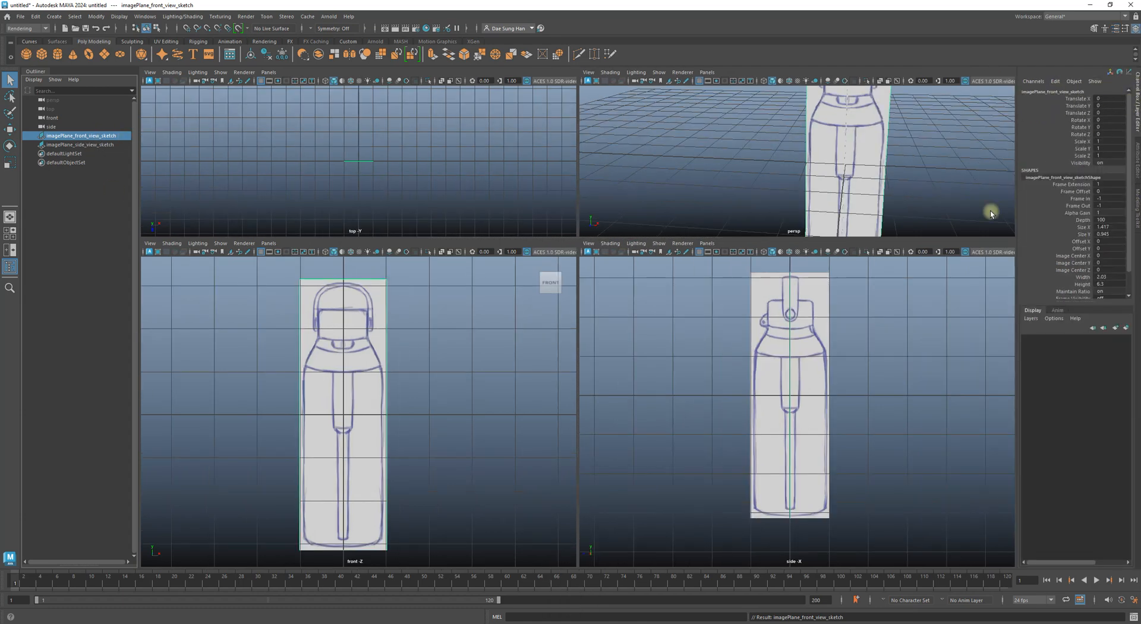
{"action": "left_click", "coordinate": [94, 250]}
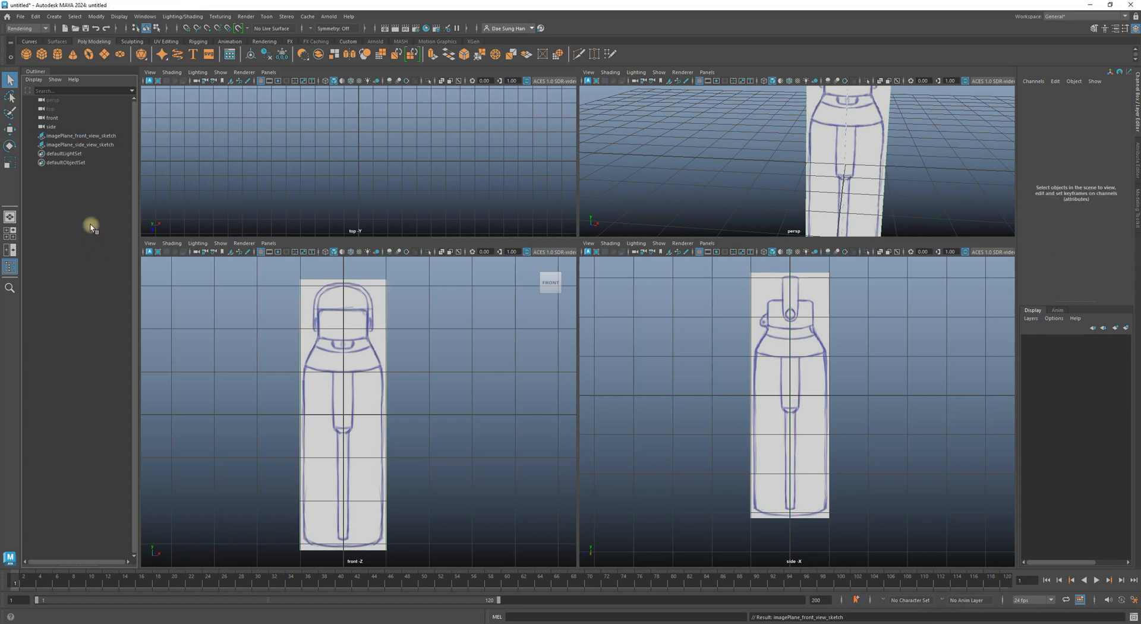
{"action": "left_click", "coordinate": [103, 136]}
{"action": "left_click", "coordinate": [95, 145], "text": "shift"}
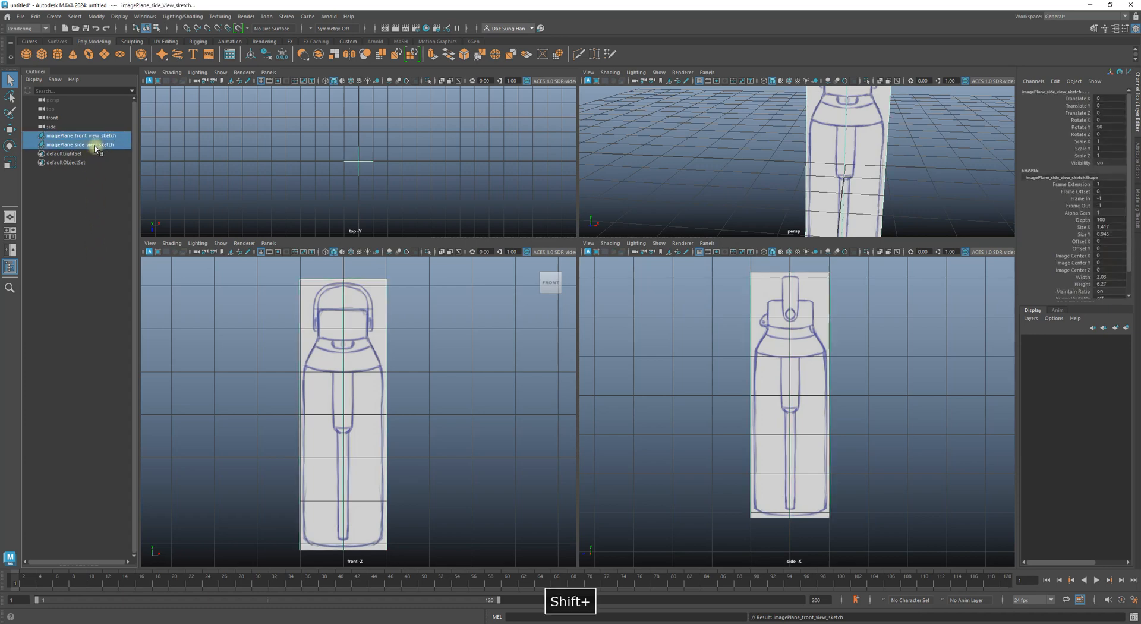
{"action": "left_click", "coordinate": [1125, 328]}
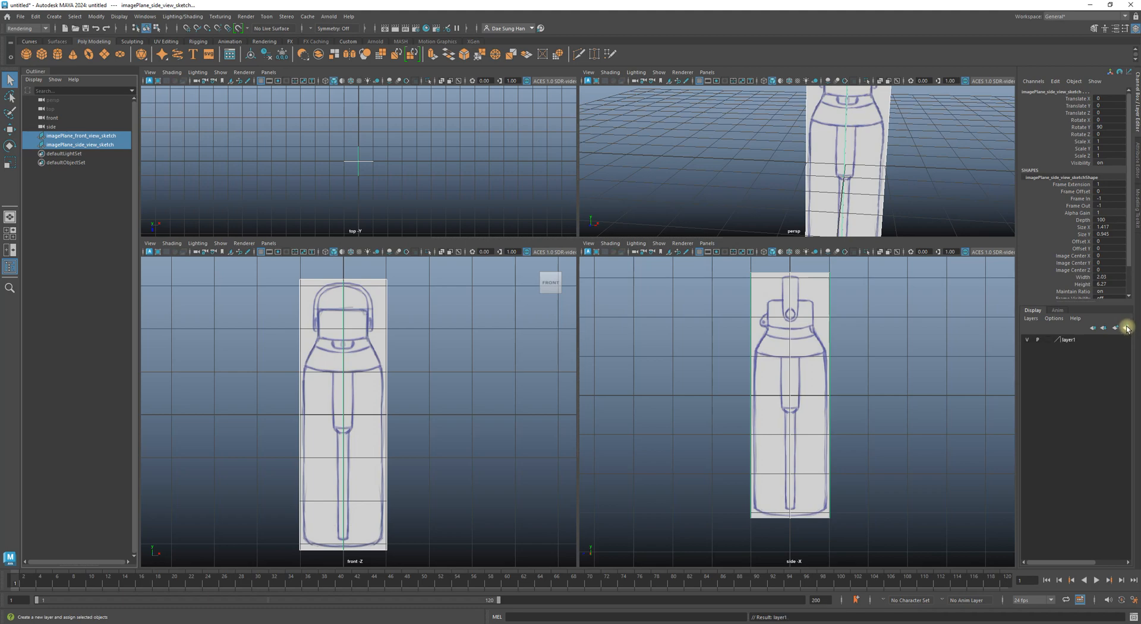
- Rename the new display layer front_n_side_sketches, save it, and clear the selection
{"action": "double_click", "coordinate": [1063, 340]}
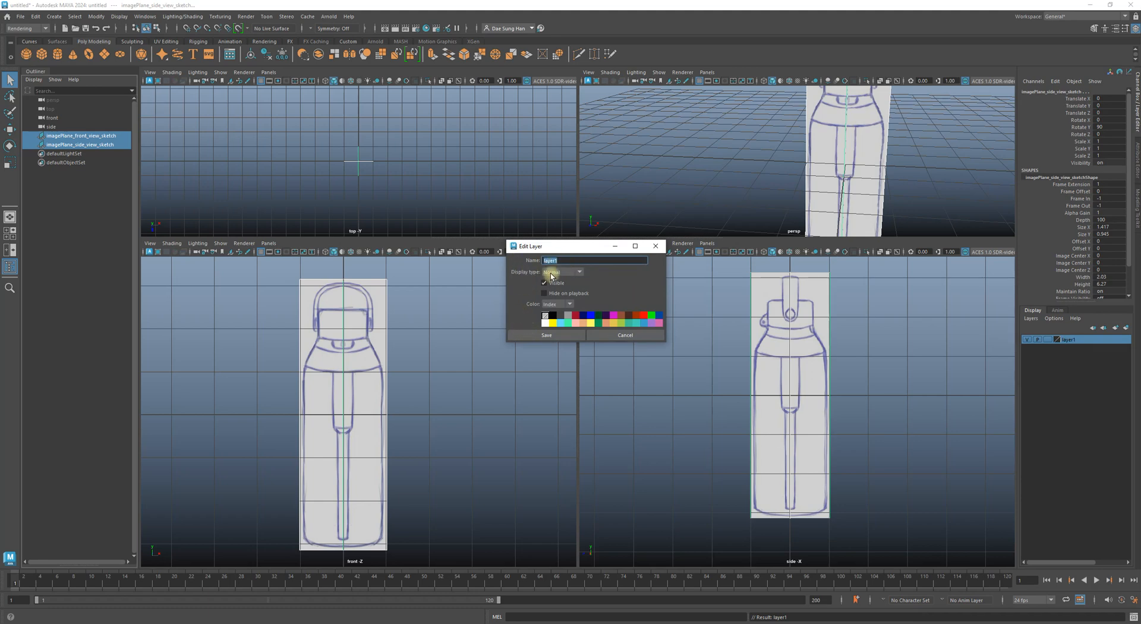
{"action": "type", "text": "front_n_"}
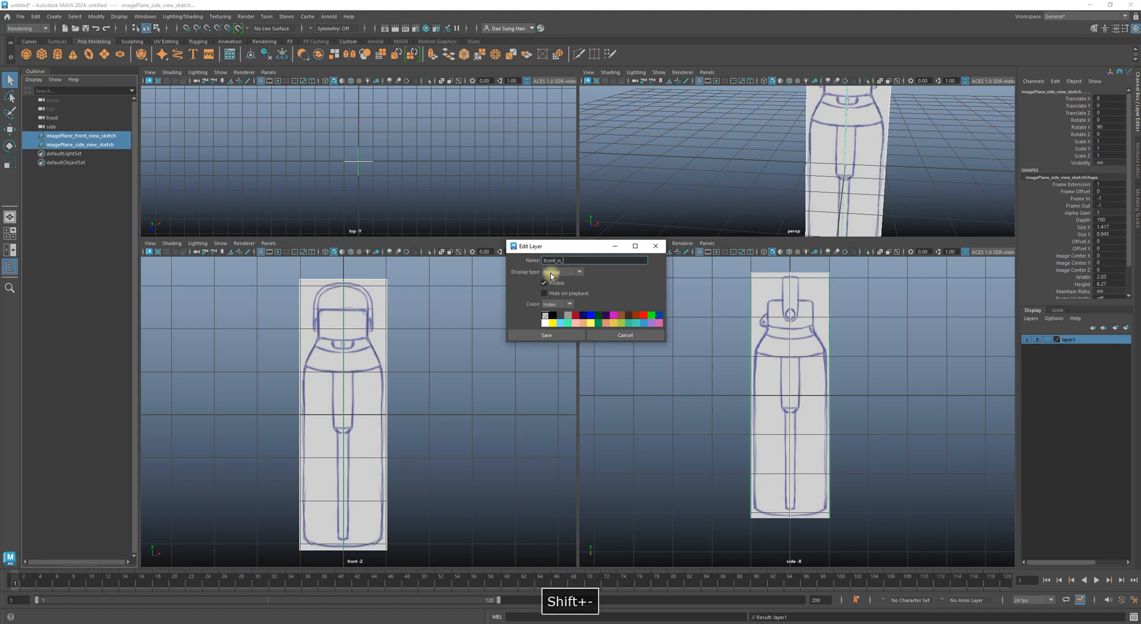
{"action": "type", "text": "side_sketches"}
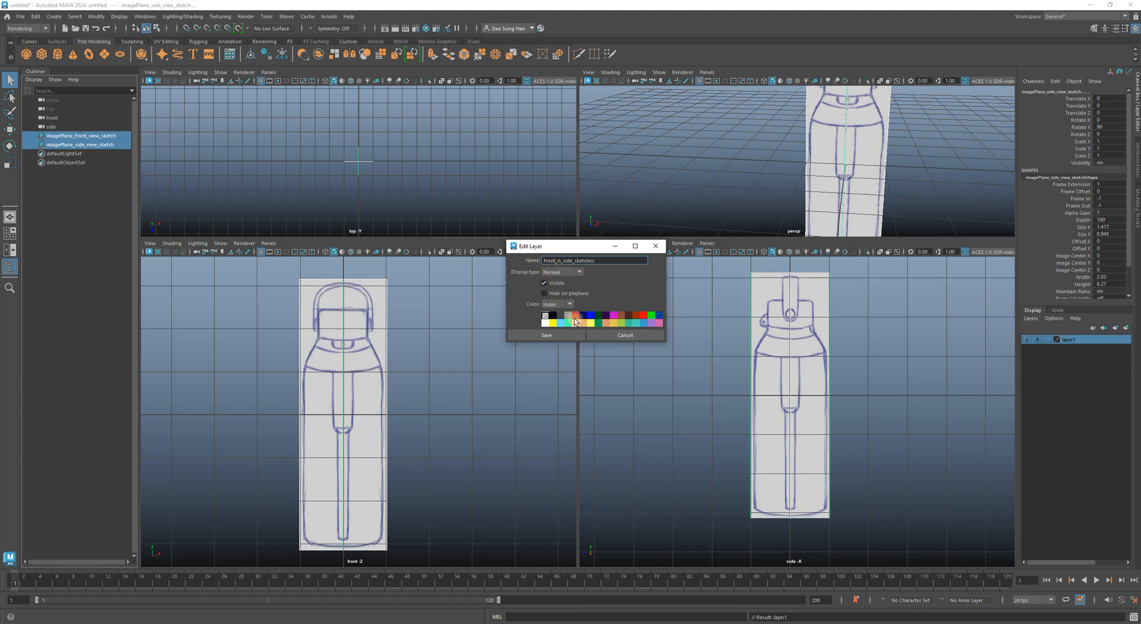
{"action": "left_click", "coordinate": [548, 334]}
{"action": "left_click", "coordinate": [965, 384]}
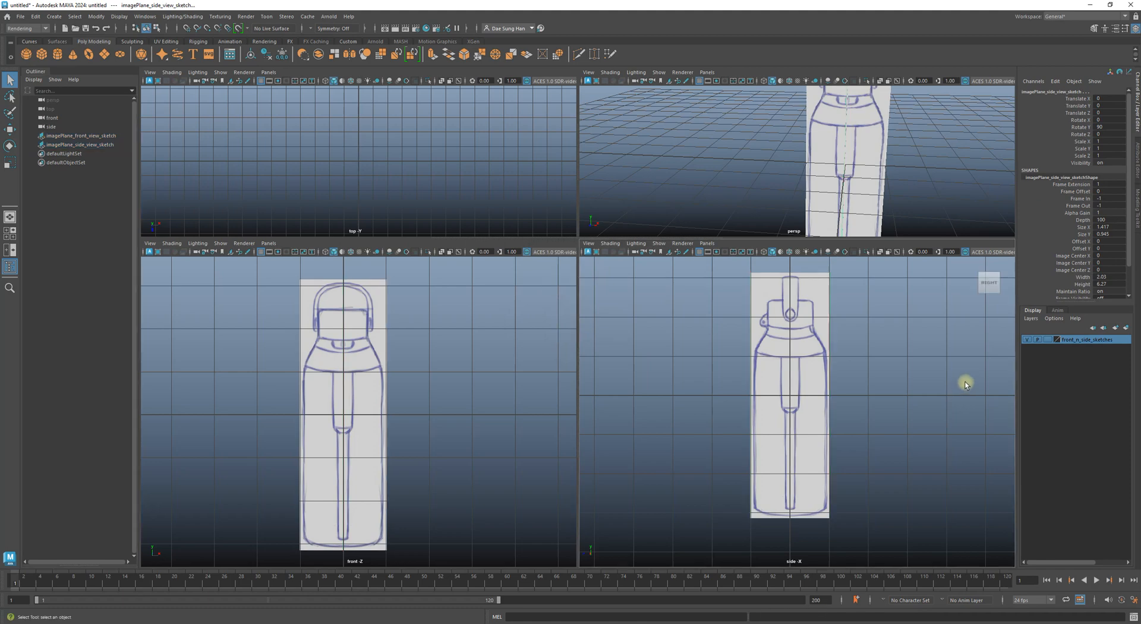
- Select the side sketch image plane with the Move tool active in a full-size perspective view
{"action": "left_click_drag", "start_coordinate": [863, 173], "coordinate": [879, 168], "text": "alt"}
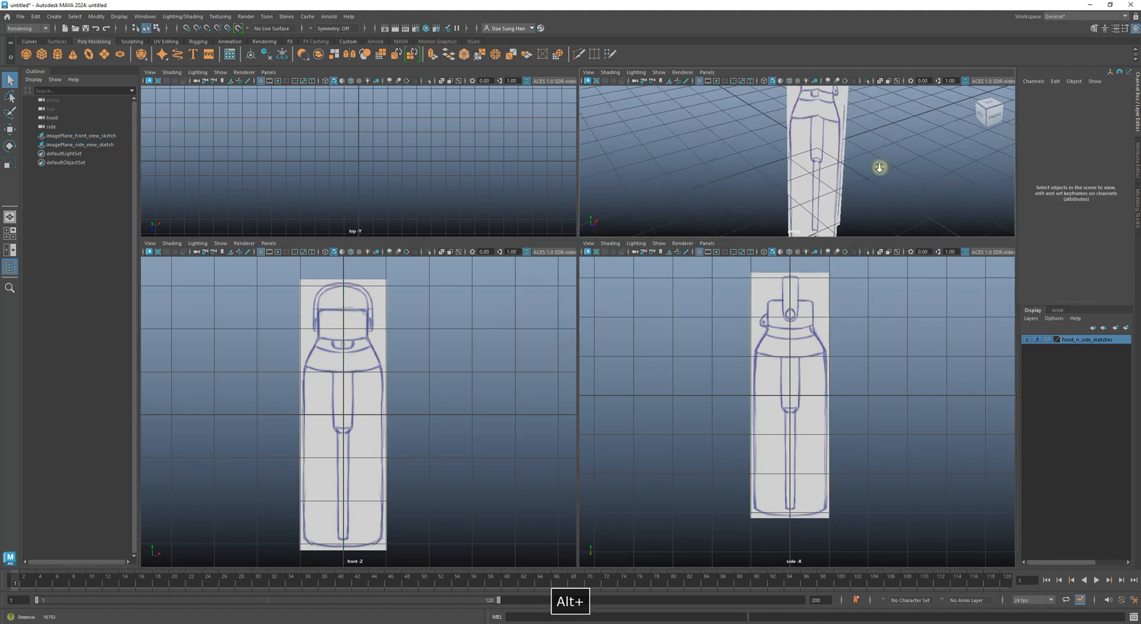
{"action": "right_click_drag", "start_coordinate": [880, 168], "coordinate": [802, 169], "text": "alt"}
{"action": "mouse_move", "coordinate": [803, 168]}
{"action": "left_mouse_down", "text": "alt"}
{"action": "mouse_move", "coordinate": [790, 158]}
{"action": "mouse_move", "coordinate": [853, 158]}
{"action": "mouse_move", "coordinate": [867, 128]}
{"action": "mouse_move", "coordinate": [868, 150]}
{"action": "mouse_move", "coordinate": [693, 120]}
{"action": "mouse_move", "coordinate": [822, 123]}
{"action": "mouse_move", "coordinate": [791, 144]}
{"action": "mouse_move", "coordinate": [848, 189]}
{"action": "mouse_move", "coordinate": [809, 177]}
{"action": "mouse_move", "coordinate": [805, 198]}
{"action": "left_mouse_up", "text": "alt"}
{"action": "left_click", "coordinate": [821, 126]}
{"action": "key", "text": "w"}
{"action": "key", "text": "space"}
{"action": "left_click_drag", "start_coordinate": [742, 170], "coordinate": [676, 287], "text": "alt"}
{"action": "left_click", "coordinate": [654, 187]}
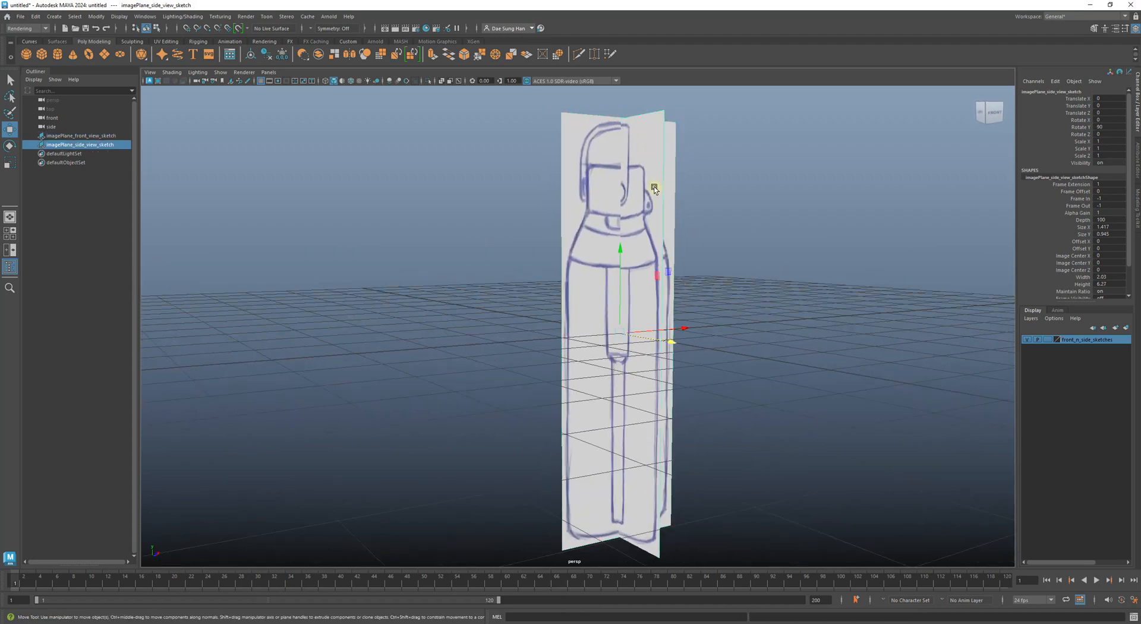
- Examine how the cap, neck and shoulder lines of the front and side sketches line up where the planes intersect
{"action": "left_click_drag", "start_coordinate": [653, 187], "coordinate": [701, 205], "text": "alt"}
{"action": "middle_click_drag", "start_coordinate": [619, 165], "coordinate": [586, 242], "text": "alt"}
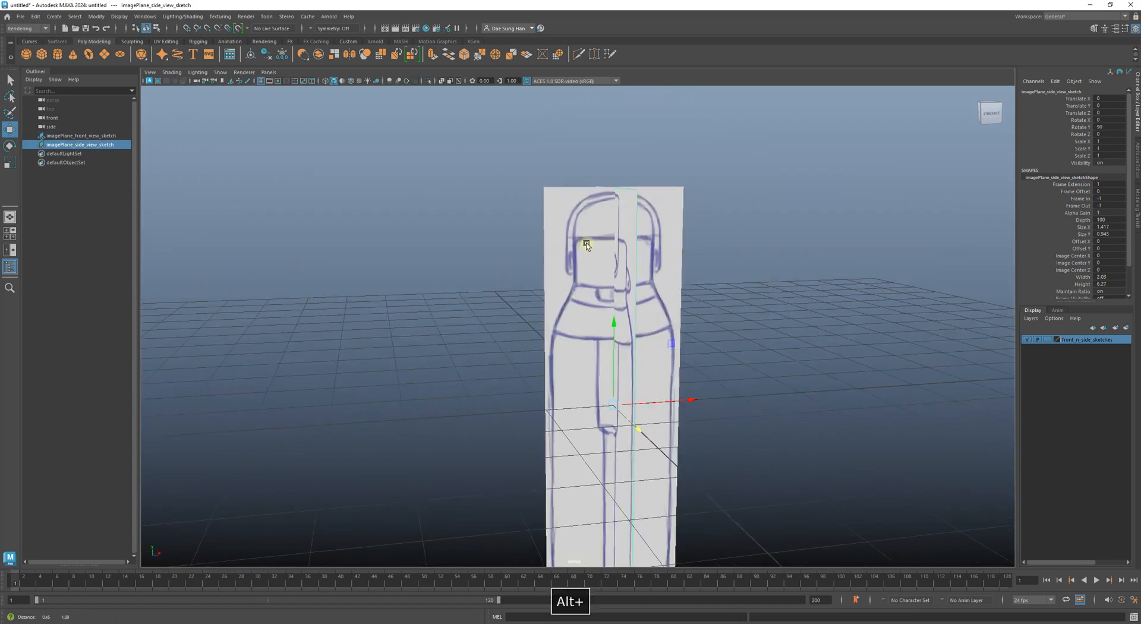
{"action": "right_click_drag", "start_coordinate": [585, 241], "coordinate": [894, 277], "text": "alt"}
{"action": "middle_click_drag", "start_coordinate": [719, 195], "coordinate": [696, 286], "text": "alt"}
{"action": "left_click_drag", "start_coordinate": [697, 286], "coordinate": [709, 281], "text": "alt"}
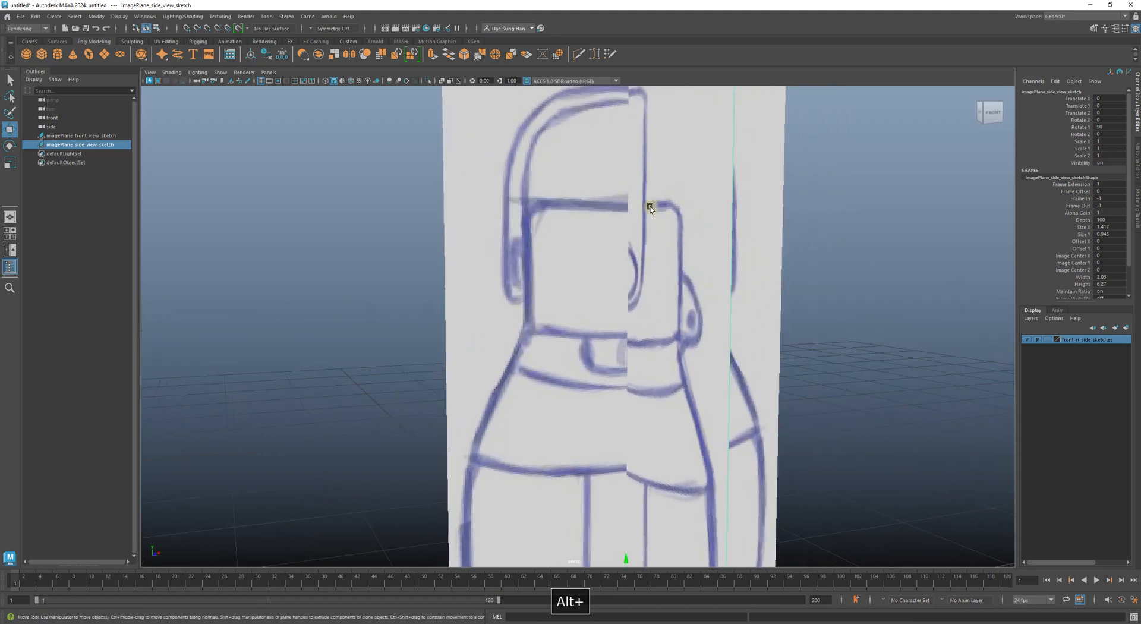
{"action": "mouse_move", "coordinate": [672, 219]}
{"action": "left_mouse_down", "text": "alt"}
{"action": "mouse_move", "coordinate": [639, 234]}
{"action": "mouse_move", "coordinate": [676, 193]}
{"action": "left_mouse_up", "text": "alt"}
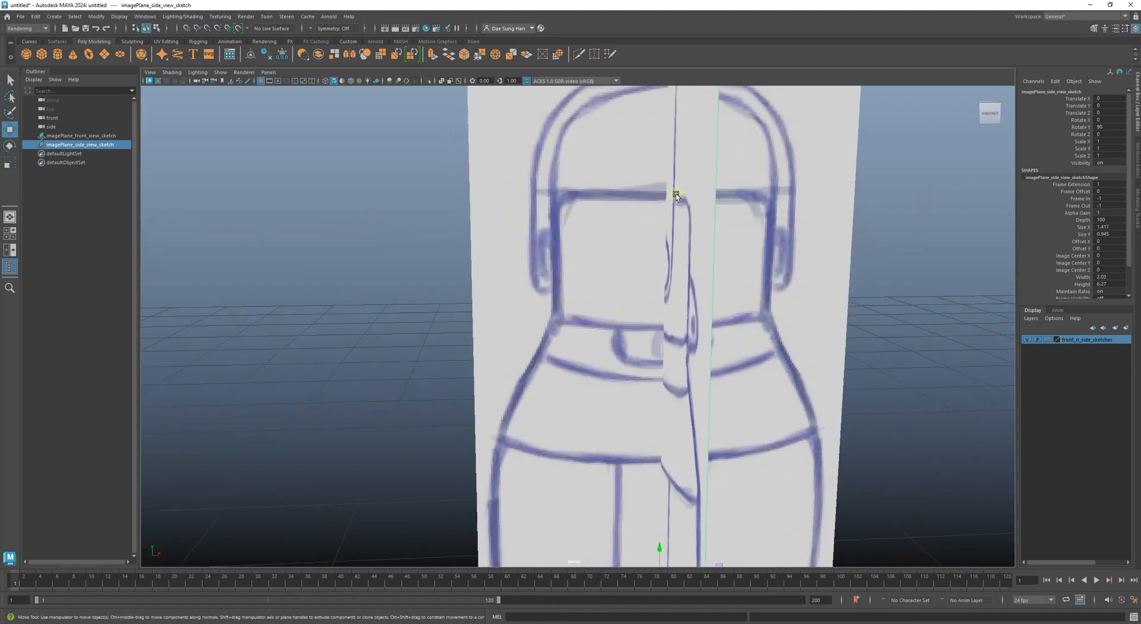
{"action": "right_click_drag", "start_coordinate": [747, 355], "coordinate": [683, 416], "text": "alt"}
{"action": "middle_click_drag", "start_coordinate": [681, 427], "coordinate": [722, 319], "text": "alt"}
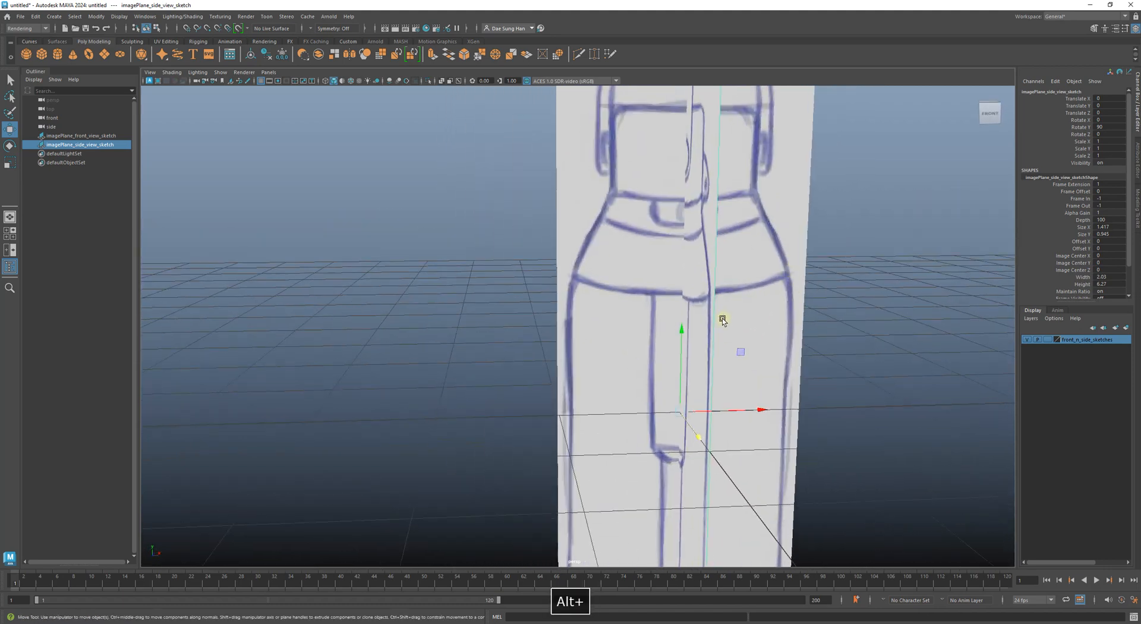
{"action": "left_click_drag", "start_coordinate": [722, 318], "coordinate": [677, 318], "text": "alt"}
{"action": "right_click_drag", "start_coordinate": [612, 320], "coordinate": [504, 325], "text": "alt"}
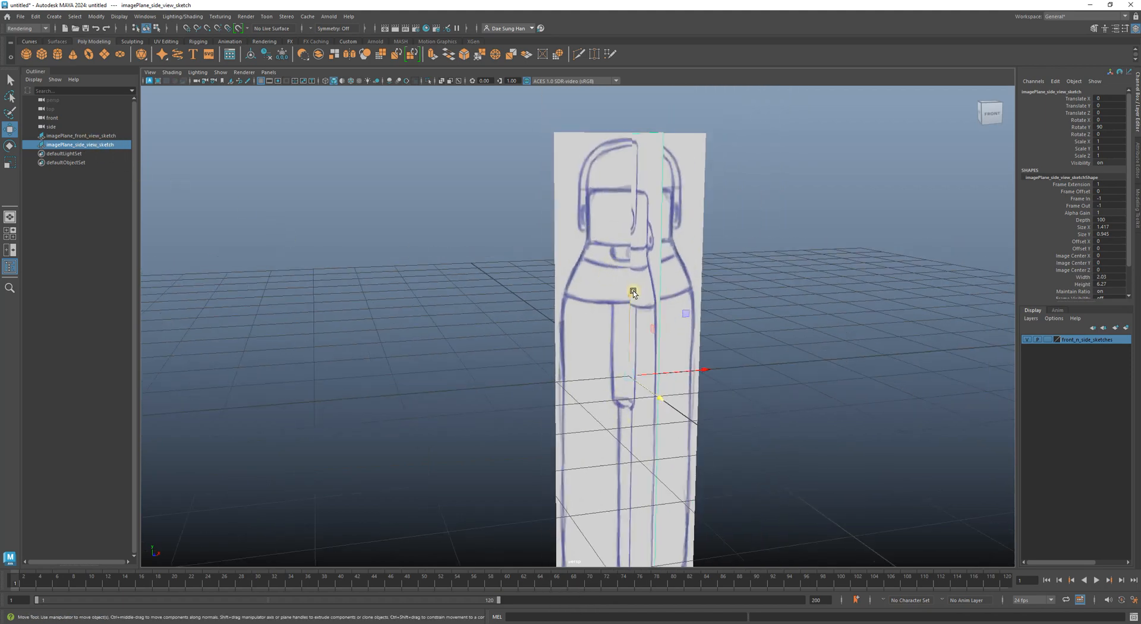
- Try nudging the side sketch image plane up to Translate Y 0.012, check the line match, and undo the move
{"action": "left_click", "coordinate": [632, 291]}
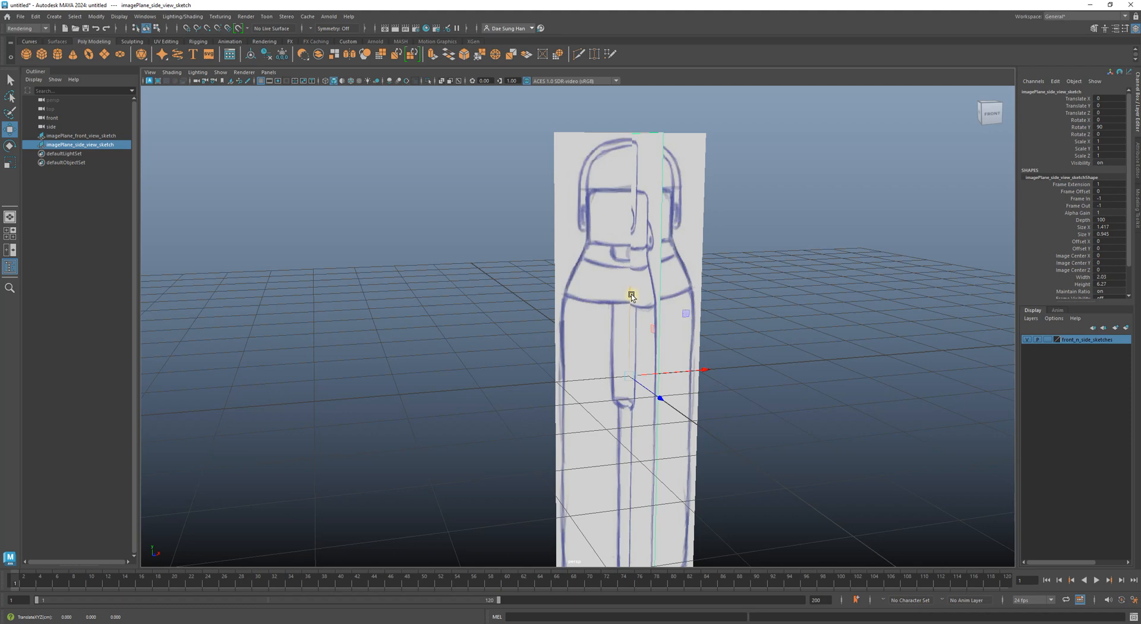
{"action": "left_click_drag", "start_coordinate": [631, 294], "coordinate": [629, 294]}
{"action": "mouse_move", "coordinate": [624, 198]}
{"action": "left_mouse_down", "text": "alt"}
{"action": "mouse_move", "coordinate": [769, 291]}
{"action": "mouse_move", "coordinate": [705, 252]}
{"action": "left_mouse_up", "text": "alt"}
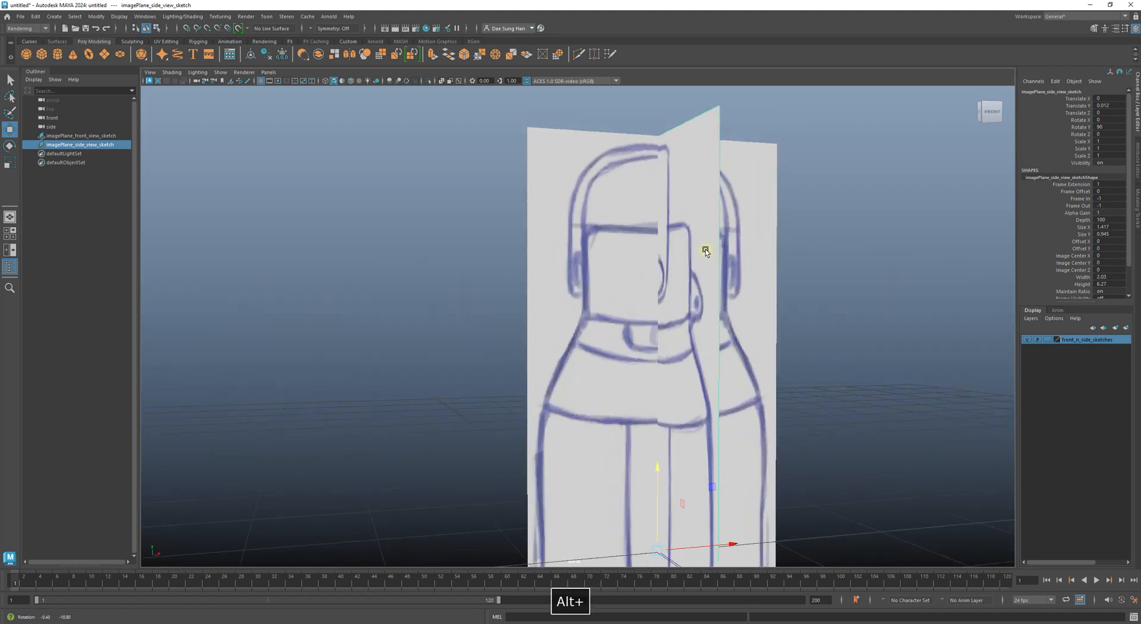
{"action": "mouse_move", "coordinate": [650, 227]}
{"action": "left_mouse_down", "text": "alt"}
{"action": "mouse_move", "coordinate": [680, 280]}
{"action": "mouse_move", "coordinate": [625, 214]}
{"action": "left_mouse_up", "text": "alt"}
{"action": "right_click_drag", "start_coordinate": [932, 321], "coordinate": [641, 330], "text": "alt"}
{"action": "middle_click_drag", "start_coordinate": [642, 331], "coordinate": [665, 287], "text": "alt"}
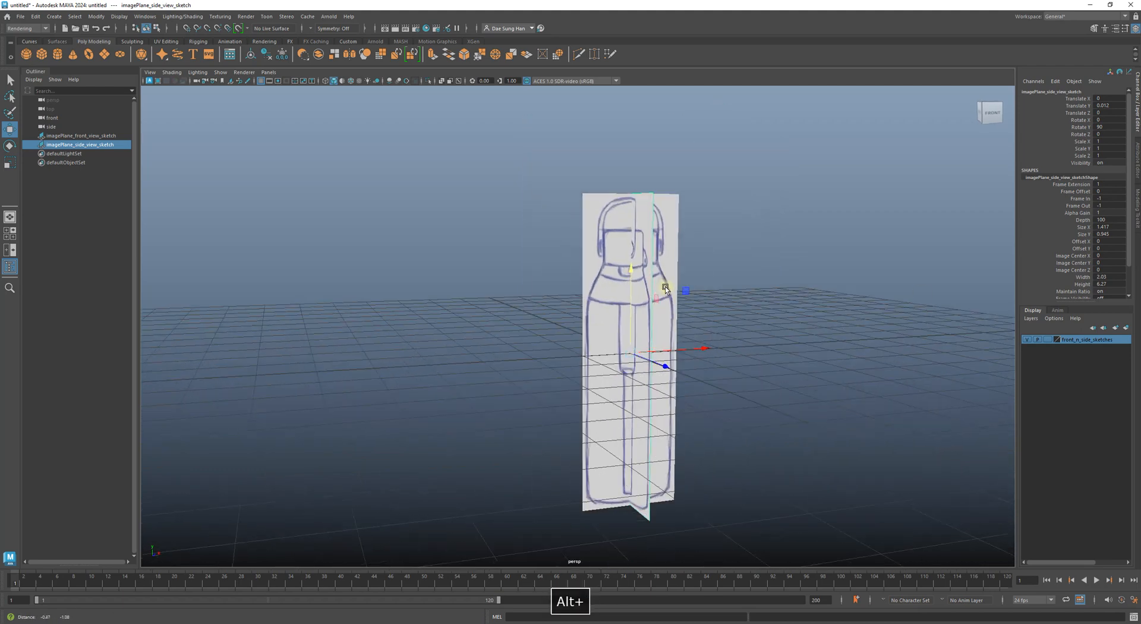
{"action": "right_click_drag", "start_coordinate": [665, 287], "coordinate": [849, 329], "text": "alt"}
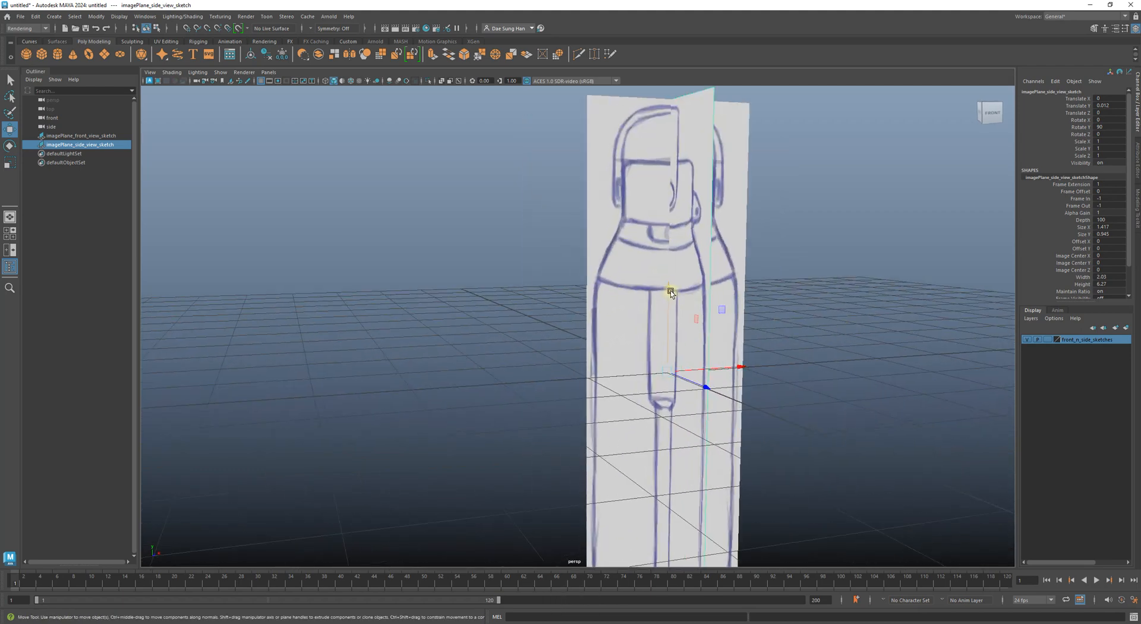
{"action": "left_click", "coordinate": [670, 291]}
{"action": "key", "text": "z"}
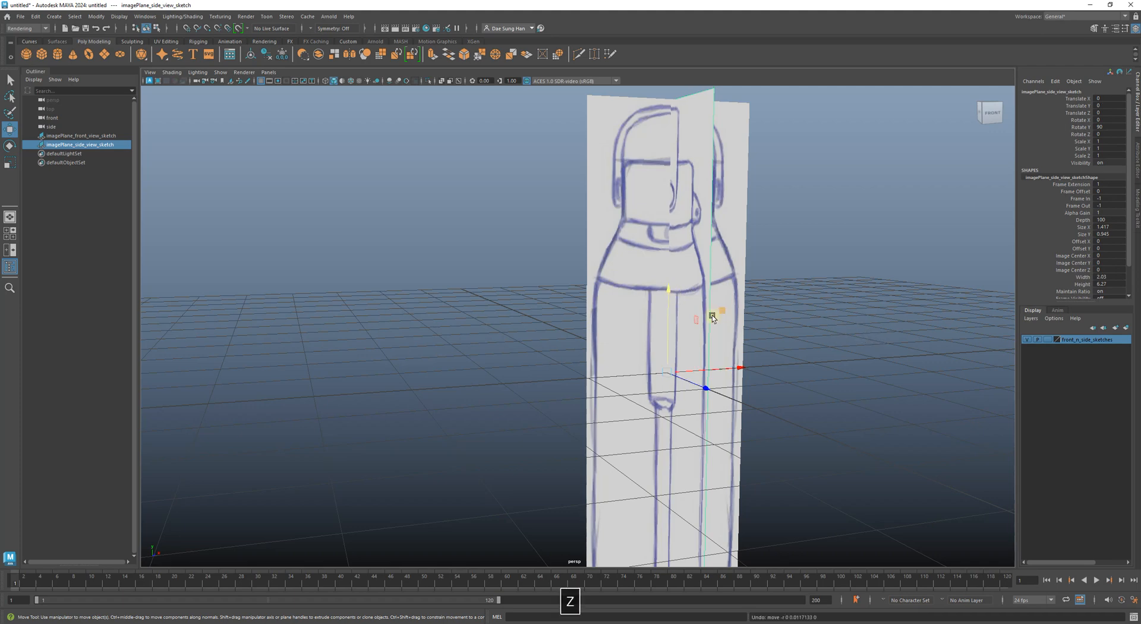
- Raise the side sketch image plane to Translate Y 0.016 to match the front sketch's lines, and clear the selection
{"action": "left_click_drag", "start_coordinate": [668, 290], "coordinate": [669, 288]}
{"action": "middle_click_drag", "start_coordinate": [700, 215], "coordinate": [689, 313], "text": "alt"}
{"action": "right_click_drag", "start_coordinate": [689, 314], "coordinate": [858, 318], "text": "alt"}
{"action": "middle_click_drag", "start_coordinate": [806, 318], "coordinate": [712, 325], "text": "alt"}
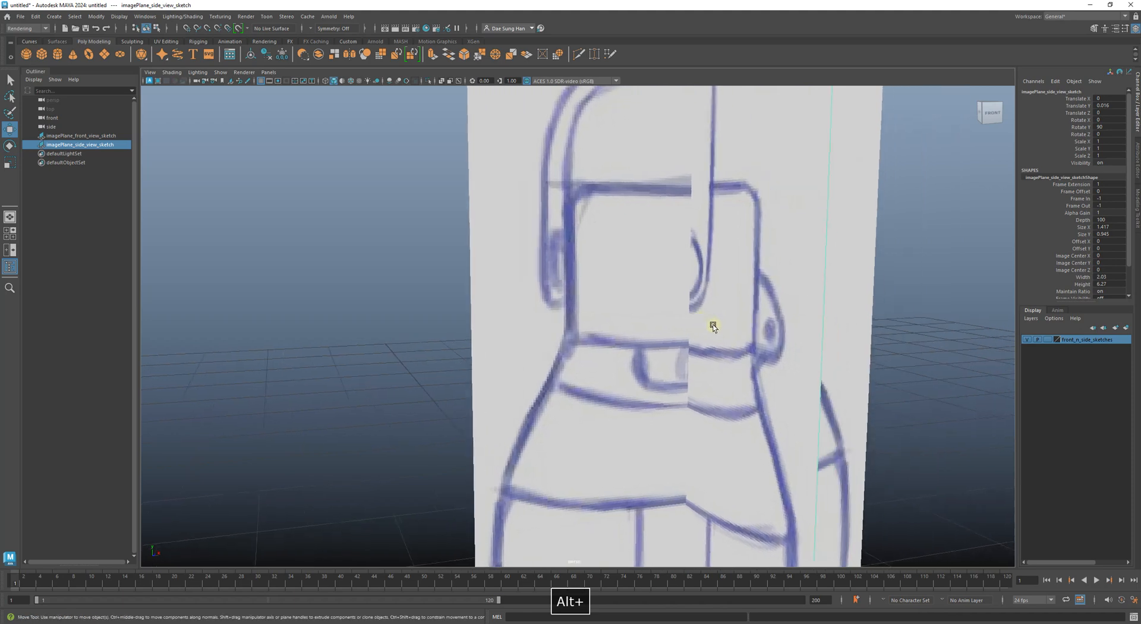
{"action": "left_click_drag", "start_coordinate": [713, 326], "coordinate": [763, 333], "text": "alt"}
{"action": "right_click_drag", "start_coordinate": [763, 333], "coordinate": [671, 332], "text": "alt"}
{"action": "middle_click_drag", "start_coordinate": [671, 332], "coordinate": [682, 252], "text": "alt"}
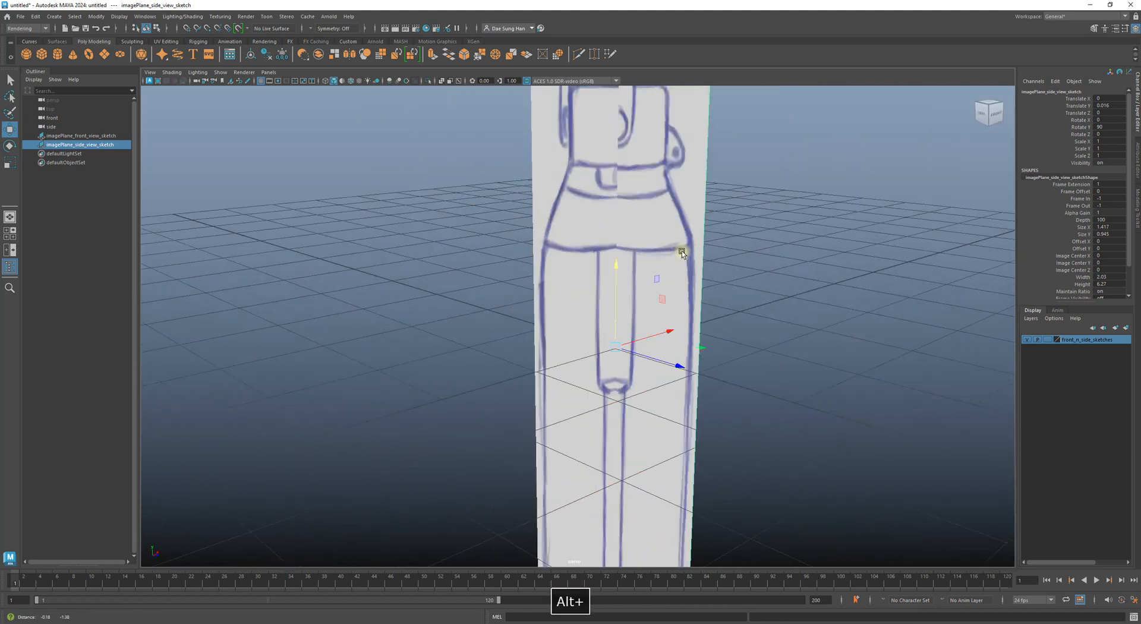
{"action": "mouse_move", "coordinate": [682, 251]}
{"action": "left_mouse_down", "text": "alt"}
{"action": "mouse_move", "coordinate": [654, 408]}
{"action": "mouse_move", "coordinate": [812, 398]}
{"action": "mouse_move", "coordinate": [704, 353]}
{"action": "mouse_move", "coordinate": [697, 384]}
{"action": "mouse_move", "coordinate": [715, 378]}
{"action": "mouse_move", "coordinate": [649, 303]}
{"action": "mouse_move", "coordinate": [723, 311]}
{"action": "left_mouse_up", "text": "alt"}
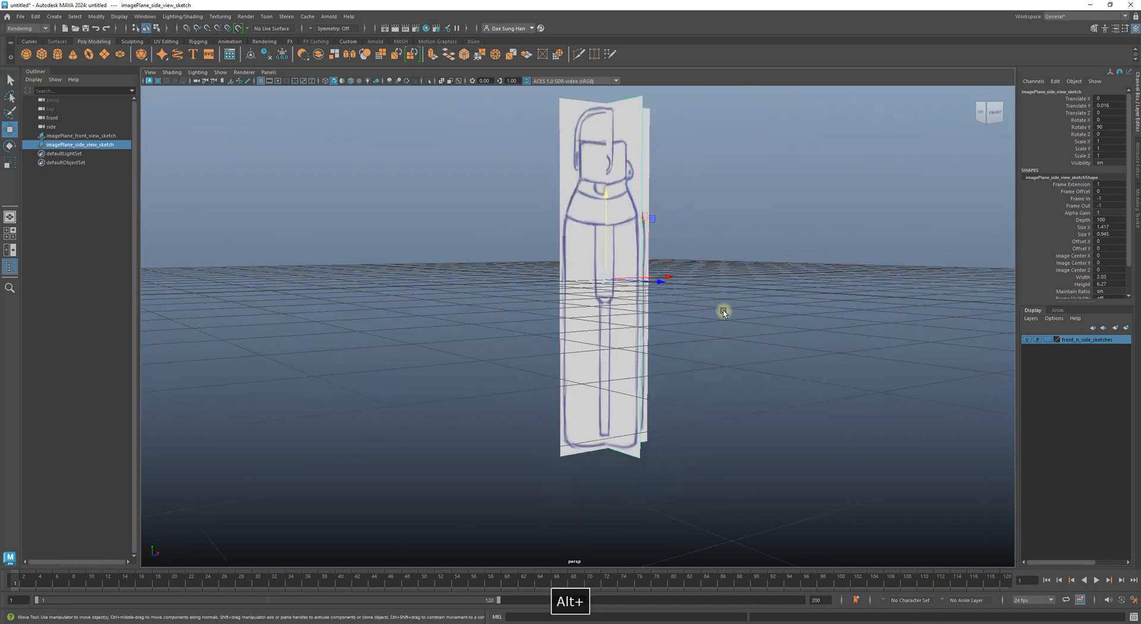
{"action": "middle_click_drag", "start_coordinate": [744, 255], "coordinate": [803, 262], "text": "alt"}
{"action": "left_click", "coordinate": [840, 284]}
- Select both sketch image planes and raise them together in the side view, setting the bottle base at ground level (side plane Translate Y 2.938)
{"action": "right_click_drag", "start_coordinate": [839, 284], "coordinate": [733, 263], "text": "alt"}
{"action": "middle_click_drag", "start_coordinate": [734, 263], "coordinate": [719, 301], "text": "alt"}
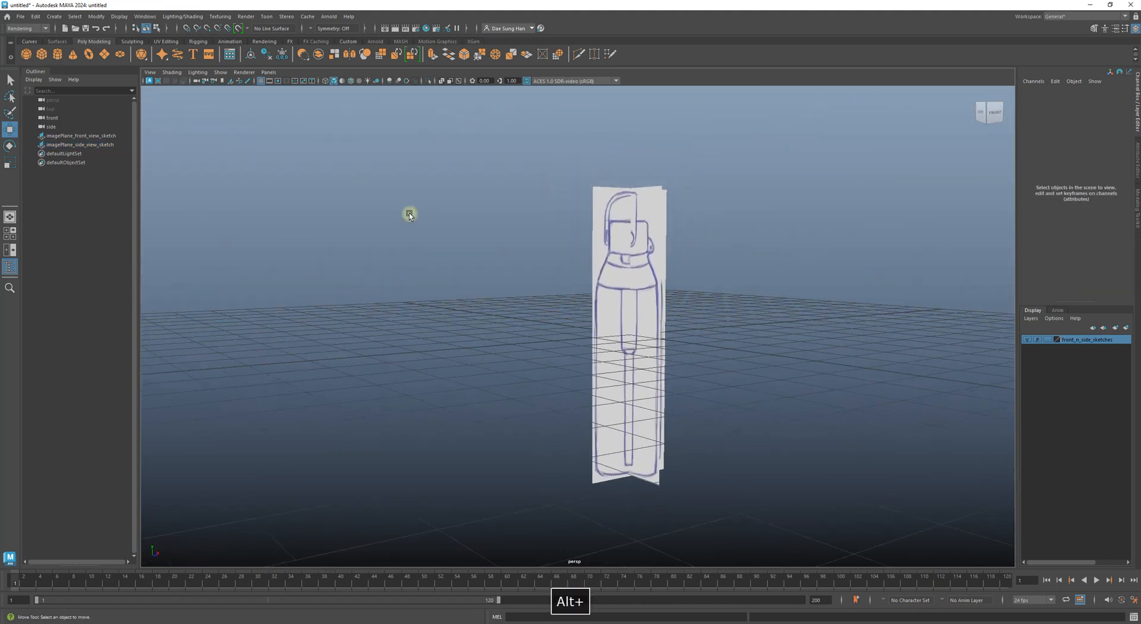
{"action": "mouse_move", "coordinate": [409, 215]}
{"action": "left_mouse_down", "text": "alt"}
{"action": "mouse_move", "coordinate": [458, 216]}
{"action": "mouse_move", "coordinate": [430, 224]}
{"action": "left_mouse_up", "text": "alt"}
{"action": "left_click_drag", "start_coordinate": [471, 191], "coordinate": [688, 265]}
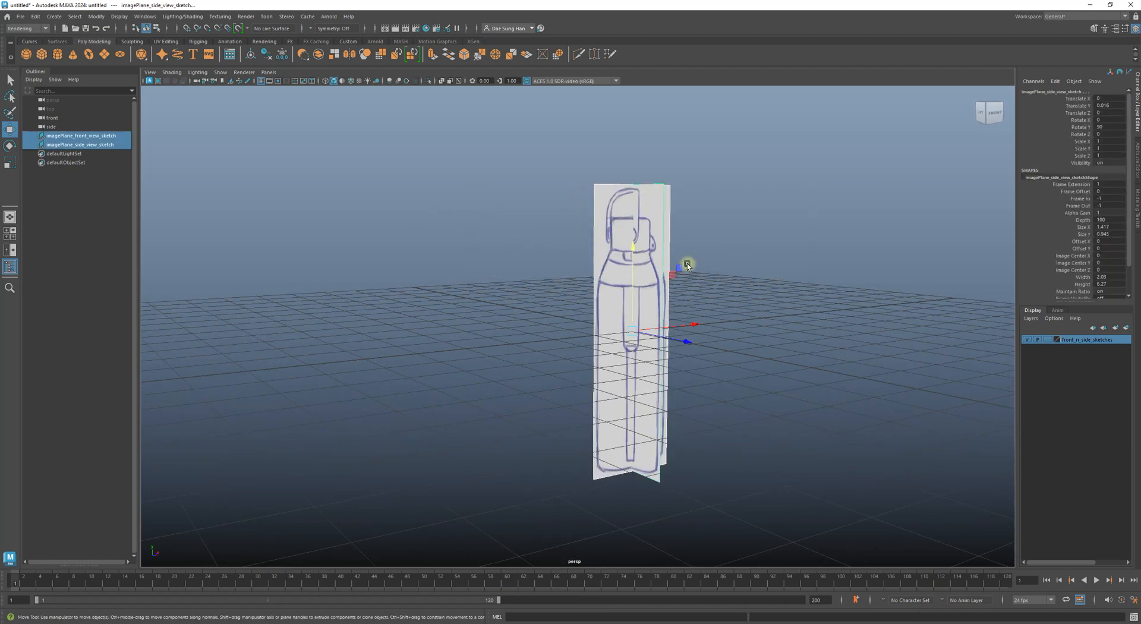
{"action": "key", "text": "space"}
{"action": "left_click_drag", "start_coordinate": [731, 123], "coordinate": [963, 195]}
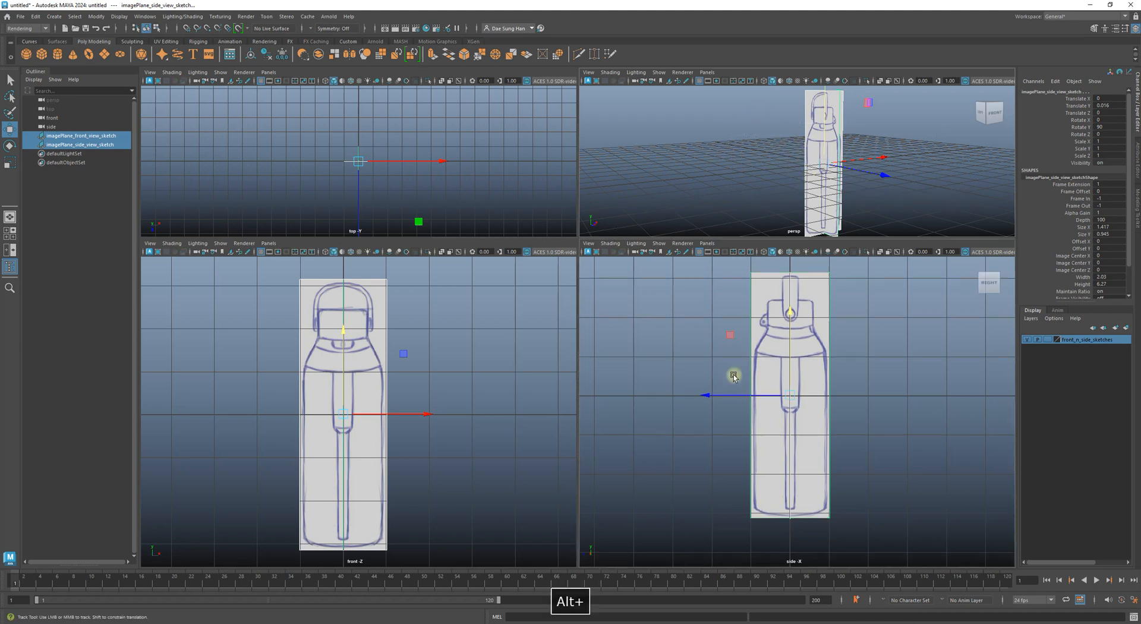
{"action": "right_click_drag", "start_coordinate": [733, 376], "coordinate": [746, 361], "text": "alt"}
{"action": "key", "text": "space"}
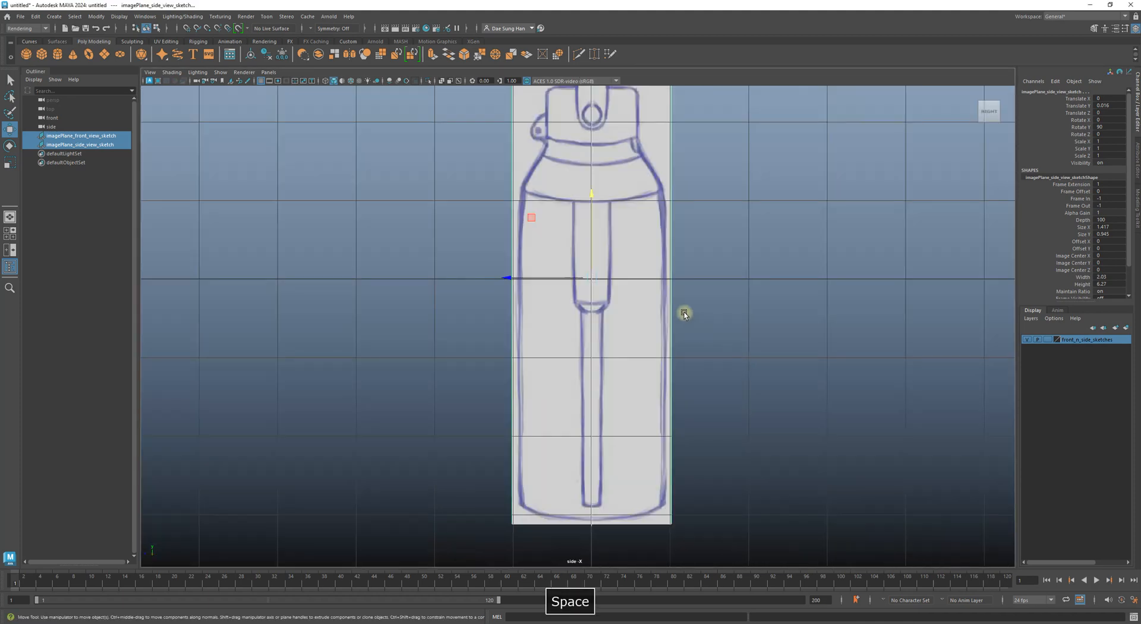
{"action": "mouse_move", "coordinate": [746, 479]}
{"action": "right_mouse_down", "text": "alt"}
{"action": "mouse_move", "coordinate": [659, 399]}
{"action": "mouse_move", "coordinate": [854, 469]}
{"action": "mouse_move", "coordinate": [673, 544]}
{"action": "right_mouse_up", "text": "alt"}
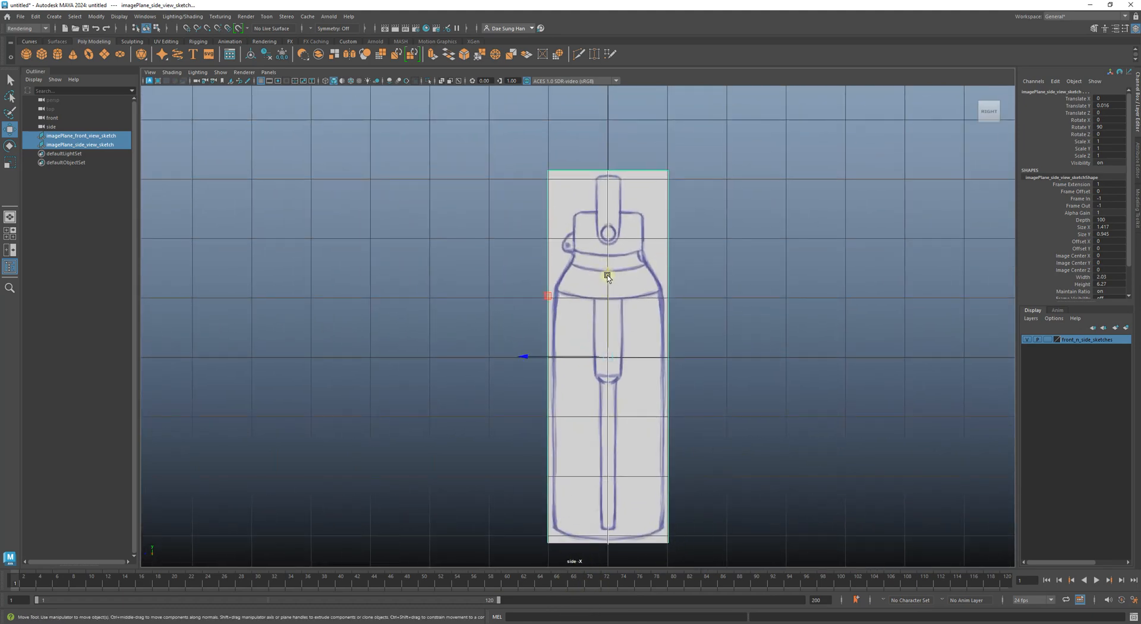
{"action": "left_click_drag", "start_coordinate": [607, 276], "coordinate": [645, 99]}
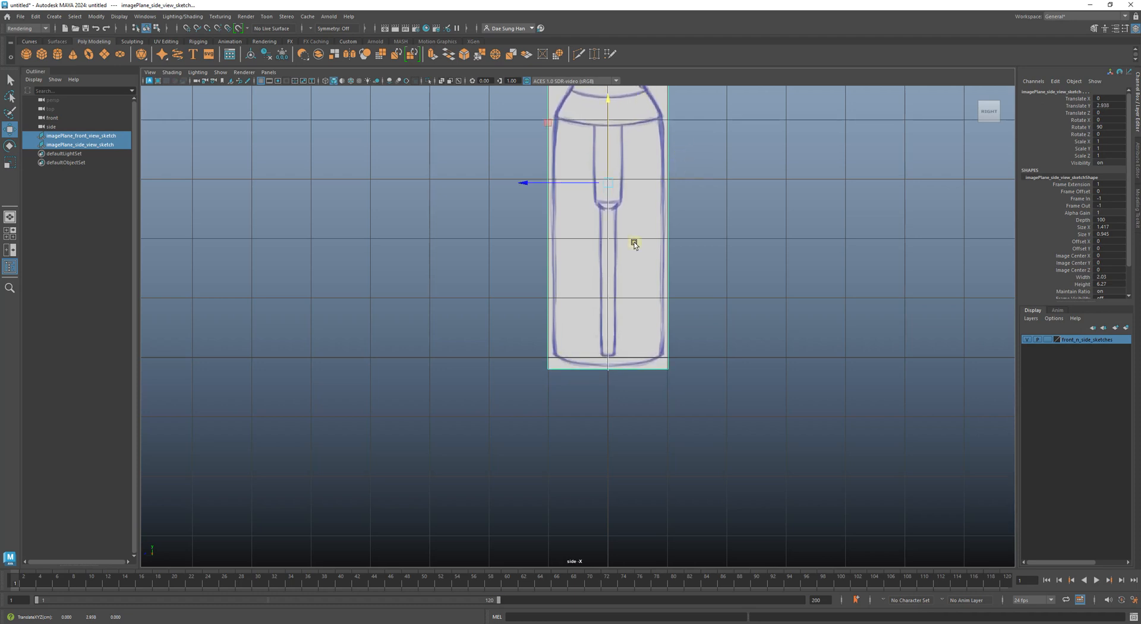
- Examine how the bottle base sits against the ground grid line in the side, front and perspective views
{"action": "right_click_drag", "start_coordinate": [633, 241], "coordinate": [828, 354], "text": "alt"}
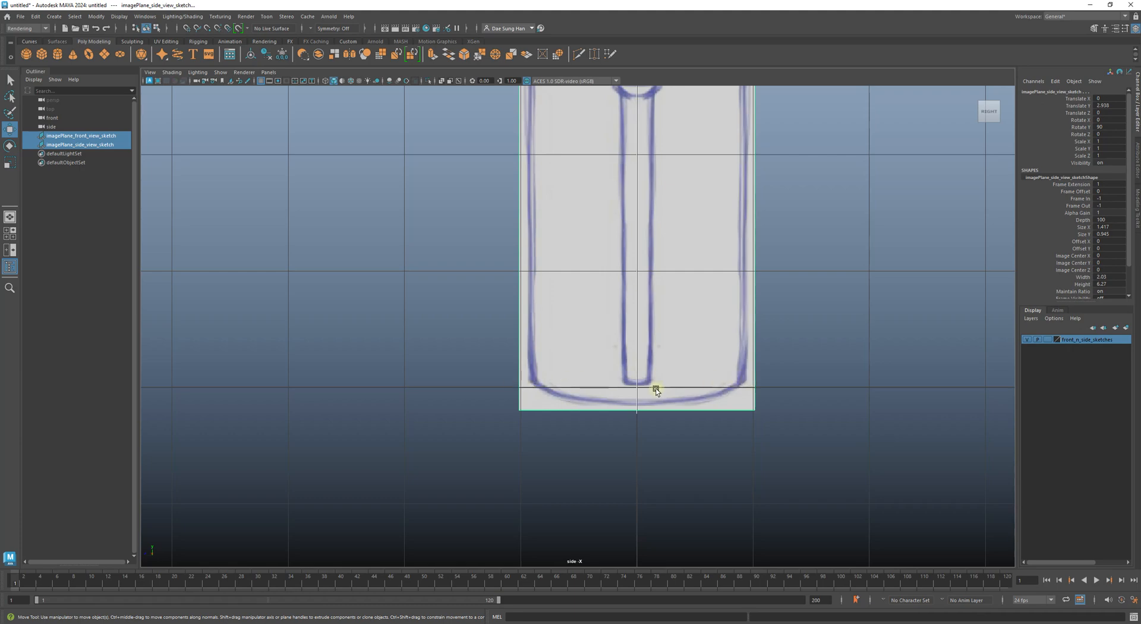
{"action": "scroll", "coordinate": [630, 345], "scroll_direction": "down", "scroll_amount": 5}
{"action": "right_click_drag", "start_coordinate": [639, 326], "coordinate": [741, 280], "text": "alt"}
{"action": "key", "text": "space"}
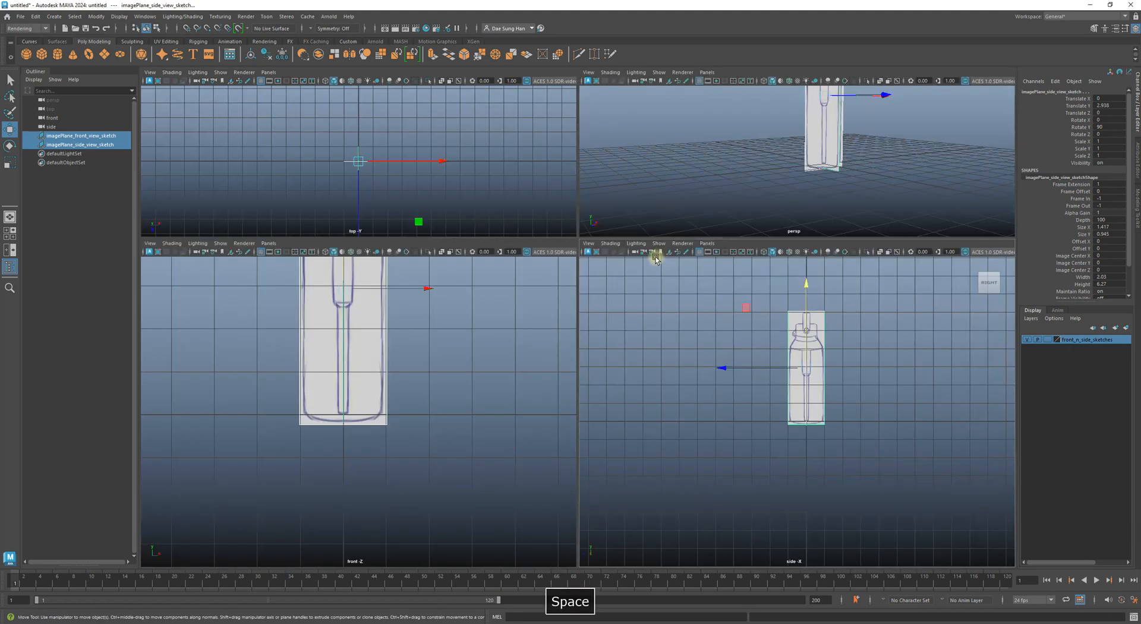
{"action": "mouse_move", "coordinate": [345, 390]}
{"action": "right_mouse_down", "text": "alt"}
{"action": "mouse_move", "coordinate": [407, 386]}
{"action": "mouse_move", "coordinate": [397, 458]}
{"action": "mouse_move", "coordinate": [400, 438]}
{"action": "mouse_move", "coordinate": [427, 519]}
{"action": "right_mouse_up", "text": "alt"}
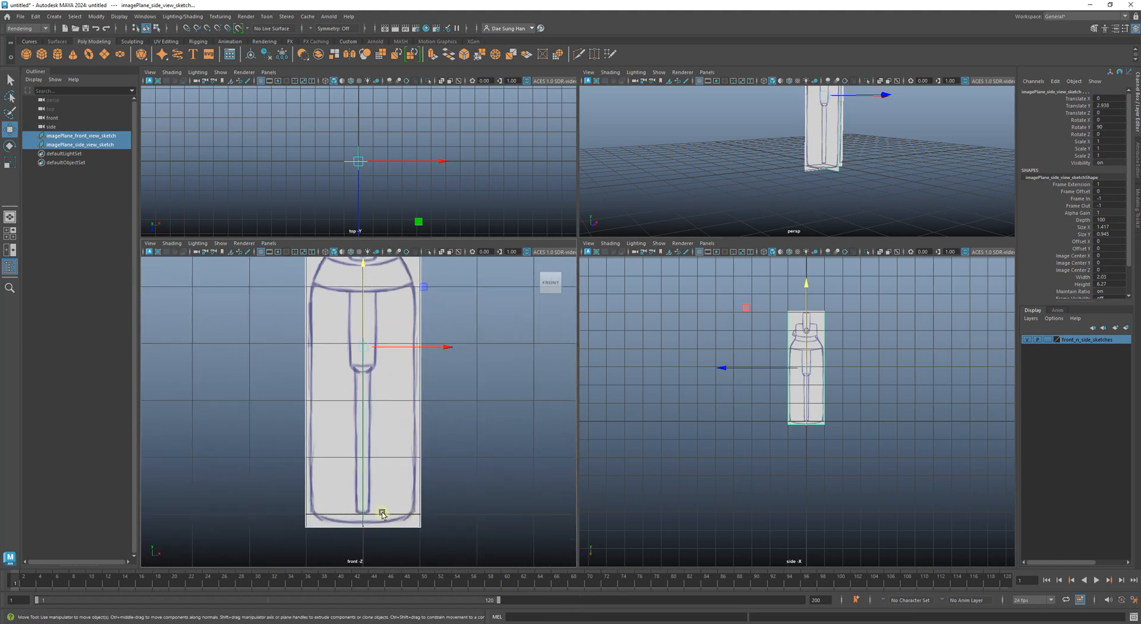
{"action": "right_click_drag", "start_coordinate": [498, 415], "coordinate": [473, 380], "text": "alt"}
{"action": "left_click", "coordinate": [706, 378]}
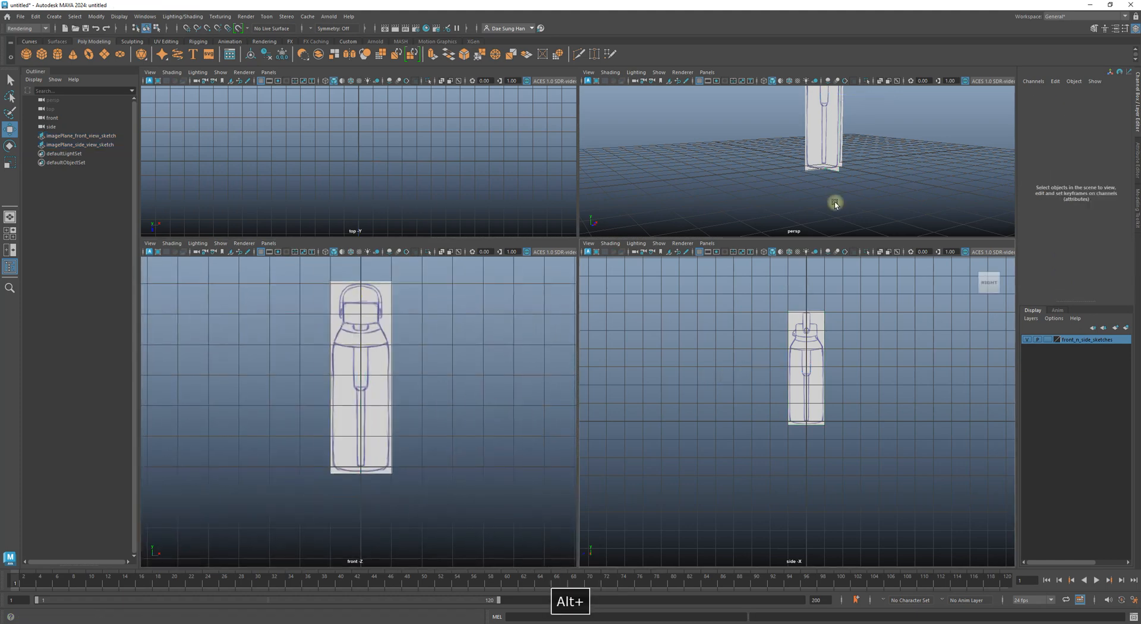
{"action": "key", "text": "space"}
{"action": "left_click_drag", "start_coordinate": [761, 214], "coordinate": [762, 305], "text": "alt"}
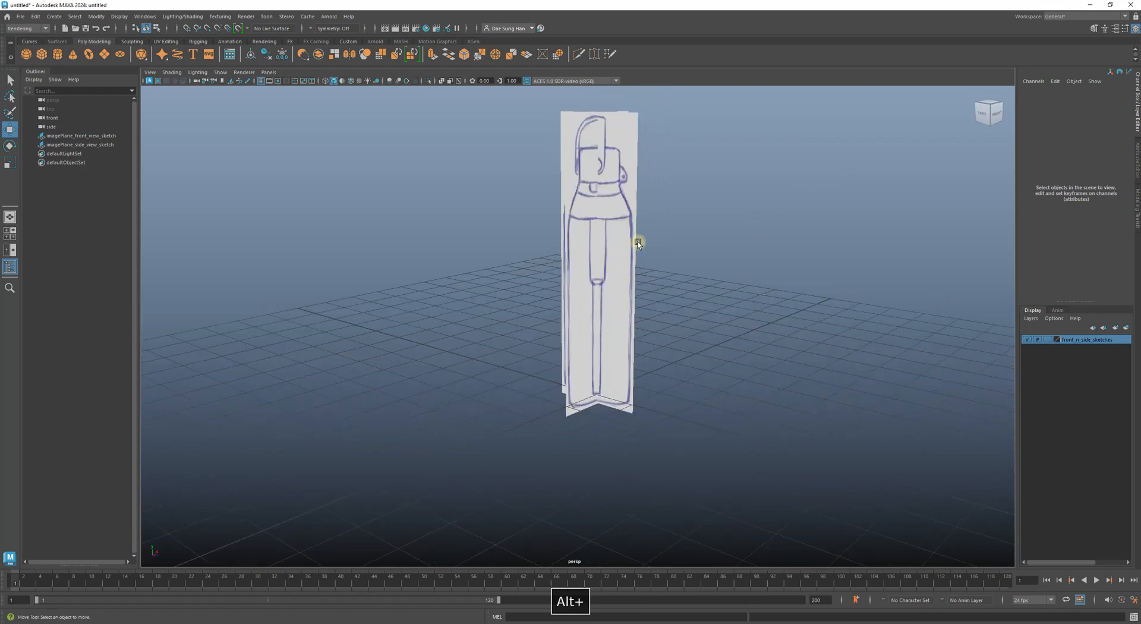
{"action": "left_click_drag", "start_coordinate": [638, 243], "coordinate": [647, 287], "text": "alt"}
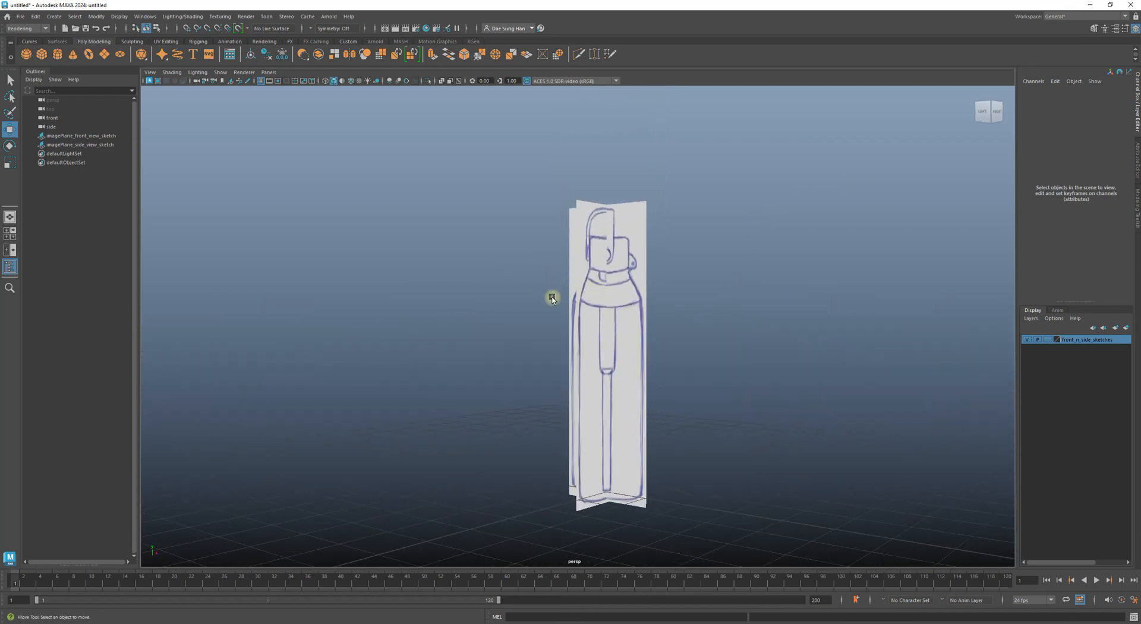
{"action": "mouse_move", "coordinate": [732, 318]}
{"action": "left_mouse_down", "text": "alt"}
{"action": "mouse_move", "coordinate": [756, 346]}
{"action": "mouse_move", "coordinate": [563, 328]}
{"action": "mouse_move", "coordinate": [586, 331]}
{"action": "mouse_move", "coordinate": [545, 338]}
{"action": "mouse_move", "coordinate": [591, 318]}
{"action": "left_mouse_up", "text": "alt"}
- Move the front sketch image plane back behind the grid along Z to Translate Z -15.457
{"action": "left_click", "coordinate": [607, 291]}
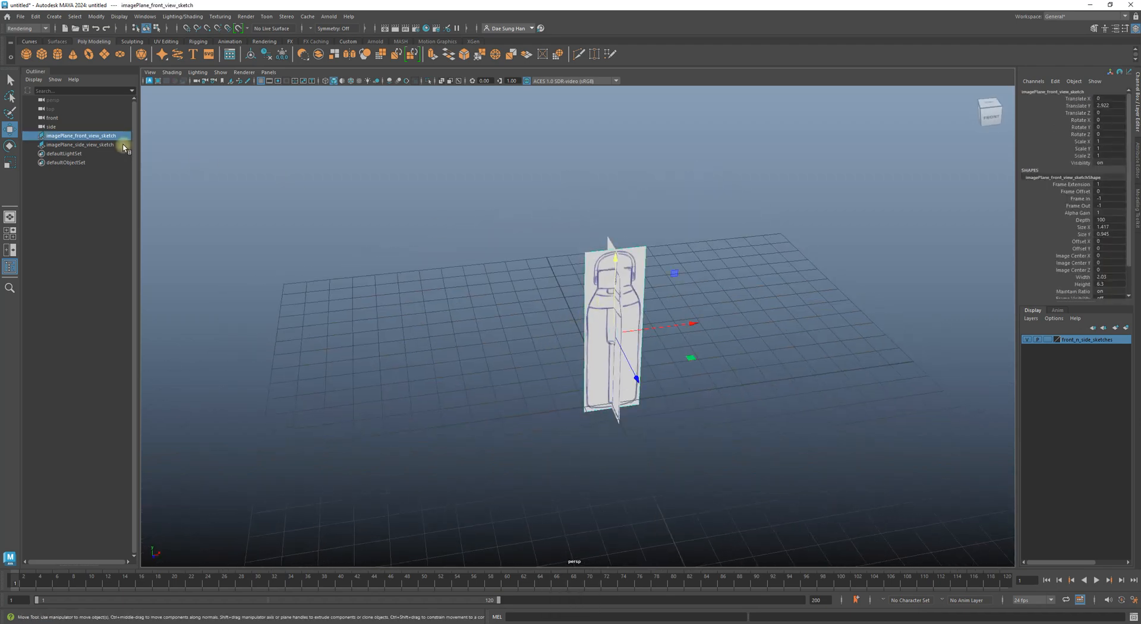
{"action": "left_click_drag", "start_coordinate": [451, 255], "coordinate": [517, 262], "text": "alt"}
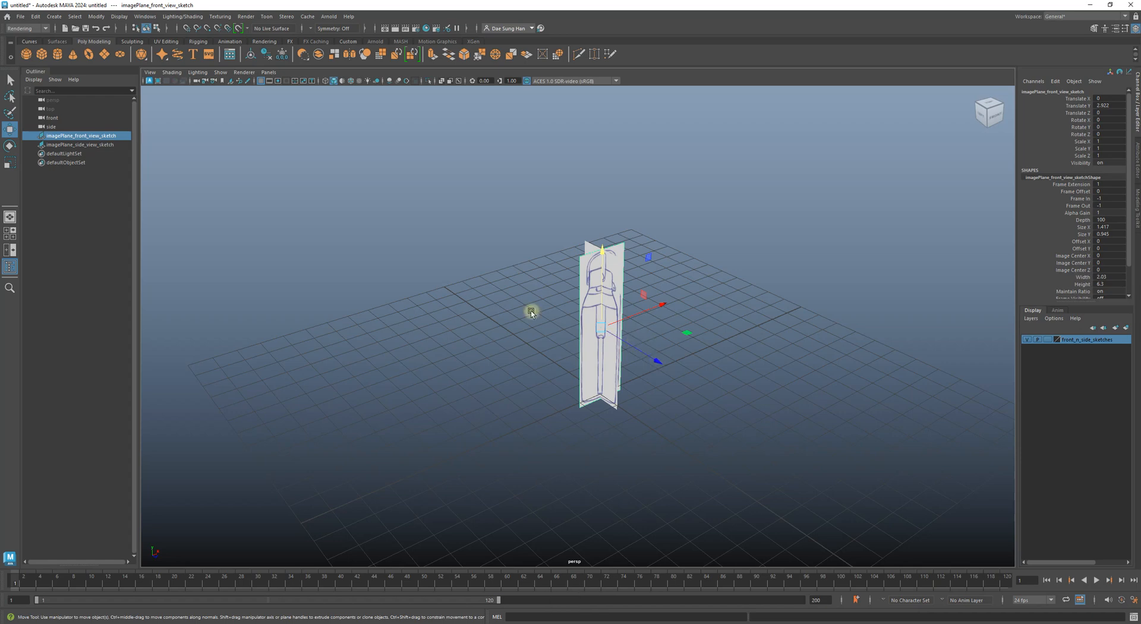
{"action": "left_click", "coordinate": [987, 109]}
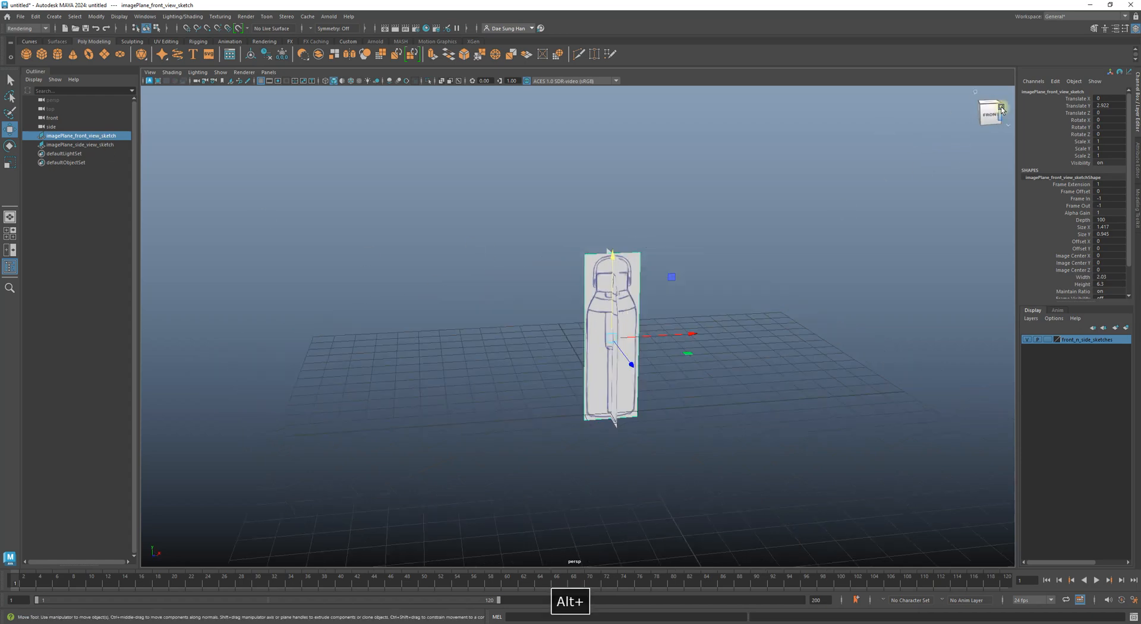
{"action": "mouse_move", "coordinate": [988, 117]}
{"action": "left_mouse_down", "text": "alt"}
{"action": "mouse_move", "coordinate": [713, 300]}
{"action": "mouse_move", "coordinate": [674, 358]}
{"action": "mouse_move", "coordinate": [415, 226]}
{"action": "left_mouse_up", "text": "alt"}
{"action": "mouse_move", "coordinate": [618, 334]}
{"action": "left_mouse_down", "text": "alt"}
{"action": "mouse_move", "coordinate": [608, 326]}
{"action": "mouse_move", "coordinate": [623, 319]}
{"action": "left_mouse_up", "text": "alt"}
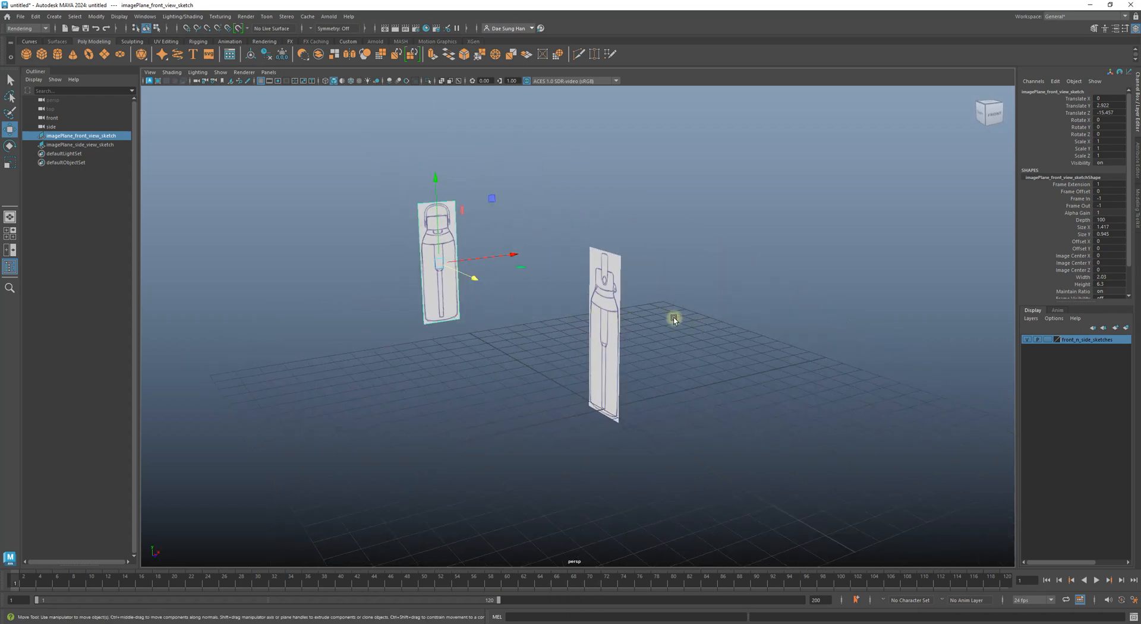
{"action": "left_click_drag", "start_coordinate": [733, 373], "coordinate": [708, 366], "text": "alt"}
{"action": "left_click", "coordinate": [754, 340]}
- Push the front sketch image plane slightly farther back to Translate Z -16.073 and undo the extra move beyond it
{"action": "left_click_drag", "start_coordinate": [584, 318], "coordinate": [612, 311], "text": "alt"}
{"action": "left_click", "coordinate": [416, 236]}
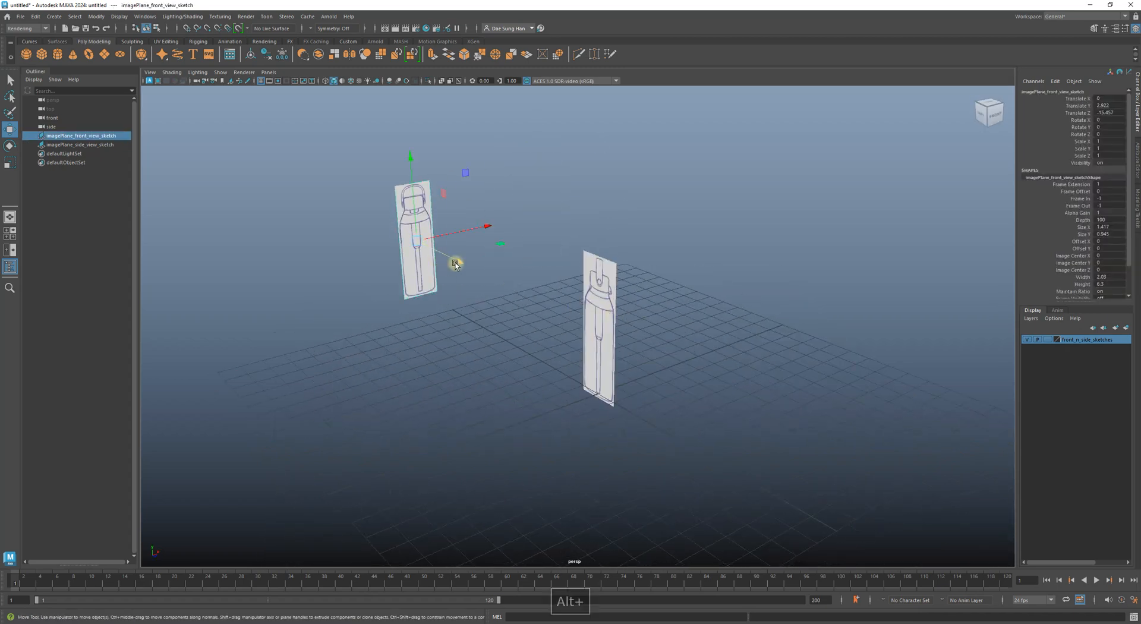
{"action": "mouse_move", "coordinate": [456, 261]}
{"action": "left_mouse_down"}
{"action": "mouse_move", "coordinate": [446, 247]}
{"action": "mouse_move", "coordinate": [465, 257]}
{"action": "mouse_move", "coordinate": [444, 249]}
{"action": "left_mouse_up"}
{"action": "key", "text": "z"}
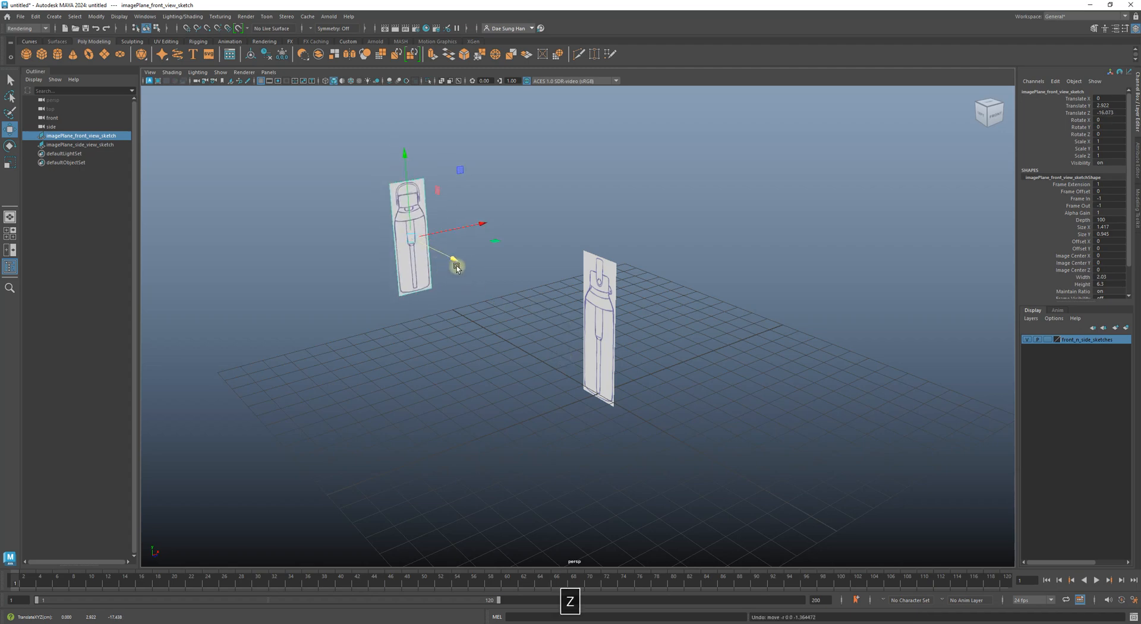
{"action": "left_click", "coordinate": [515, 299]}
- Select the side sketch image plane and move it away from the origin along negative X, clearing the selection
{"action": "left_click", "coordinate": [593, 324]}
{"action": "mouse_move", "coordinate": [593, 324]}
{"action": "left_mouse_down", "text": "alt"}
{"action": "mouse_move", "coordinate": [664, 323]}
{"action": "mouse_move", "coordinate": [621, 321]}
{"action": "mouse_move", "coordinate": [652, 327]}
{"action": "left_mouse_up", "text": "alt"}
{"action": "left_click_drag", "start_coordinate": [476, 338], "coordinate": [324, 361], "text": "alt"}
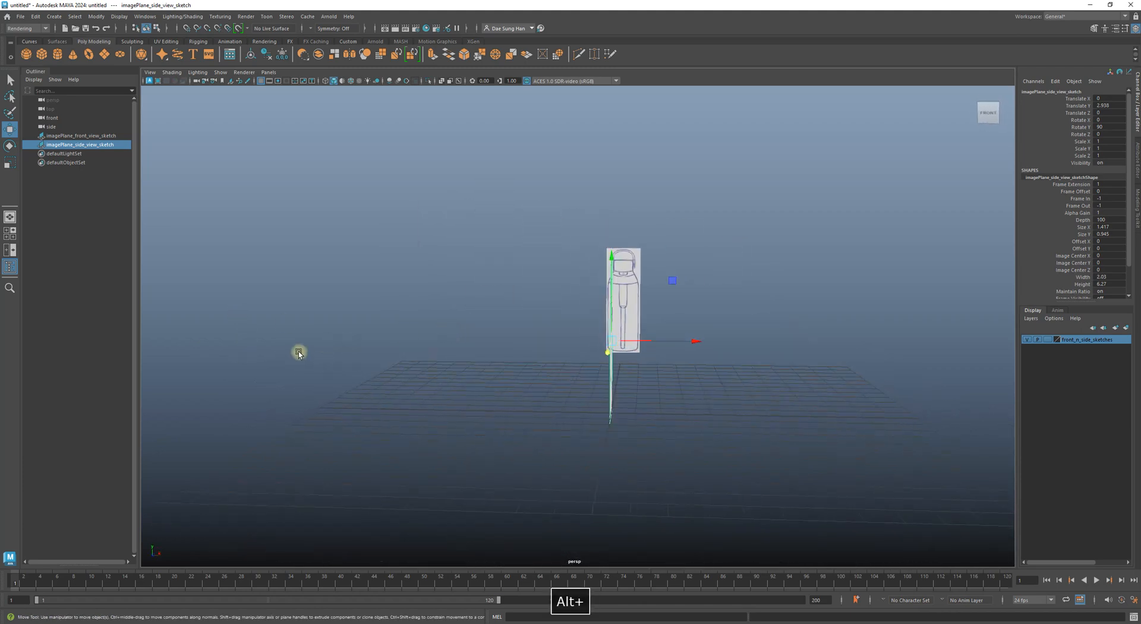
{"action": "left_click_drag", "start_coordinate": [253, 325], "coordinate": [581, 396], "text": "alt"}
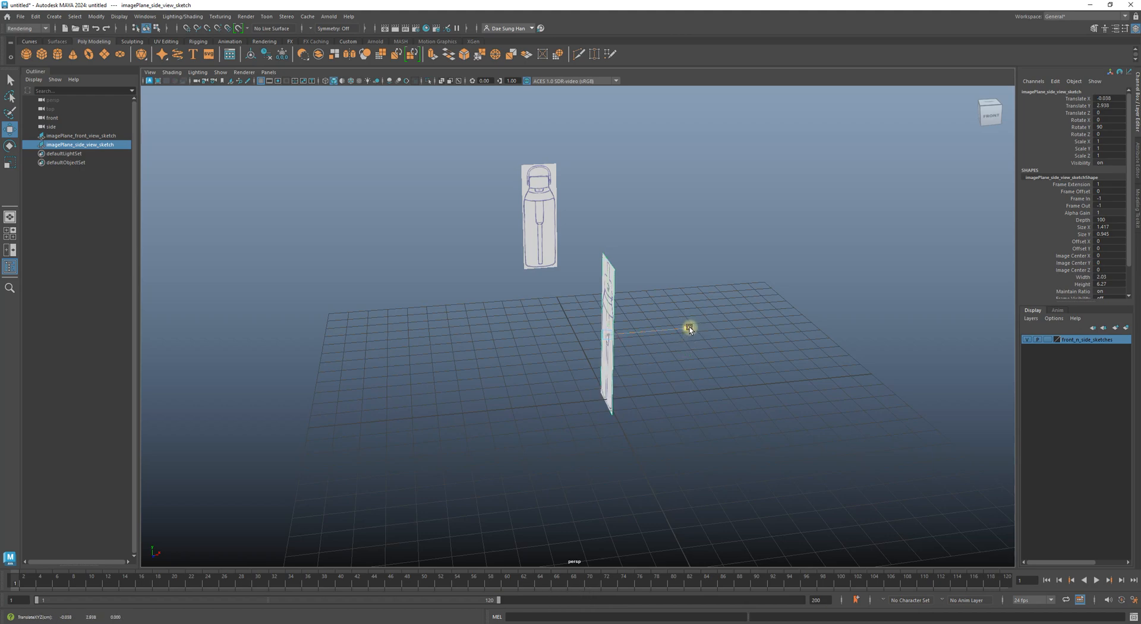
{"action": "left_click_drag", "start_coordinate": [688, 330], "coordinate": [252, 333]}
{"action": "left_click", "coordinate": [526, 348]}
{"action": "mouse_move", "coordinate": [525, 348]}
{"action": "left_mouse_down", "text": "alt"}
{"action": "mouse_move", "coordinate": [508, 377]}
{"action": "mouse_move", "coordinate": [675, 366]}
{"action": "mouse_move", "coordinate": [600, 425]}
{"action": "mouse_move", "coordinate": [631, 357]}
{"action": "mouse_move", "coordinate": [853, 451]}
{"action": "mouse_move", "coordinate": [567, 433]}
{"action": "mouse_move", "coordinate": [581, 466]}
{"action": "left_mouse_up", "text": "alt"}
{"action": "right_click_drag", "start_coordinate": [452, 422], "coordinate": [327, 402], "text": "alt"}
{"action": "left_click_drag", "start_coordinate": [505, 429], "coordinate": [489, 416], "text": "alt"}
{"action": "right_click_drag", "start_coordinate": [489, 415], "coordinate": [431, 404], "text": "alt"}
- Push the side sketch plane farther out along negative X and the front sketch plane farther back along Z
{"action": "left_click_drag", "start_coordinate": [383, 365], "coordinate": [299, 324]}
{"action": "left_click_drag", "start_coordinate": [409, 347], "coordinate": [327, 333]}
{"action": "left_click", "coordinate": [529, 379]}
{"action": "mouse_move", "coordinate": [529, 379]}
{"action": "left_mouse_down", "text": "alt"}
{"action": "mouse_move", "coordinate": [433, 367]}
{"action": "mouse_move", "coordinate": [590, 375]}
{"action": "mouse_move", "coordinate": [648, 280]}
{"action": "mouse_move", "coordinate": [600, 250]}
{"action": "left_mouse_up", "text": "alt"}
{"action": "left_click_drag", "start_coordinate": [594, 238], "coordinate": [639, 261], "text": "alt"}
{"action": "left_click_drag", "start_coordinate": [512, 275], "coordinate": [485, 256]}
{"action": "left_click", "coordinate": [536, 331]}
- Set the front_n_side_sketches display layer to Reference mode and test that its image planes cannot be selected
{"action": "mouse_move", "coordinate": [536, 330]}
{"action": "left_mouse_down", "text": "alt"}
{"action": "mouse_move", "coordinate": [554, 361]}
{"action": "mouse_move", "coordinate": [474, 356]}
{"action": "mouse_move", "coordinate": [514, 422]}
{"action": "mouse_move", "coordinate": [512, 359]}
{"action": "mouse_move", "coordinate": [830, 368]}
{"action": "left_mouse_up", "text": "alt"}
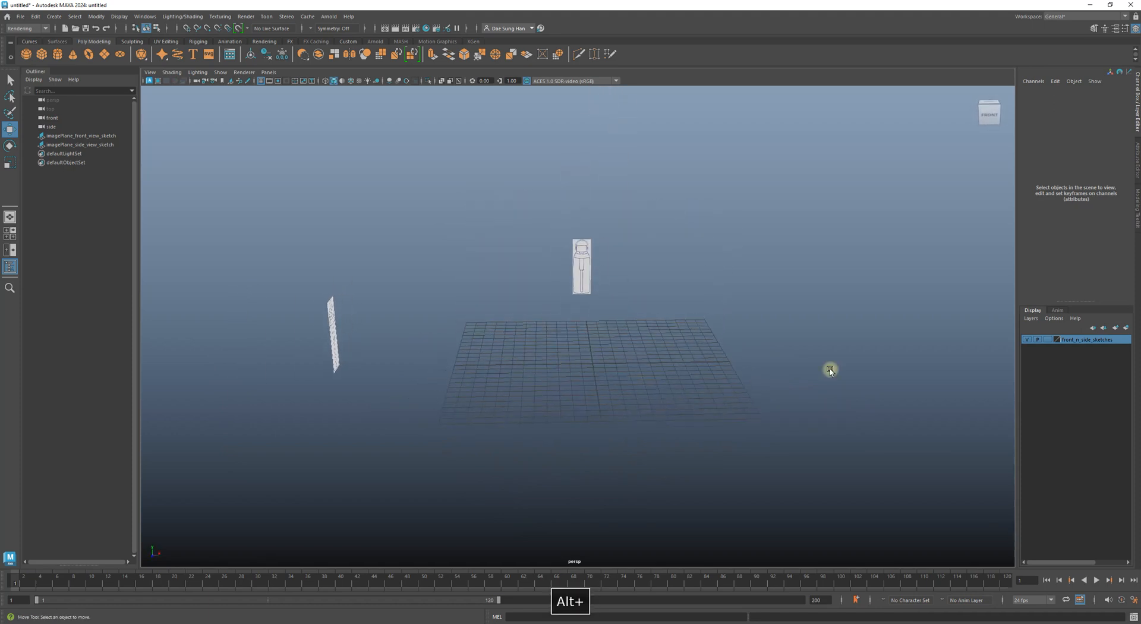
{"action": "left_click", "coordinate": [1047, 343]}
{"action": "left_click", "coordinate": [1047, 343]}
{"action": "left_click_drag", "start_coordinate": [630, 290], "coordinate": [630, 290]}
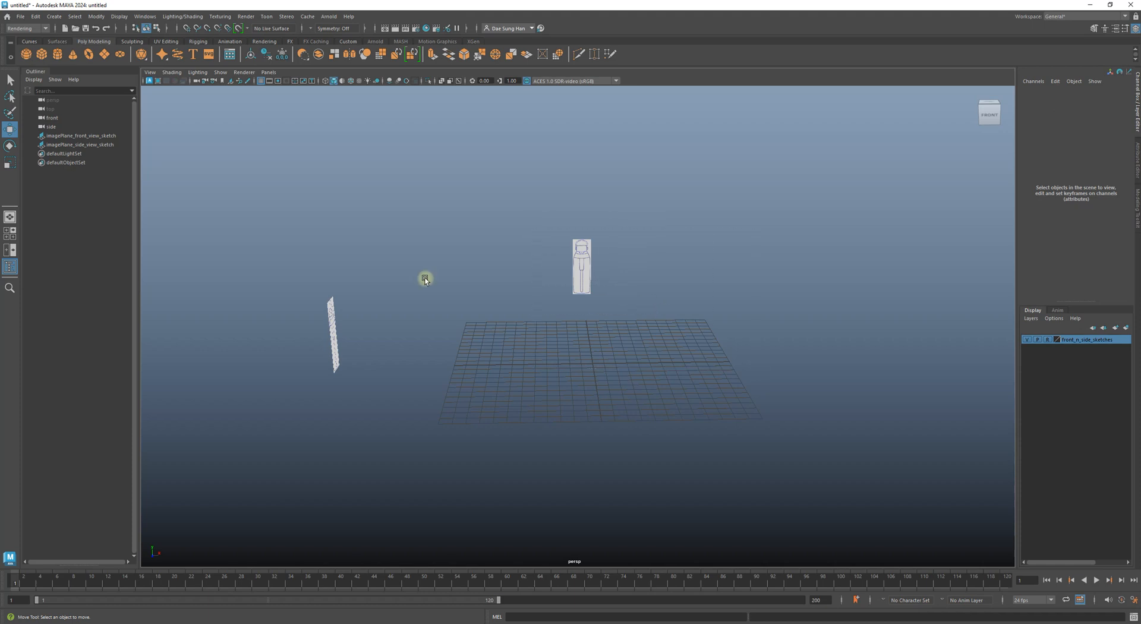
{"action": "left_click_drag", "start_coordinate": [247, 262], "coordinate": [583, 376], "text": "alt"}
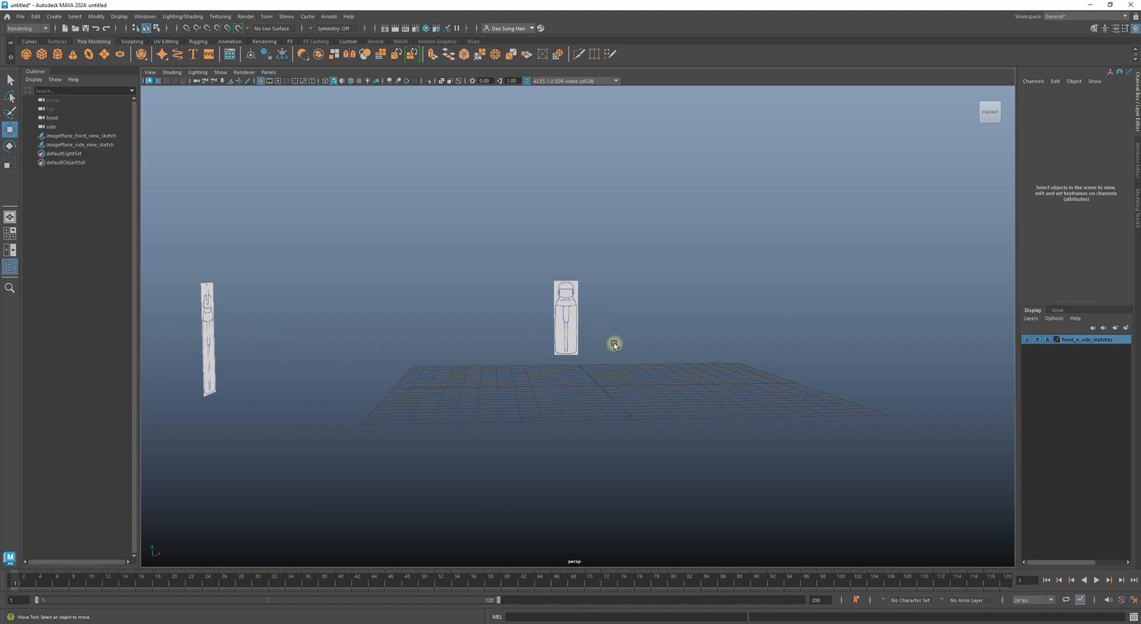
{"action": "left_click_drag", "start_coordinate": [614, 341], "coordinate": [663, 390], "text": "alt"}
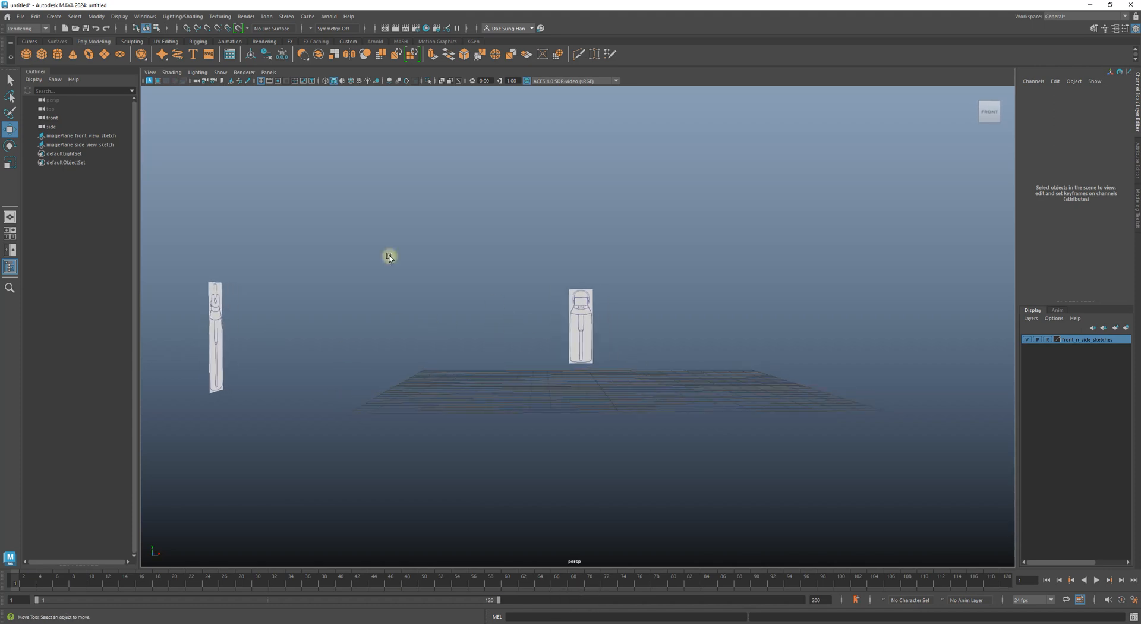
- Create a polygon cylinder primitive at the origin and bring it into closer view with the front sketch
{"action": "left_click", "coordinate": [53, 19]}
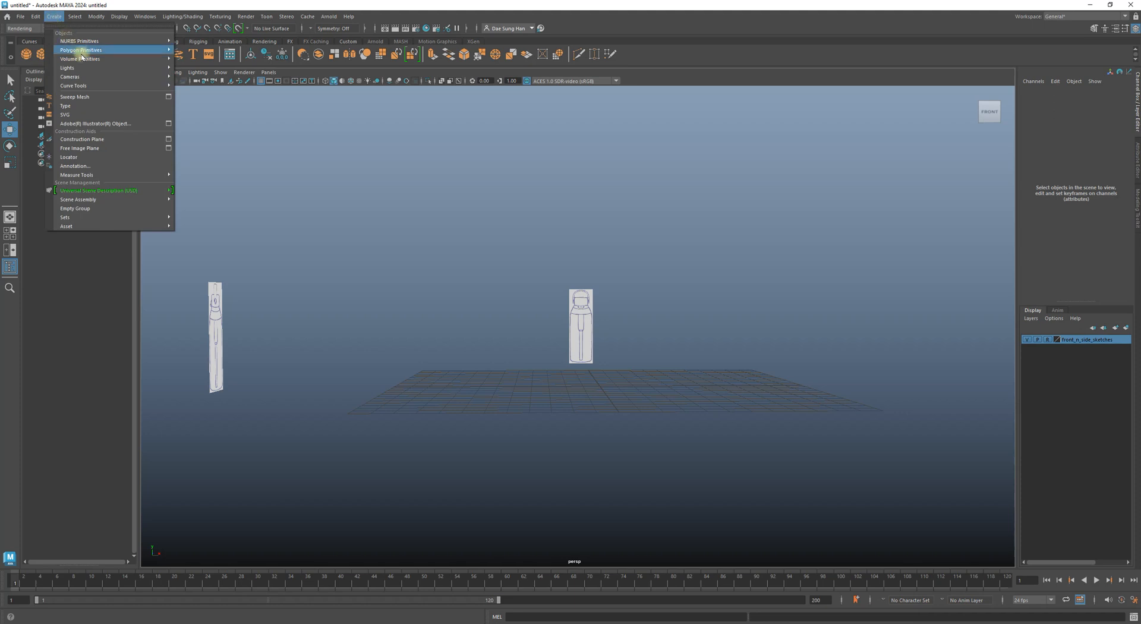
{"action": "mouse_move", "coordinate": [82, 52]}
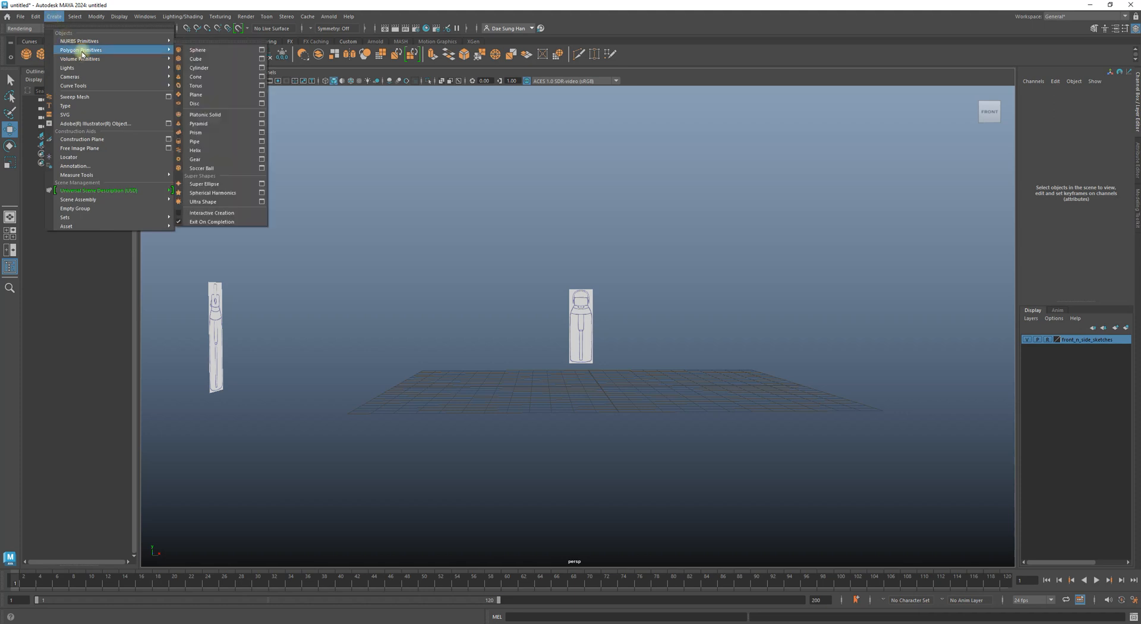
{"action": "left_click", "coordinate": [207, 70]}
{"action": "right_click_drag", "start_coordinate": [523, 291], "coordinate": [649, 382], "text": "alt"}
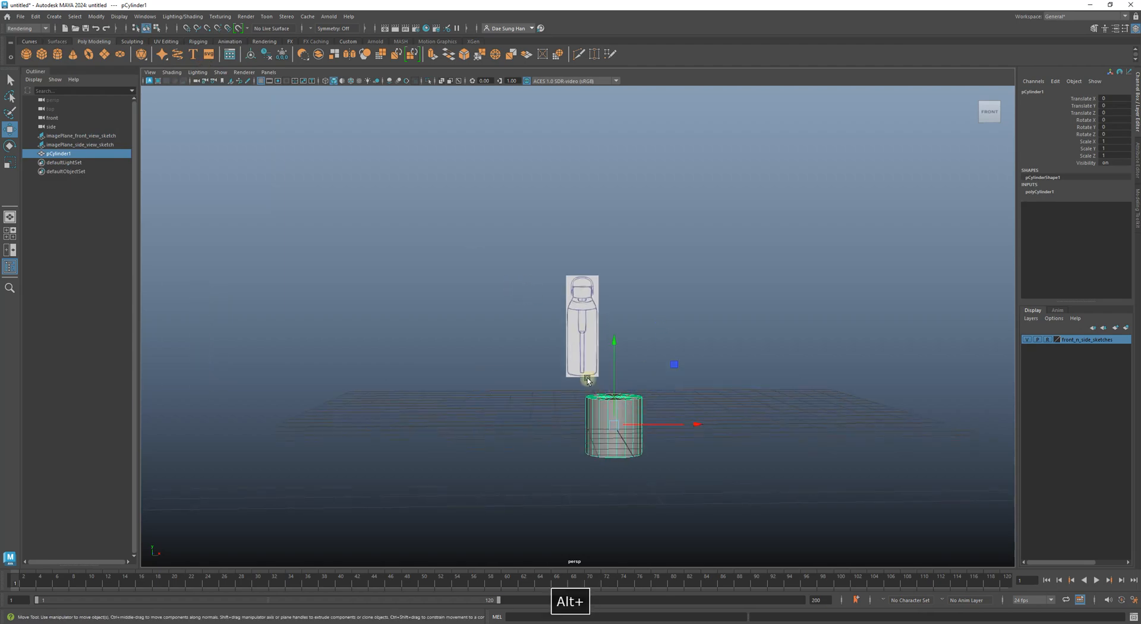
- Examine the cylinder's proportions, top cap and side faces from the front, from directly above and at an angle
{"action": "middle_click_drag", "start_coordinate": [586, 380], "coordinate": [535, 295], "text": "alt"}
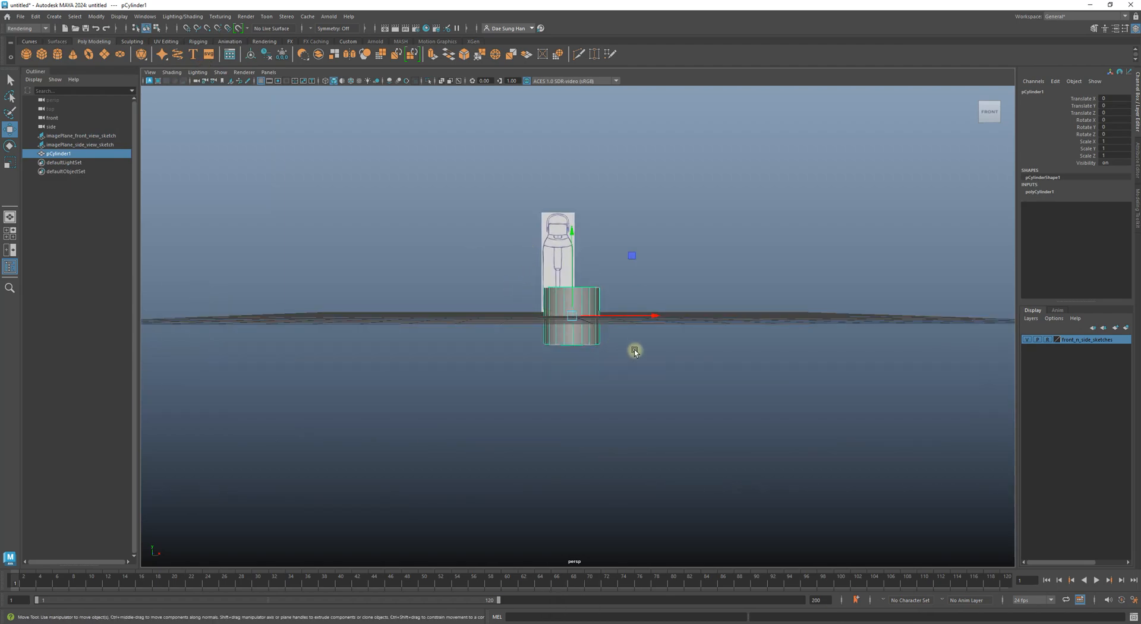
{"action": "key", "text": "f"}
{"action": "left_click_drag", "start_coordinate": [660, 375], "coordinate": [659, 349], "text": "alt"}
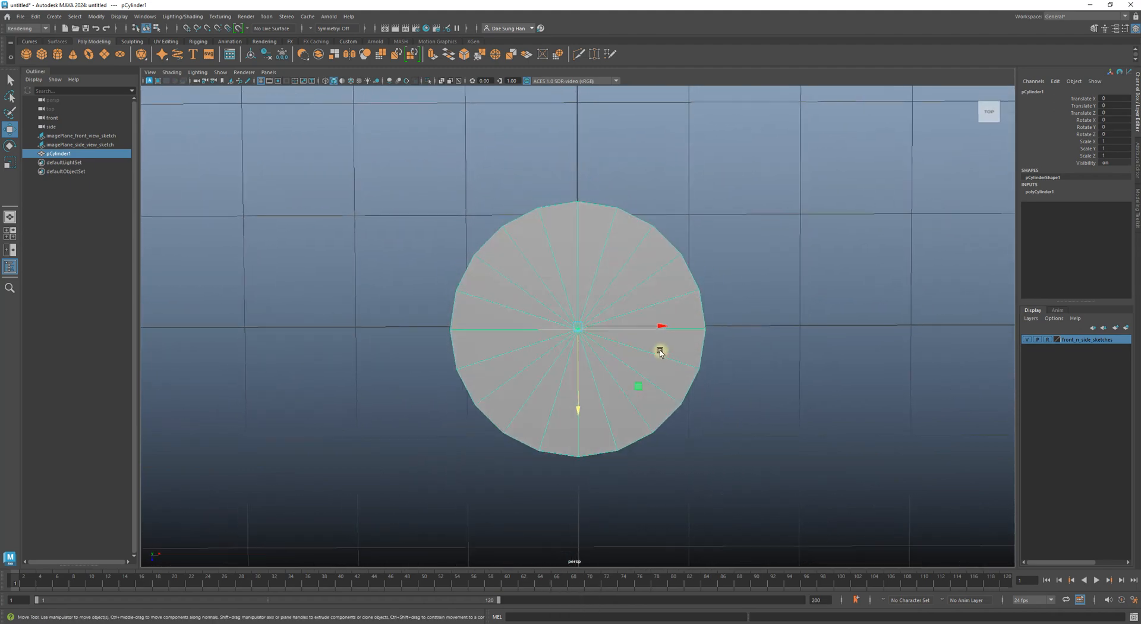
{"action": "middle_click_drag", "start_coordinate": [536, 251], "coordinate": [531, 242], "text": "alt"}
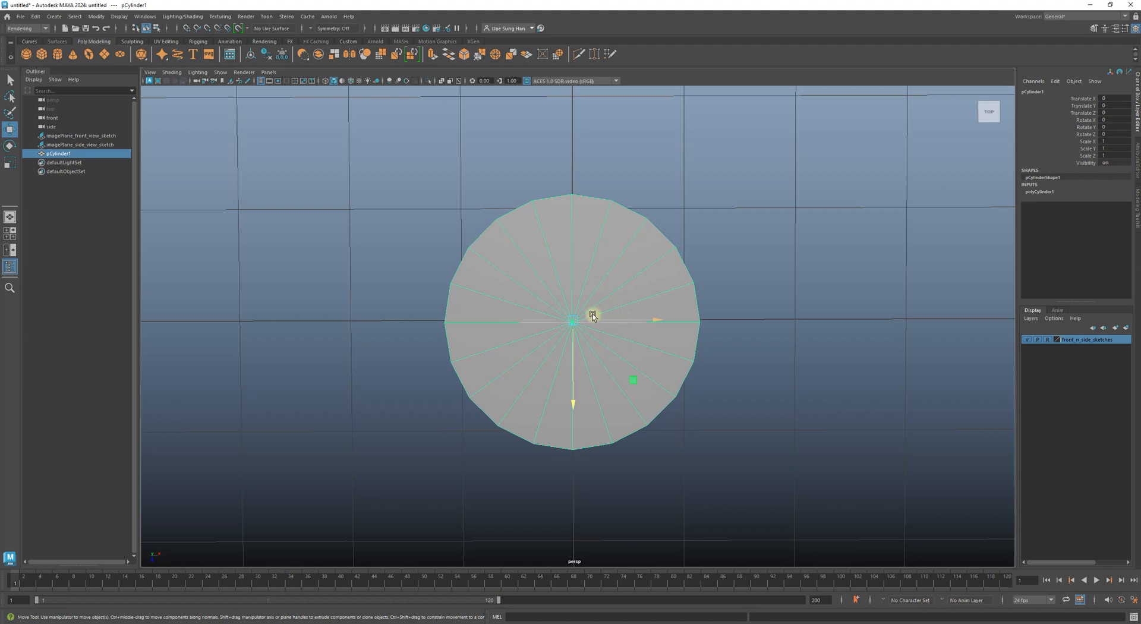
{"action": "left_click_drag", "start_coordinate": [593, 313], "coordinate": [638, 278], "text": "alt"}
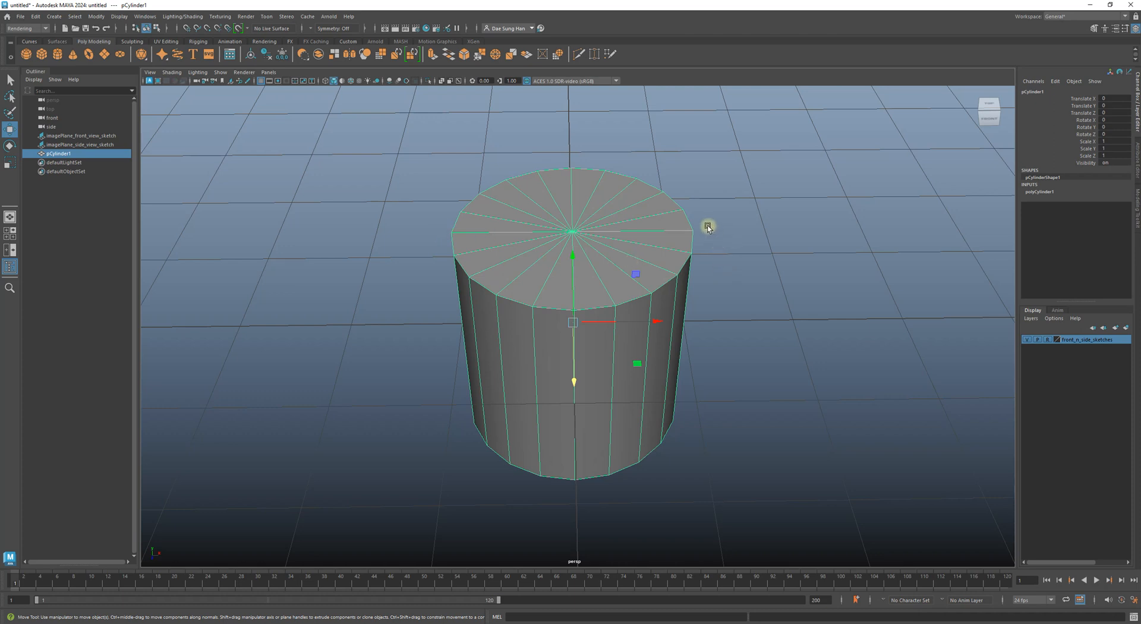
- Switch to a full-size side view framed on the cylinder and enable pivot editing for it
{"action": "key", "text": "space"}
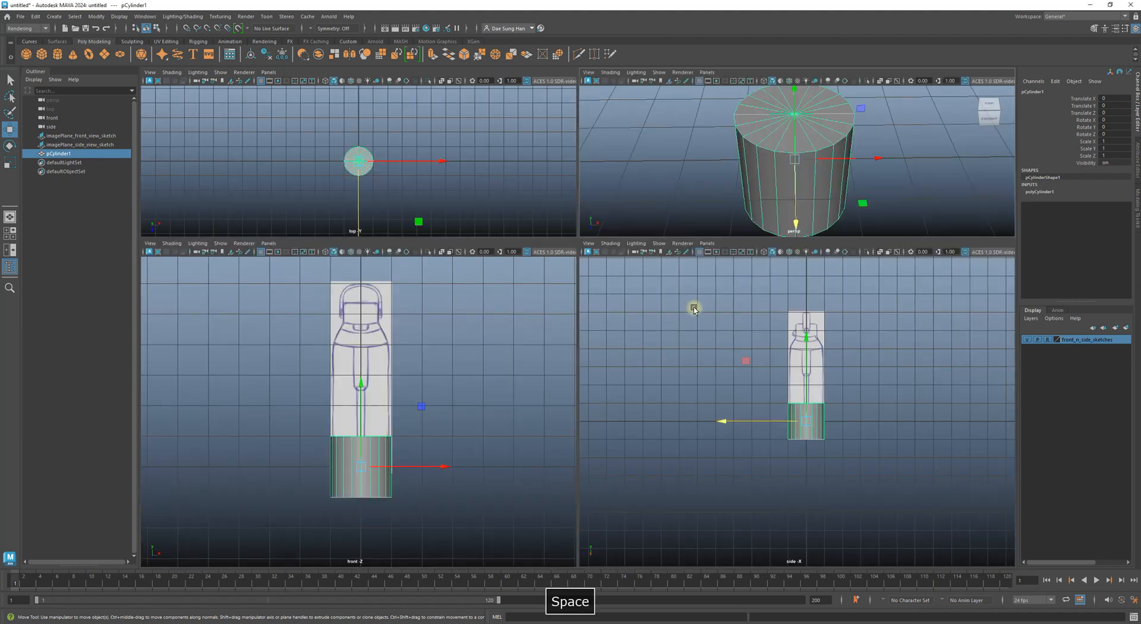
{"action": "middle_click_drag", "start_coordinate": [754, 323], "coordinate": [680, 335], "text": "alt"}
{"action": "right_click_drag", "start_coordinate": [679, 335], "coordinate": [759, 374], "text": "alt"}
{"action": "middle_click_drag", "start_coordinate": [759, 374], "coordinate": [802, 357], "text": "alt"}
{"action": "right_click_drag", "start_coordinate": [802, 357], "coordinate": [802, 400], "text": "alt"}
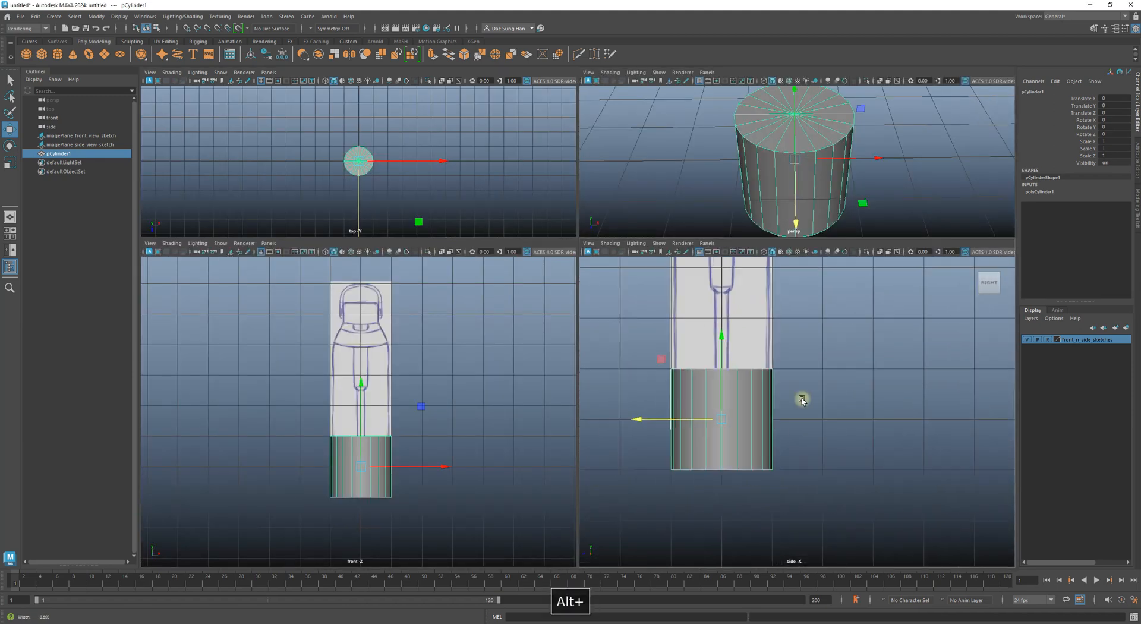
{"action": "middle_click_drag", "start_coordinate": [802, 400], "coordinate": [853, 387], "text": "alt"}
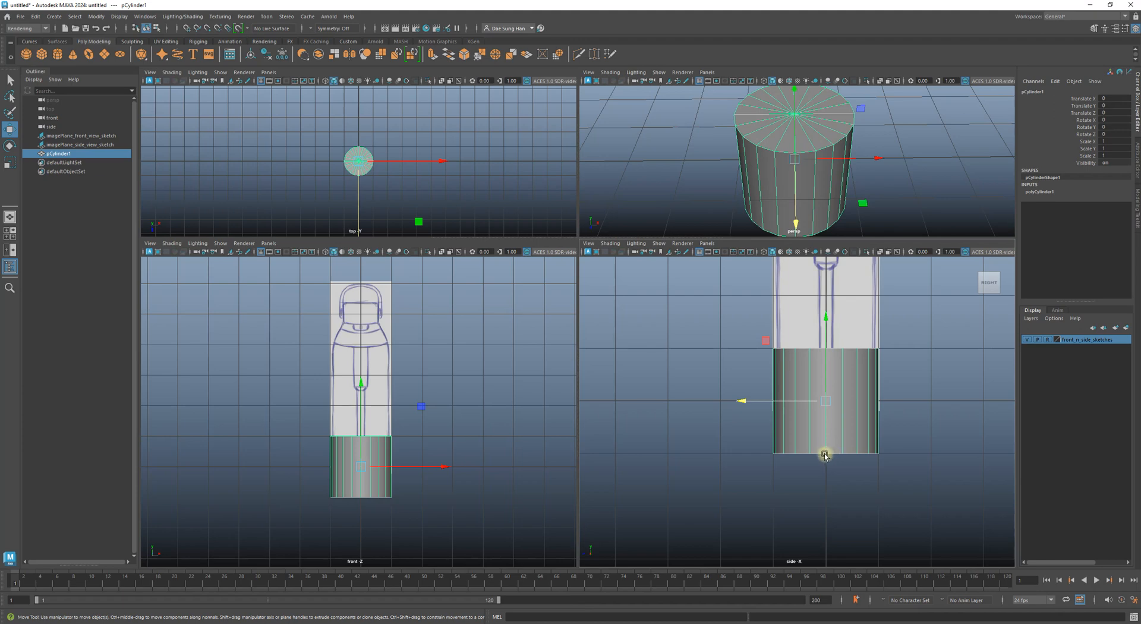
{"action": "key", "text": "space"}
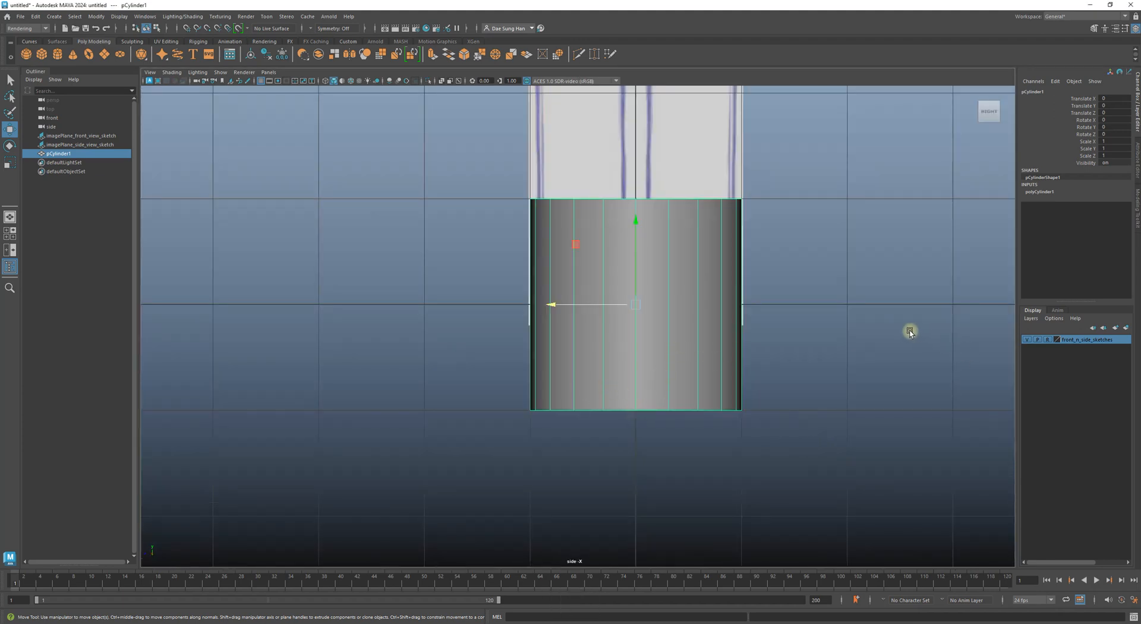
{"action": "key", "text": "d"}
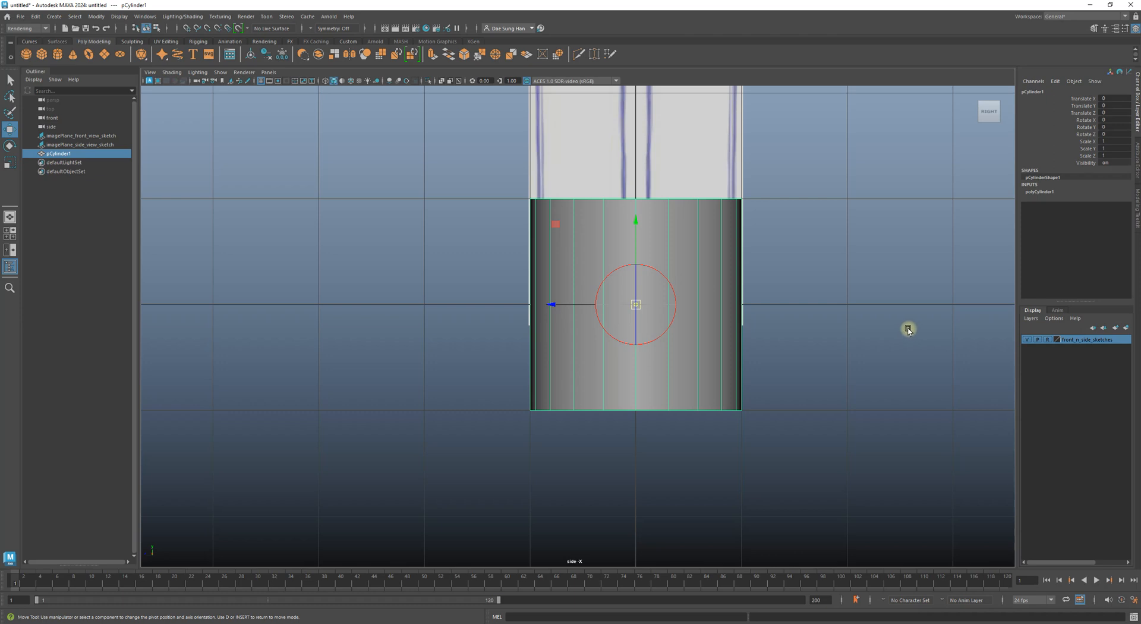
- Try vertex-snapping the cylinder's pivot freely to a bottom vertex, and undo the pivot move
{"action": "key", "text": "v"}
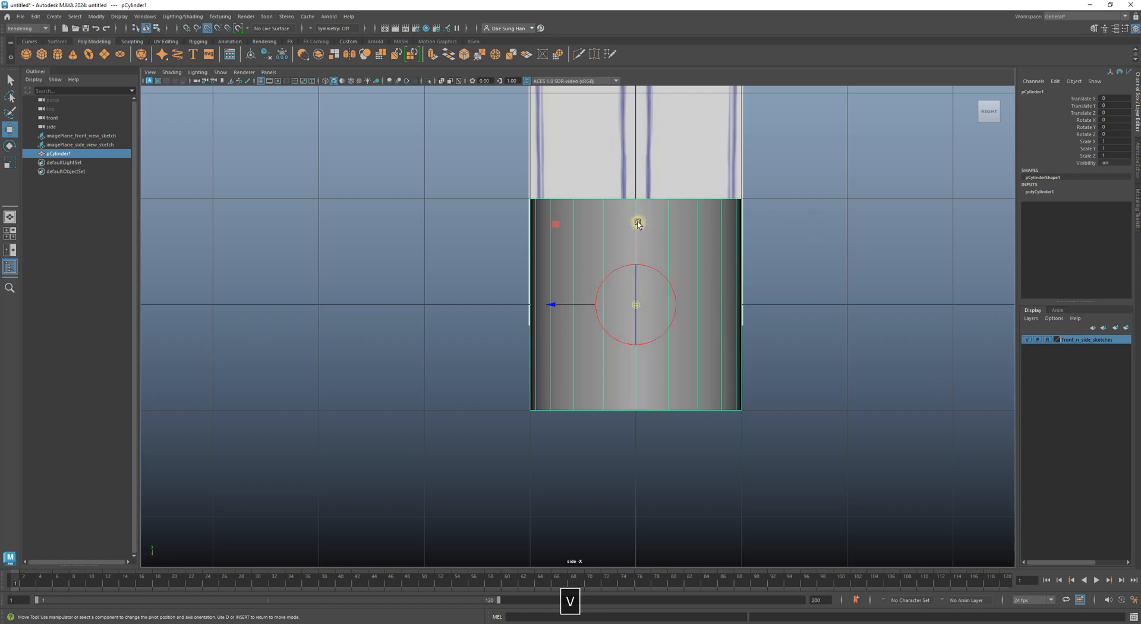
{"action": "left_click_drag", "start_coordinate": [636, 305], "coordinate": [634, 341]}
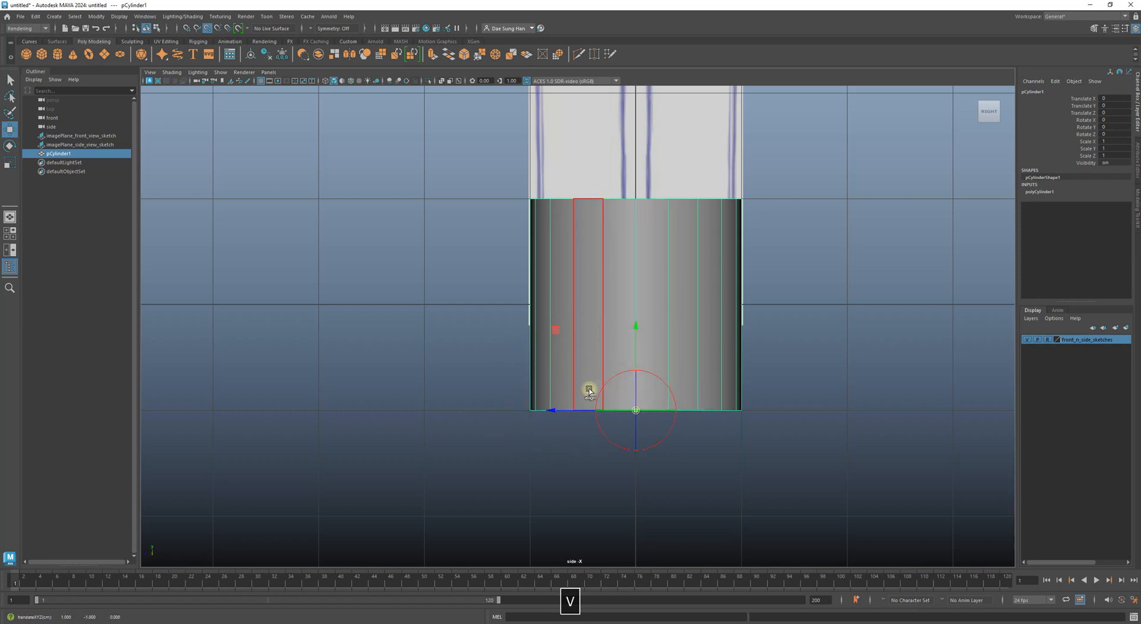
{"action": "key", "text": "ctrl+z"}
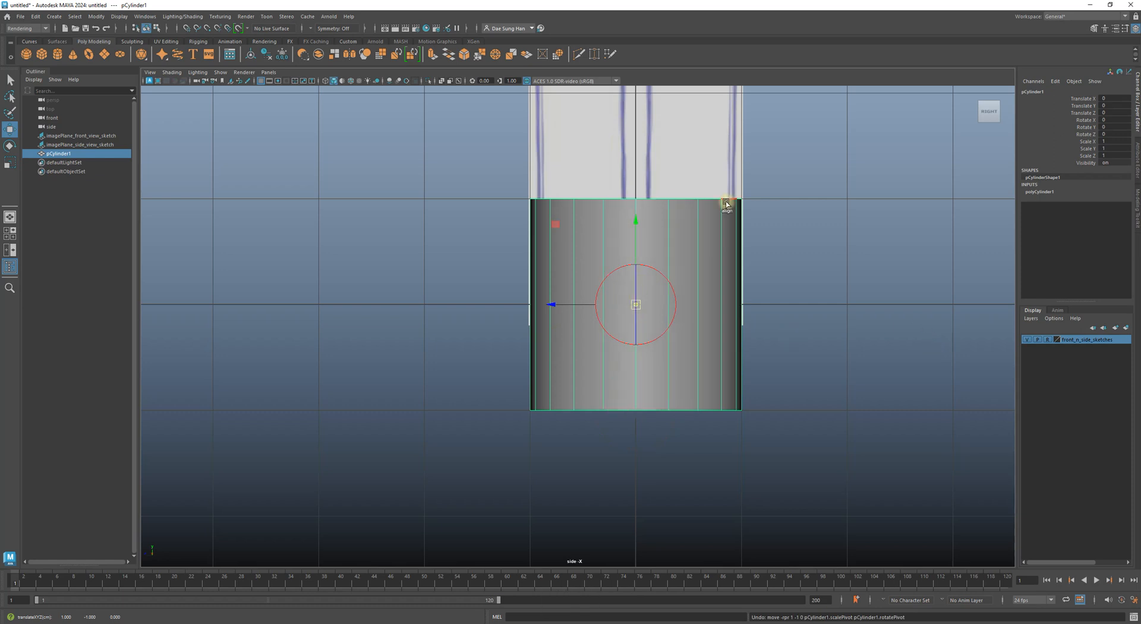
- Snap the cylinder's pivot straight down along Y to the centre of its base using vertex snapping, and end pivot editing
{"action": "key", "text": "v"}
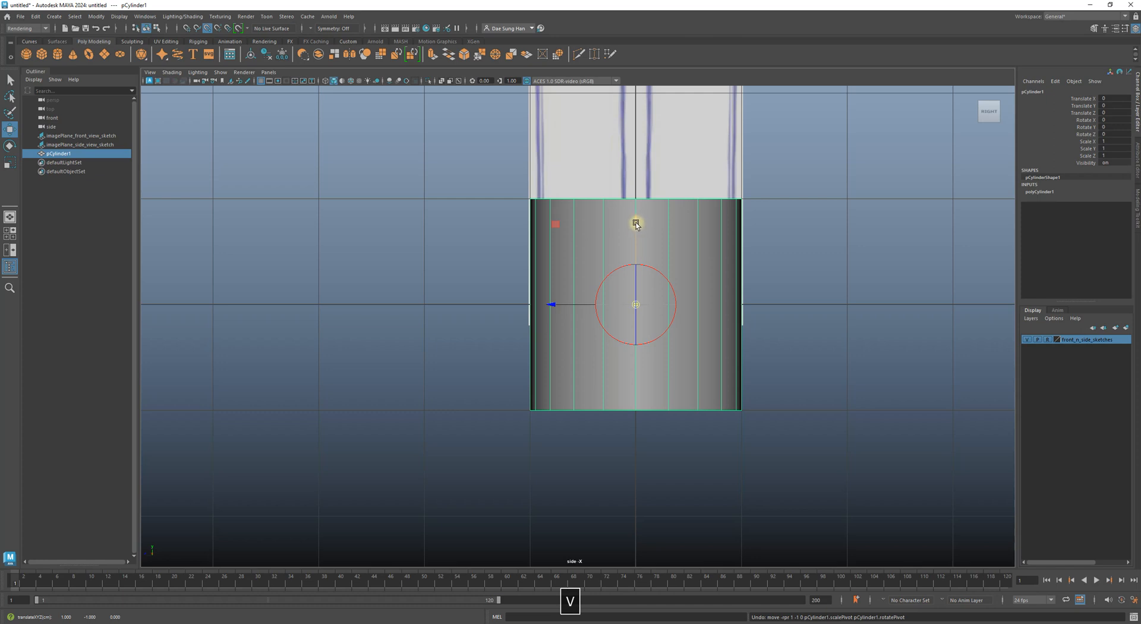
{"action": "left_click_drag", "start_coordinate": [636, 223], "coordinate": [631, 419]}
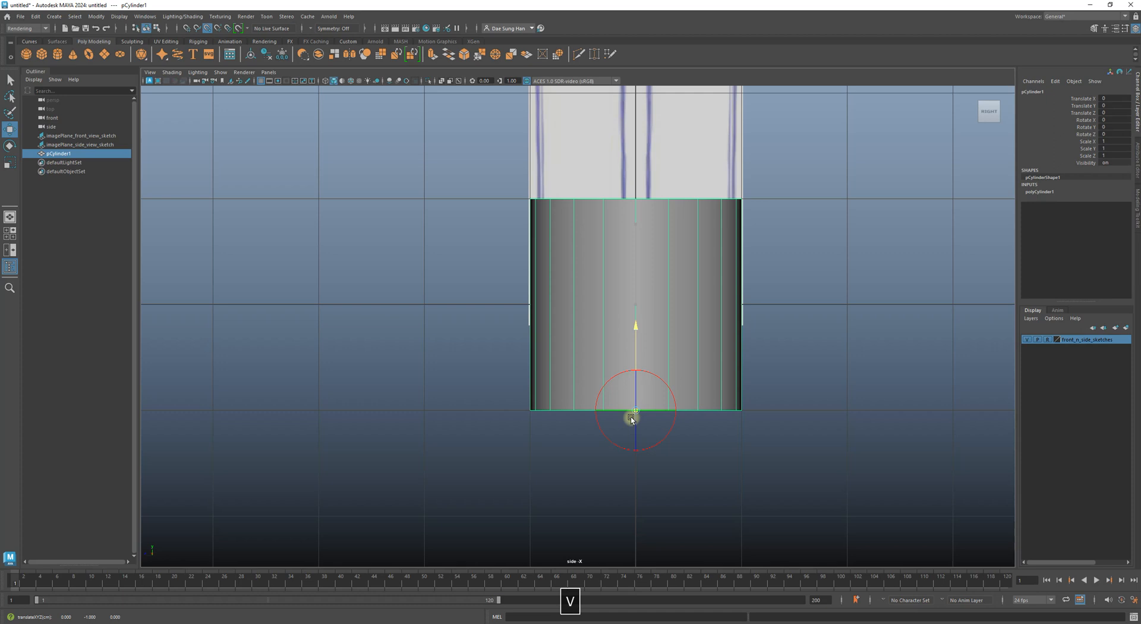
{"action": "left_click_drag", "start_coordinate": [631, 417], "coordinate": [632, 417]}
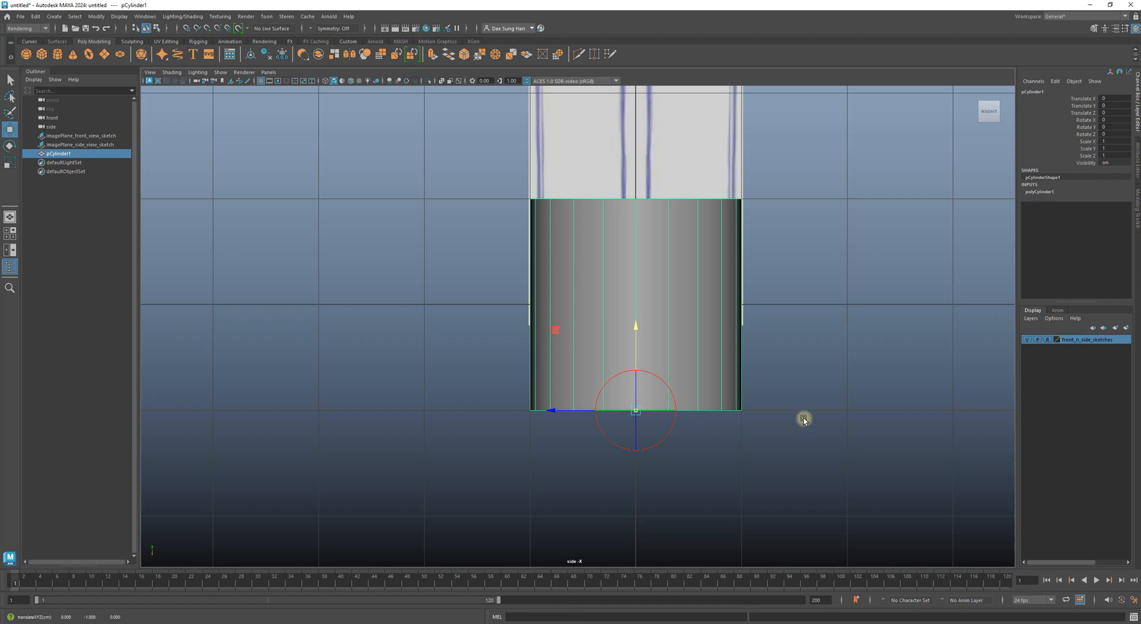
{"action": "key", "text": "d"}
- Test-move the cylinder freely in the side view using its base pivot, and undo the move
{"action": "middle_click_drag", "start_coordinate": [725, 350], "coordinate": [746, 354], "text": "alt"}
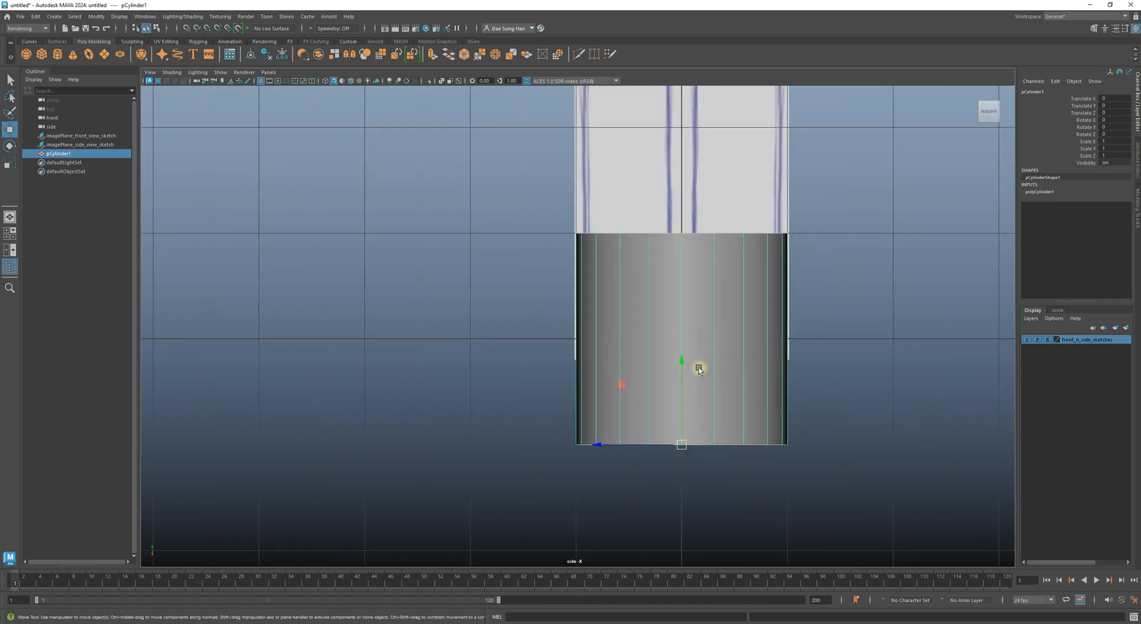
{"action": "mouse_move", "coordinate": [682, 437]}
{"action": "left_mouse_down"}
{"action": "mouse_move", "coordinate": [661, 401]}
{"action": "mouse_move", "coordinate": [629, 427]}
{"action": "mouse_move", "coordinate": [667, 436]}
{"action": "left_mouse_up"}
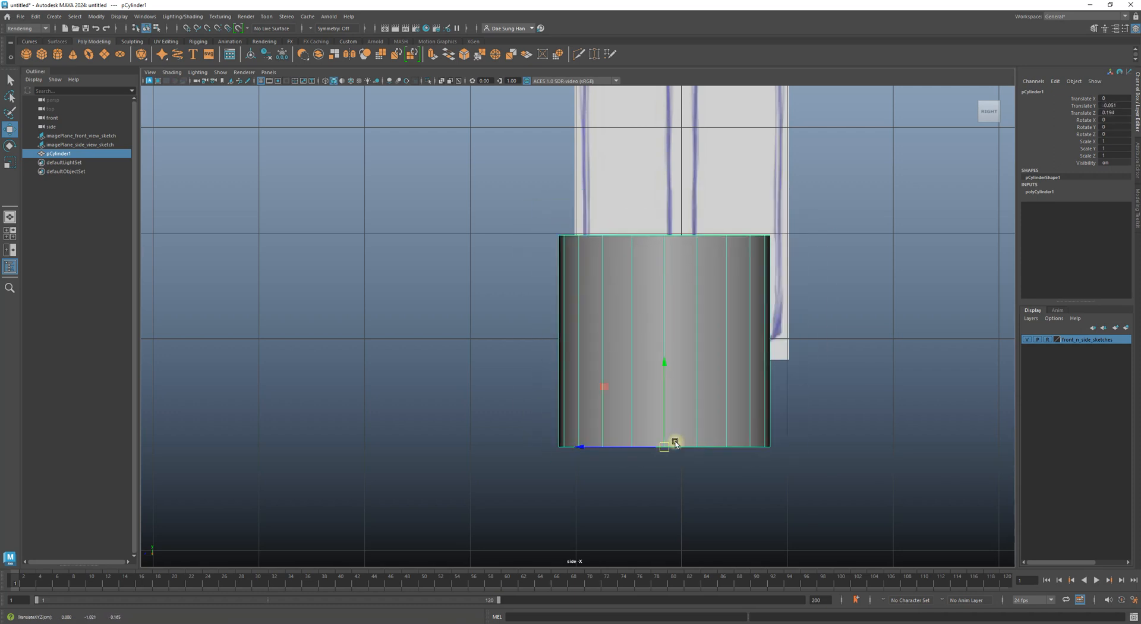
{"action": "key", "text": "z"}
- Display the side view in wireframe and raise the cylinder to about 1.001 in Translate Y, placing its base on the ground line
{"action": "middle_click_drag", "start_coordinate": [688, 343], "coordinate": [658, 386], "text": "alt"}
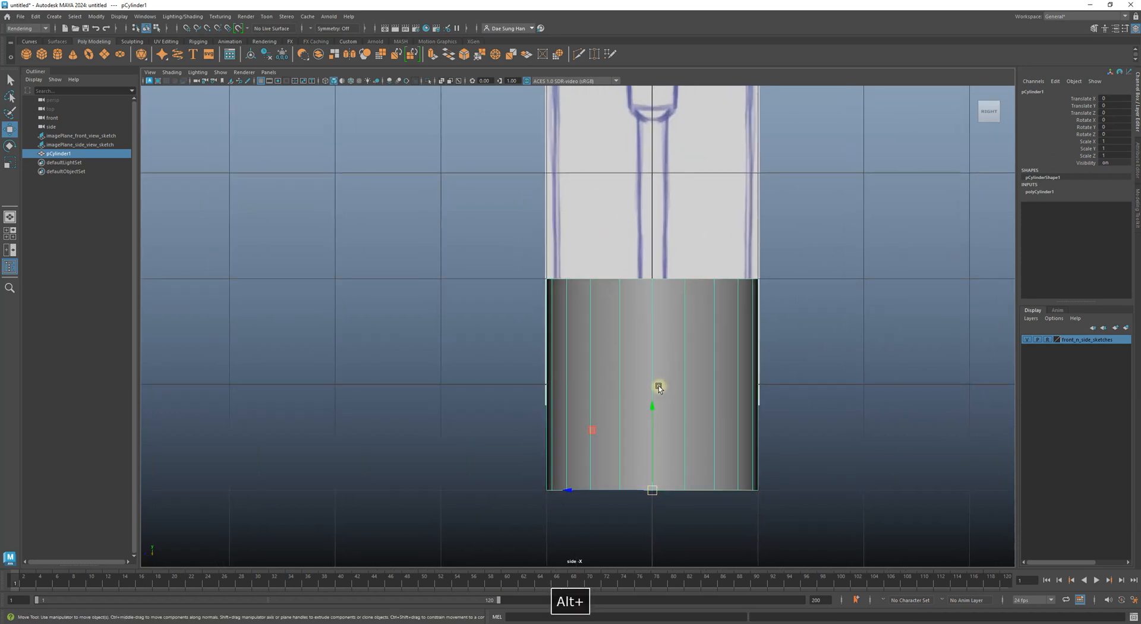
{"action": "key", "text": "4"}
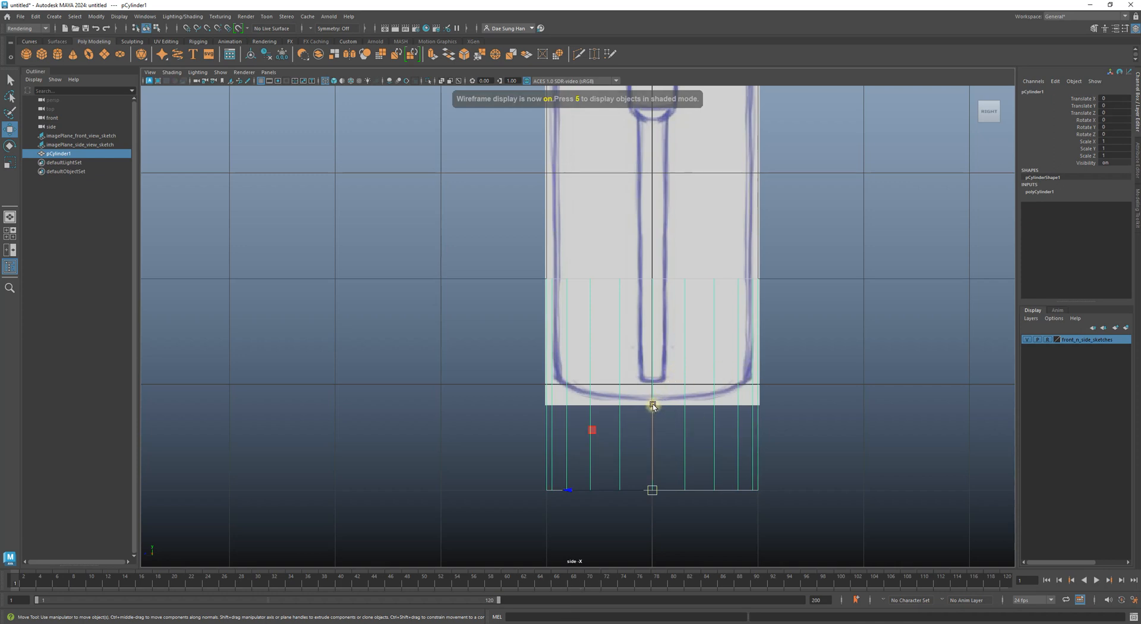
{"action": "left_click_drag", "start_coordinate": [652, 405], "coordinate": [710, 300]}
{"action": "right_click_drag", "start_coordinate": [710, 299], "coordinate": [683, 265], "text": "alt"}
{"action": "left_click_drag", "start_coordinate": [722, 305], "coordinate": [722, 307]}
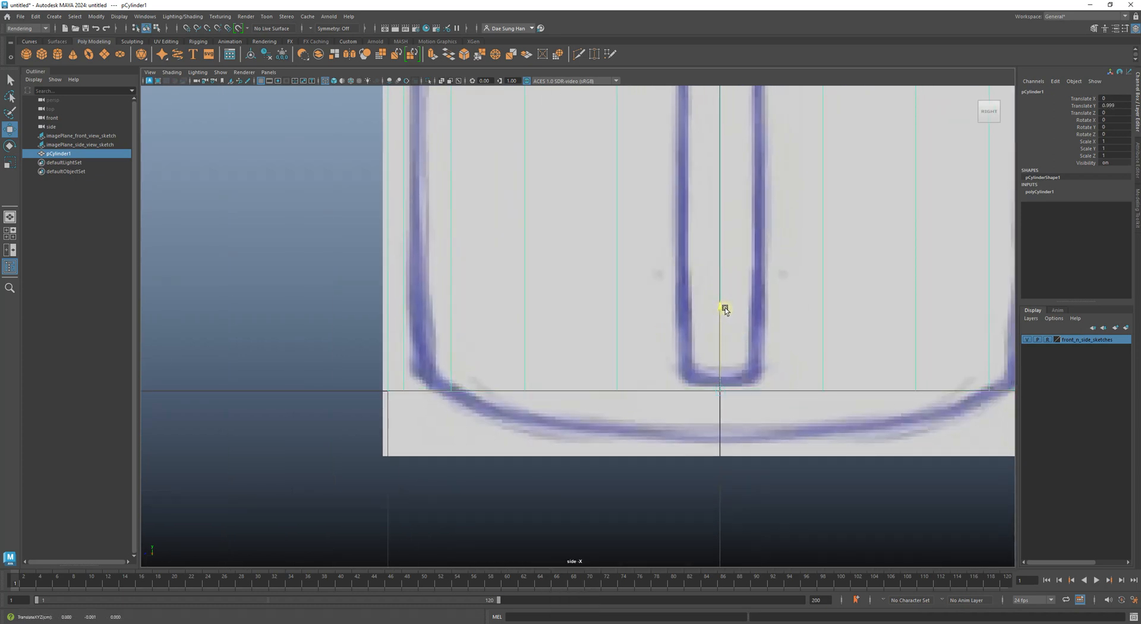
{"action": "left_click_drag", "start_coordinate": [723, 308], "coordinate": [721, 309]}
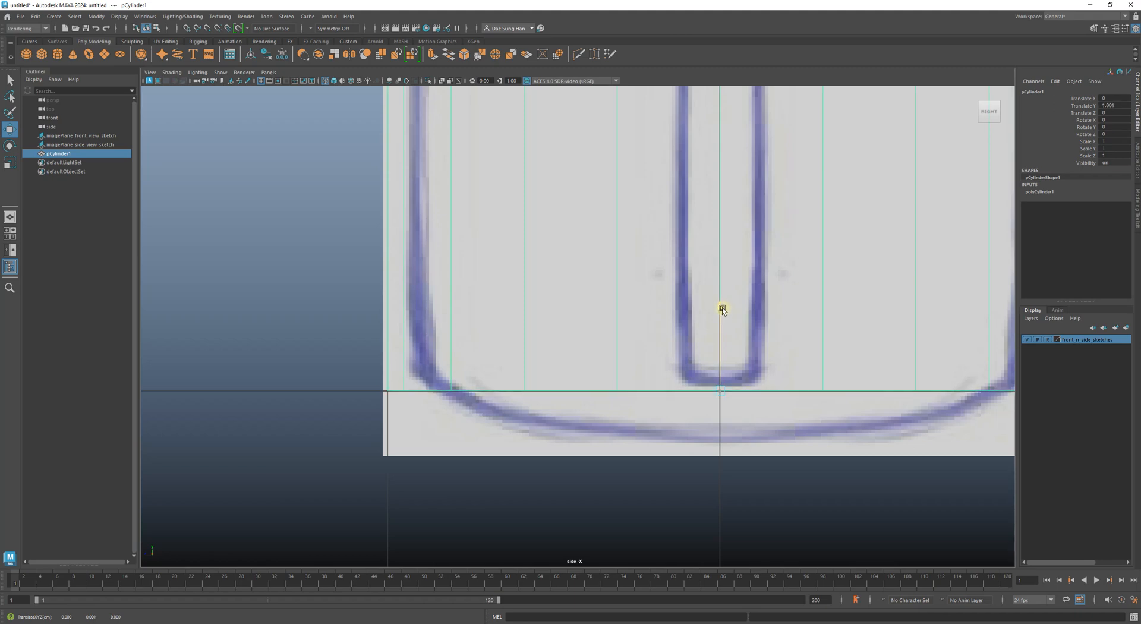
- Scale the cylinder upward from its base to about 2.06 in Y, reaching the shoulder line of the side sketch
{"action": "right_click_drag", "start_coordinate": [723, 309], "coordinate": [607, 323], "text": "alt"}
{"action": "middle_click_drag", "start_coordinate": [601, 273], "coordinate": [586, 298], "text": "alt"}
{"action": "right_click_drag", "start_coordinate": [718, 334], "coordinate": [945, 390], "text": "alt"}
{"action": "middle_click_drag", "start_coordinate": [676, 319], "coordinate": [698, 363], "text": "alt"}
{"action": "right_click_drag", "start_coordinate": [786, 351], "coordinate": [664, 311], "text": "alt"}
{"action": "middle_click_drag", "start_coordinate": [662, 307], "coordinate": [662, 368], "text": "alt"}
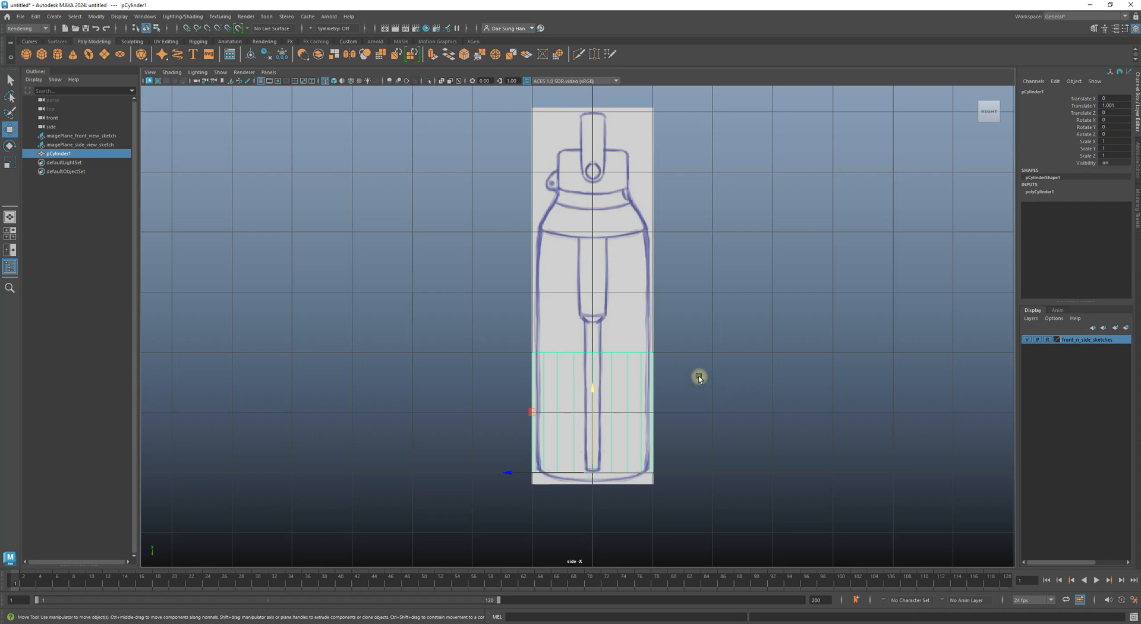
{"action": "key", "text": "r"}
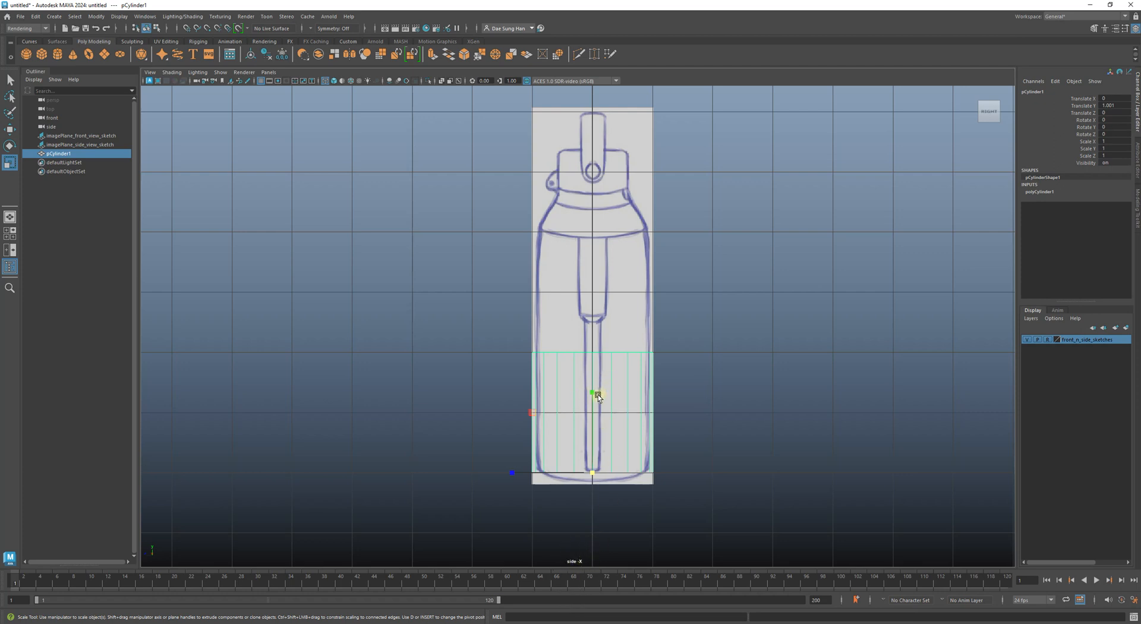
{"action": "left_click_drag", "start_coordinate": [597, 394], "coordinate": [618, 321]}
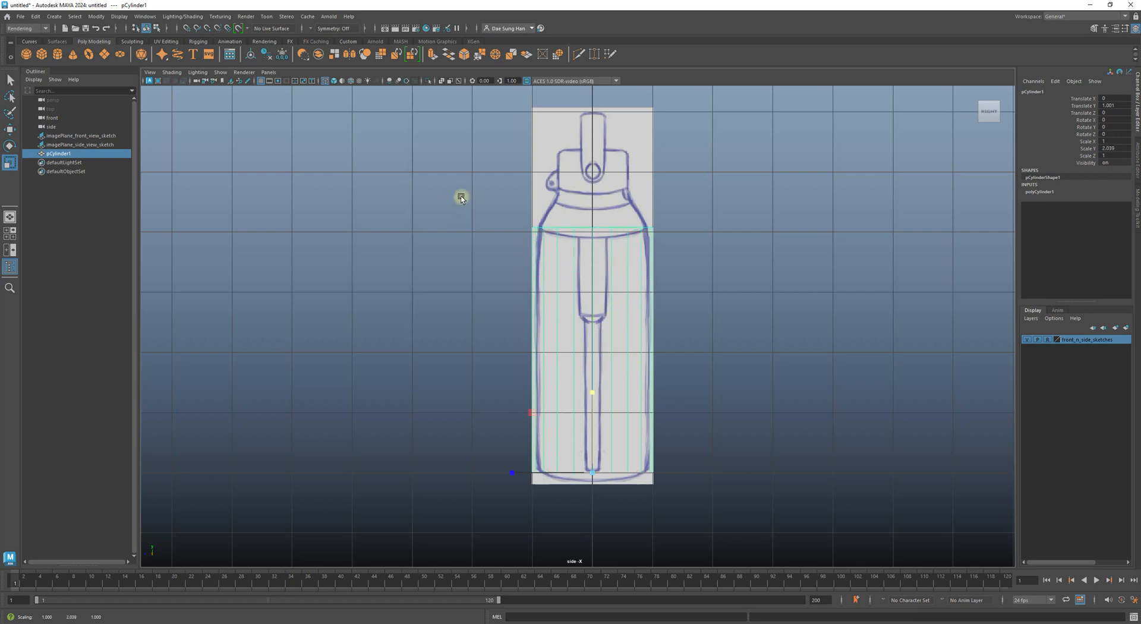
- Check the cylinder's top edge and sides against the bottle outline in the side view, and clear the selection
{"action": "right_click_drag", "start_coordinate": [461, 197], "coordinate": [631, 213], "text": "alt"}
{"action": "middle_click_drag", "start_coordinate": [631, 213], "coordinate": [618, 343], "text": "alt"}
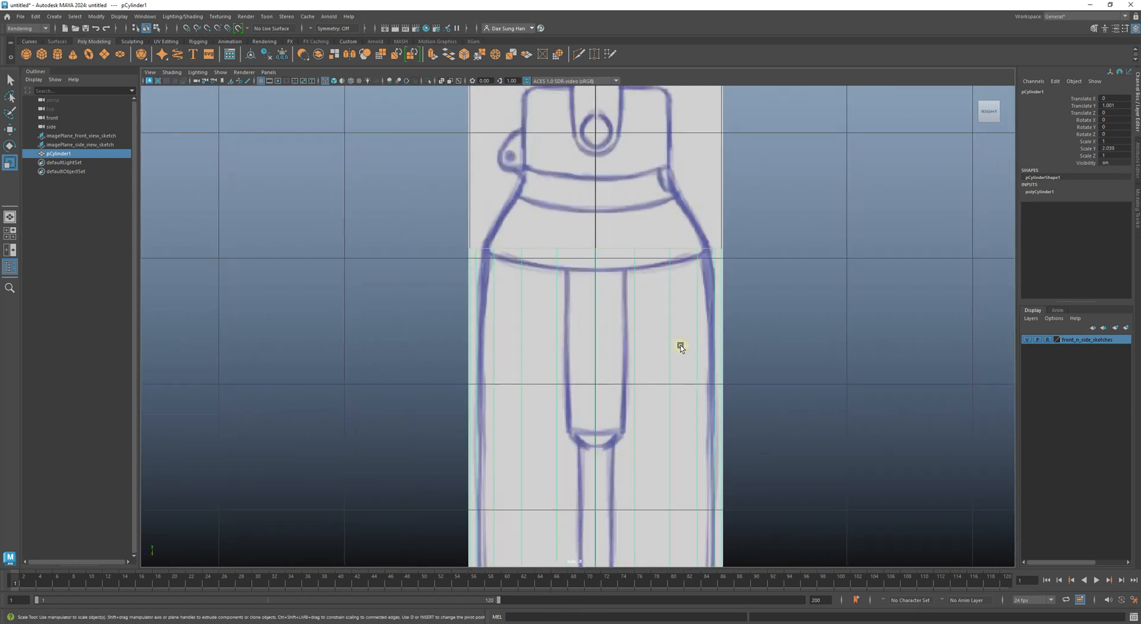
{"action": "right_click_drag", "start_coordinate": [657, 428], "coordinate": [616, 324], "text": "alt"}
{"action": "middle_click_drag", "start_coordinate": [617, 323], "coordinate": [621, 319], "text": "alt"}
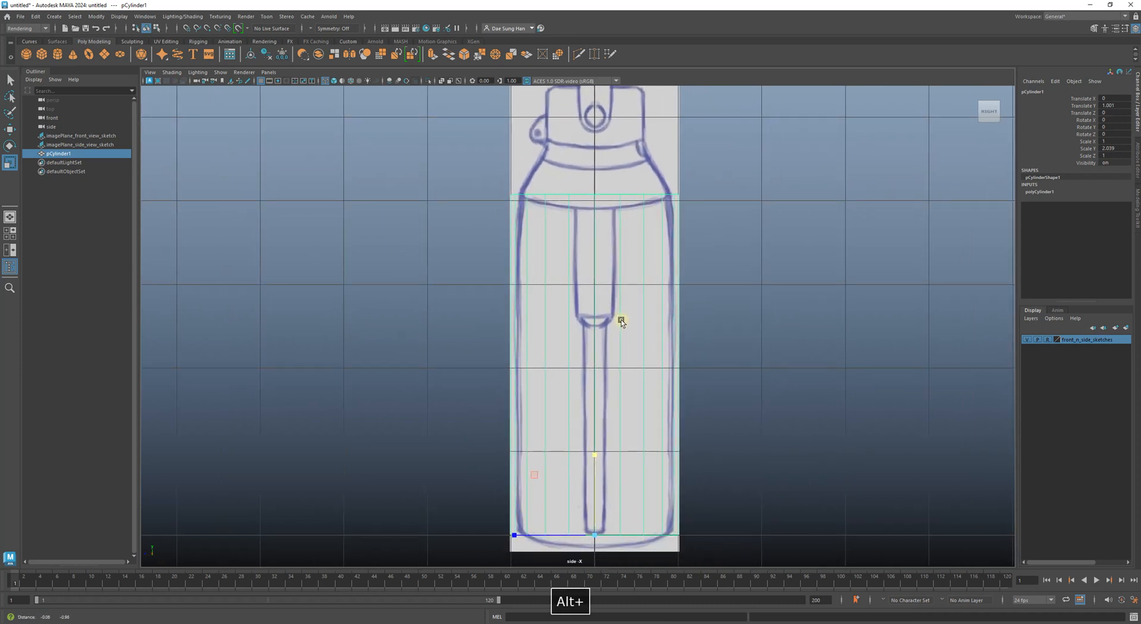
{"action": "right_click_drag", "start_coordinate": [634, 334], "coordinate": [652, 360], "text": "alt"}
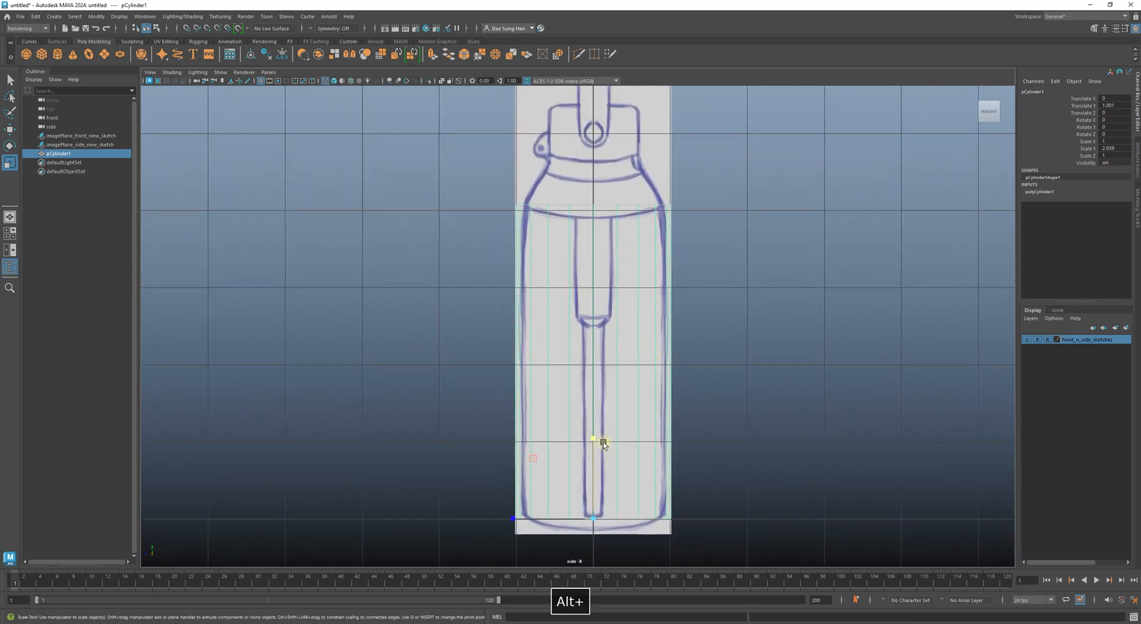
{"action": "left_click", "coordinate": [777, 351]}
- Reselect the cylinder in a full-size perspective view and examine its stretched shape against the front sketch
{"action": "key", "text": "space"}
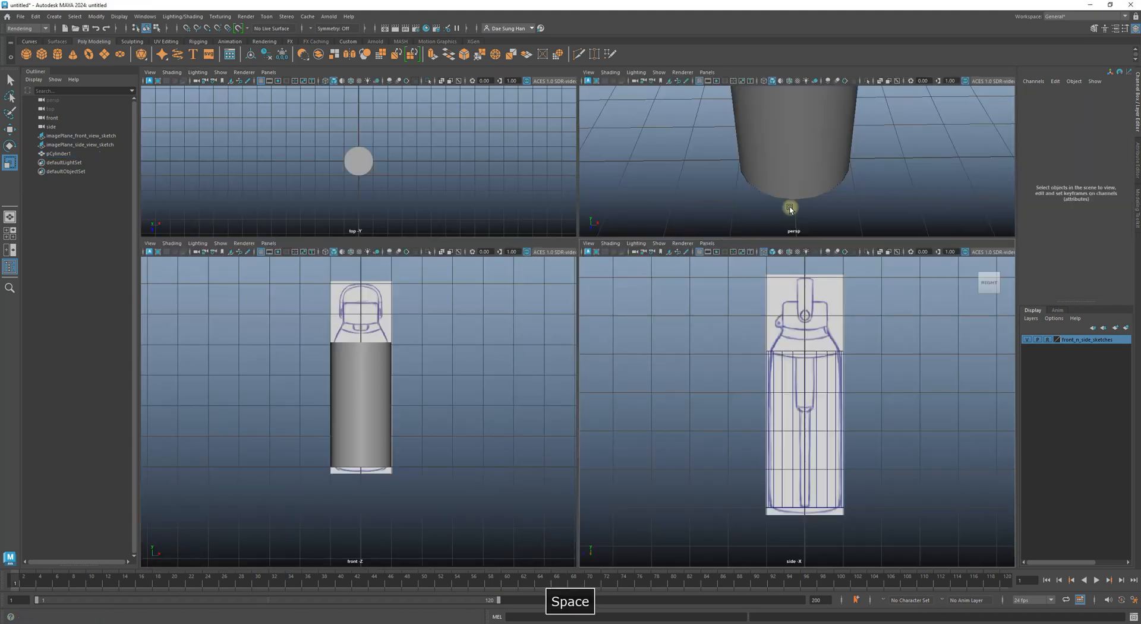
{"action": "key", "text": "space"}
{"action": "right_click_drag", "start_coordinate": [730, 262], "coordinate": [593, 354], "text": "alt"}
{"action": "mouse_move", "coordinate": [594, 354]}
{"action": "left_mouse_down", "text": "alt"}
{"action": "mouse_move", "coordinate": [723, 364]}
{"action": "mouse_move", "coordinate": [568, 365]}
{"action": "mouse_move", "coordinate": [581, 326]}
{"action": "mouse_move", "coordinate": [589, 359]}
{"action": "mouse_move", "coordinate": [589, 346]}
{"action": "left_mouse_up", "text": "alt"}
{"action": "left_click", "coordinate": [600, 353]}
{"action": "key", "text": "w"}
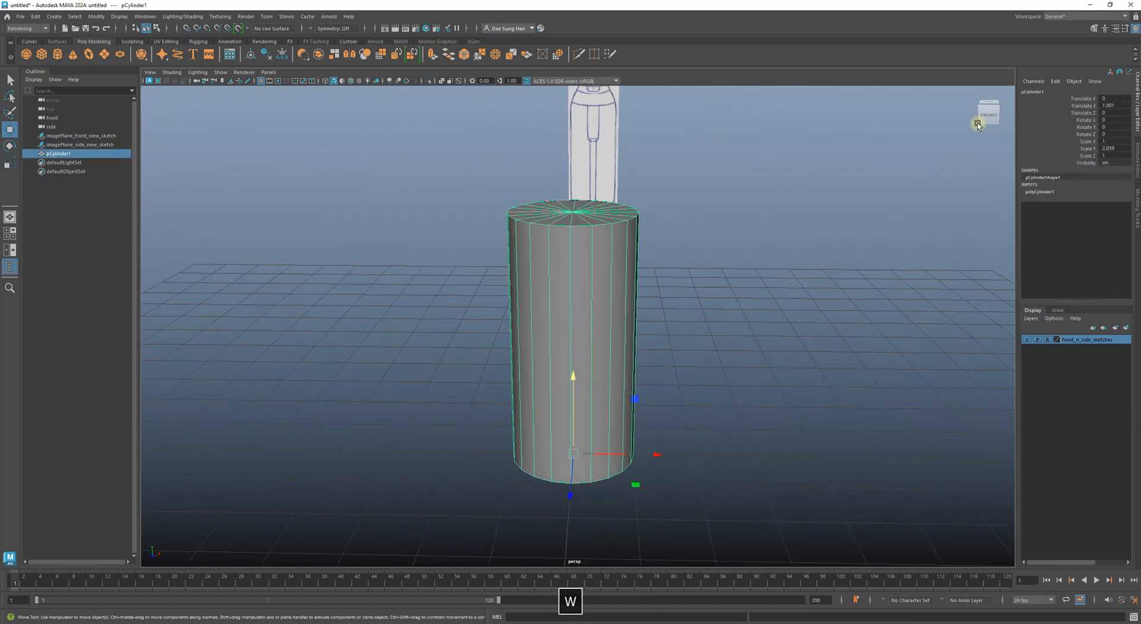
{"action": "mouse_move", "coordinate": [980, 116]}
{"action": "left_mouse_down", "text": "alt"}
{"action": "mouse_move", "coordinate": [694, 256]}
{"action": "mouse_move", "coordinate": [693, 239]}
{"action": "mouse_move", "coordinate": [608, 209]}
{"action": "mouse_move", "coordinate": [588, 238]}
{"action": "left_mouse_up", "text": "alt"}
{"action": "middle_click_drag", "start_coordinate": [588, 236], "coordinate": [587, 255], "text": "alt"}
{"action": "left_click_drag", "start_coordinate": [588, 256], "coordinate": [579, 249], "text": "alt"}
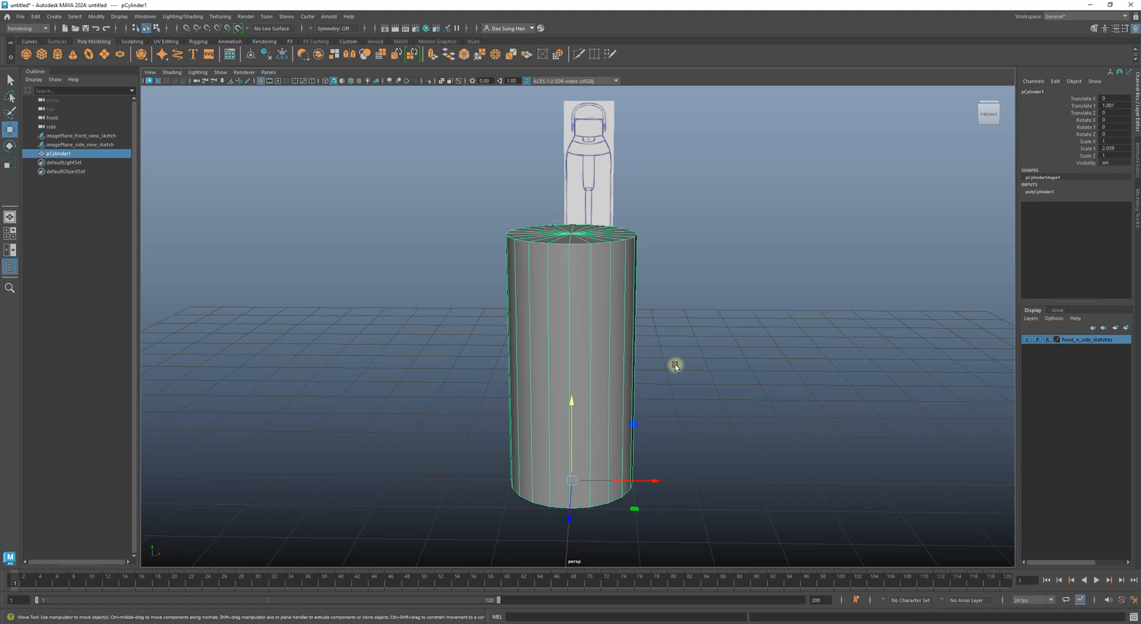
{"action": "left_click_drag", "start_coordinate": [644, 341], "coordinate": [642, 364], "text": "alt"}
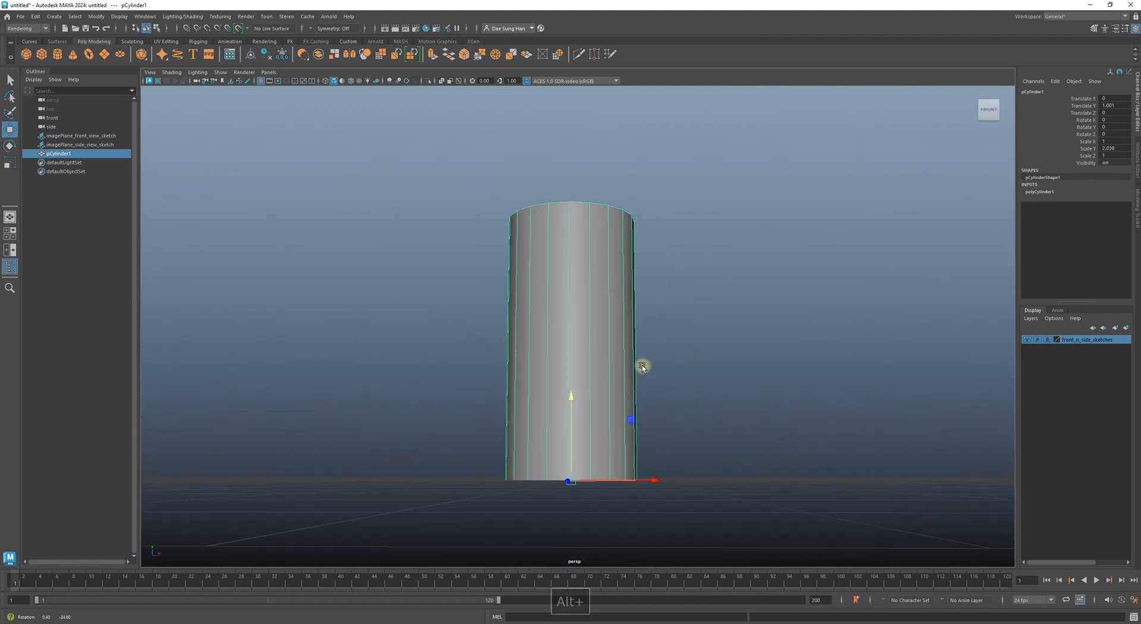
- Compare the cylinder's width with the bottle outline in an enlarged side view, with the Scale tool active
{"action": "key", "text": "space"}
{"action": "key", "text": "space"}
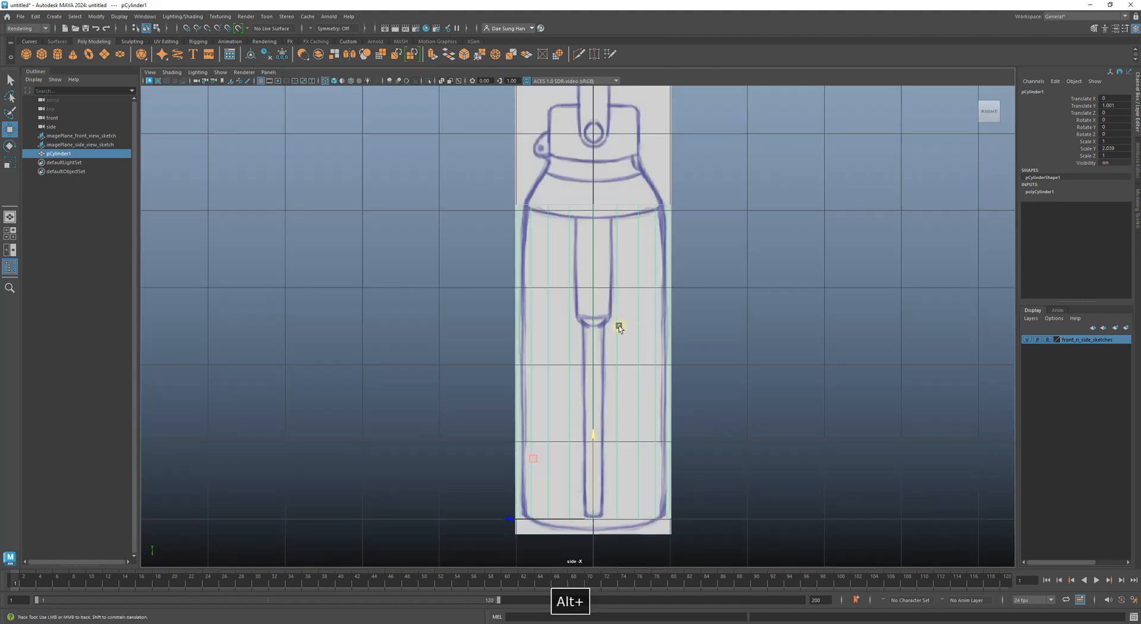
{"action": "middle_click_drag", "start_coordinate": [619, 326], "coordinate": [610, 298], "text": "alt"}
{"action": "right_click_drag", "start_coordinate": [507, 204], "coordinate": [632, 217], "text": "alt"}
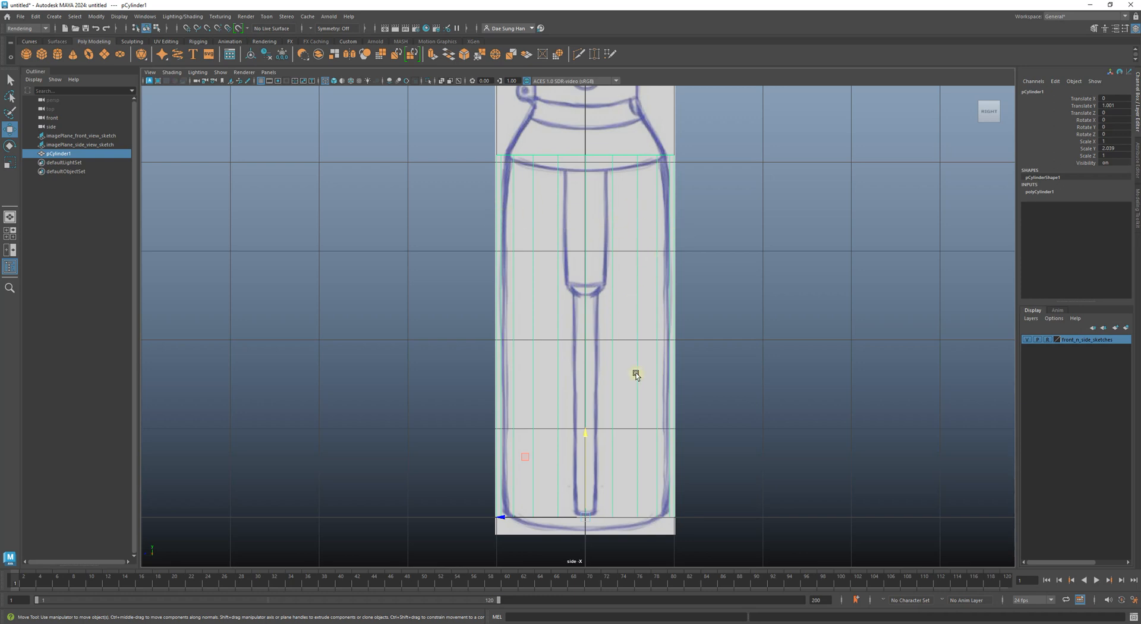
{"action": "mouse_move", "coordinate": [640, 340]}
{"action": "middle_mouse_down", "text": "alt"}
{"action": "mouse_move", "coordinate": [634, 353]}
{"action": "mouse_move", "coordinate": [639, 331]}
{"action": "middle_mouse_up", "text": "alt"}
{"action": "key", "text": "r"}
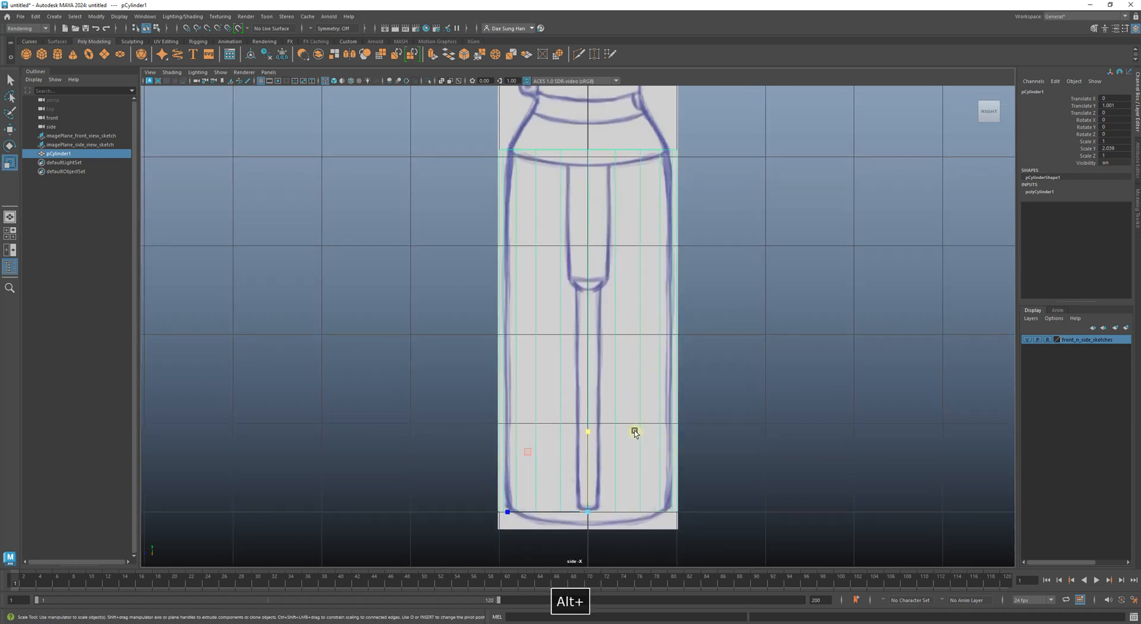
{"action": "middle_click_drag", "start_coordinate": [634, 432], "coordinate": [624, 395], "text": "alt"}
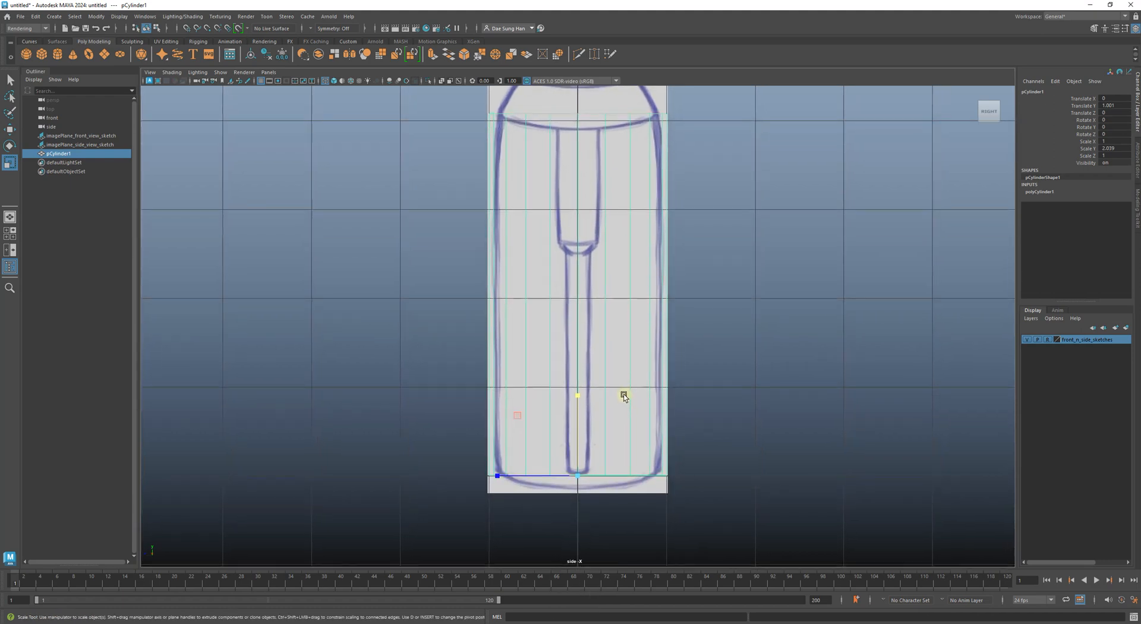
- Try widening the cylinder equally in X and Z to about 1.412 in the perspective view, and undo it
{"action": "key", "text": "space"}
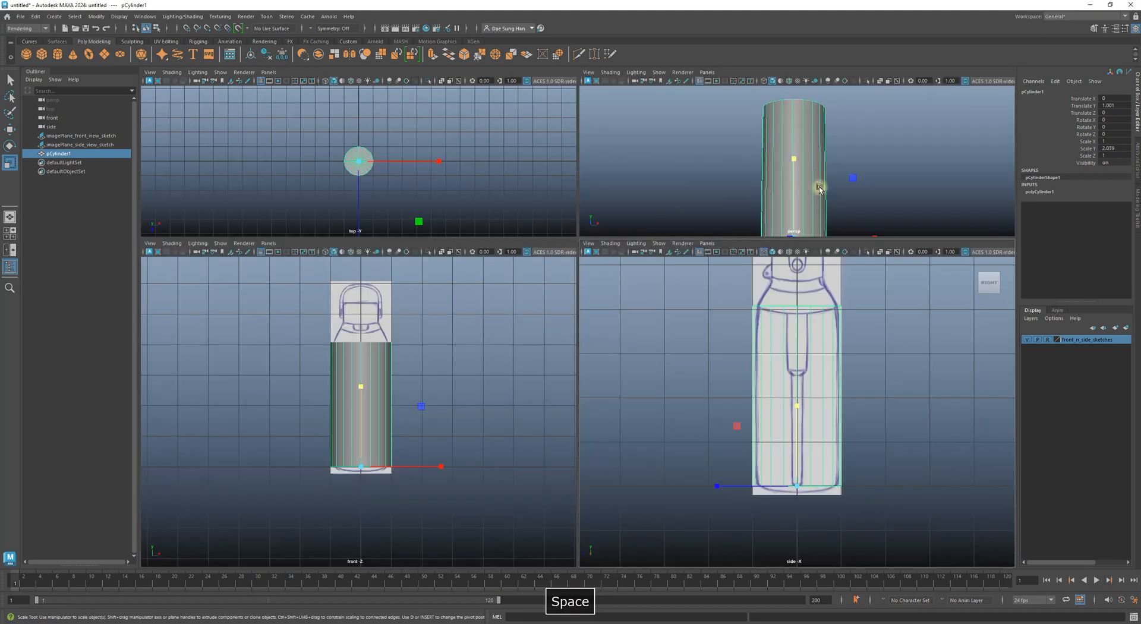
{"action": "key", "text": "space"}
{"action": "left_click_drag", "start_coordinate": [619, 302], "coordinate": [629, 455], "text": "alt"}
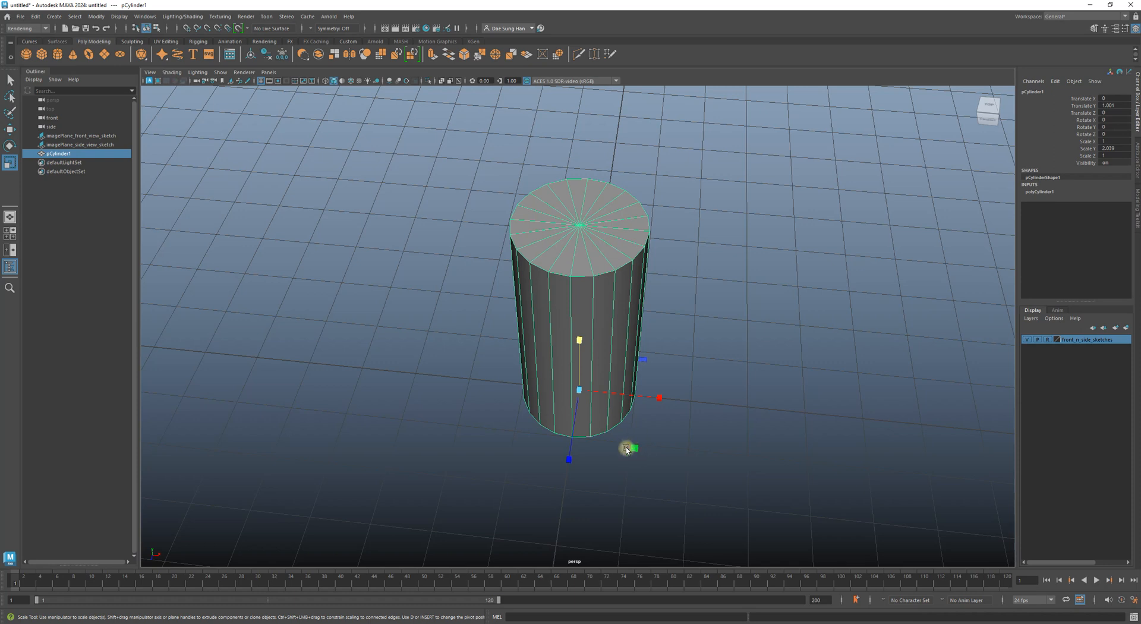
{"action": "left_click_drag", "start_coordinate": [635, 450], "coordinate": [634, 323]}
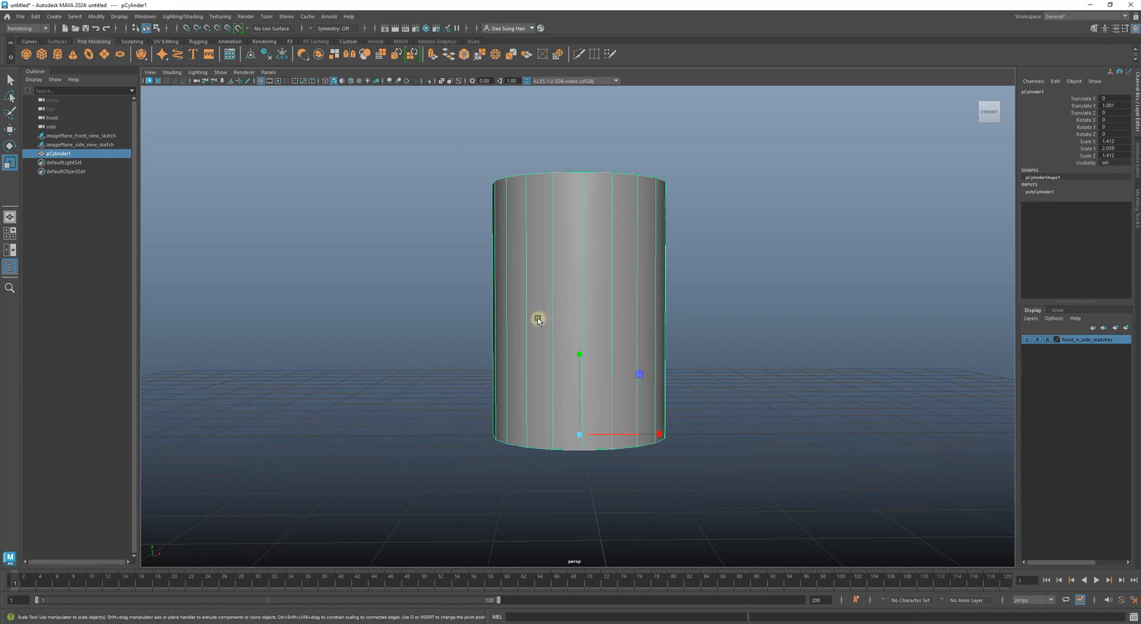
{"action": "key", "text": "z"}
- Scale the cylinder equally in X and Z to about 0.86, keeping its height
{"action": "left_click_drag", "start_coordinate": [672, 367], "coordinate": [648, 397], "text": "alt"}
{"action": "left_click", "coordinate": [634, 456]}
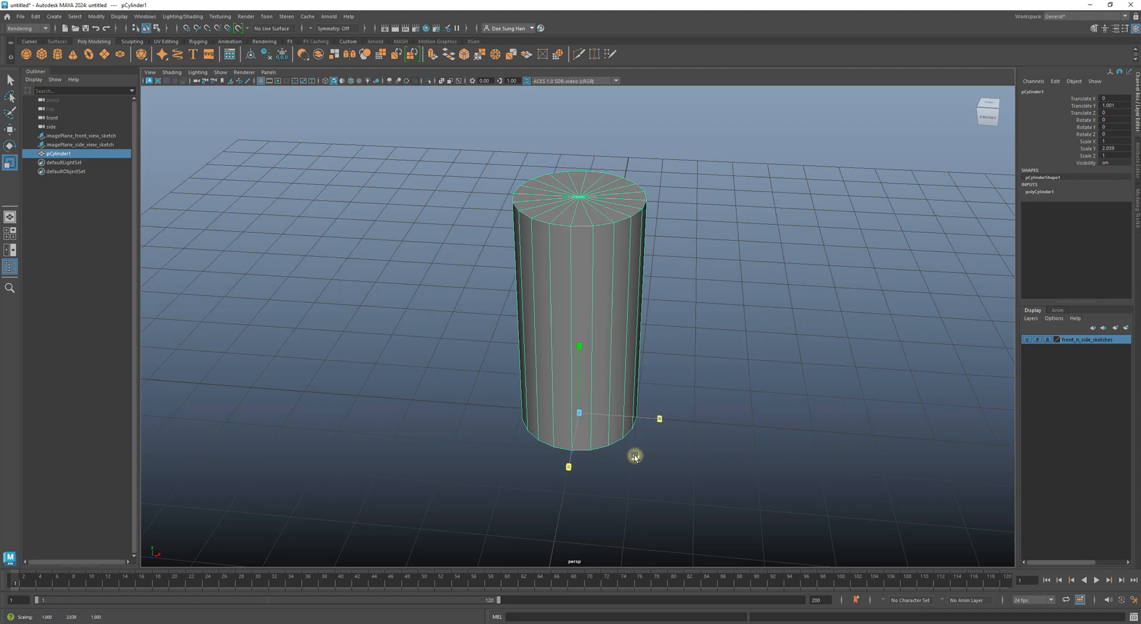
{"action": "mouse_move", "coordinate": [634, 456]}
{"action": "left_mouse_down"}
{"action": "mouse_move", "coordinate": [712, 424]}
{"action": "mouse_move", "coordinate": [669, 426]}
{"action": "mouse_move", "coordinate": [712, 433]}
{"action": "mouse_move", "coordinate": [708, 420]}
{"action": "left_mouse_up"}
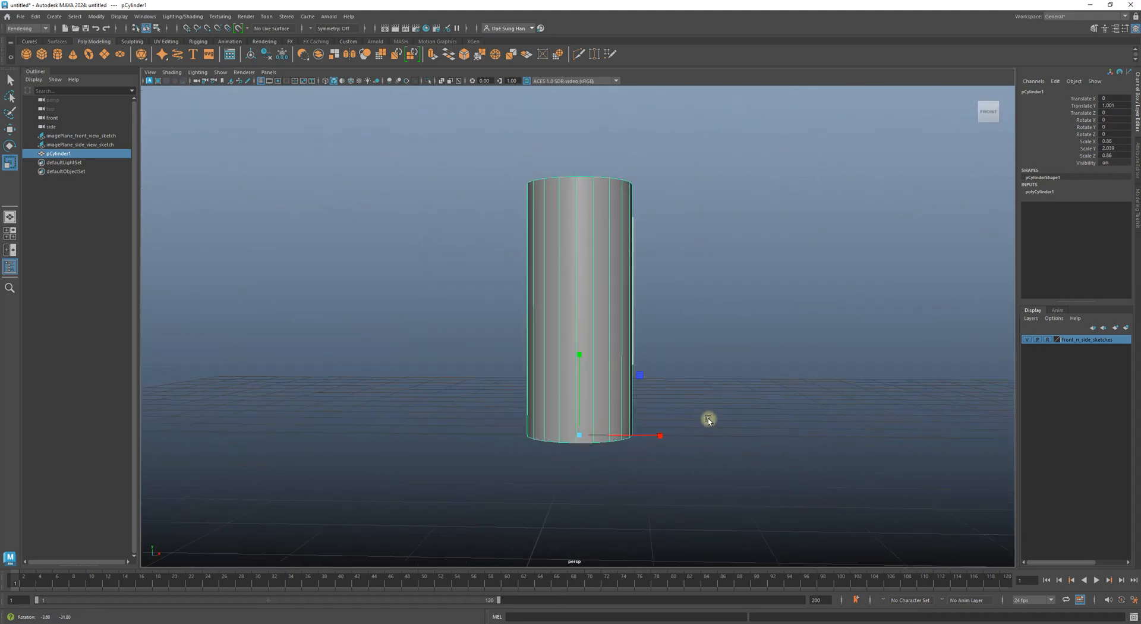
- Check the narrowed cylinder against the bottle outline and rounded bottom corners in the front view, and clear the selection
{"action": "key", "text": "space"}
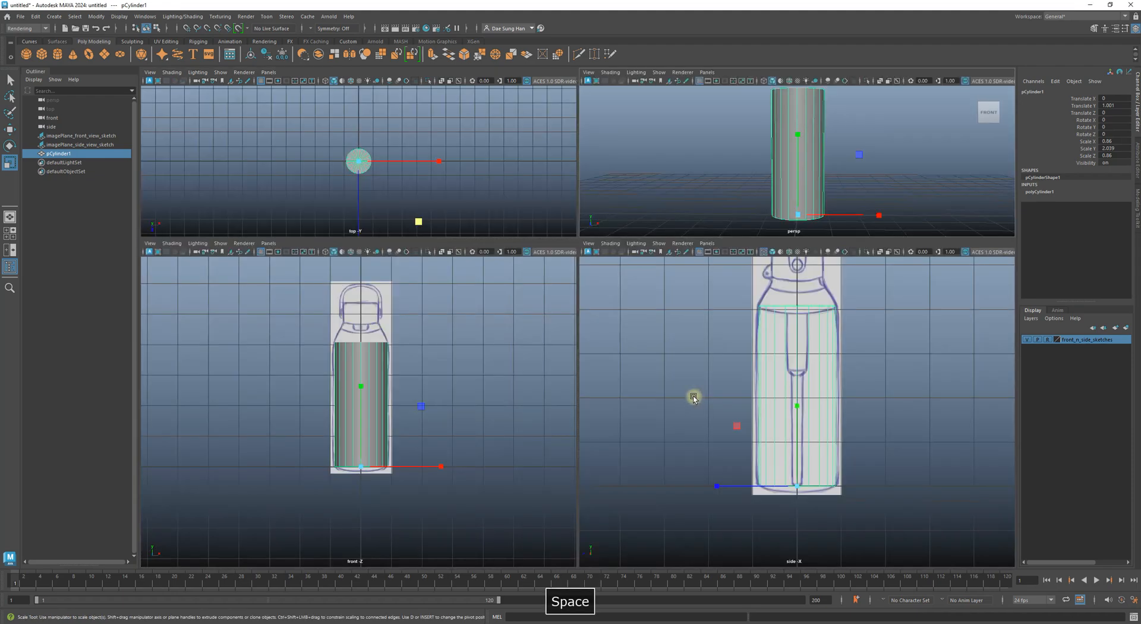
{"action": "key", "text": "space"}
{"action": "right_click_drag", "start_coordinate": [580, 273], "coordinate": [572, 160], "text": "alt"}
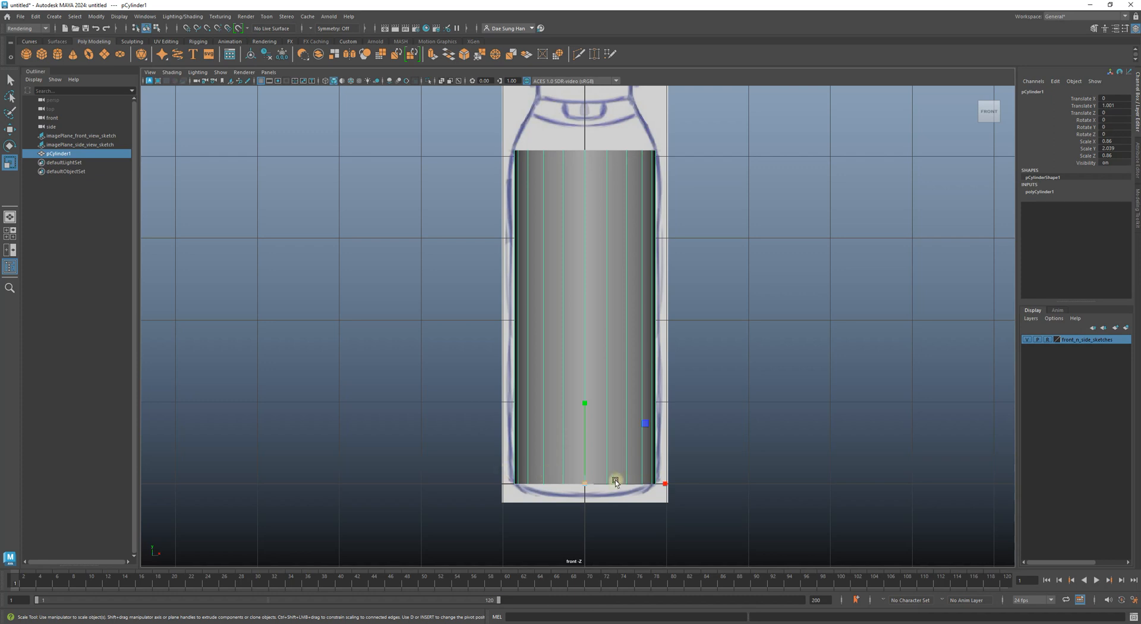
{"action": "mouse_move", "coordinate": [629, 198]}
{"action": "middle_mouse_down", "text": "alt"}
{"action": "mouse_move", "coordinate": [622, 296]}
{"action": "mouse_move", "coordinate": [628, 275]}
{"action": "middle_mouse_up", "text": "alt"}
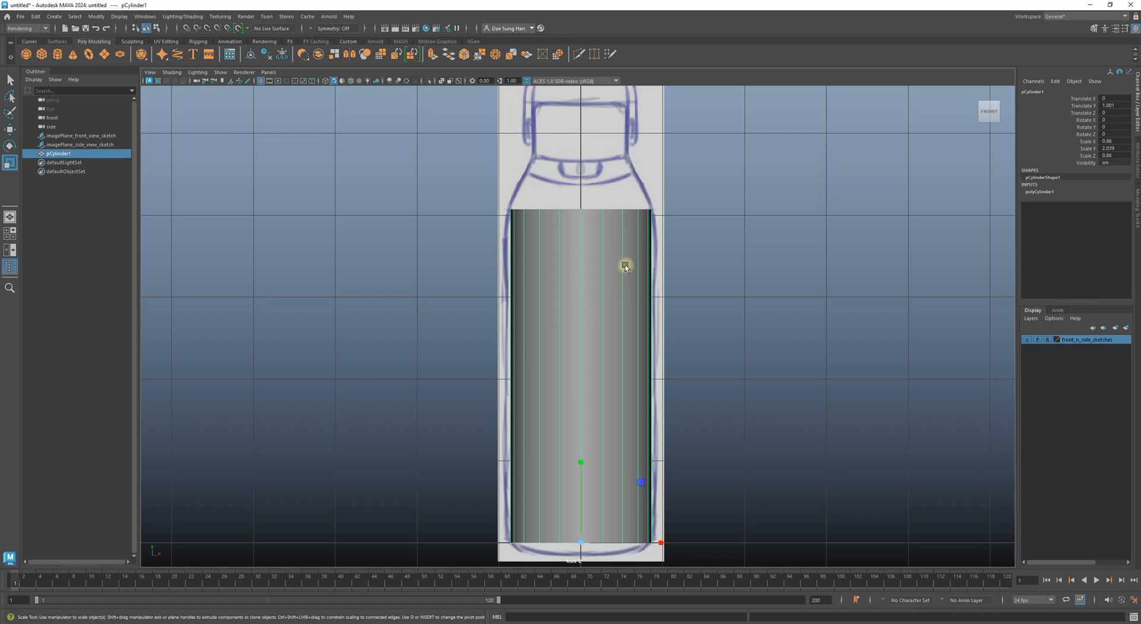
{"action": "left_click", "coordinate": [783, 337]}
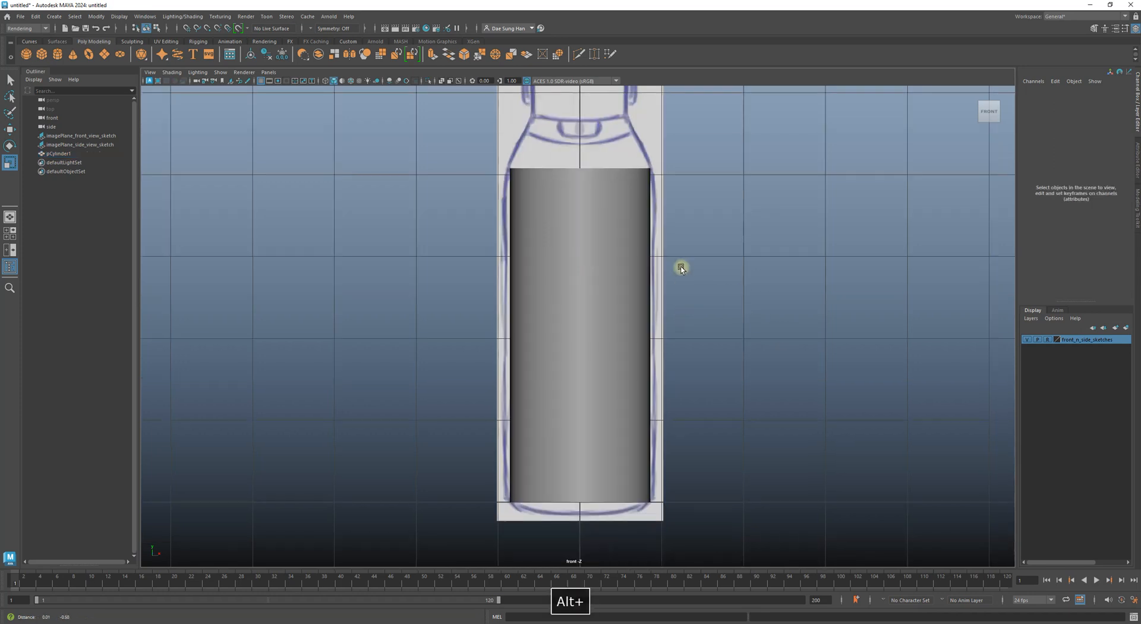
{"action": "mouse_move", "coordinate": [604, 400]}
{"action": "right_mouse_down", "text": "alt"}
{"action": "mouse_move", "coordinate": [535, 379]}
{"action": "mouse_move", "coordinate": [499, 434]}
{"action": "right_mouse_up", "text": "alt"}
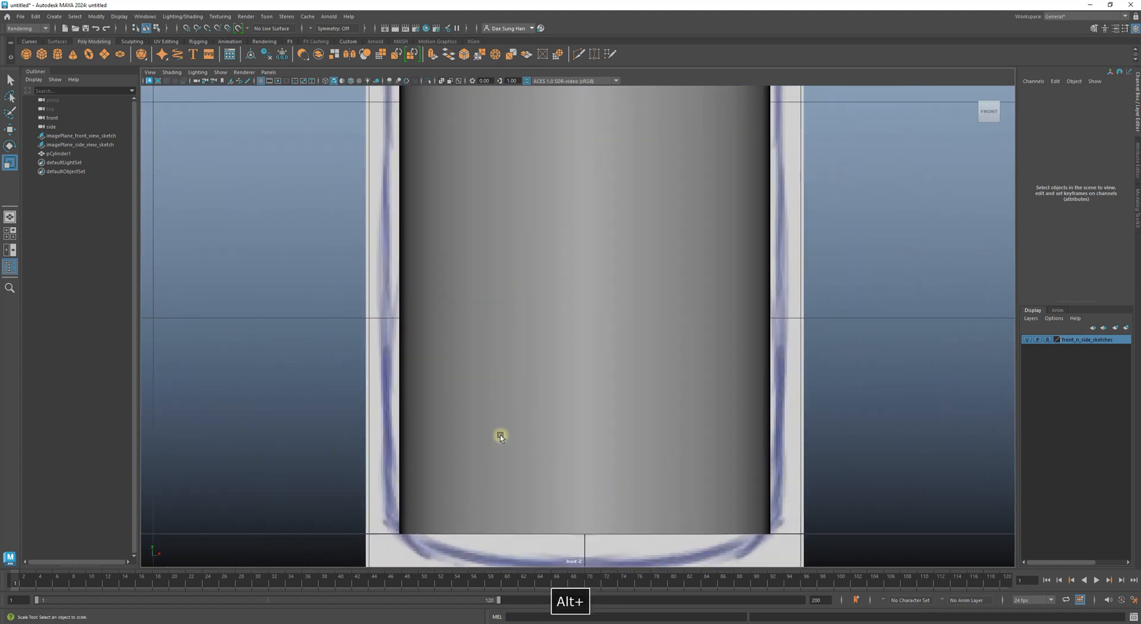
{"action": "middle_click_drag", "start_coordinate": [500, 434], "coordinate": [544, 304], "text": "alt"}
{"action": "right_click_drag", "start_coordinate": [483, 349], "coordinate": [534, 471], "text": "alt"}
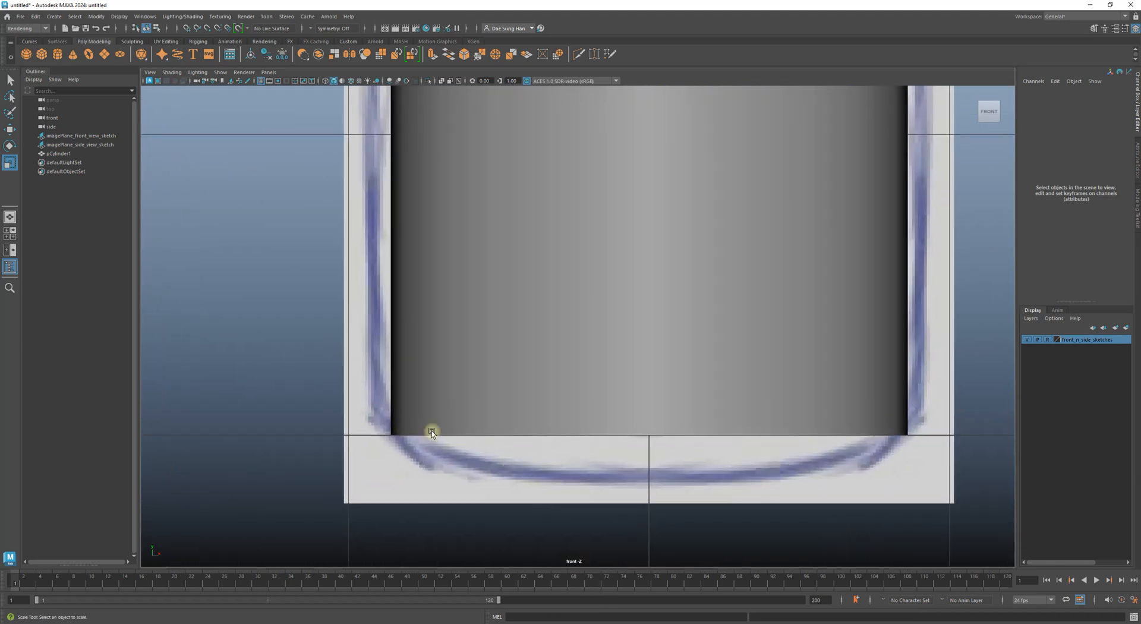
- Reselect the cylinder in a full-size perspective view that shows its bottom cap from below
{"action": "key", "text": "space"}
{"action": "key", "text": "space"}
{"action": "left_click_drag", "start_coordinate": [585, 443], "coordinate": [603, 383], "text": "alt"}
{"action": "left_click", "coordinate": [560, 396]}
{"action": "middle_click_drag", "start_coordinate": [560, 396], "coordinate": [593, 288], "text": "alt"}
{"action": "right_click_drag", "start_coordinate": [594, 288], "coordinate": [667, 291], "text": "alt"}
{"action": "middle_click_drag", "start_coordinate": [667, 290], "coordinate": [619, 291], "text": "alt"}
{"action": "left_click_drag", "start_coordinate": [603, 291], "coordinate": [634, 286], "text": "alt"}
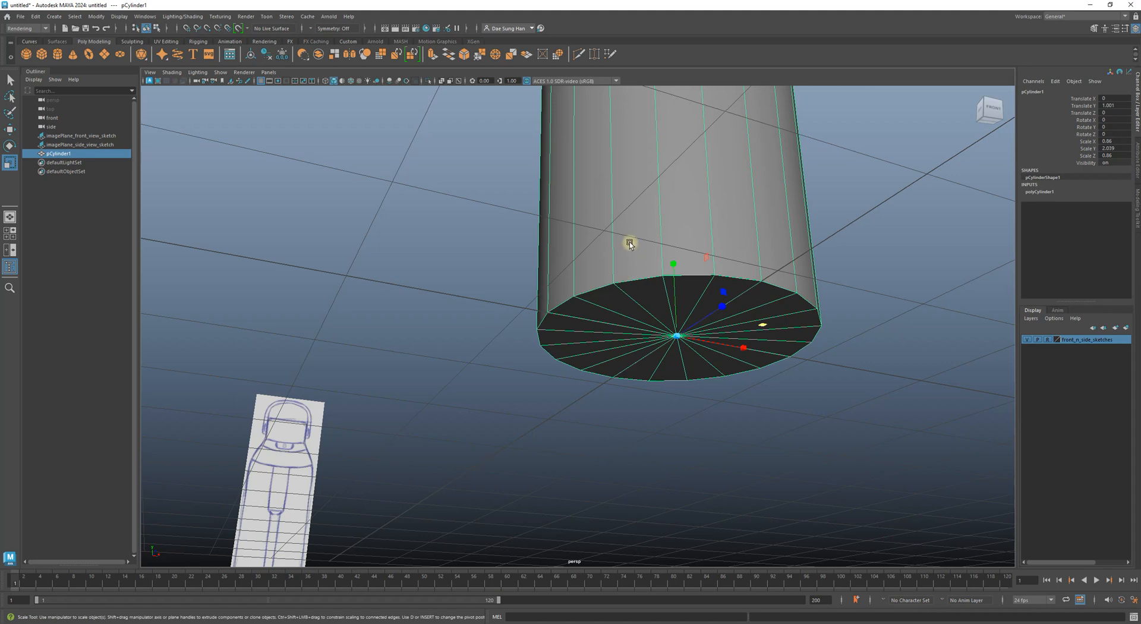
{"action": "left_click_drag", "start_coordinate": [629, 242], "coordinate": [633, 270], "text": "alt"}
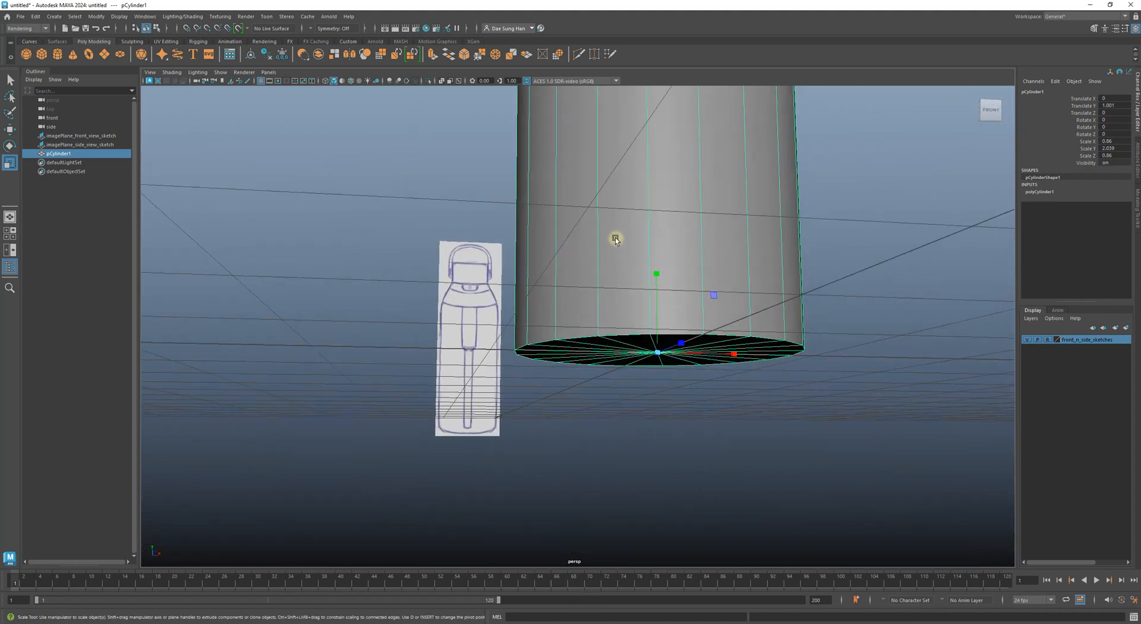
- Switch the cylinder to edge selection and select the entire edge loop around its bottom rim
{"action": "right_click_drag", "start_coordinate": [617, 237], "coordinate": [621, 211]}
{"action": "left_click_drag", "start_coordinate": [909, 376], "coordinate": [796, 363], "text": "alt"}
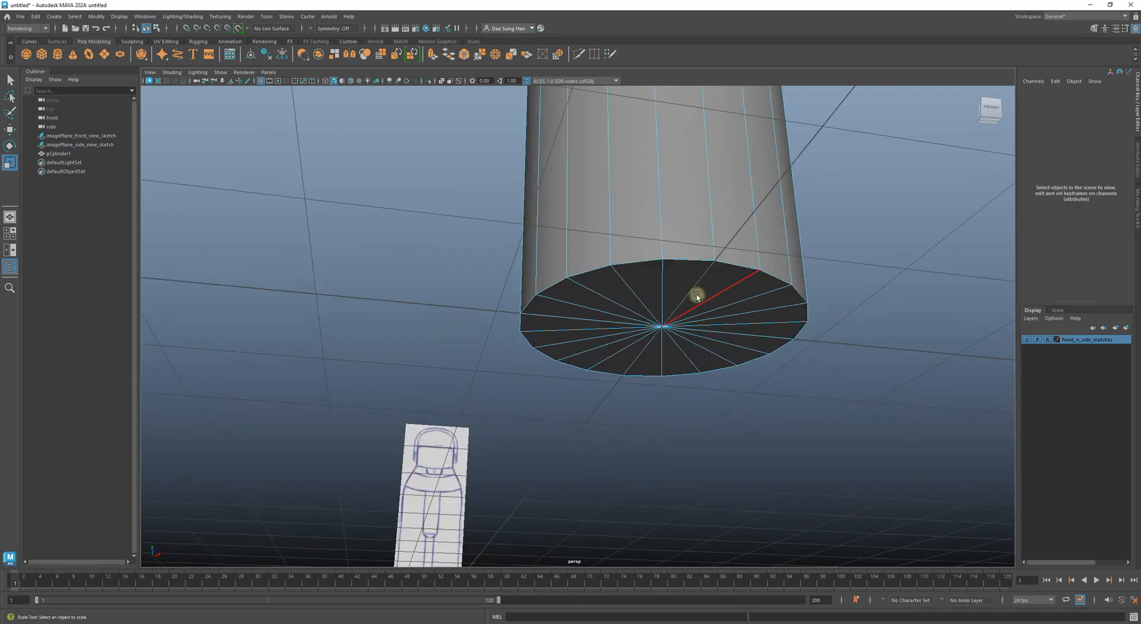
{"action": "left_click", "coordinate": [643, 265]}
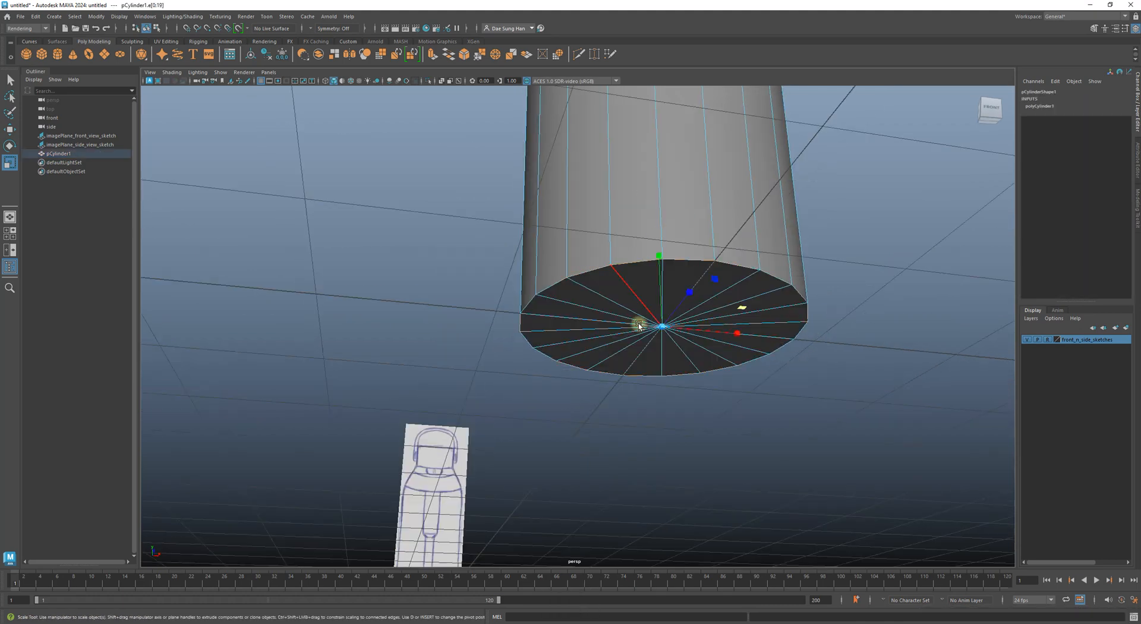
{"action": "left_click", "coordinate": [737, 506]}
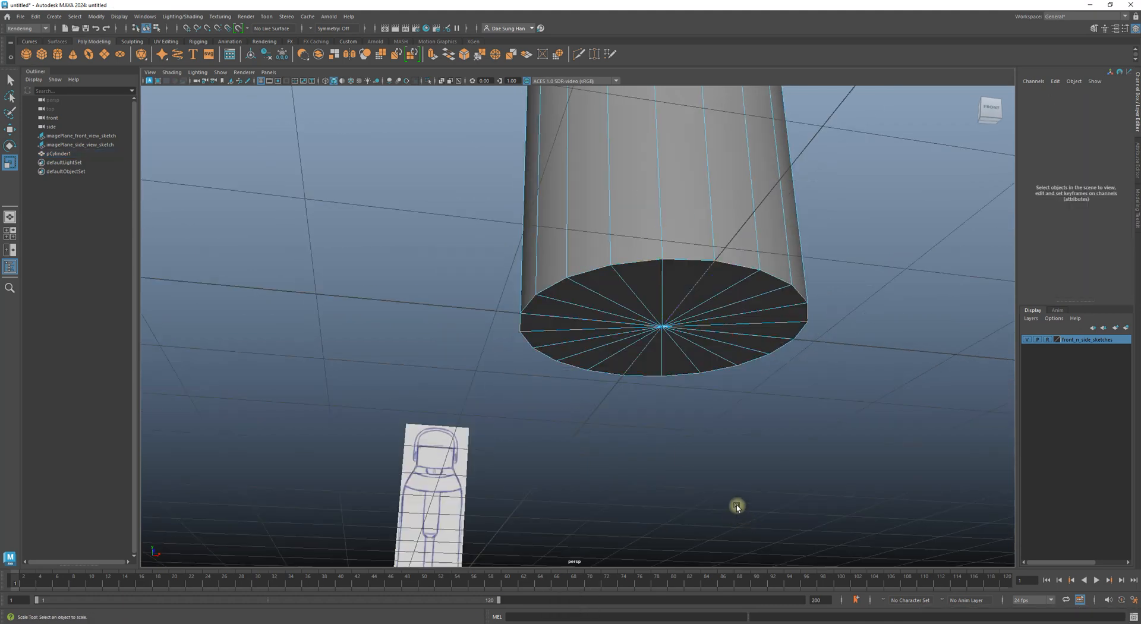
{"action": "double_click", "coordinate": [644, 262]}
- Examine the selected bottom edge loop from below and around the cylinder, comparing the base with the front sketch
{"action": "left_click_drag", "start_coordinate": [644, 263], "coordinate": [791, 369], "text": "alt"}
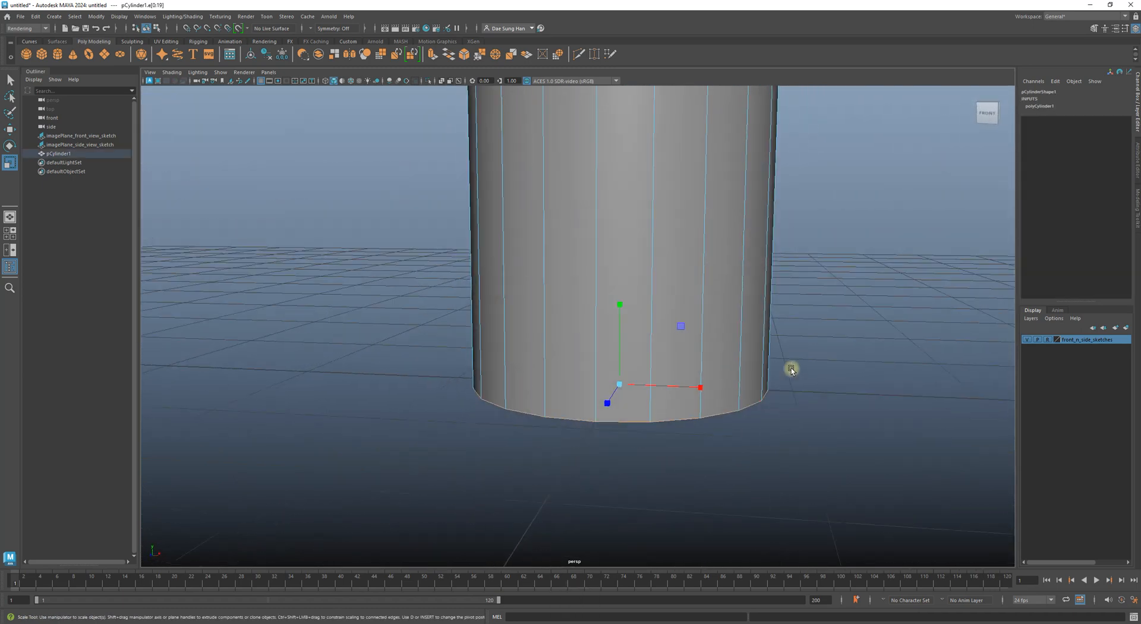
{"action": "right_click_drag", "start_coordinate": [790, 369], "coordinate": [741, 291], "text": "alt"}
{"action": "middle_click_drag", "start_coordinate": [741, 291], "coordinate": [771, 372], "text": "alt"}
{"action": "mouse_move", "coordinate": [772, 372]}
{"action": "left_mouse_down", "text": "alt"}
{"action": "mouse_move", "coordinate": [784, 394]}
{"action": "mouse_move", "coordinate": [783, 367]}
{"action": "left_mouse_up", "text": "alt"}
{"action": "right_click_drag", "start_coordinate": [783, 367], "coordinate": [703, 354], "text": "alt"}
{"action": "left_click_drag", "start_coordinate": [703, 354], "coordinate": [690, 328], "text": "alt"}
{"action": "right_click_drag", "start_coordinate": [690, 329], "coordinate": [802, 352], "text": "alt"}
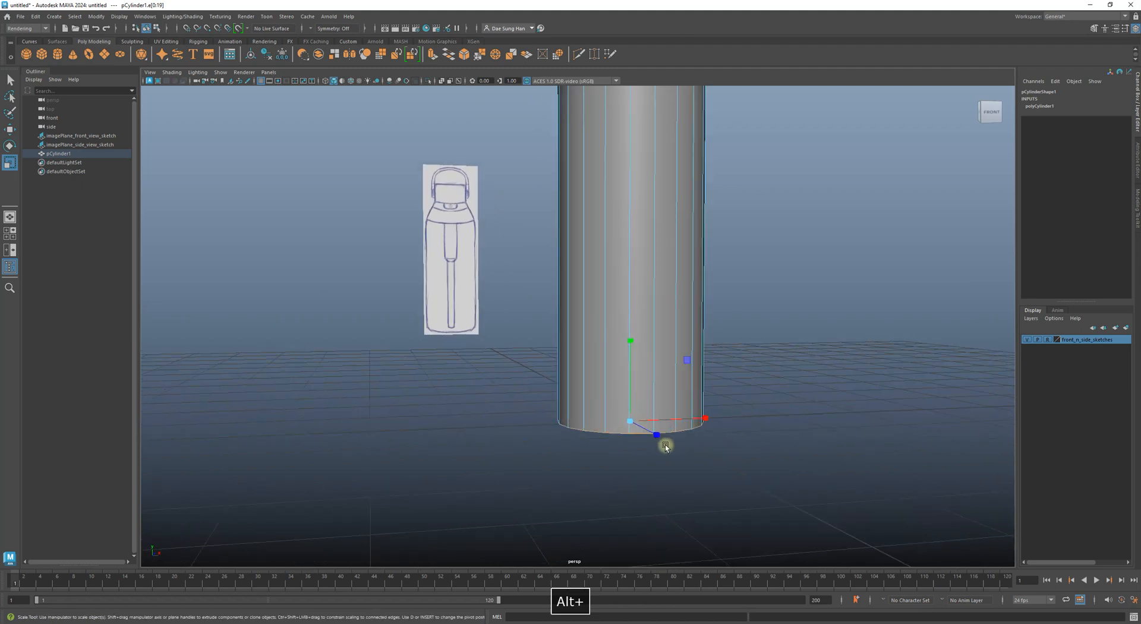
{"action": "left_click_drag", "start_coordinate": [660, 416], "coordinate": [680, 327], "text": "alt"}
{"action": "right_click_drag", "start_coordinate": [680, 326], "coordinate": [785, 293], "text": "alt"}
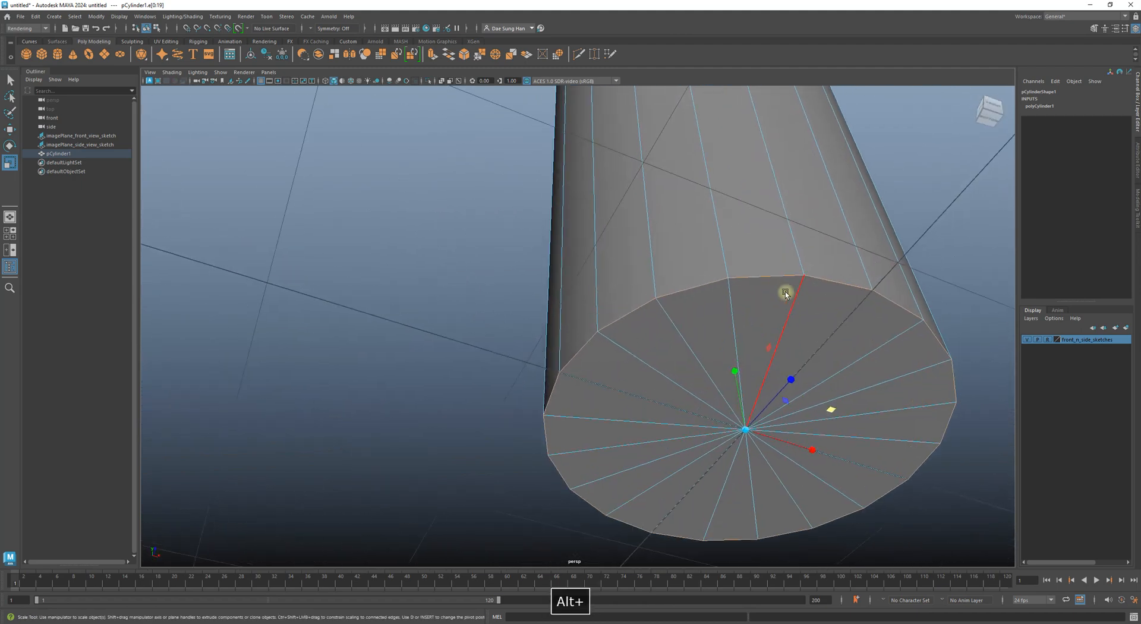
{"action": "left_click_drag", "start_coordinate": [792, 297], "coordinate": [618, 326], "text": "alt"}
{"action": "right_click_drag", "start_coordinate": [618, 326], "coordinate": [643, 384], "text": "alt"}
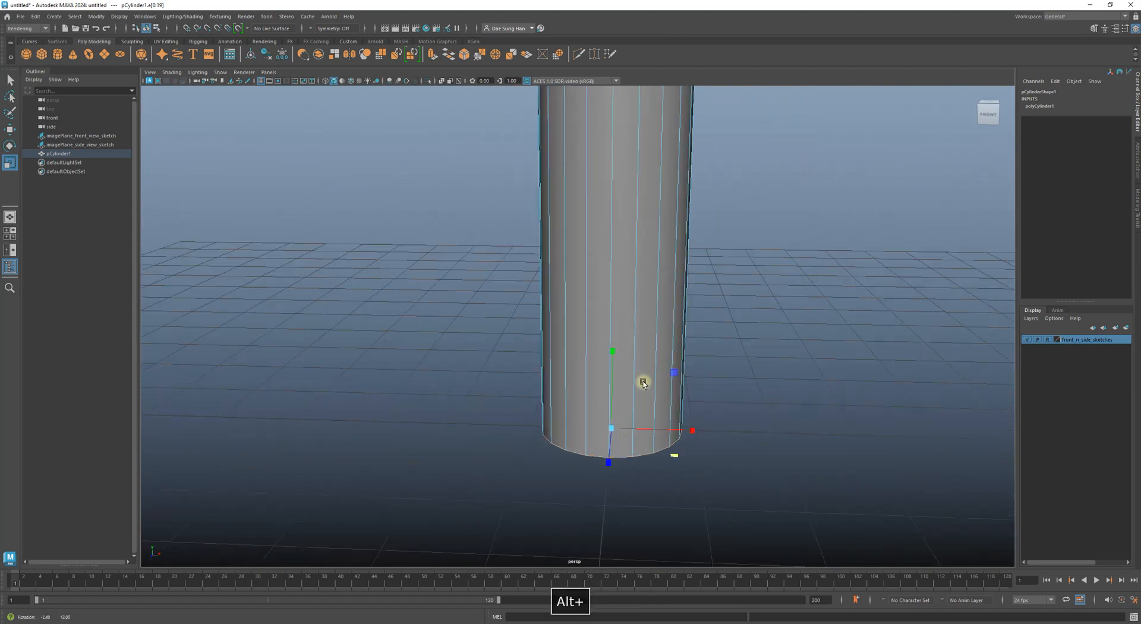
{"action": "mouse_move", "coordinate": [643, 384]}
{"action": "left_mouse_down", "text": "alt"}
{"action": "mouse_move", "coordinate": [619, 453]}
{"action": "mouse_move", "coordinate": [744, 412]}
{"action": "left_mouse_up", "text": "alt"}
{"action": "right_click_drag", "start_coordinate": [744, 412], "coordinate": [652, 372], "text": "alt"}
{"action": "mouse_move", "coordinate": [652, 372]}
{"action": "left_mouse_down", "text": "alt"}
{"action": "mouse_move", "coordinate": [672, 352]}
{"action": "mouse_move", "coordinate": [693, 374]}
{"action": "left_mouse_up", "text": "alt"}
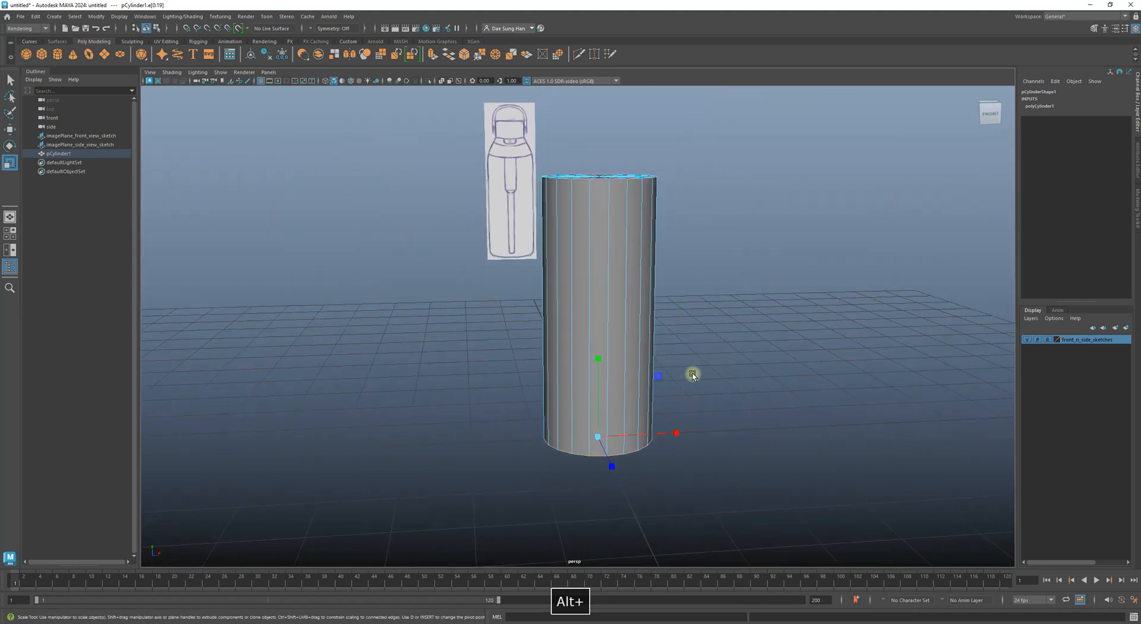
- Bevel the cylinder's bottom edge loop with a Fraction of 0.1
{"action": "right_click", "coordinate": [730, 294], "text": "shift"}
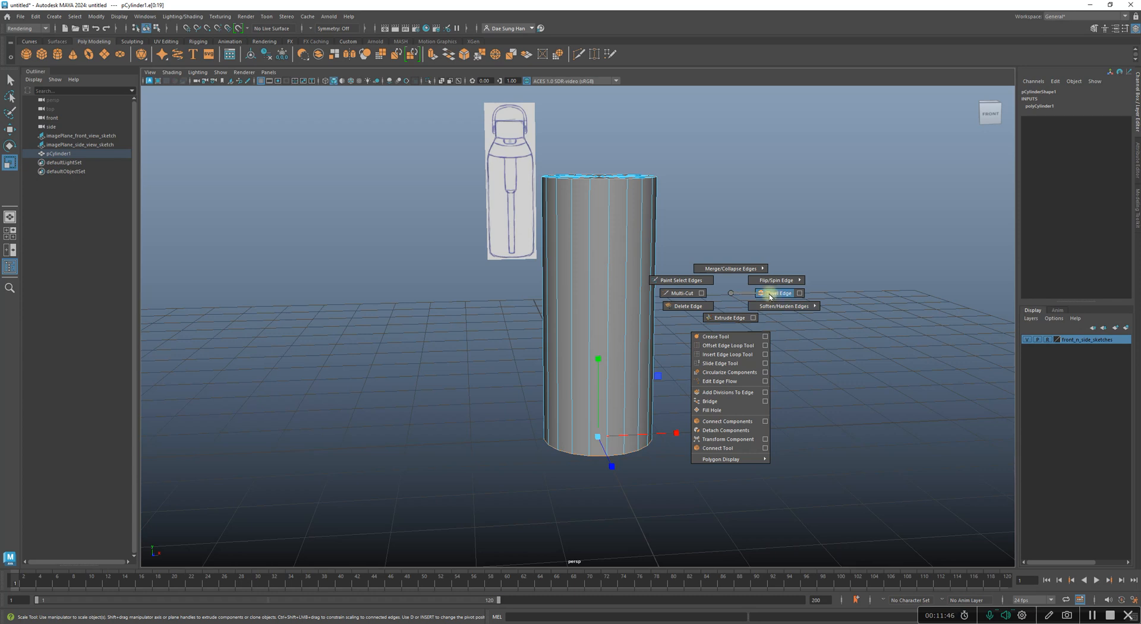
{"action": "left_click", "coordinate": [737, 293]}
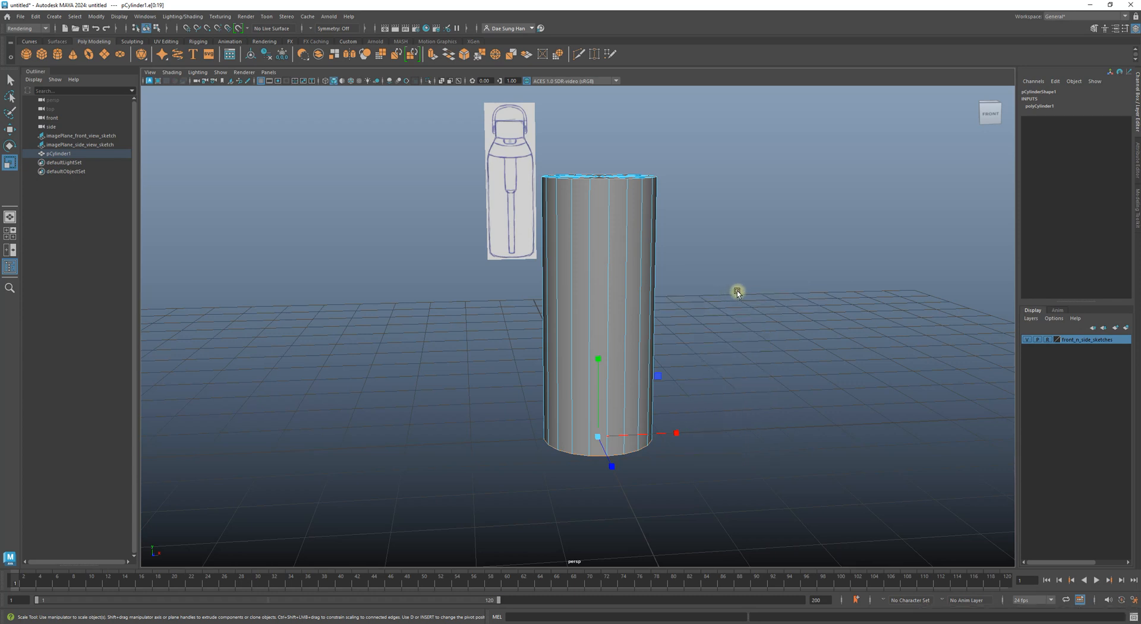
{"action": "right_click_drag", "start_coordinate": [737, 288], "coordinate": [780, 290], "text": "shift"}
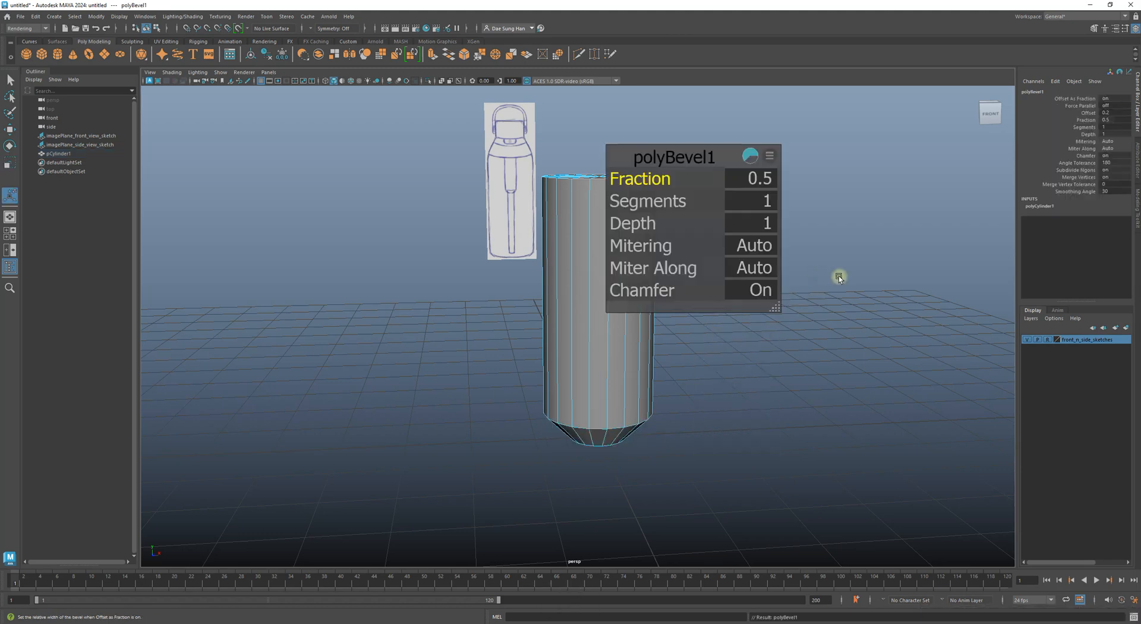
{"action": "middle_click_drag", "start_coordinate": [779, 354], "coordinate": [467, 337], "text": "alt"}
{"action": "mouse_move", "coordinate": [467, 336]}
{"action": "left_mouse_down", "text": "alt"}
{"action": "mouse_move", "coordinate": [448, 319]}
{"action": "mouse_move", "coordinate": [527, 339]}
{"action": "mouse_move", "coordinate": [471, 275]}
{"action": "mouse_move", "coordinate": [525, 349]}
{"action": "left_mouse_up", "text": "alt"}
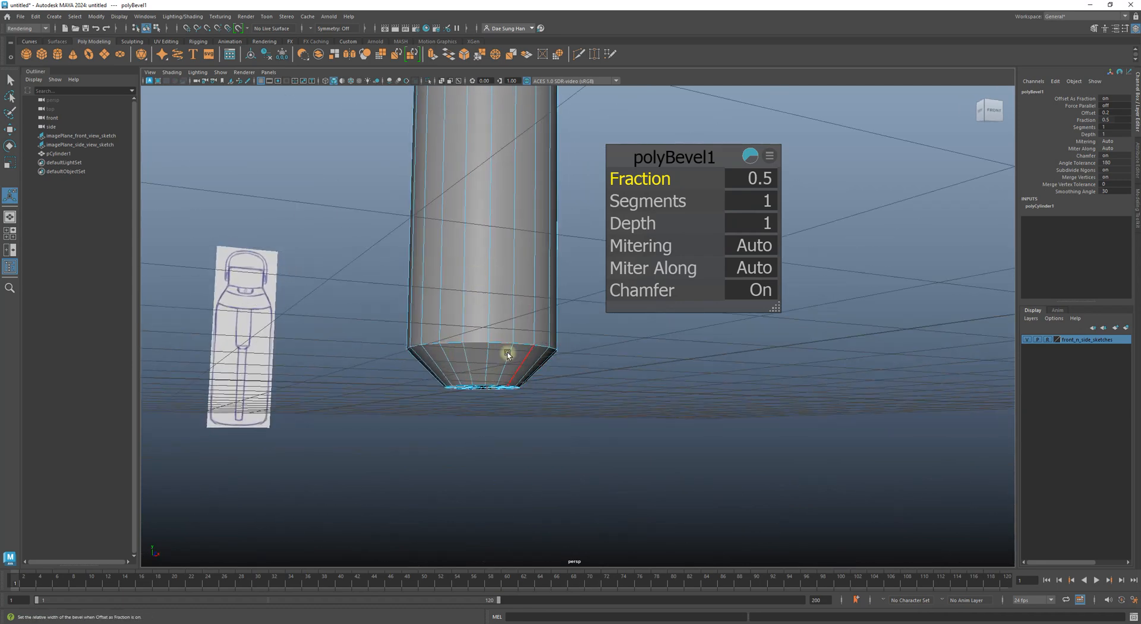
{"action": "left_click", "coordinate": [764, 181]}
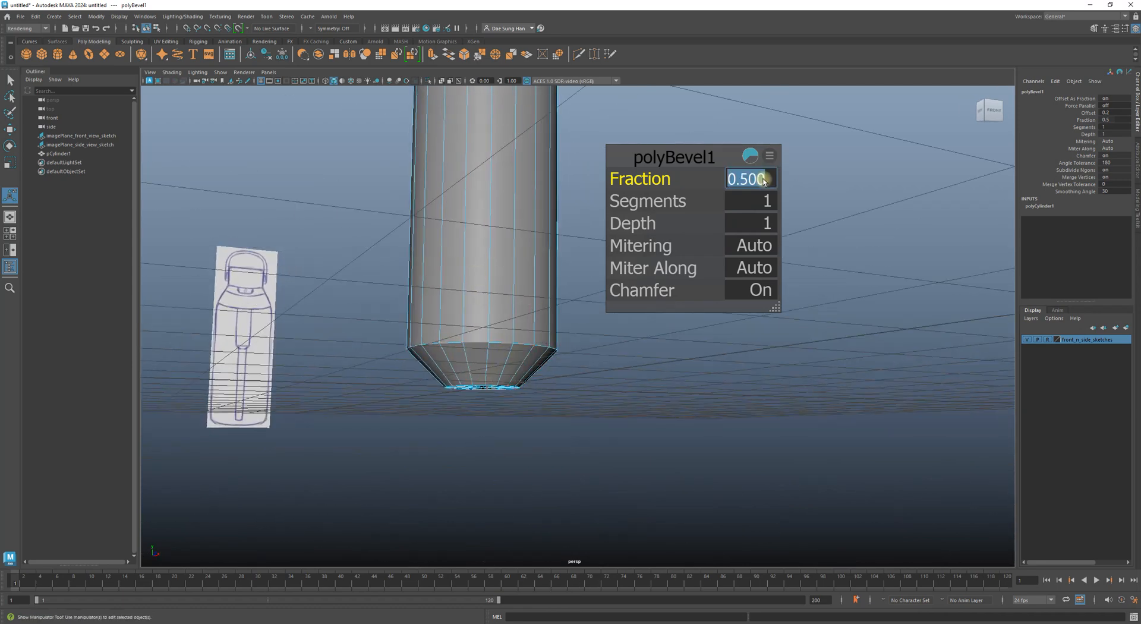
{"action": "type", "text": ".1"}
{"action": "key", "text": "Return"}
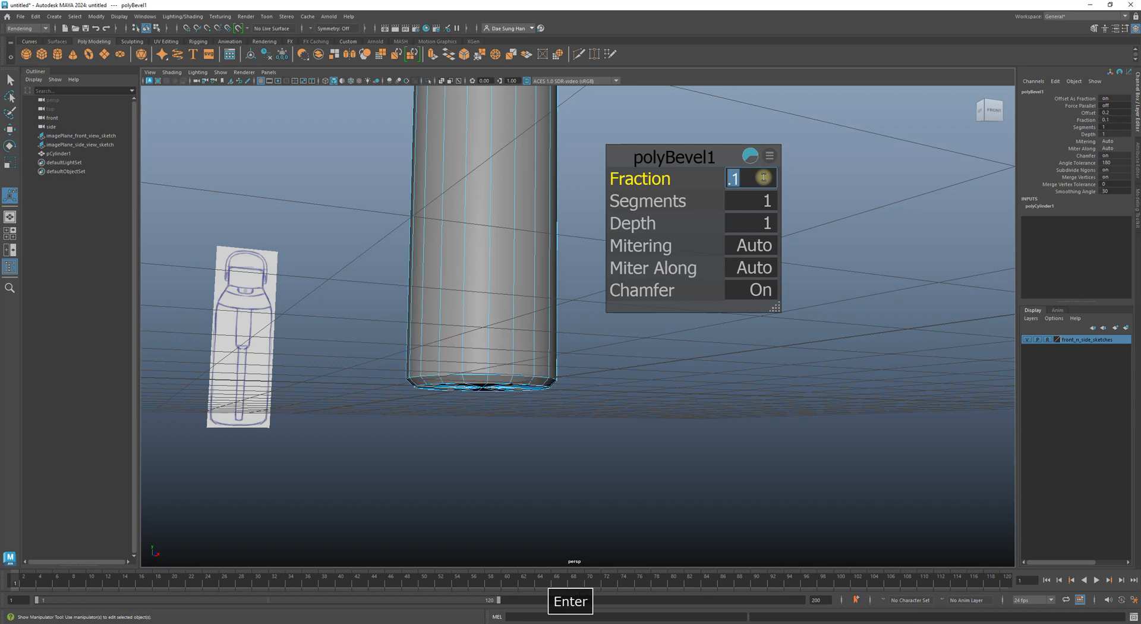
- Examine the single-segment bevel around the cylinder's base from the side and from below
{"action": "left_click_drag", "start_coordinate": [548, 339], "coordinate": [582, 343], "text": "alt"}
{"action": "middle_click_drag", "start_coordinate": [532, 304], "coordinate": [492, 385], "text": "alt"}
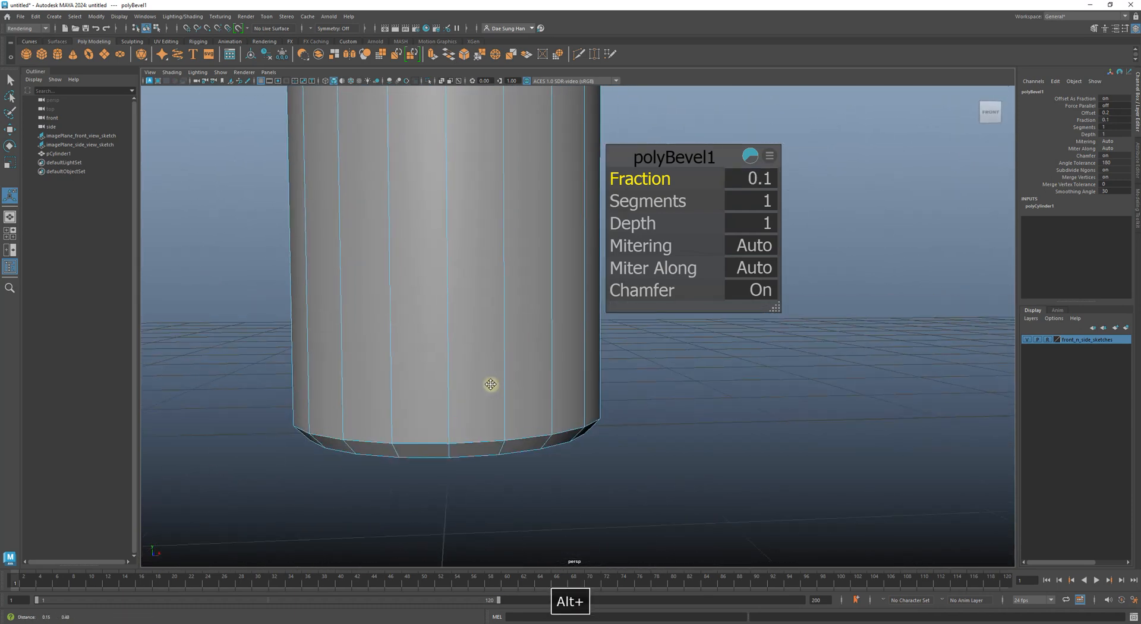
{"action": "right_click_drag", "start_coordinate": [492, 385], "coordinate": [418, 331], "text": "alt"}
{"action": "middle_click_drag", "start_coordinate": [508, 275], "coordinate": [462, 351], "text": "alt"}
{"action": "left_click_drag", "start_coordinate": [463, 351], "coordinate": [499, 349], "text": "alt"}
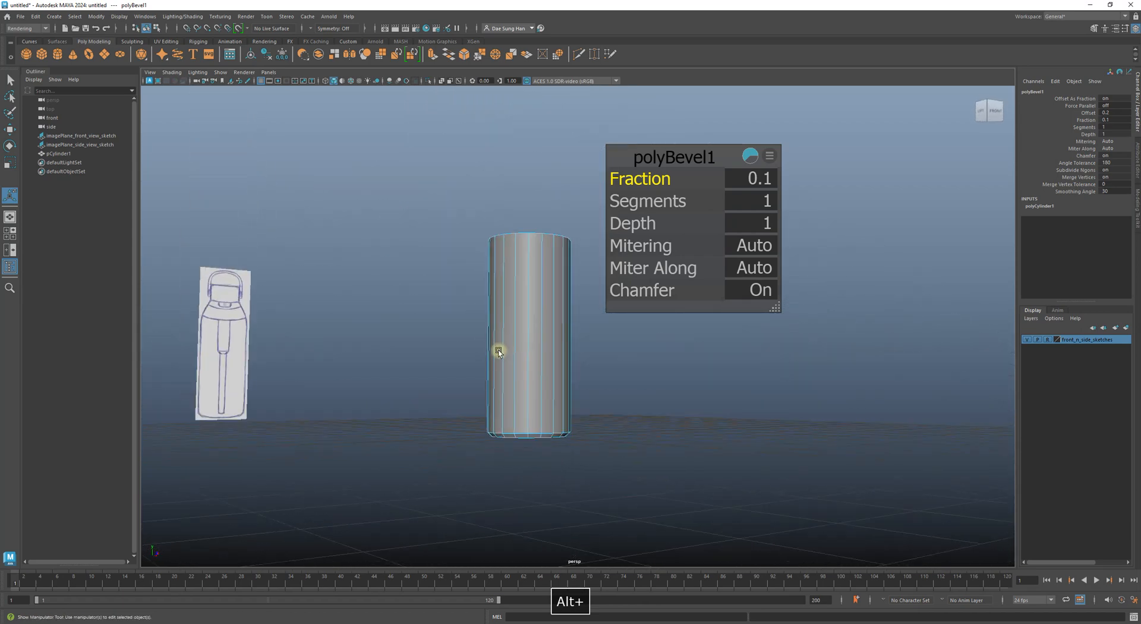
{"action": "middle_click_drag", "start_coordinate": [499, 349], "coordinate": [515, 282], "text": "alt"}
{"action": "right_click_drag", "start_coordinate": [427, 303], "coordinate": [576, 382], "text": "alt"}
{"action": "left_click_drag", "start_coordinate": [575, 383], "coordinate": [567, 375], "text": "alt"}
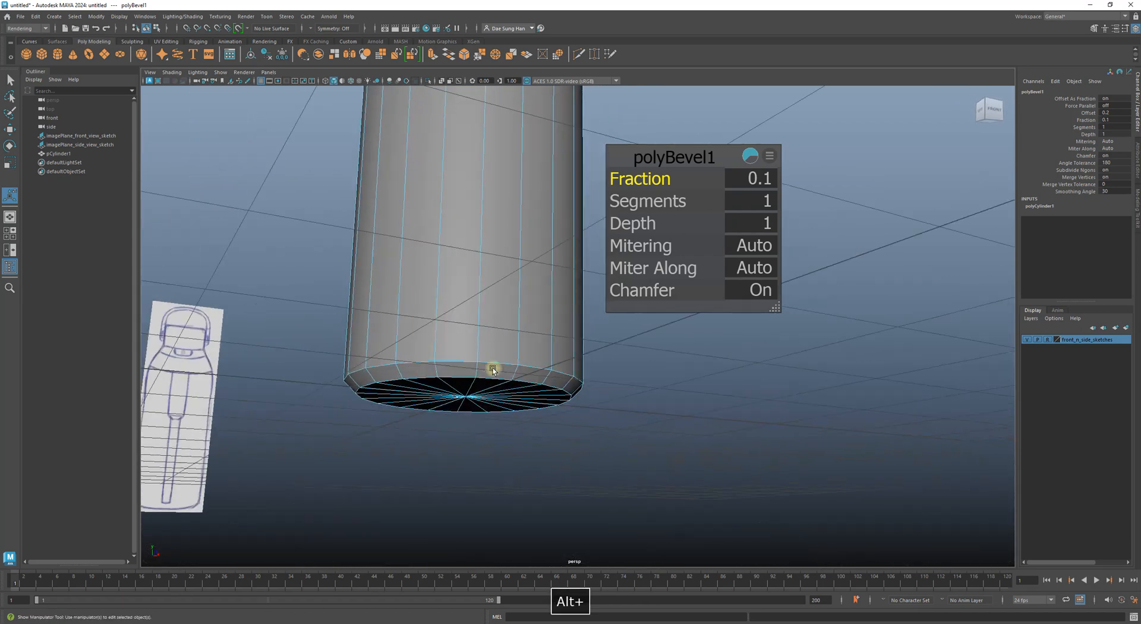
- Try 2 segments on the bottom bevel and check the rounding from below the base
{"action": "left_click", "coordinate": [746, 200]}
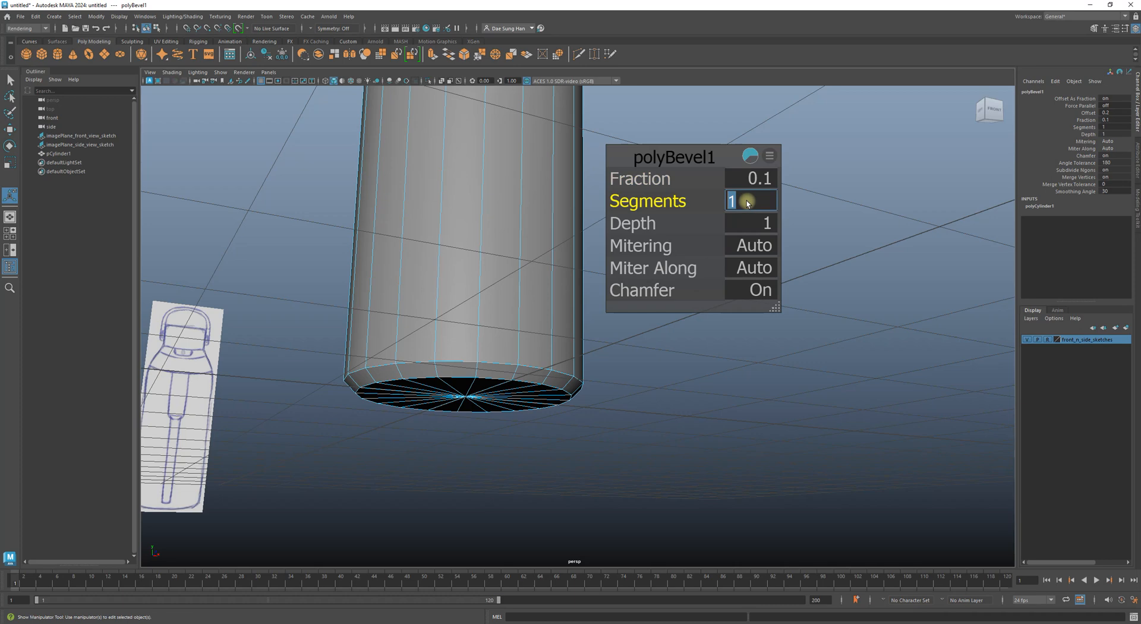
{"action": "type", "text": "2"}
{"action": "key", "text": "Return"}
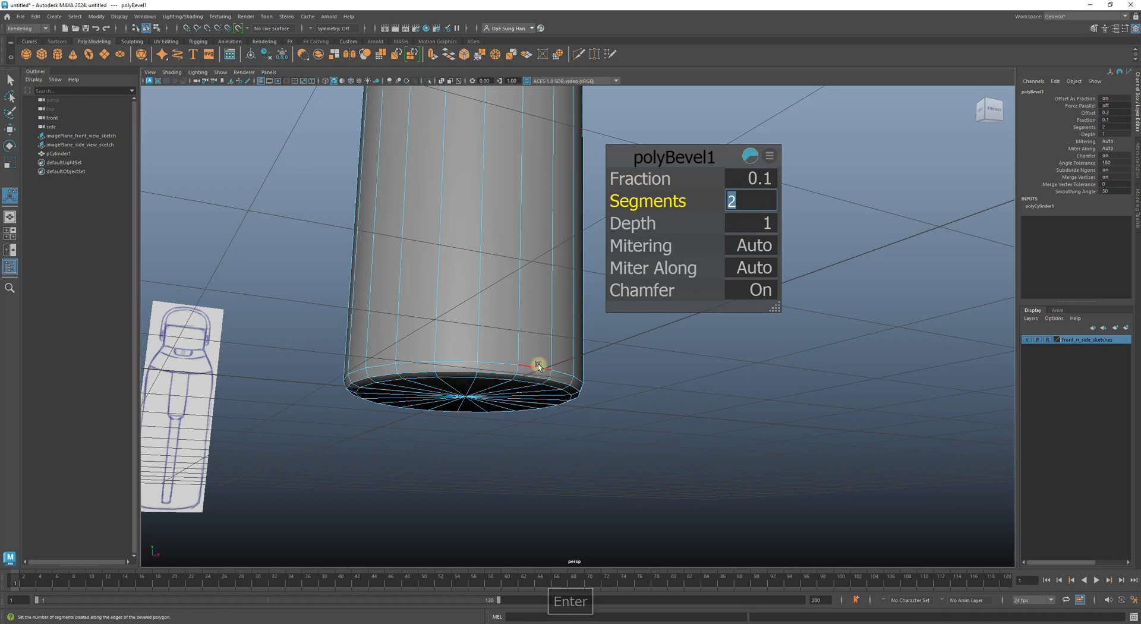
{"action": "left_click_drag", "start_coordinate": [547, 322], "coordinate": [515, 333], "text": "alt"}
{"action": "middle_click_drag", "start_coordinate": [514, 333], "coordinate": [572, 226], "text": "alt"}
{"action": "left_click_drag", "start_coordinate": [573, 227], "coordinate": [588, 202], "text": "alt"}
{"action": "right_click_drag", "start_coordinate": [588, 202], "coordinate": [635, 239], "text": "alt"}
{"action": "middle_click_drag", "start_coordinate": [634, 239], "coordinate": [626, 258], "text": "alt"}
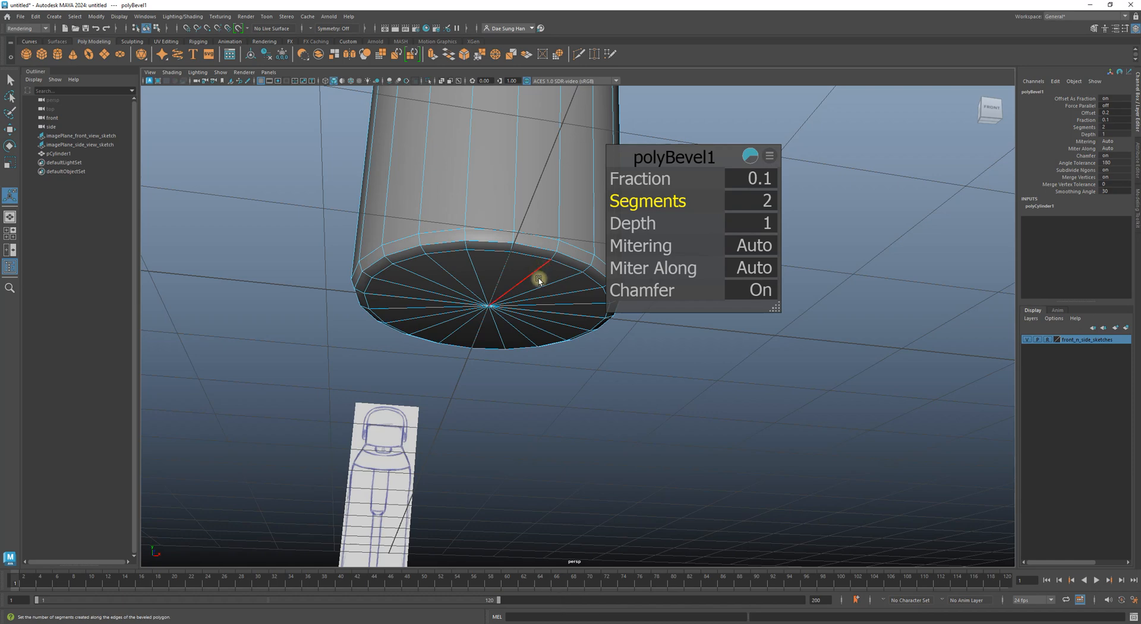
- Set the bottom bevel's Segments to 3 and view the base in profile
{"action": "left_click", "coordinate": [772, 205]}
{"action": "type", "text": "3"}
{"action": "key", "text": "Return"}
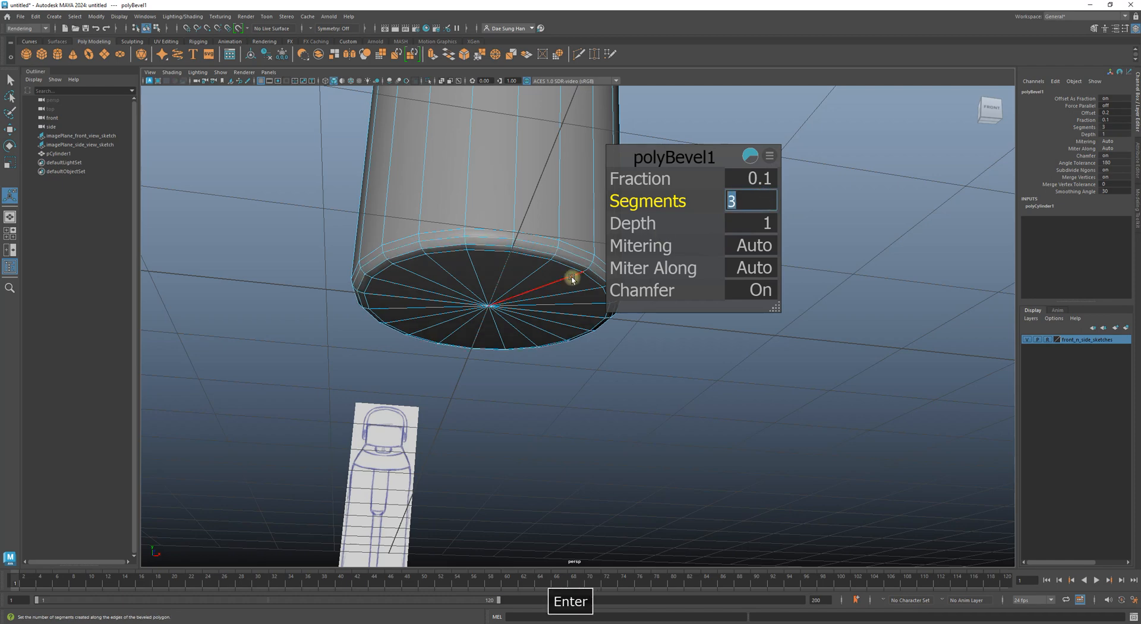
{"action": "left_click_drag", "start_coordinate": [572, 280], "coordinate": [387, 296], "text": "alt"}
- Return the cylinder to object mode and clear the selection
{"action": "right_click", "coordinate": [410, 251]}
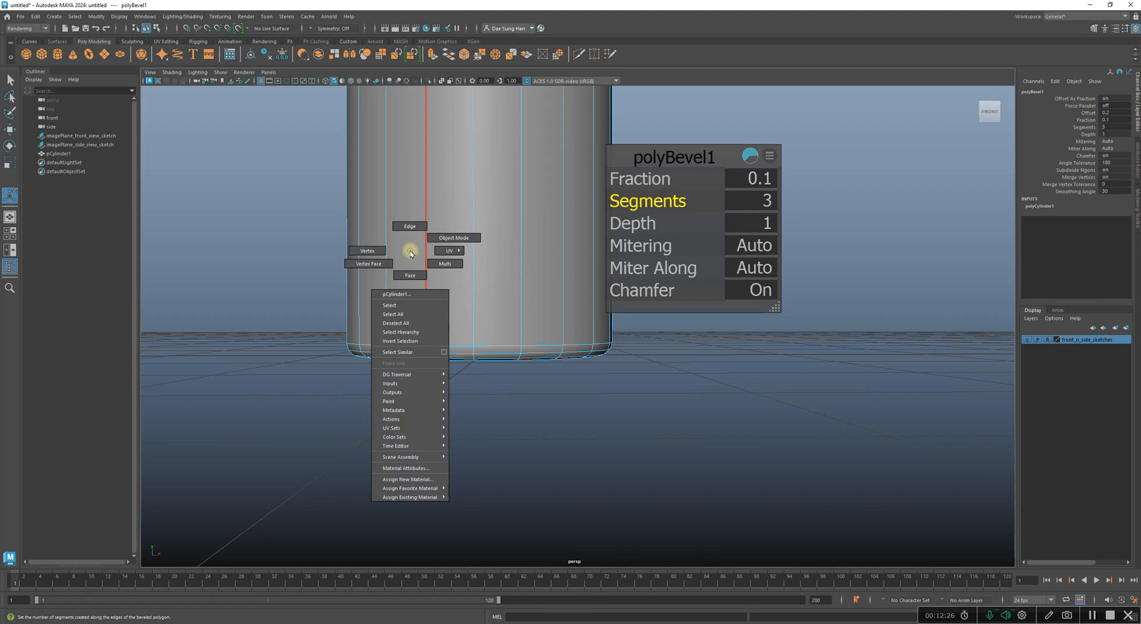
{"action": "right_click_drag", "start_coordinate": [410, 252], "coordinate": [510, 213]}
{"action": "right_click", "coordinate": [414, 249]}
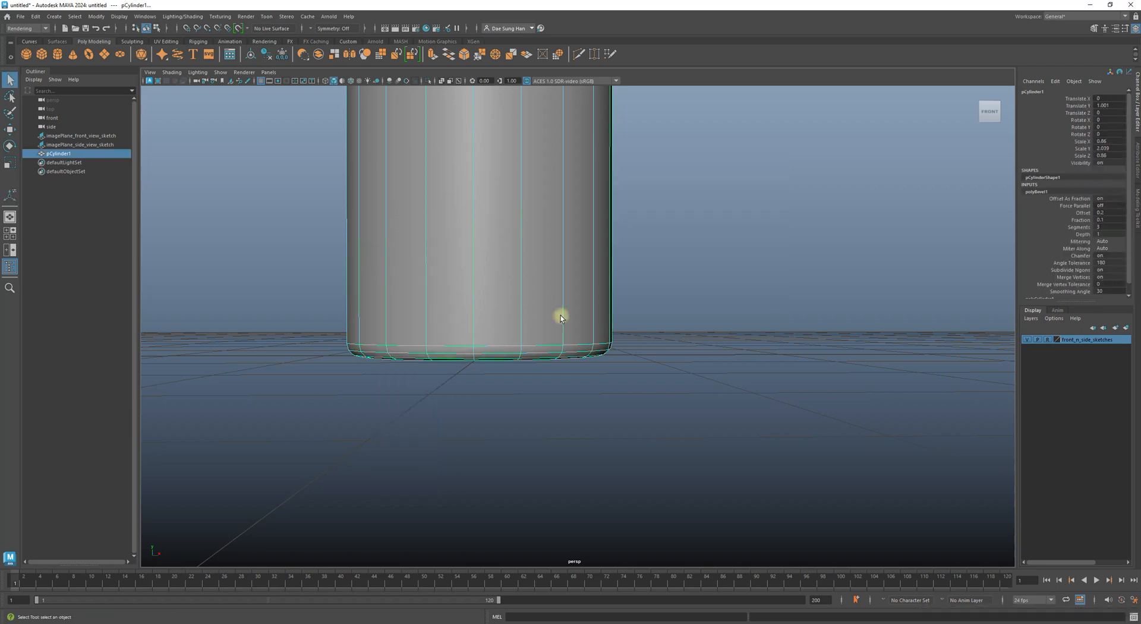
{"action": "left_click", "coordinate": [644, 398]}
- Preview the cylinder with smooth mesh display and examine its rounded base from below and from the side
{"action": "left_click_drag", "start_coordinate": [644, 398], "coordinate": [633, 322], "text": "alt"}
{"action": "right_click_drag", "start_coordinate": [634, 322], "coordinate": [504, 295], "text": "alt"}
{"action": "left_click", "coordinate": [581, 298]}
{"action": "mouse_move", "coordinate": [581, 297]}
{"action": "left_mouse_down", "text": "alt"}
{"action": "mouse_move", "coordinate": [545, 286]}
{"action": "mouse_move", "coordinate": [543, 301]}
{"action": "mouse_move", "coordinate": [585, 285]}
{"action": "left_mouse_up", "text": "alt"}
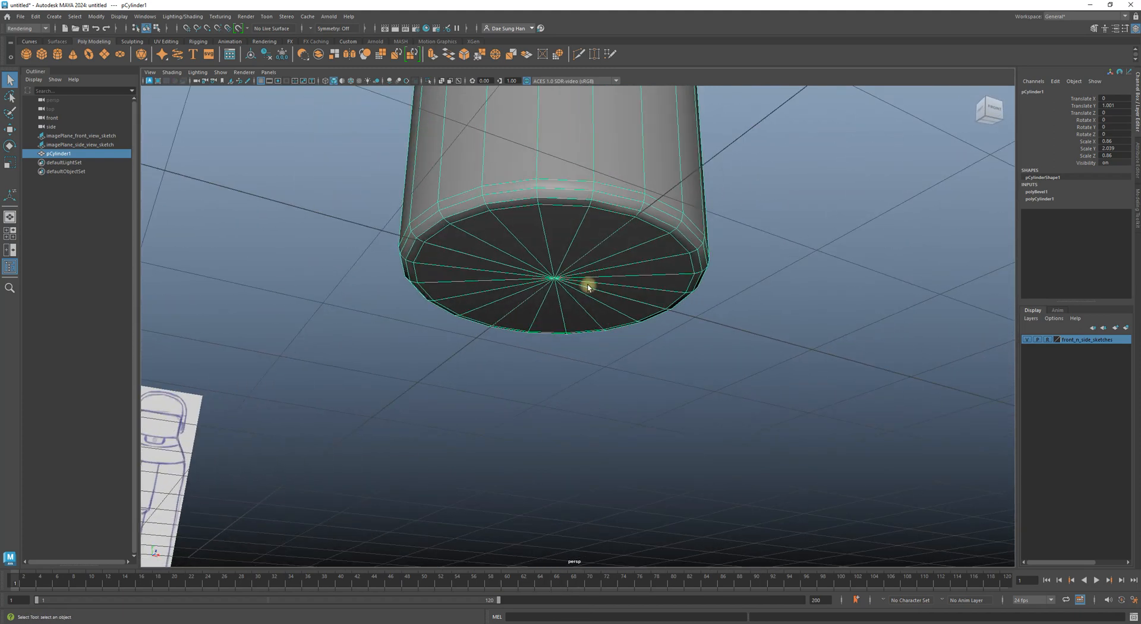
{"action": "left_click", "coordinate": [748, 365]}
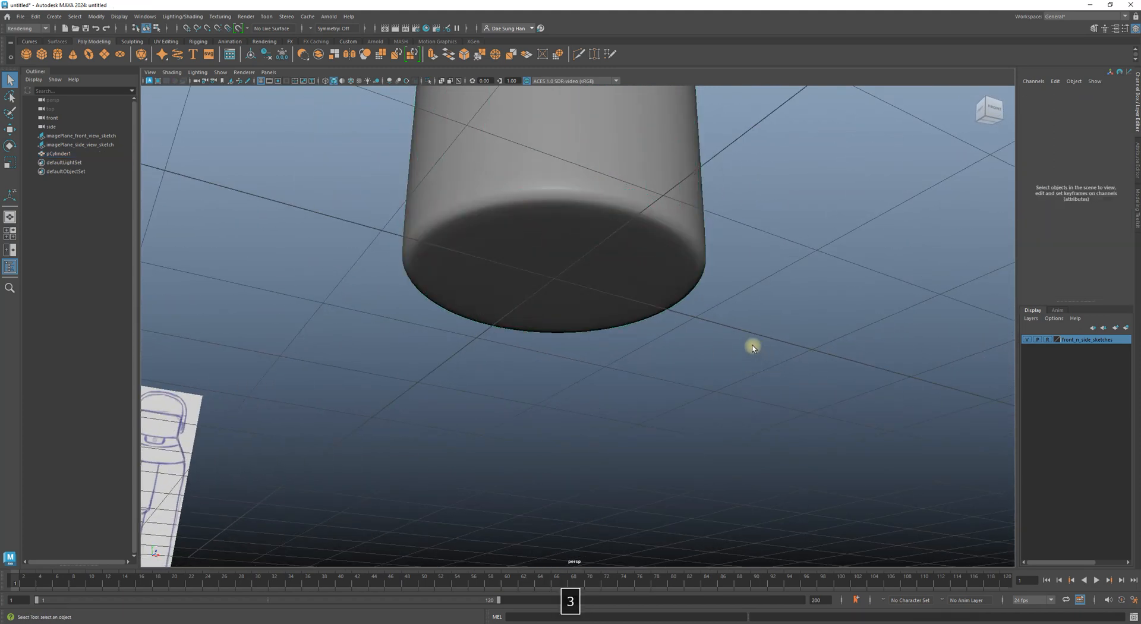
{"action": "mouse_move", "coordinate": [754, 341]}
{"action": "left_mouse_down", "text": "alt"}
{"action": "mouse_move", "coordinate": [738, 321]}
{"action": "mouse_move", "coordinate": [723, 351]}
{"action": "mouse_move", "coordinate": [761, 364]}
{"action": "mouse_move", "coordinate": [716, 361]}
{"action": "mouse_move", "coordinate": [728, 360]}
{"action": "left_mouse_up", "text": "alt"}
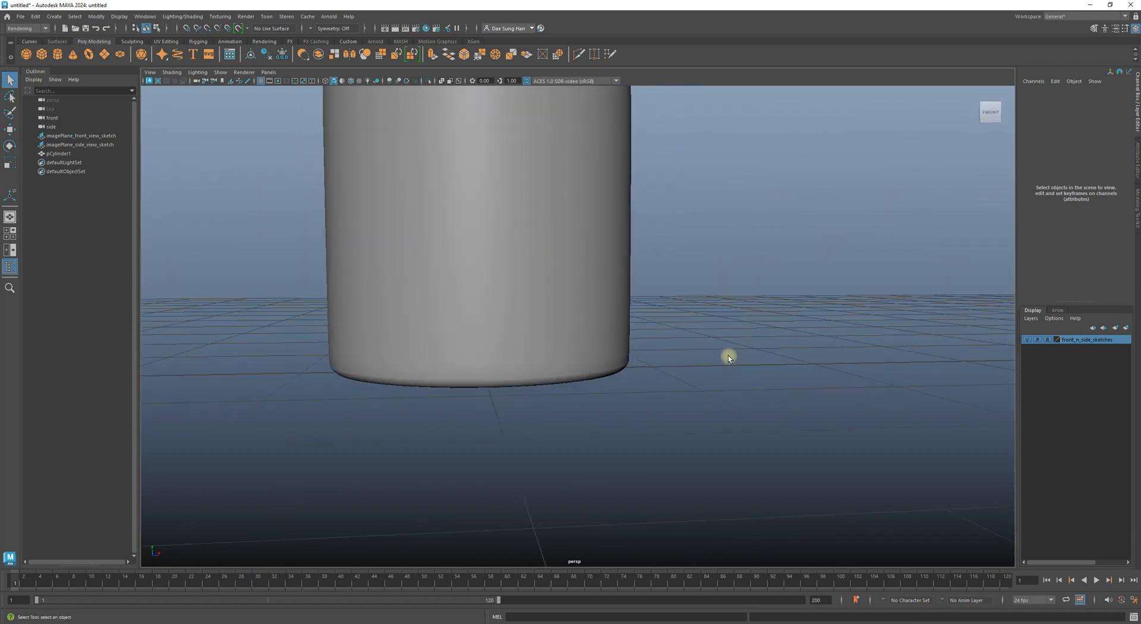
{"action": "left_click", "coordinate": [606, 289]}
{"action": "left_click_drag", "start_coordinate": [562, 309], "coordinate": [578, 289], "text": "alt"}
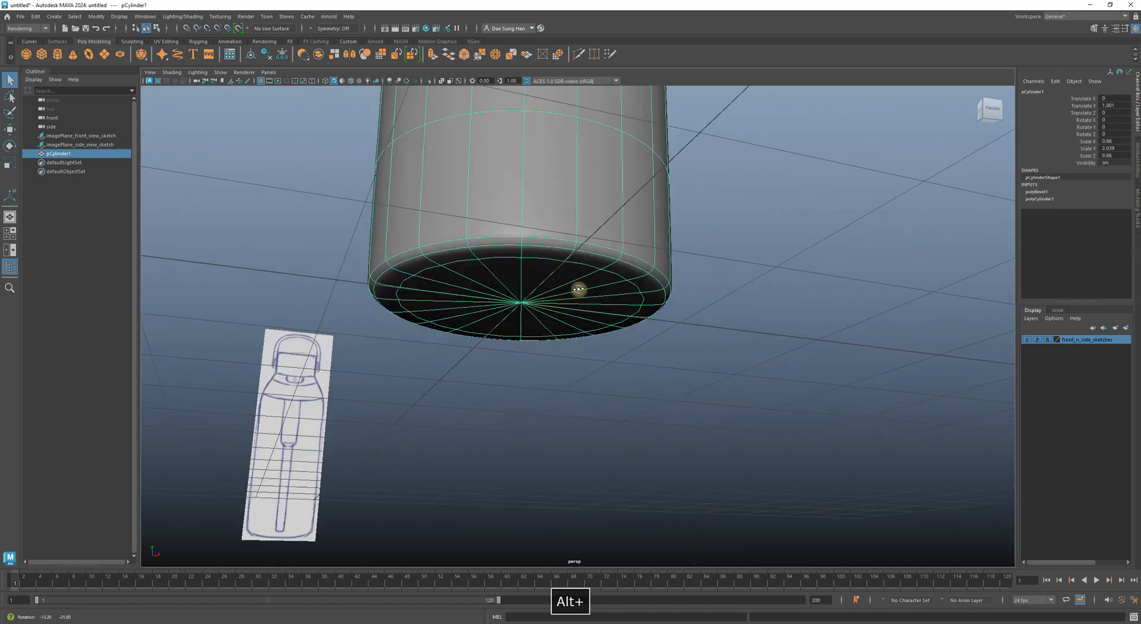
{"action": "left_click", "coordinate": [741, 326]}
{"action": "mouse_move", "coordinate": [565, 230]}
{"action": "left_mouse_down", "text": "alt"}
{"action": "mouse_move", "coordinate": [560, 242]}
{"action": "mouse_move", "coordinate": [542, 226]}
{"action": "mouse_move", "coordinate": [693, 303]}
{"action": "mouse_move", "coordinate": [483, 211]}
{"action": "mouse_move", "coordinate": [534, 247]}
{"action": "left_mouse_up", "text": "alt"}
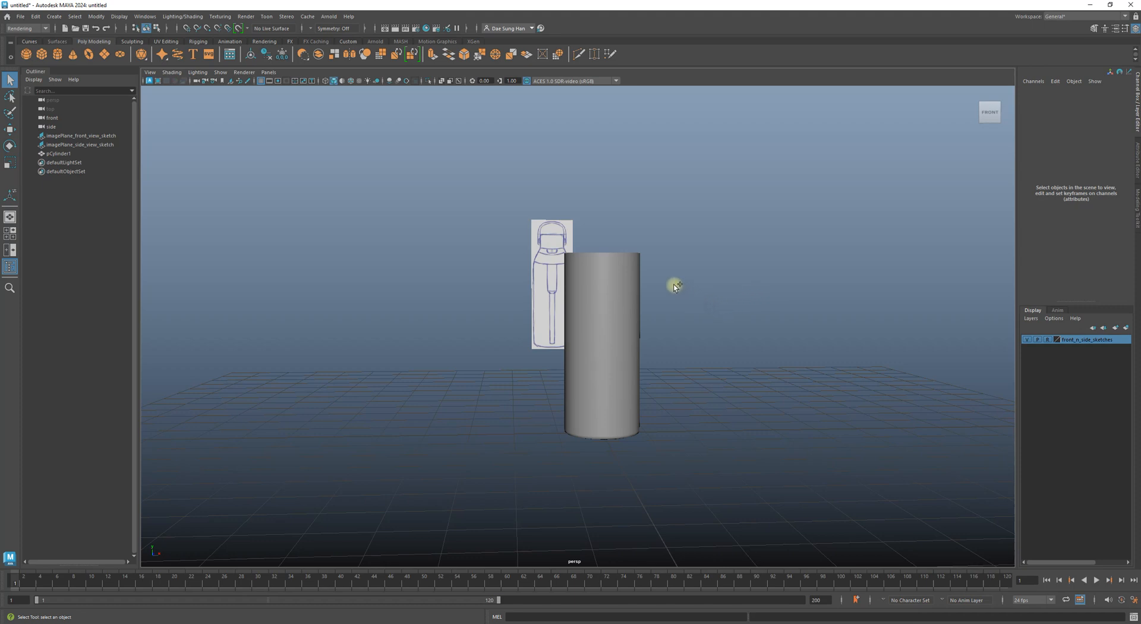
- Save the scene as Brita_Water_Bottle_Modeling_01 in Maya Binary format in the project's scenes folder
{"action": "key", "text": "ctrl+shift+s"}
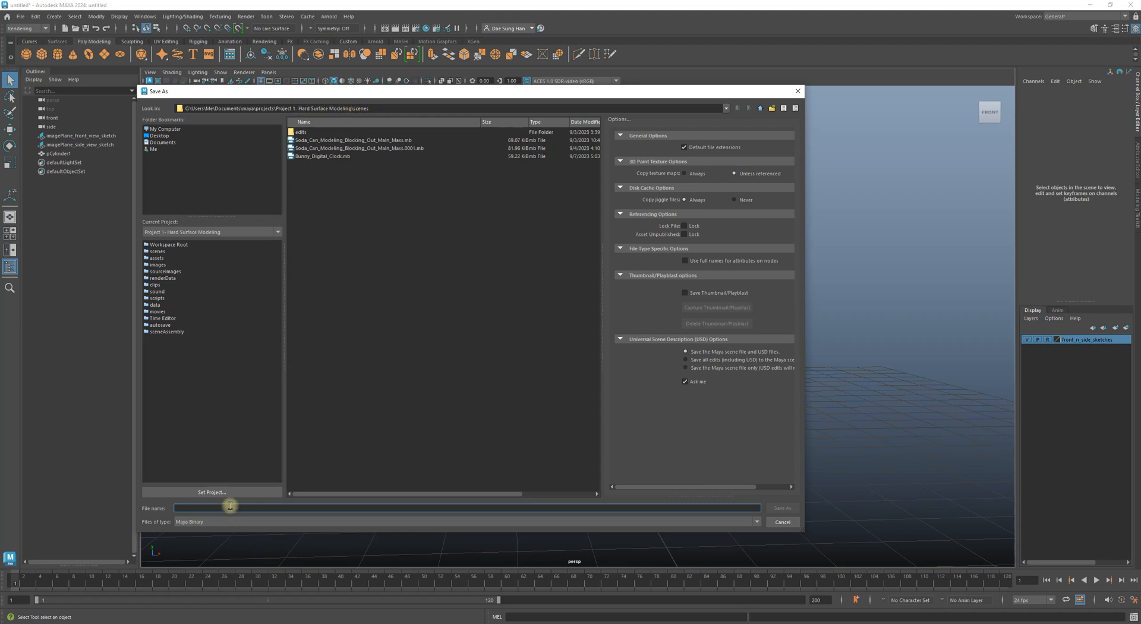
{"action": "type", "text": "Brita_"}
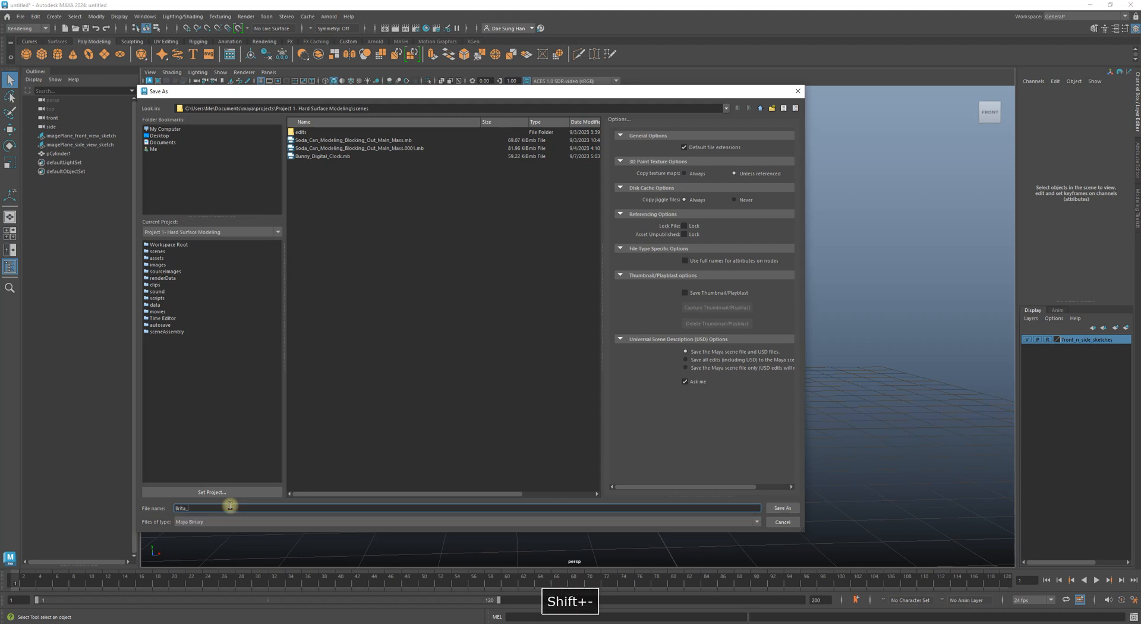
{"action": "type", "text": "Water"}
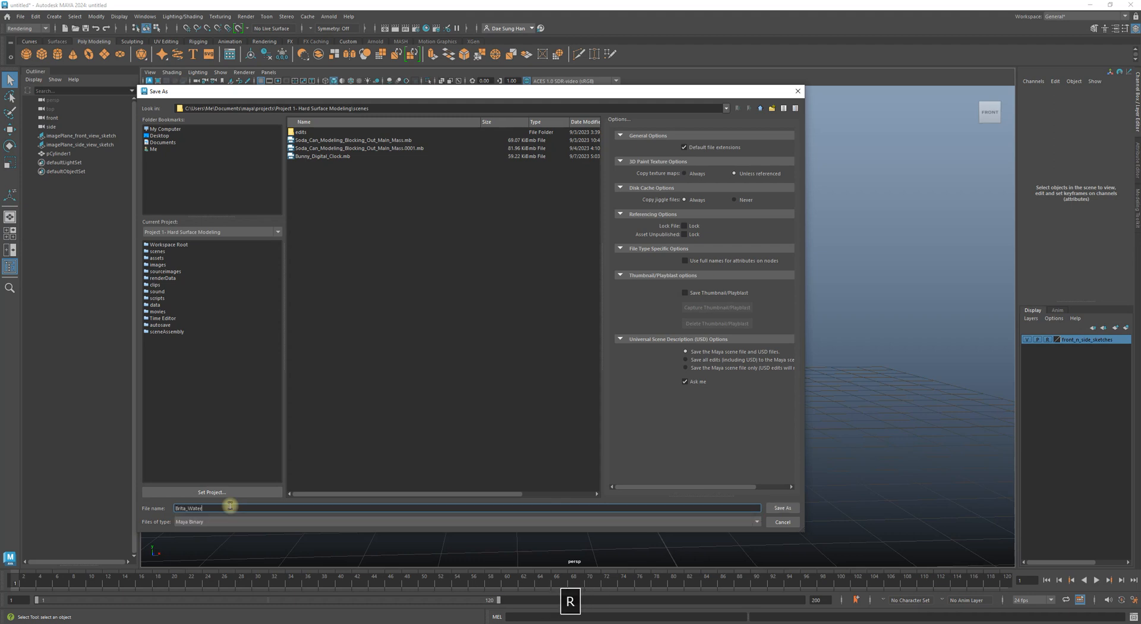
{"action": "type", "text": "_Bottle_"}
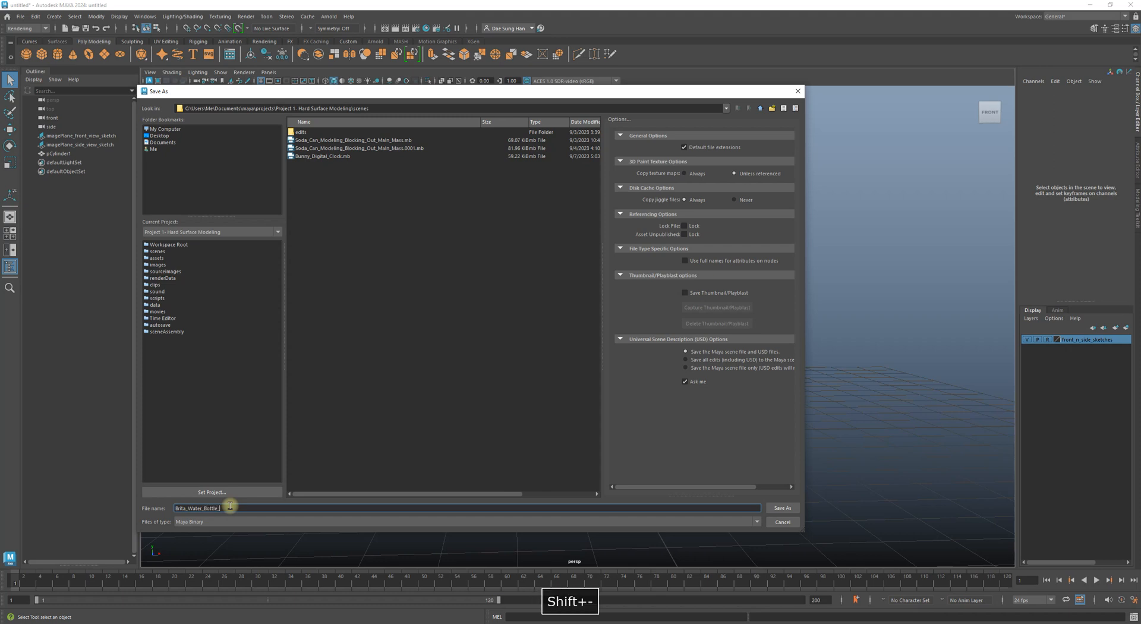
{"action": "type", "text": "Modeling"}
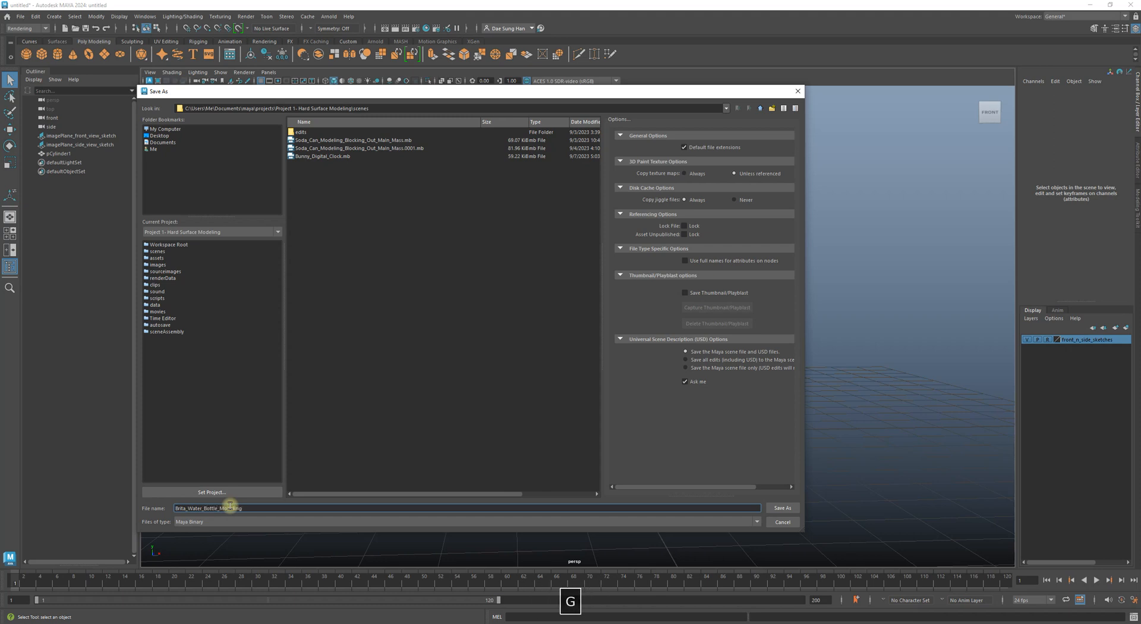
{"action": "type", "text": "_01"}
{"action": "key", "text": "Return"}
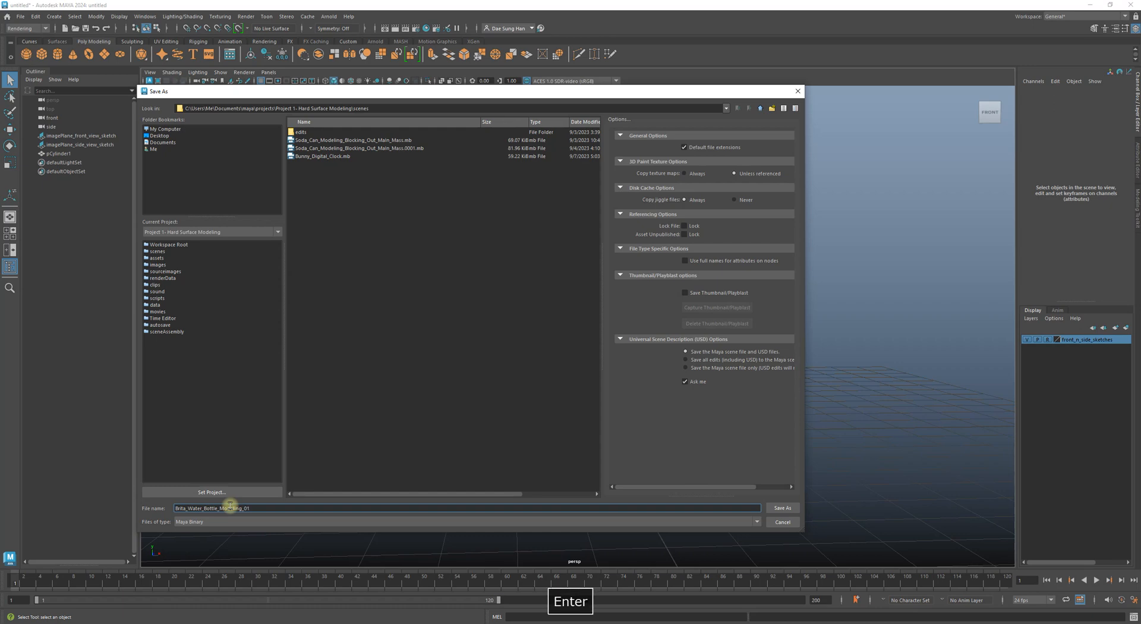
- Select the cylinder and examine its upper end in perspective against the shoulder in the front sketch
{"action": "left_click", "coordinate": [618, 411]}
{"action": "left_click_drag", "start_coordinate": [618, 411], "coordinate": [646, 350], "text": "alt"}
{"action": "right_click_drag", "start_coordinate": [647, 351], "coordinate": [855, 473], "text": "alt"}
{"action": "middle_click_drag", "start_coordinate": [692, 395], "coordinate": [624, 288], "text": "alt"}
{"action": "right_click_drag", "start_coordinate": [624, 288], "coordinate": [735, 325], "text": "alt"}
{"action": "left_click_drag", "start_coordinate": [701, 261], "coordinate": [687, 326], "text": "alt"}
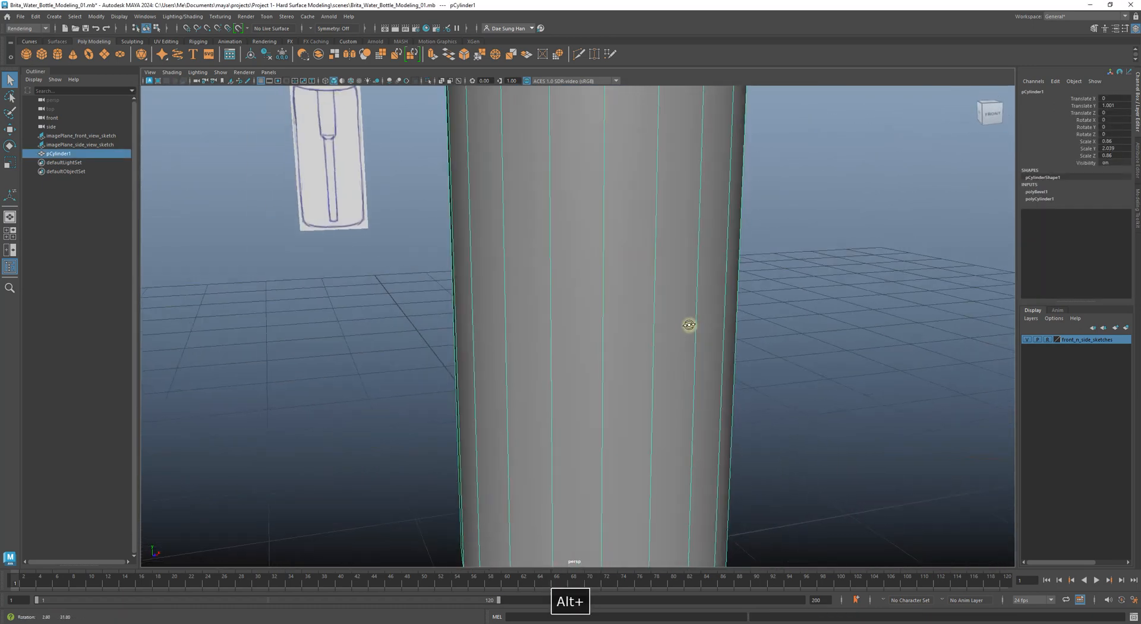
{"action": "right_click_drag", "start_coordinate": [687, 326], "coordinate": [575, 287], "text": "alt"}
{"action": "middle_click_drag", "start_coordinate": [567, 285], "coordinate": [546, 376], "text": "alt"}
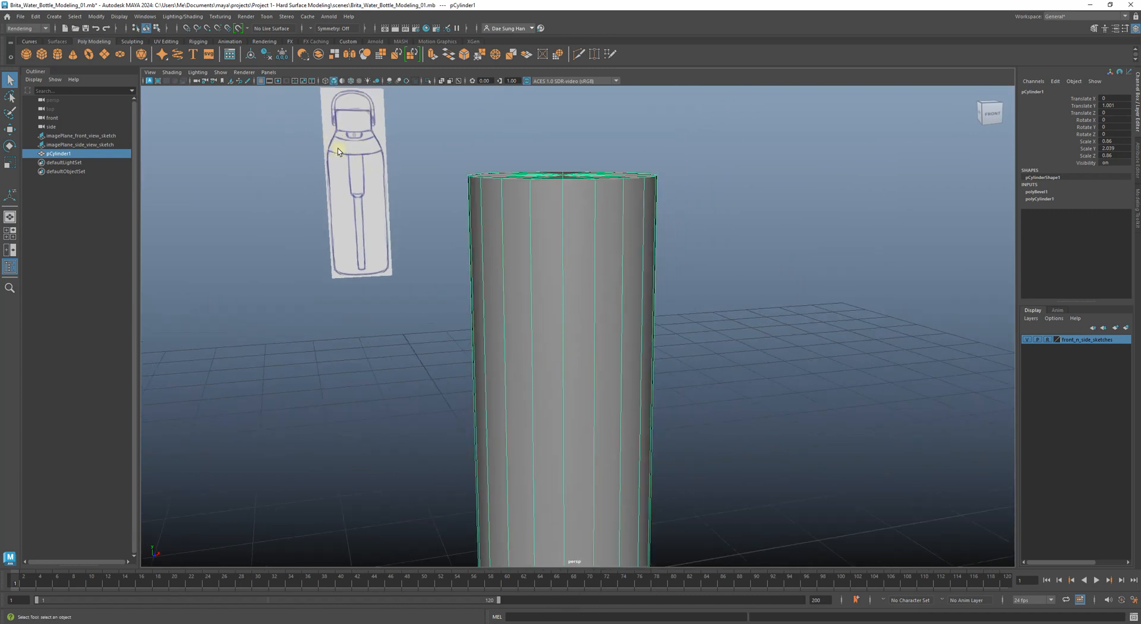
- Compare the whole cylinder with the bottle sketch in a full-size side view and clear the selection
{"action": "key", "text": "space"}
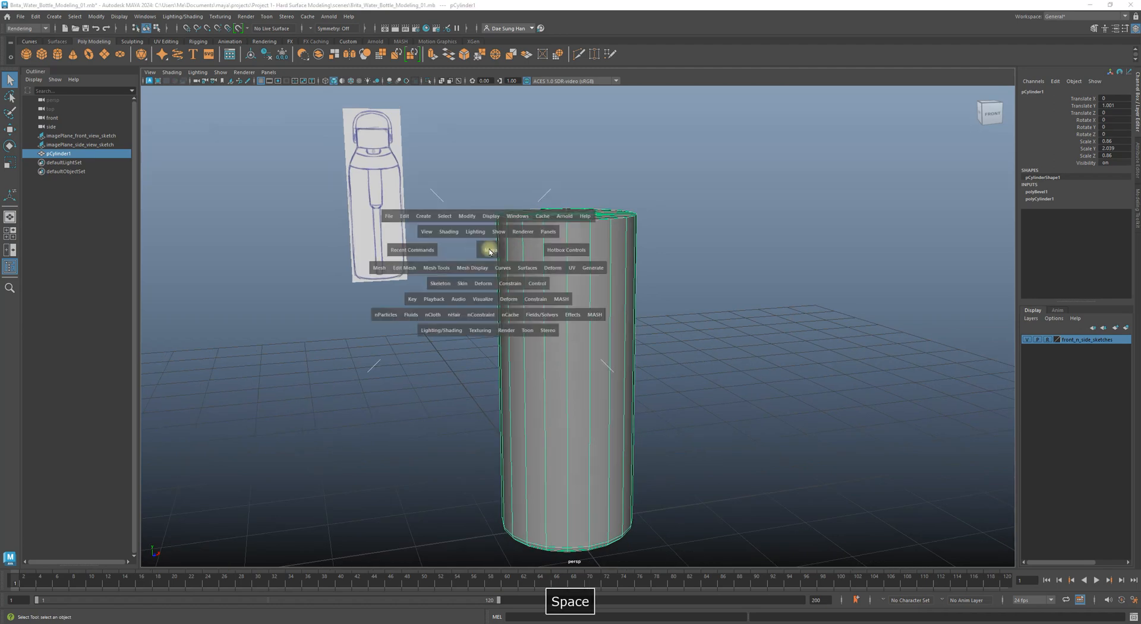
{"action": "middle_click_drag", "start_coordinate": [726, 331], "coordinate": [690, 386], "text": "alt"}
{"action": "right_click_drag", "start_coordinate": [690, 385], "coordinate": [830, 420], "text": "alt"}
{"action": "key", "text": "space"}
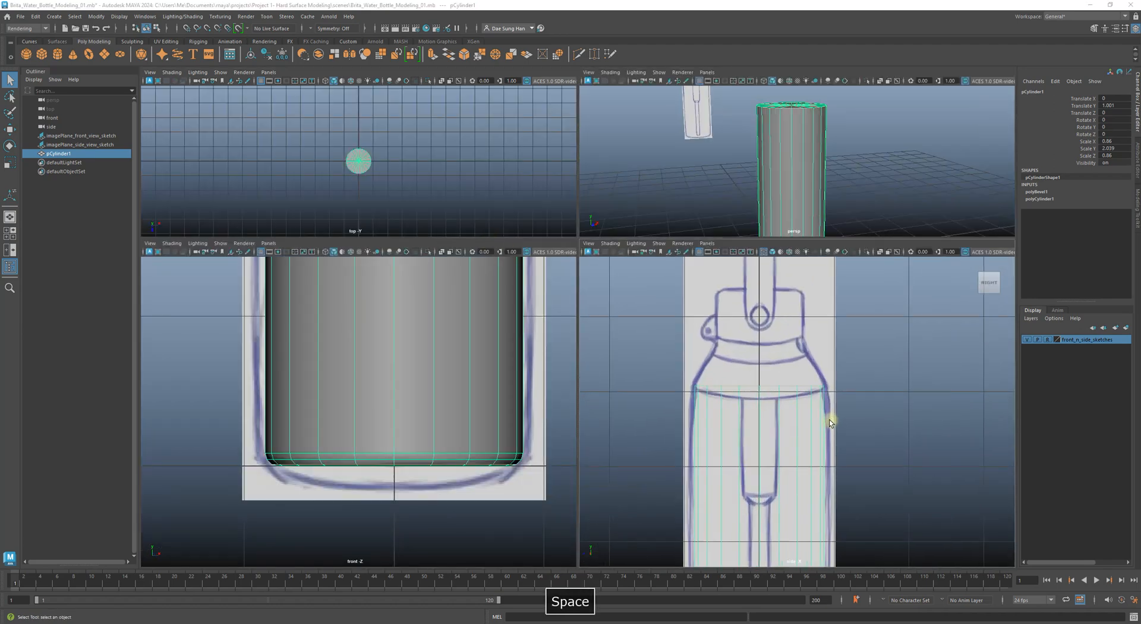
{"action": "right_click_drag", "start_coordinate": [767, 377], "coordinate": [809, 352], "text": "alt"}
{"action": "middle_click_drag", "start_coordinate": [747, 324], "coordinate": [747, 333], "text": "alt"}
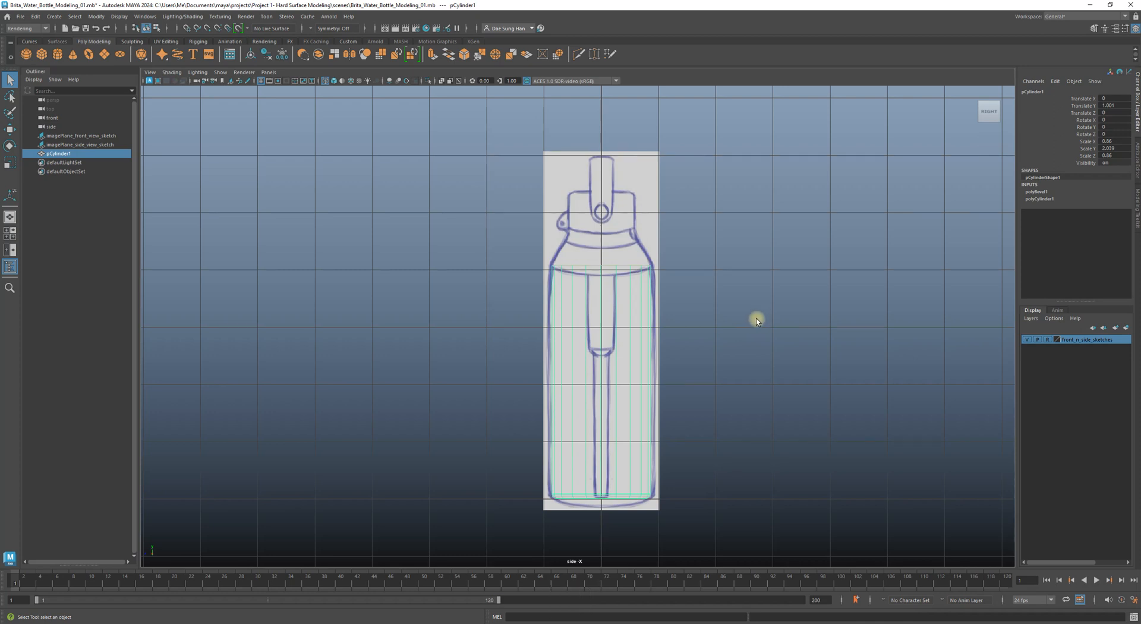
{"action": "left_click", "coordinate": [729, 321]}
{"action": "key", "text": "space"}
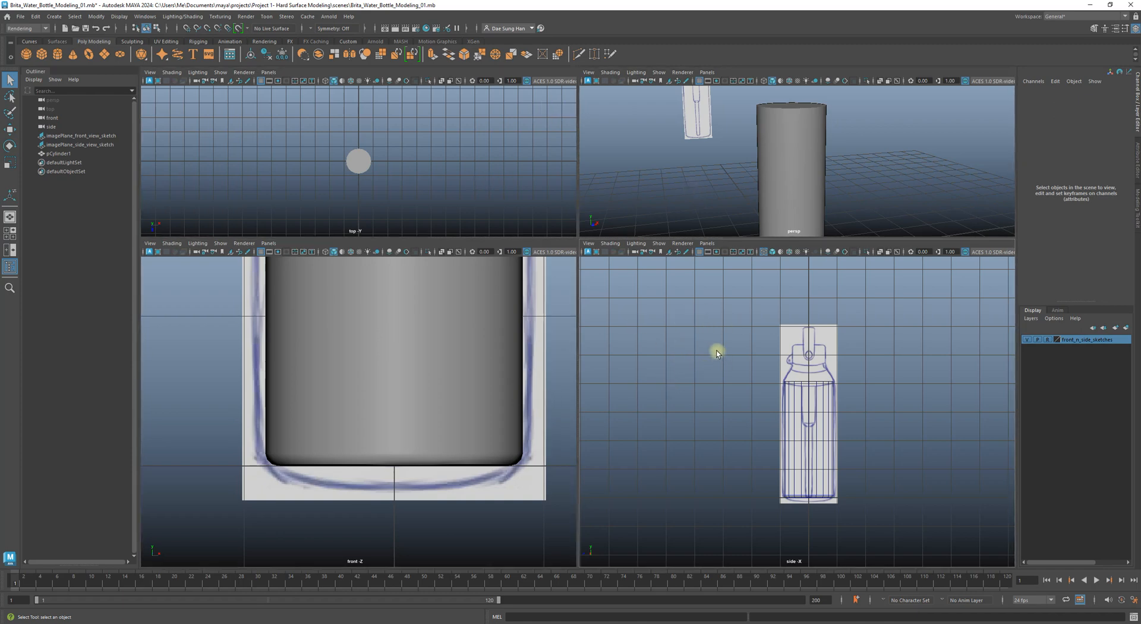
{"action": "key", "text": "space"}
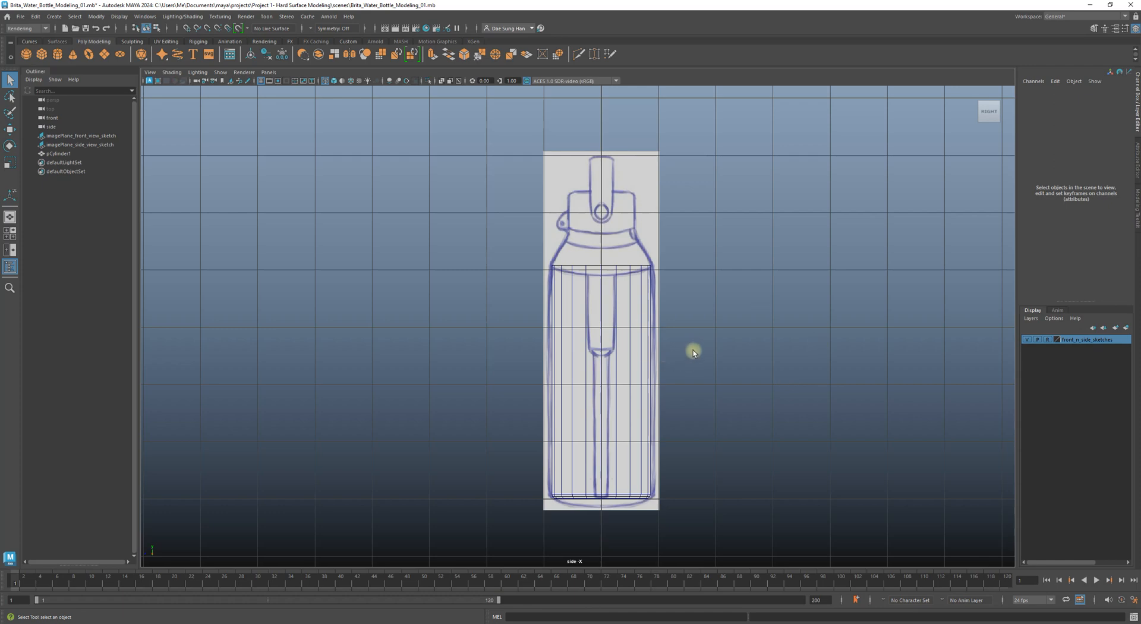
{"action": "key", "text": "space"}
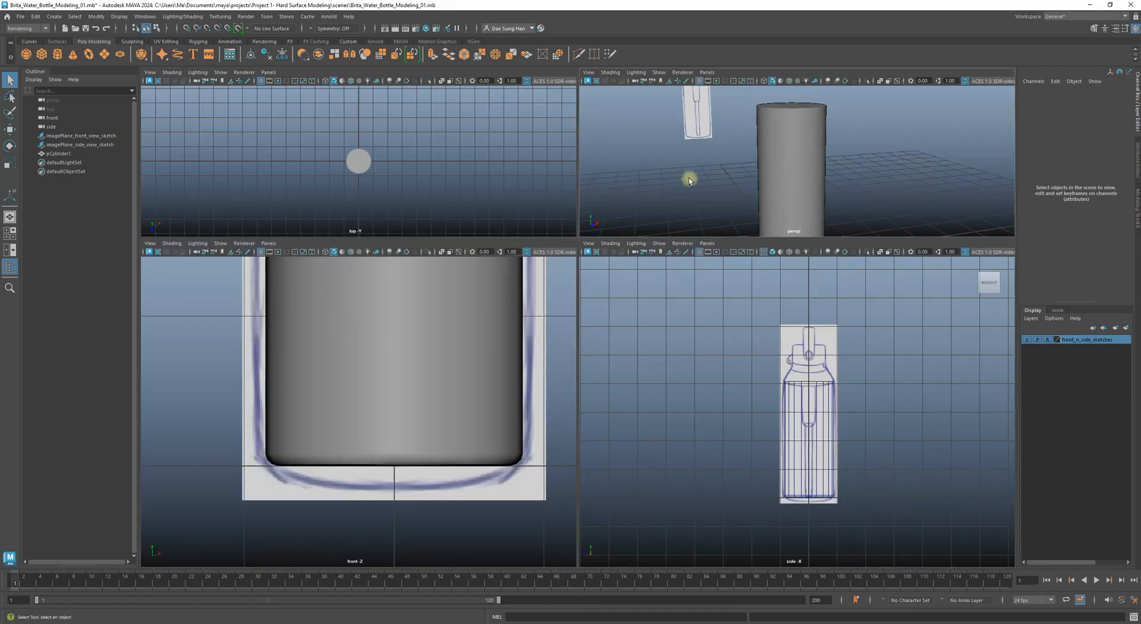
{"action": "key", "text": "space"}
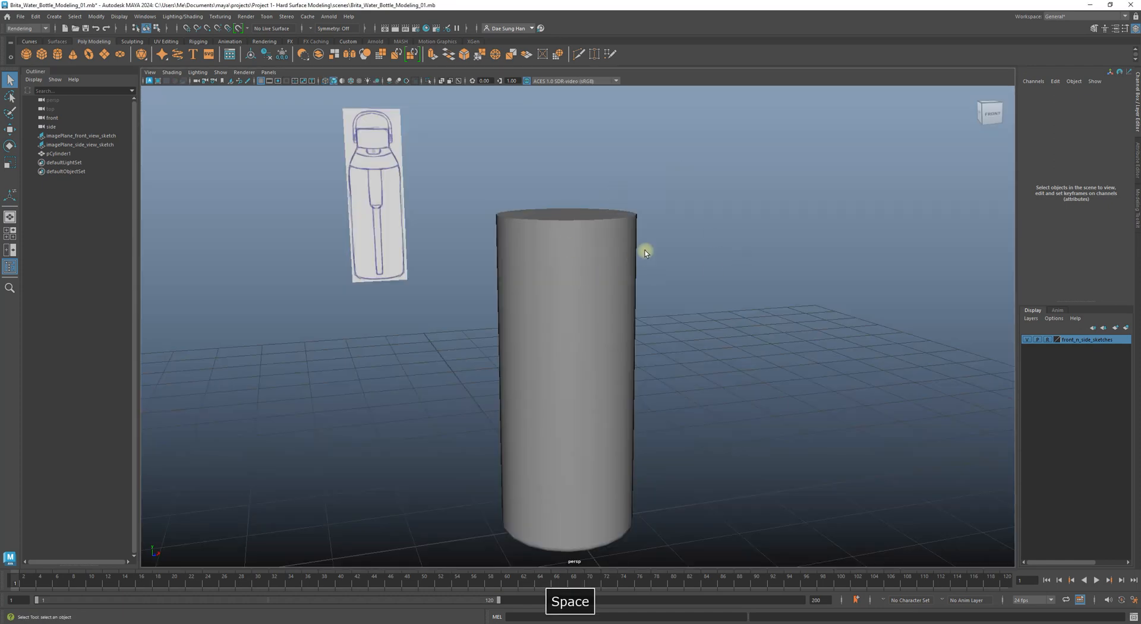
- Switch the cylinder to edge selection, with its top rim framed in the side view of the four-view layout
{"action": "key", "text": "space"}
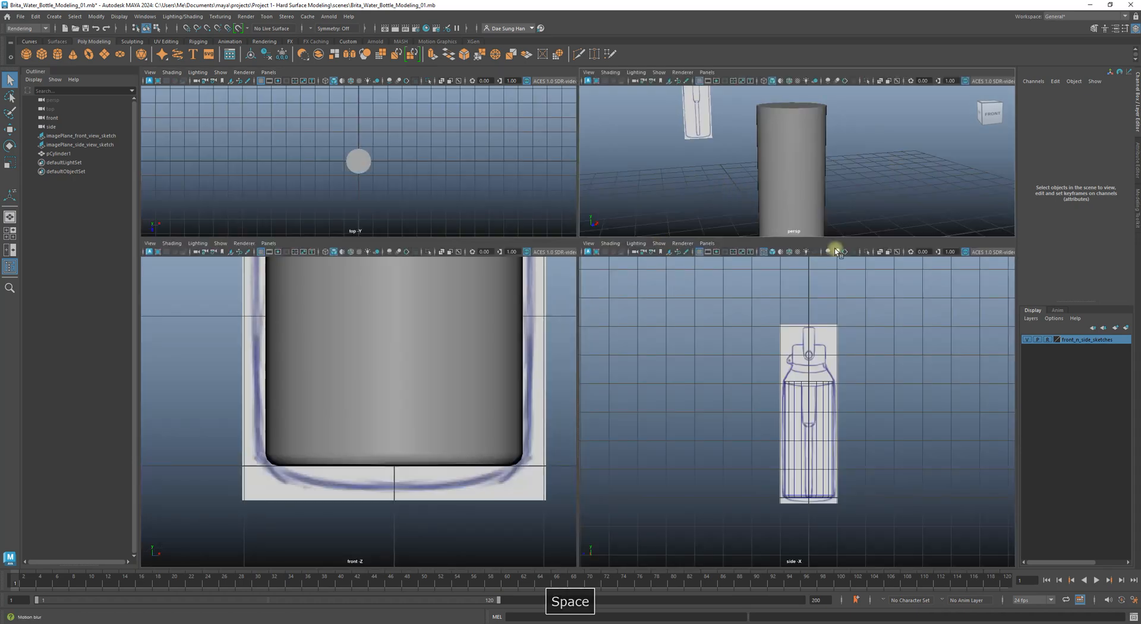
{"action": "mouse_move", "coordinate": [803, 387]}
{"action": "right_mouse_down", "text": "alt"}
{"action": "mouse_move", "coordinate": [922, 420]}
{"action": "mouse_move", "coordinate": [759, 407]}
{"action": "mouse_move", "coordinate": [822, 421]}
{"action": "right_mouse_up", "text": "alt"}
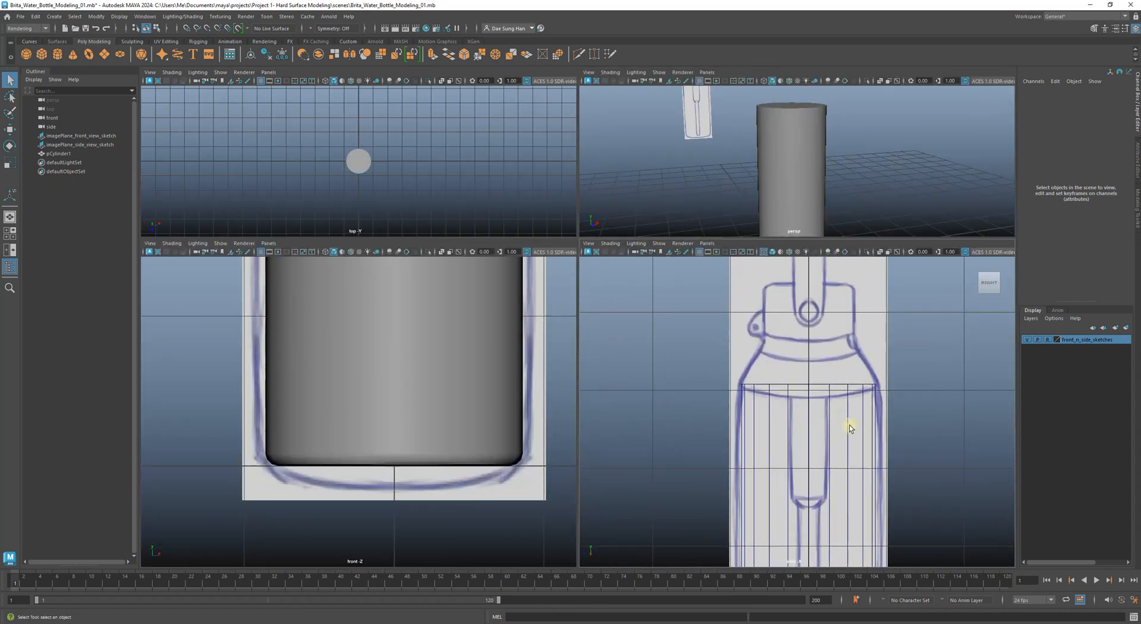
{"action": "left_click", "coordinate": [840, 410]}
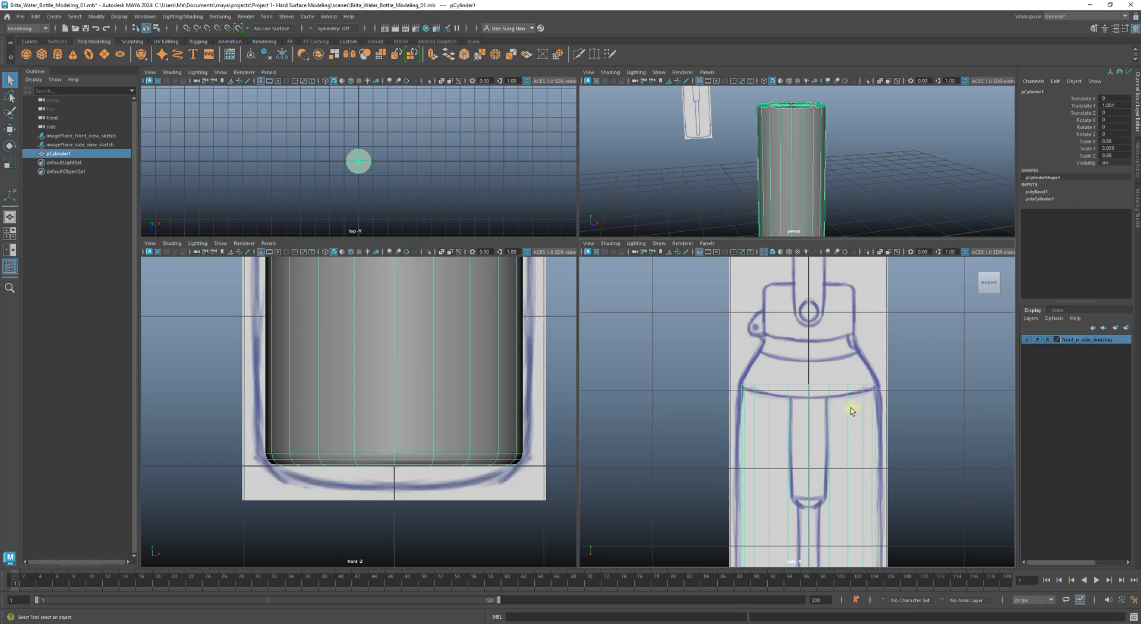
{"action": "right_click", "coordinate": [851, 410]}
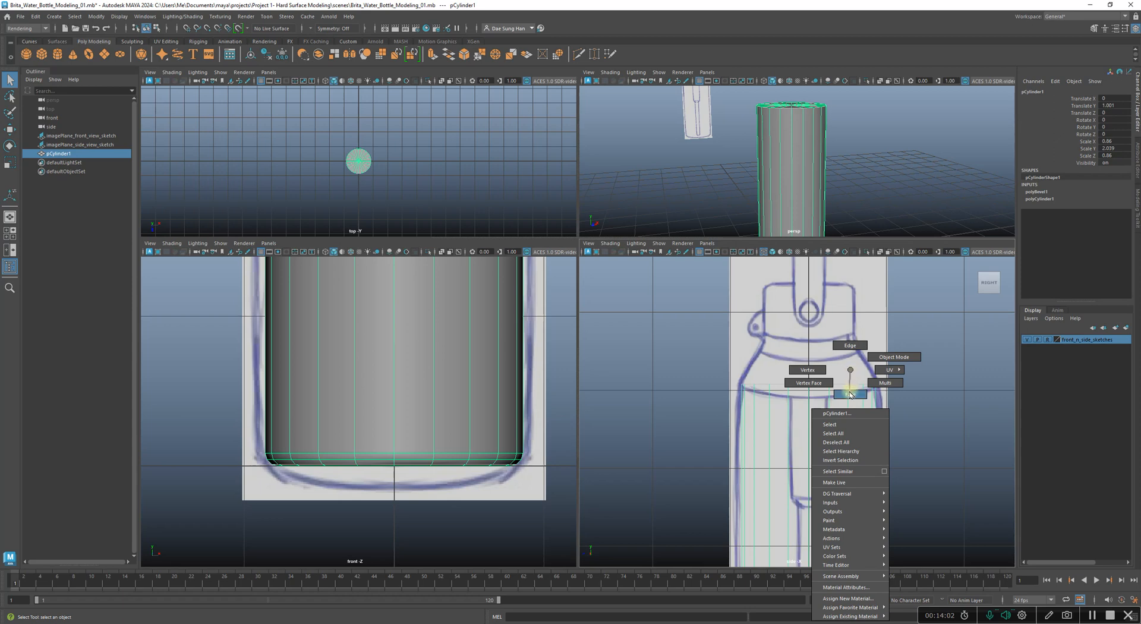
{"action": "left_click", "coordinate": [850, 346]}
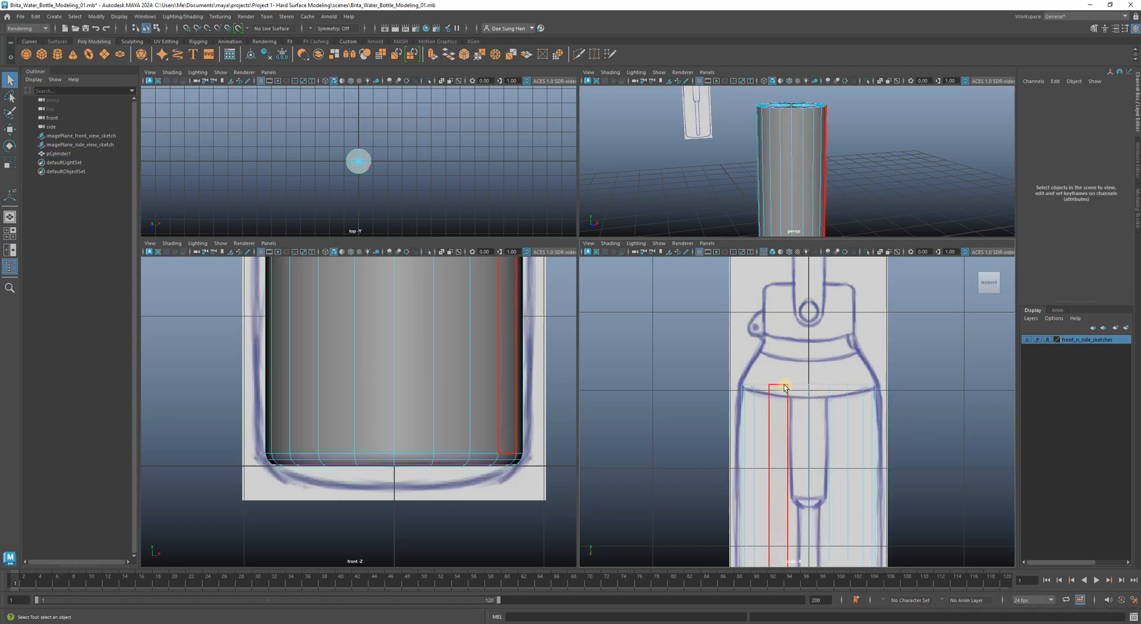
{"action": "middle_click_drag", "start_coordinate": [786, 368], "coordinate": [765, 402], "text": "alt"}
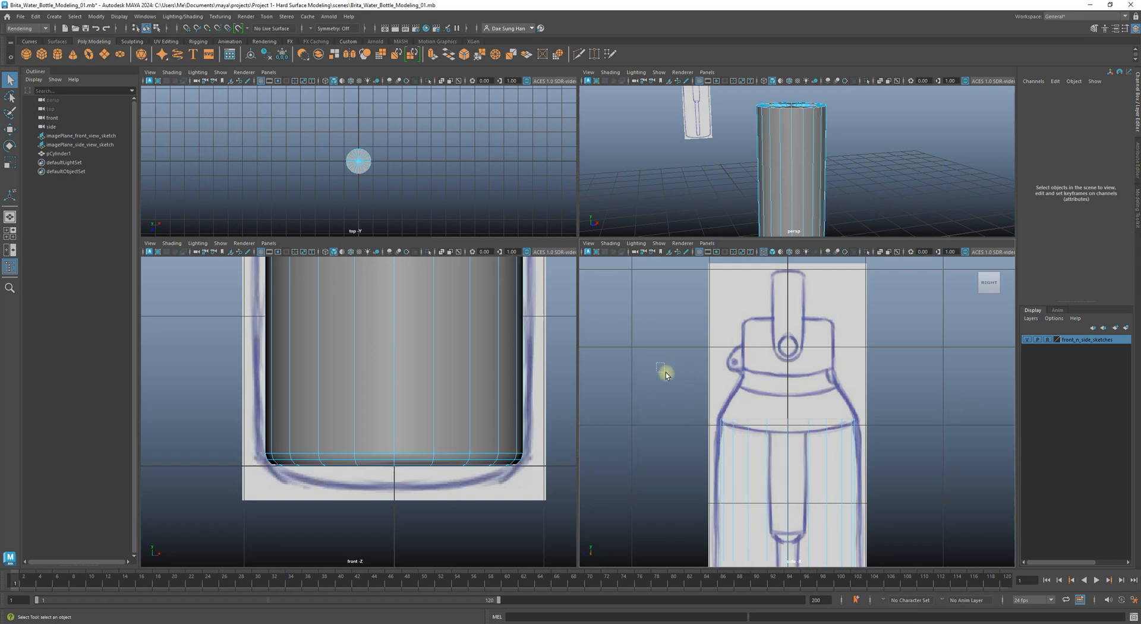
- Select the faces at the cylinder's upper end and deselect the side faces, keeping only the top cap faces selected
{"action": "left_click_drag", "start_coordinate": [666, 372], "coordinate": [909, 424]}
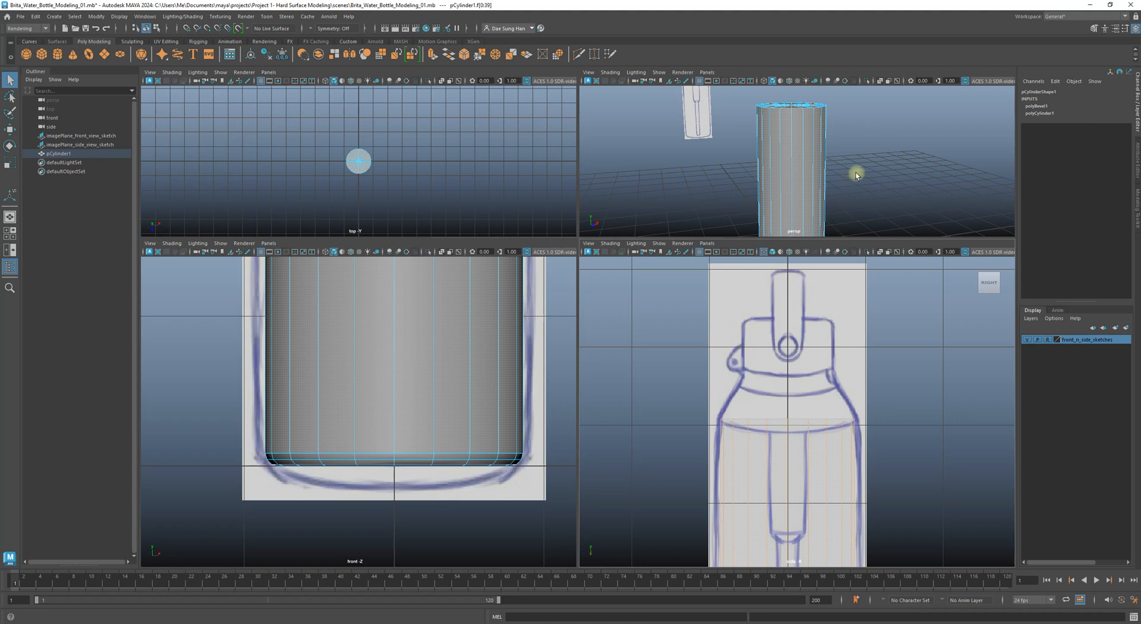
{"action": "mouse_move", "coordinate": [855, 173]}
{"action": "left_mouse_down", "text": "alt"}
{"action": "mouse_move", "coordinate": [786, 202]}
{"action": "mouse_move", "coordinate": [823, 147]}
{"action": "mouse_move", "coordinate": [816, 183]}
{"action": "mouse_move", "coordinate": [828, 169]}
{"action": "left_mouse_up", "text": "alt"}
{"action": "right_click_drag", "start_coordinate": [859, 168], "coordinate": [766, 174], "text": "alt"}
{"action": "mouse_move", "coordinate": [765, 176]}
{"action": "left_mouse_down", "text": "alt"}
{"action": "mouse_move", "coordinate": [807, 168]}
{"action": "mouse_move", "coordinate": [812, 151]}
{"action": "mouse_move", "coordinate": [791, 162]}
{"action": "left_mouse_up", "text": "alt"}
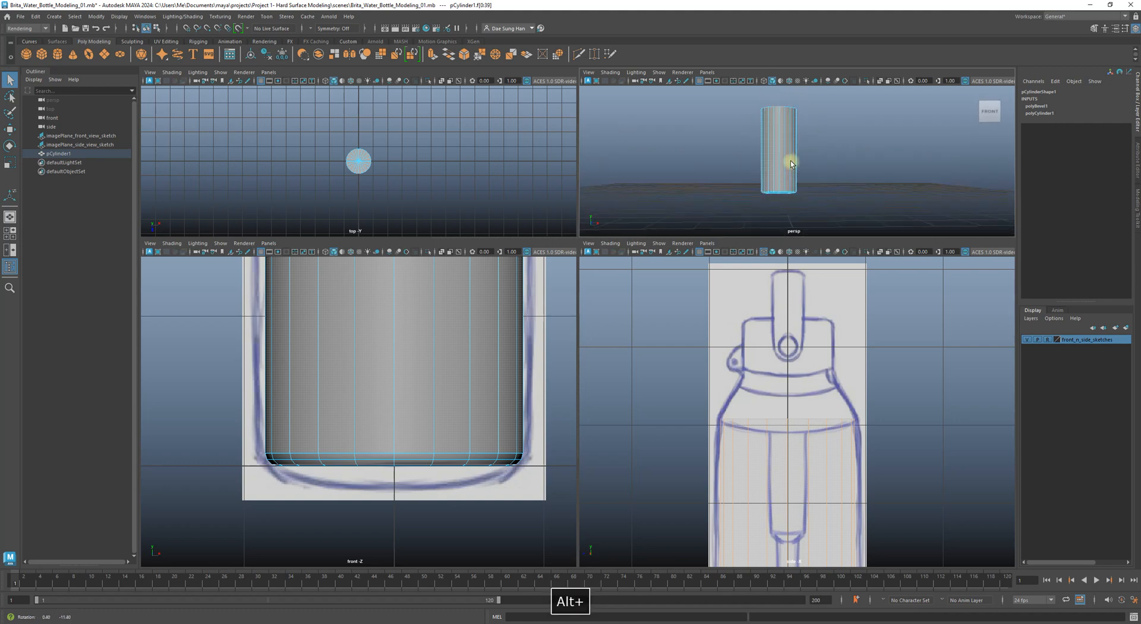
{"action": "right_click_drag", "start_coordinate": [854, 400], "coordinate": [761, 364], "text": "alt"}
{"action": "middle_click_drag", "start_coordinate": [761, 364], "coordinate": [754, 328], "text": "alt"}
{"action": "left_click_drag", "start_coordinate": [750, 149], "coordinate": [755, 154], "text": "alt"}
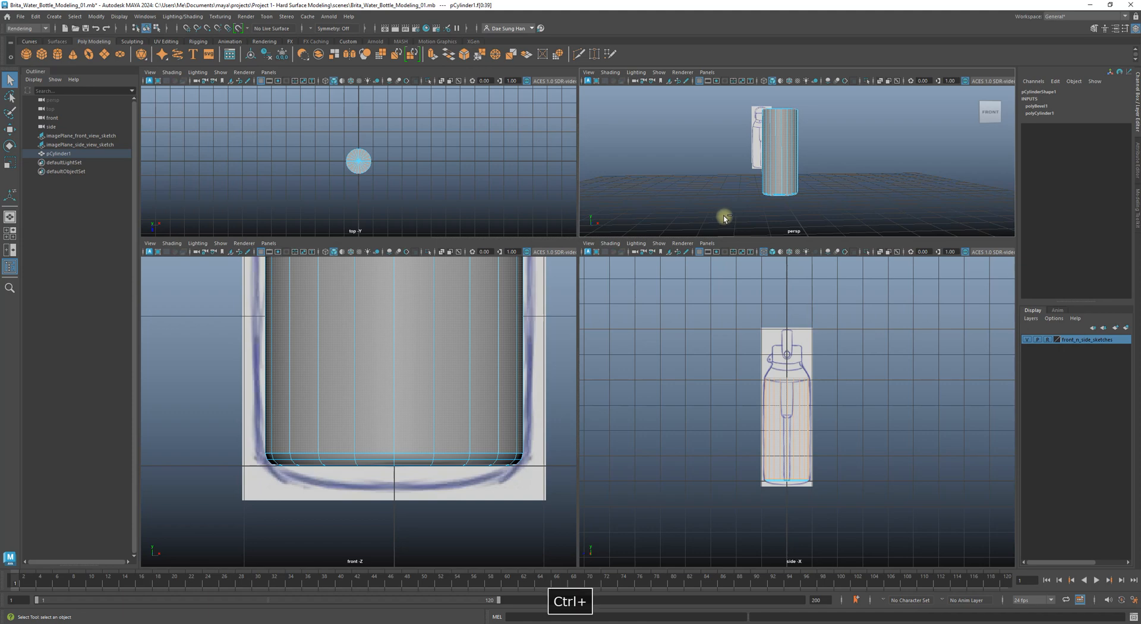
{"action": "left_click_drag", "start_coordinate": [724, 216], "coordinate": [823, 173]}
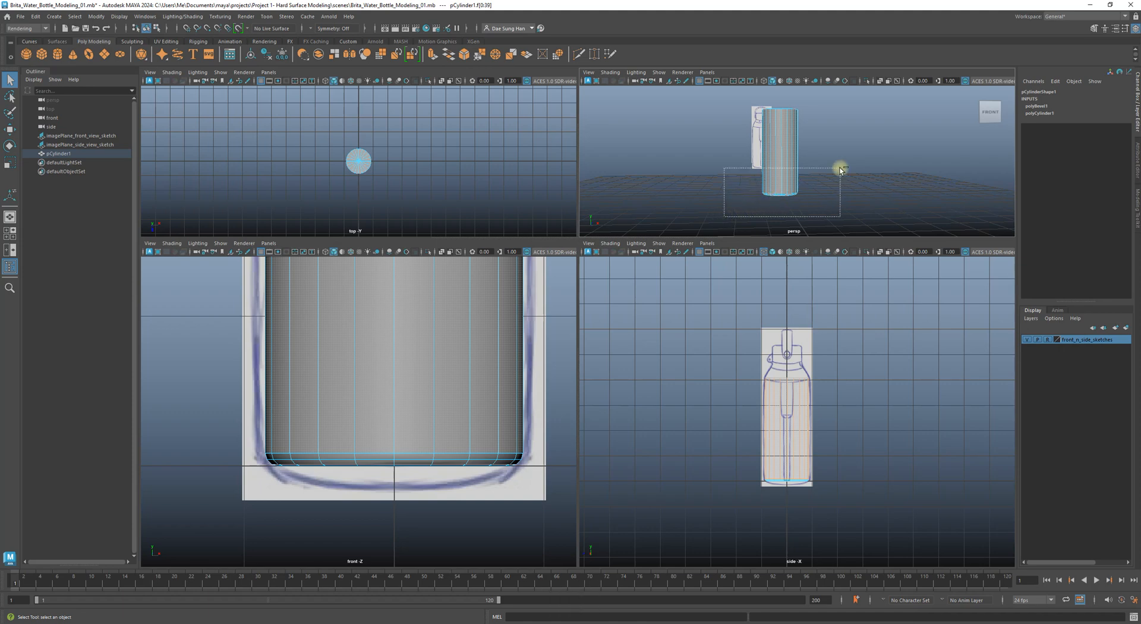
{"action": "left_click_drag", "start_coordinate": [840, 168], "coordinate": [841, 169], "text": "ctrl"}
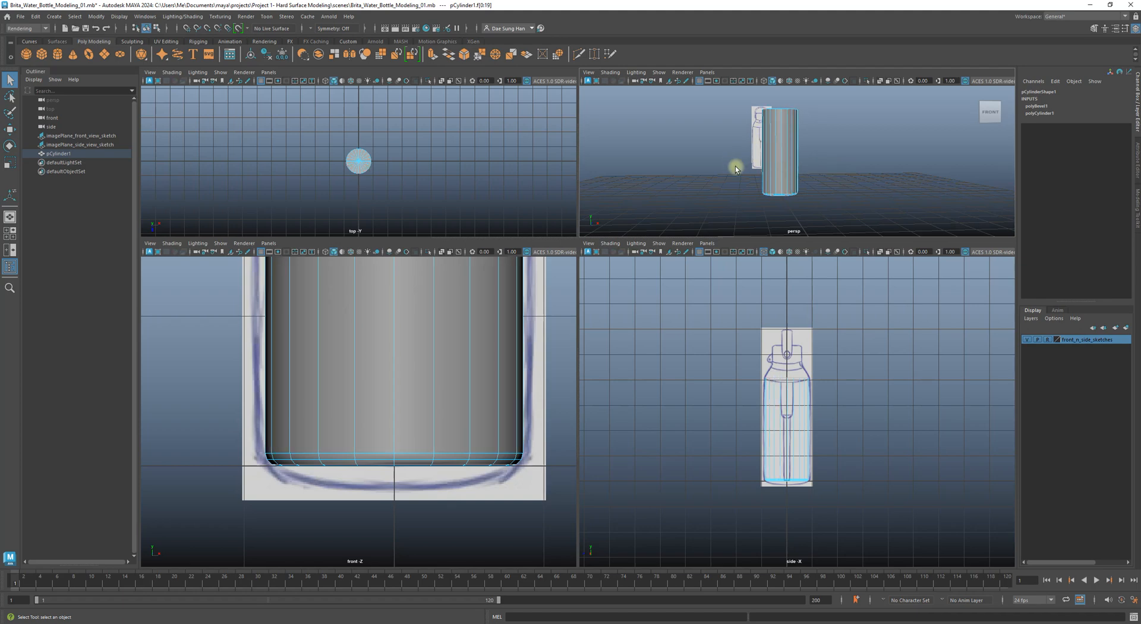
{"action": "left_click_drag", "start_coordinate": [758, 160], "coordinate": [810, 151], "text": "alt"}
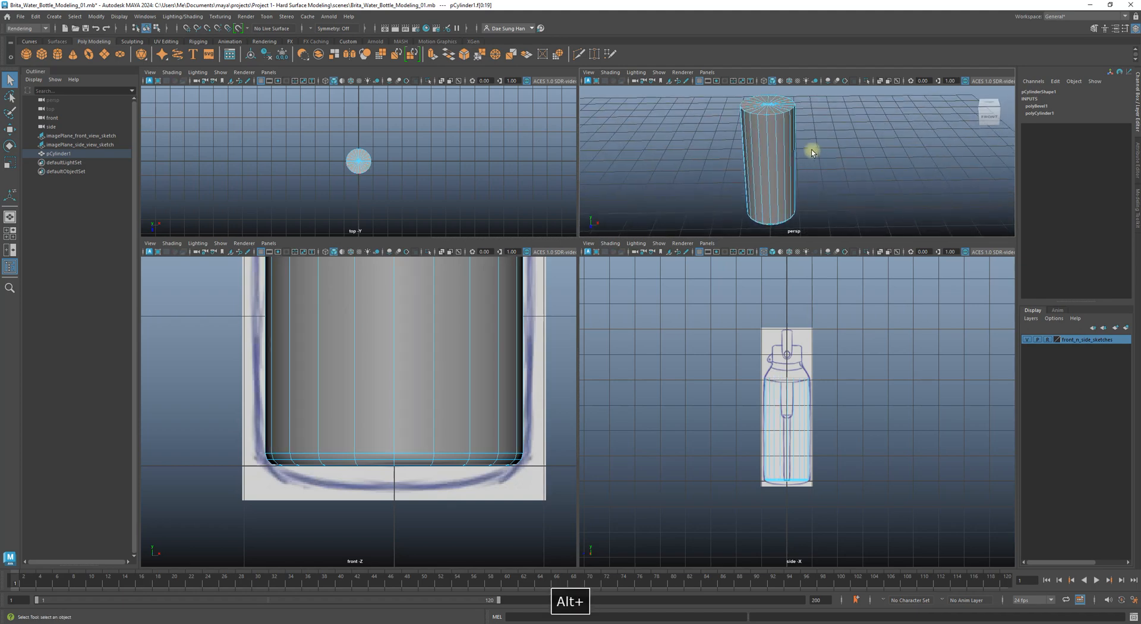
{"action": "right_click_drag", "start_coordinate": [810, 150], "coordinate": [816, 190], "text": "alt"}
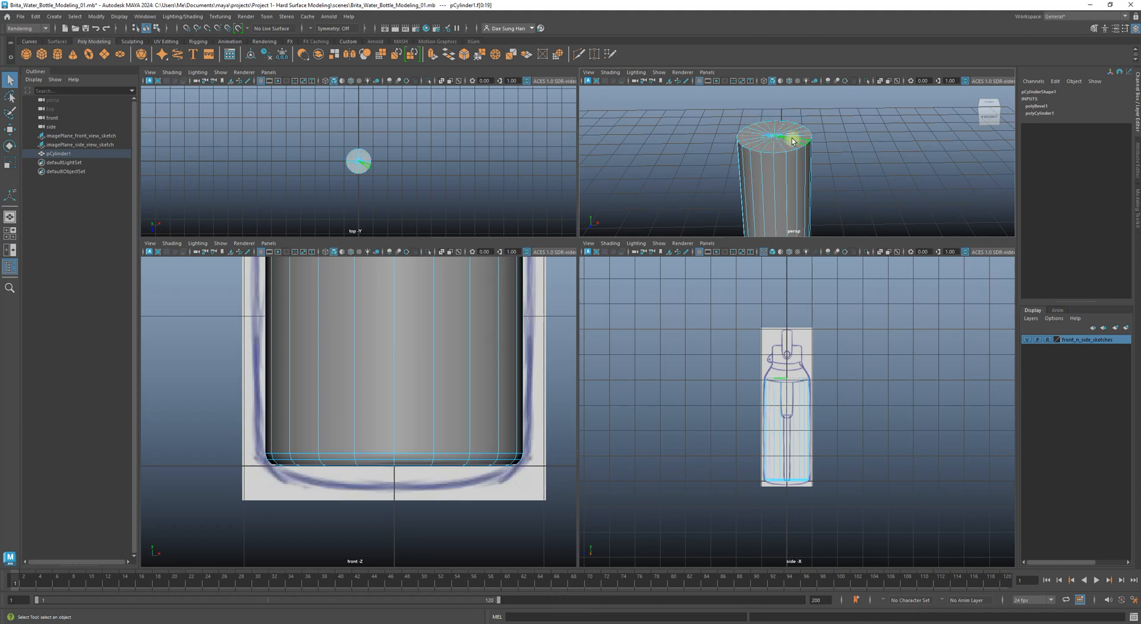
- Extrude the cylinder's selected top cap faces with the Extrude Face command, keeping the faces together with 1 division
{"action": "mouse_move", "coordinate": [792, 135]}
{"action": "left_mouse_down", "text": "alt"}
{"action": "mouse_move", "coordinate": [816, 134]}
{"action": "mouse_move", "coordinate": [805, 115]}
{"action": "mouse_move", "coordinate": [768, 154]}
{"action": "left_mouse_up", "text": "alt"}
{"action": "mouse_move", "coordinate": [768, 152]}
{"action": "right_mouse_down", "text": "alt"}
{"action": "mouse_move", "coordinate": [812, 191]}
{"action": "mouse_move", "coordinate": [816, 218]}
{"action": "right_mouse_up", "text": "alt"}
{"action": "middle_click_drag", "start_coordinate": [786, 333], "coordinate": [780, 366], "text": "alt"}
{"action": "right_click_drag", "start_coordinate": [723, 382], "coordinate": [940, 448], "text": "alt"}
{"action": "middle_click_drag", "start_coordinate": [827, 378], "coordinate": [850, 438], "text": "alt"}
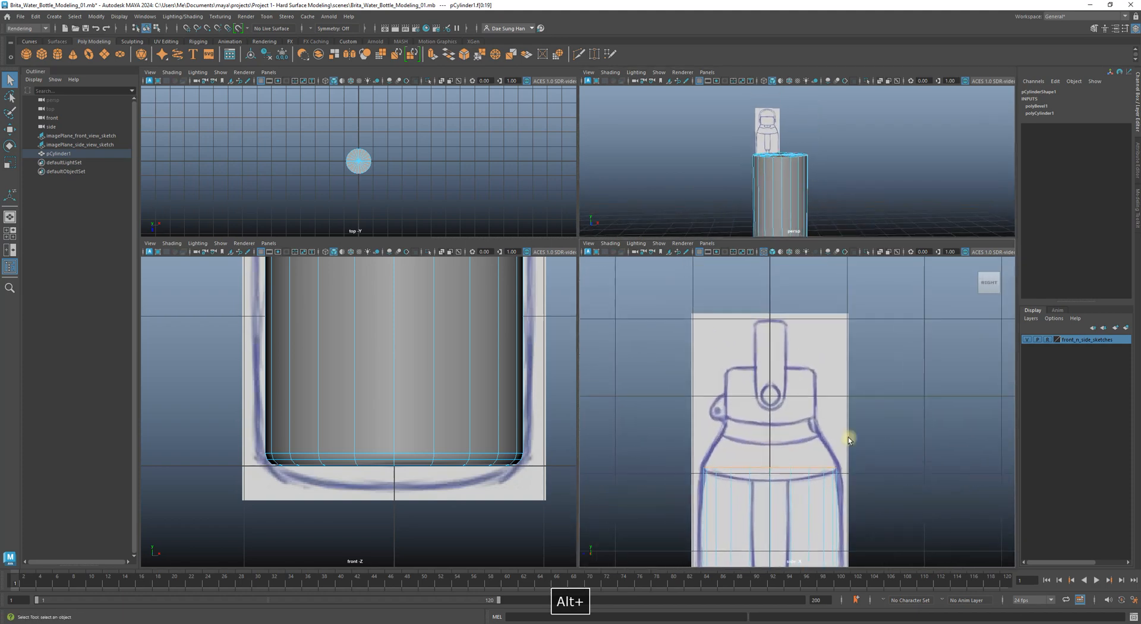
{"action": "left_click_drag", "start_coordinate": [775, 165], "coordinate": [779, 179], "text": "alt"}
{"action": "right_click_drag", "start_coordinate": [779, 178], "coordinate": [820, 196], "text": "alt"}
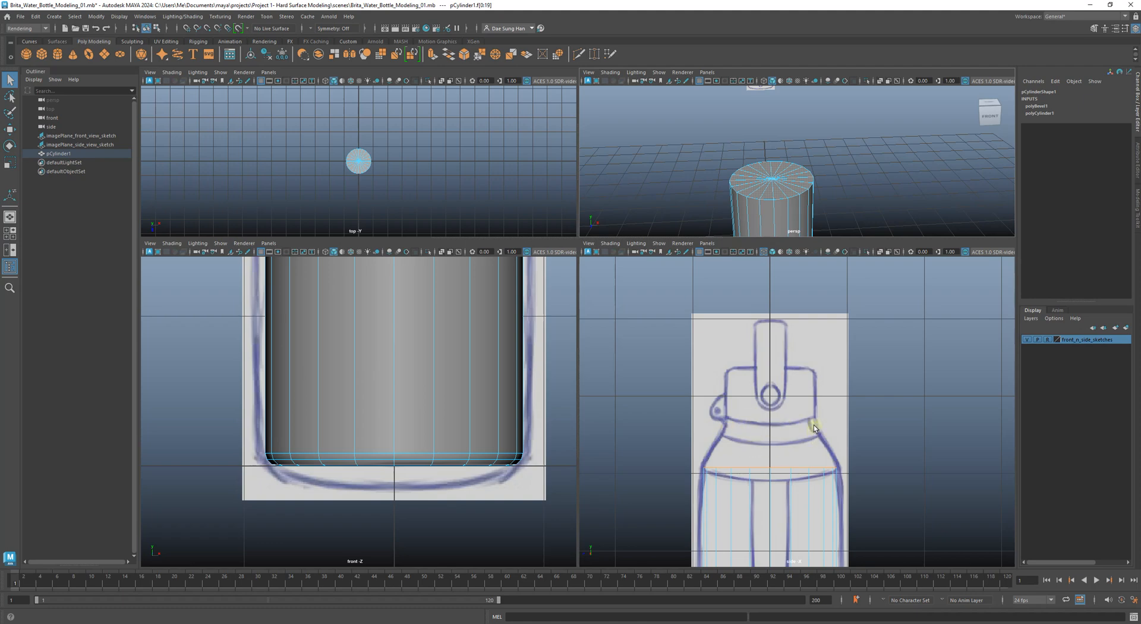
{"action": "right_click", "coordinate": [897, 342], "text": "shift"}
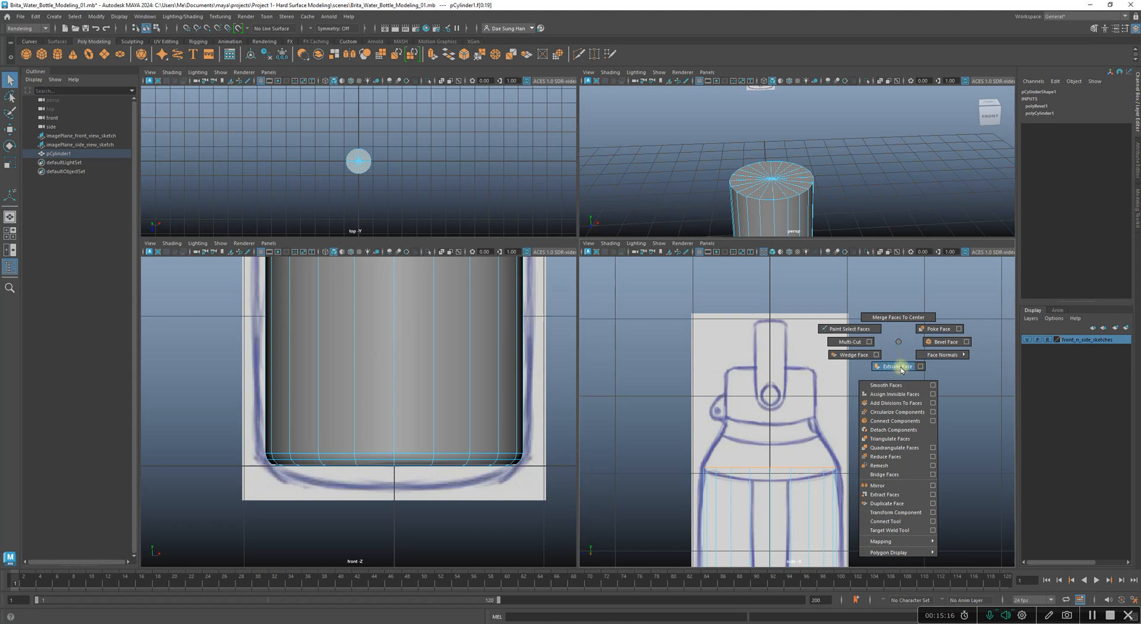
{"action": "left_click", "coordinate": [900, 367]}
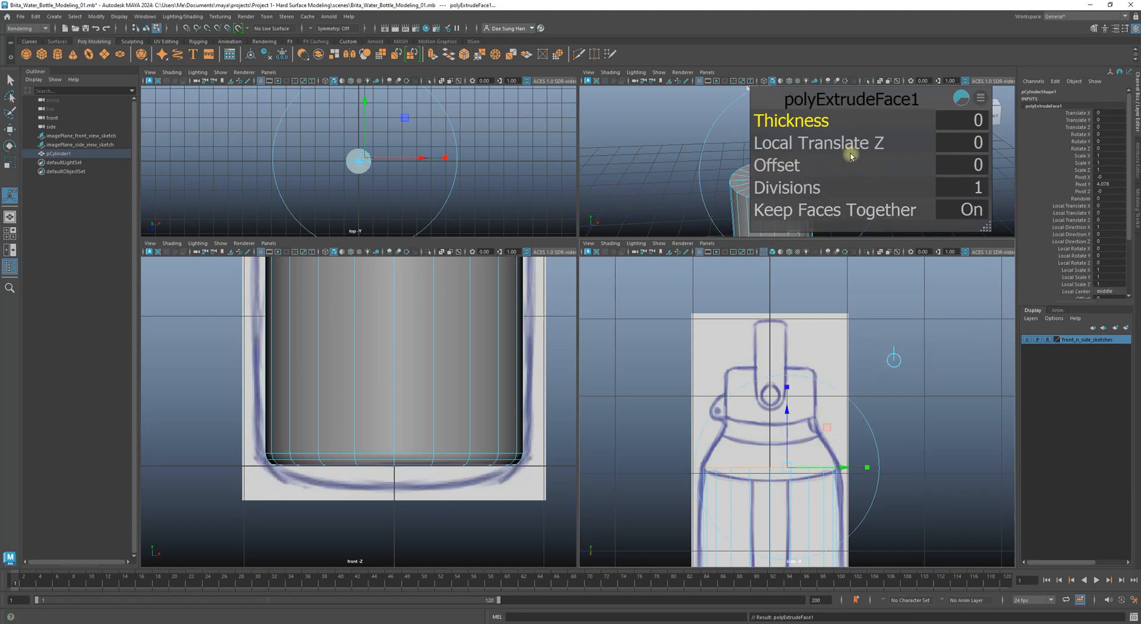
- Widen the side view pane and move the extrude settings clear of the bottle's shoulder sketch
{"action": "left_click_drag", "start_coordinate": [848, 95], "coordinate": [643, 133]}
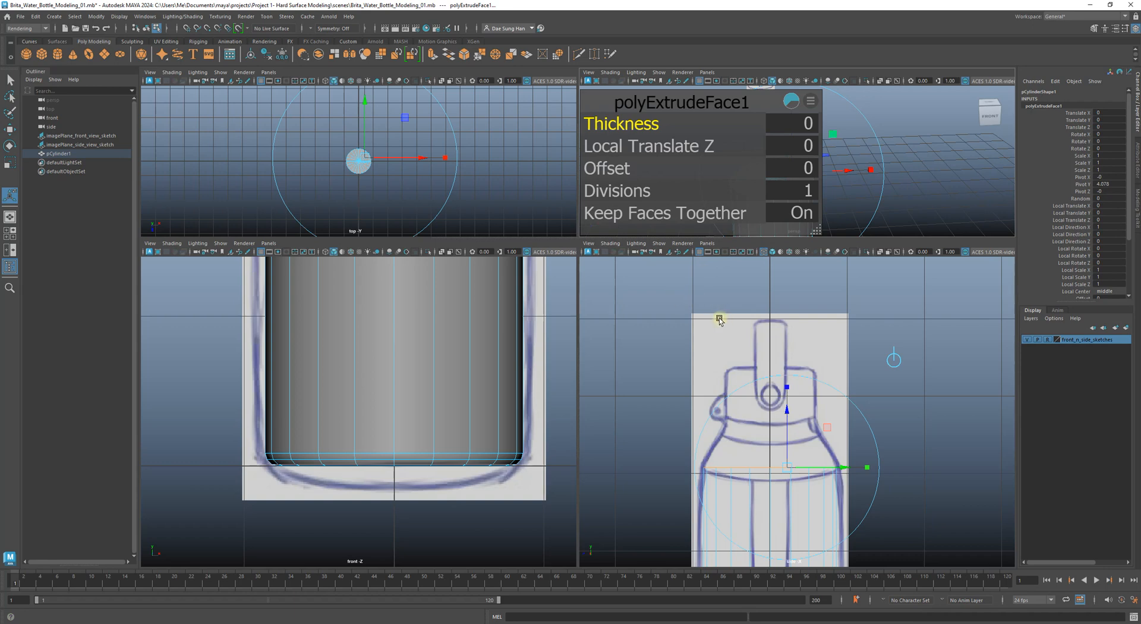
{"action": "middle_click_drag", "start_coordinate": [721, 316], "coordinate": [755, 322], "text": "alt"}
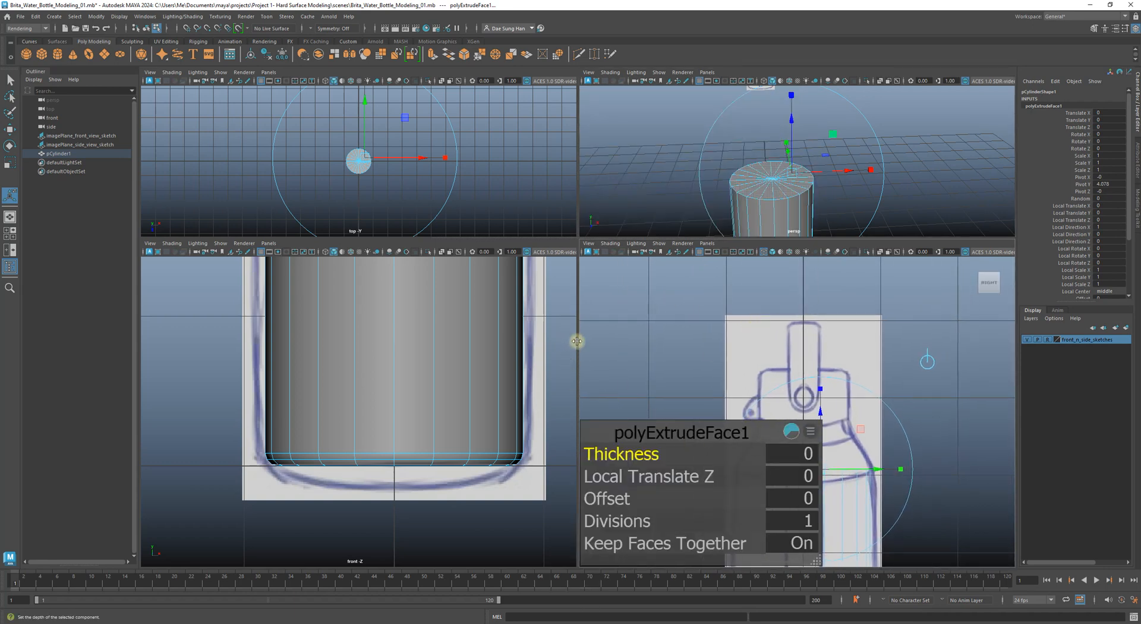
{"action": "left_click_drag", "start_coordinate": [576, 340], "coordinate": [454, 335]}
{"action": "mouse_move", "coordinate": [656, 360]}
{"action": "right_mouse_down", "text": "alt"}
{"action": "mouse_move", "coordinate": [668, 361]}
{"action": "mouse_move", "coordinate": [636, 387]}
{"action": "right_mouse_up", "text": "alt"}
{"action": "left_click_drag", "start_coordinate": [597, 431], "coordinate": [583, 296]}
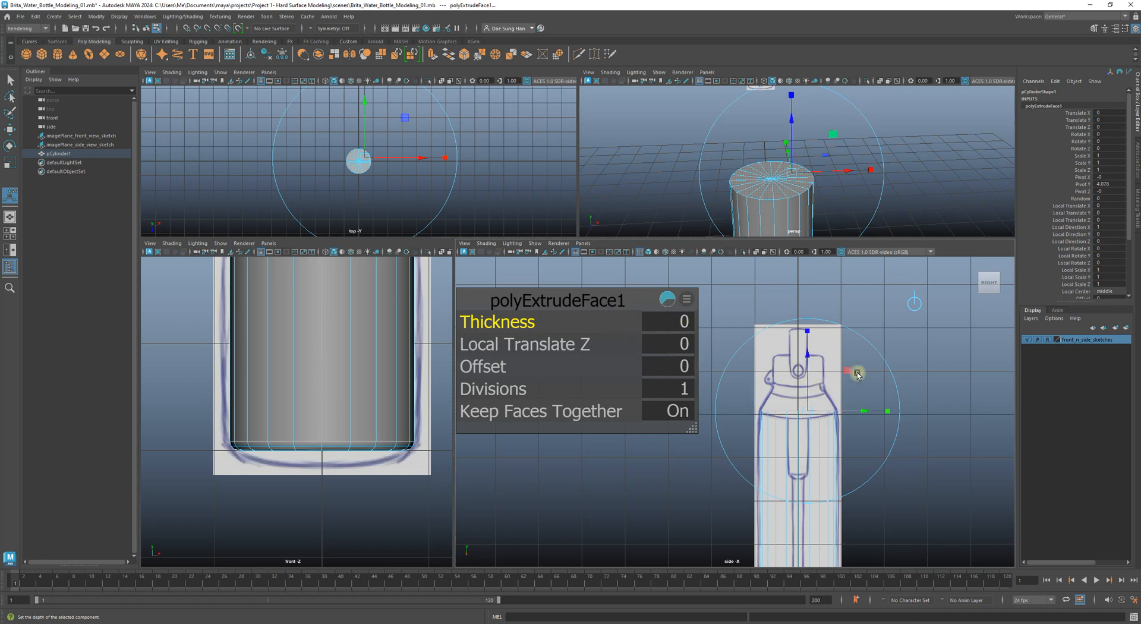
{"action": "mouse_move", "coordinate": [803, 391]}
{"action": "right_mouse_down", "text": "alt"}
{"action": "mouse_move", "coordinate": [830, 398]}
{"action": "mouse_move", "coordinate": [802, 421]}
{"action": "right_mouse_up", "text": "alt"}
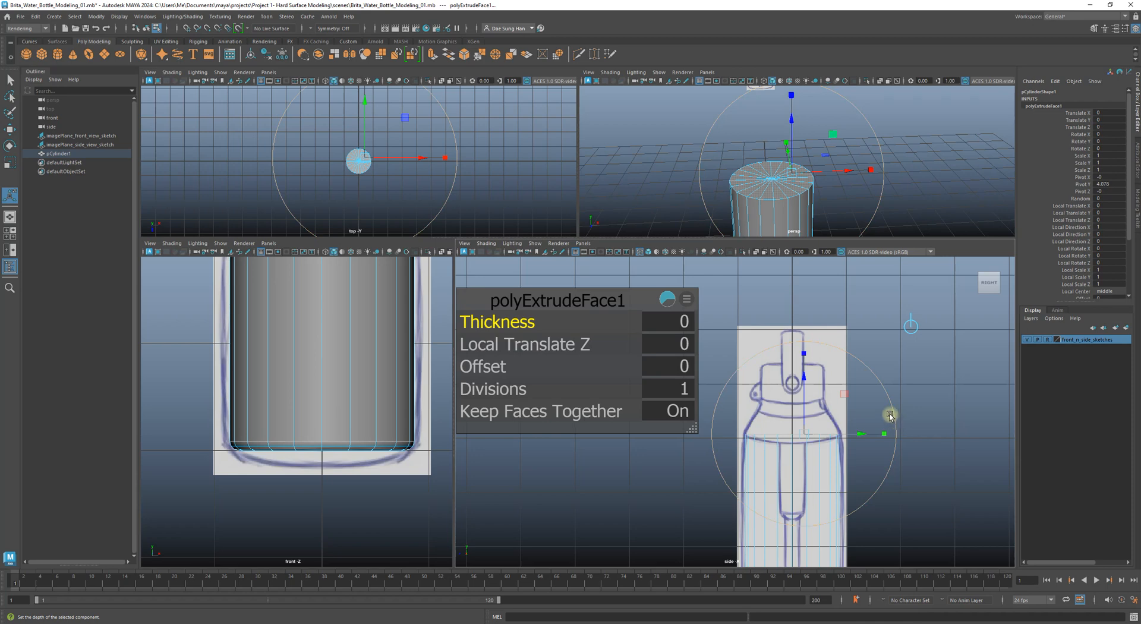
- Activate the Move tool on the extruded top cap faces and inspect the cap close up in perspective
{"action": "key", "text": "w"}
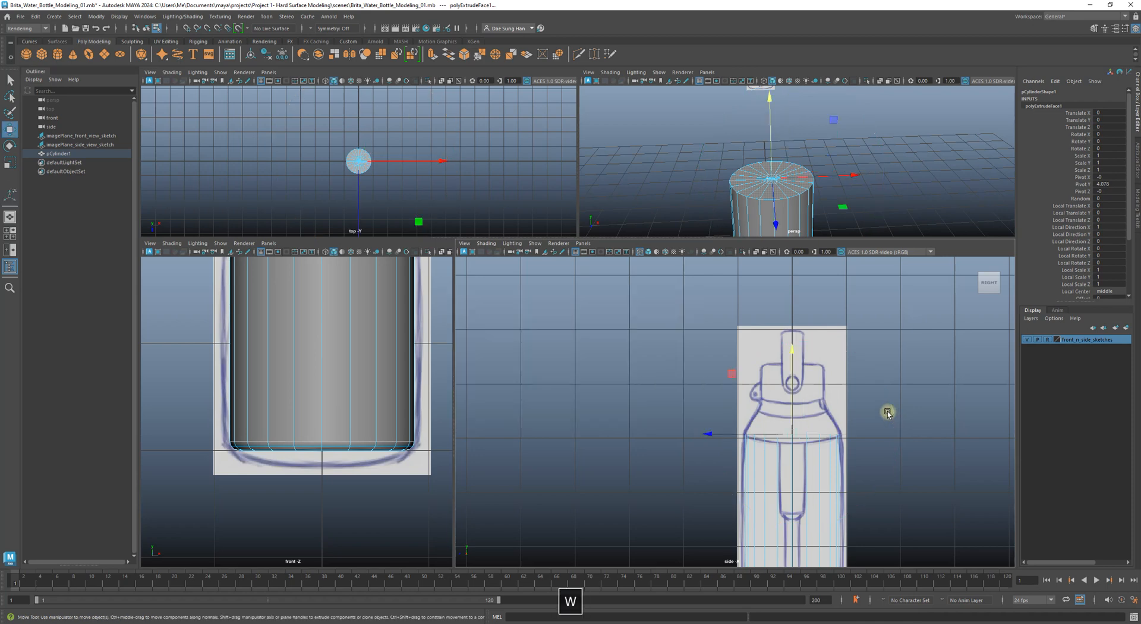
{"action": "left_click_drag", "start_coordinate": [793, 231], "coordinate": [815, 209], "text": "alt"}
{"action": "middle_click_drag", "start_coordinate": [804, 179], "coordinate": [781, 153], "text": "alt"}
{"action": "right_click_drag", "start_coordinate": [780, 153], "coordinate": [851, 176], "text": "alt"}
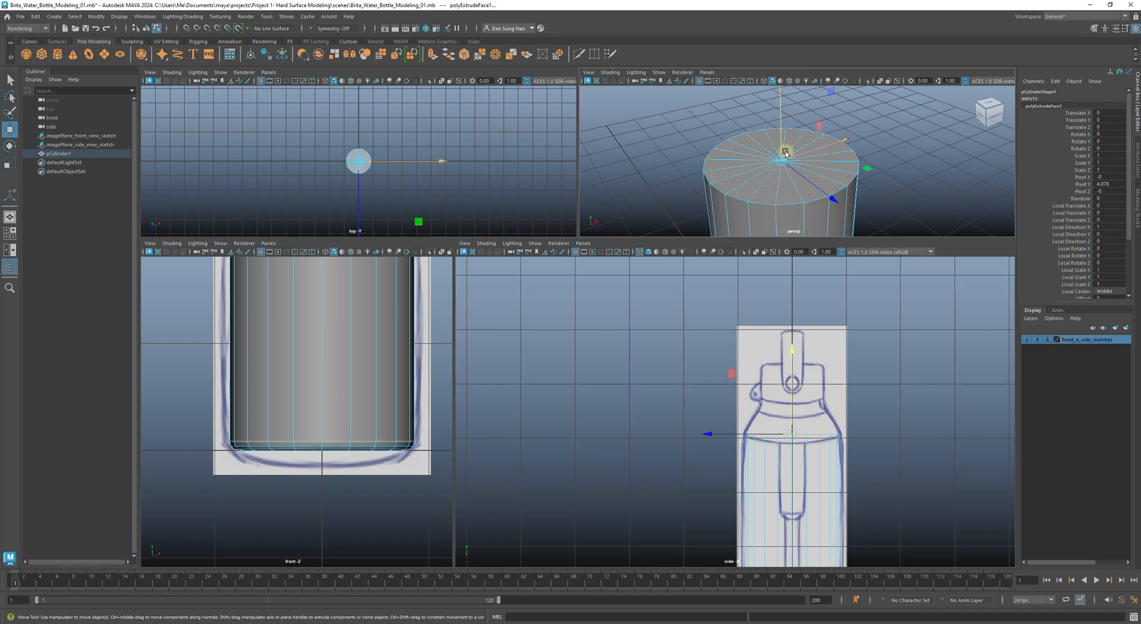
- Raise the extruded top faces of the cylinder straight up in the perspective view to form a new shoulder section
{"action": "right_click_drag", "start_coordinate": [756, 151], "coordinate": [817, 170], "text": "alt"}
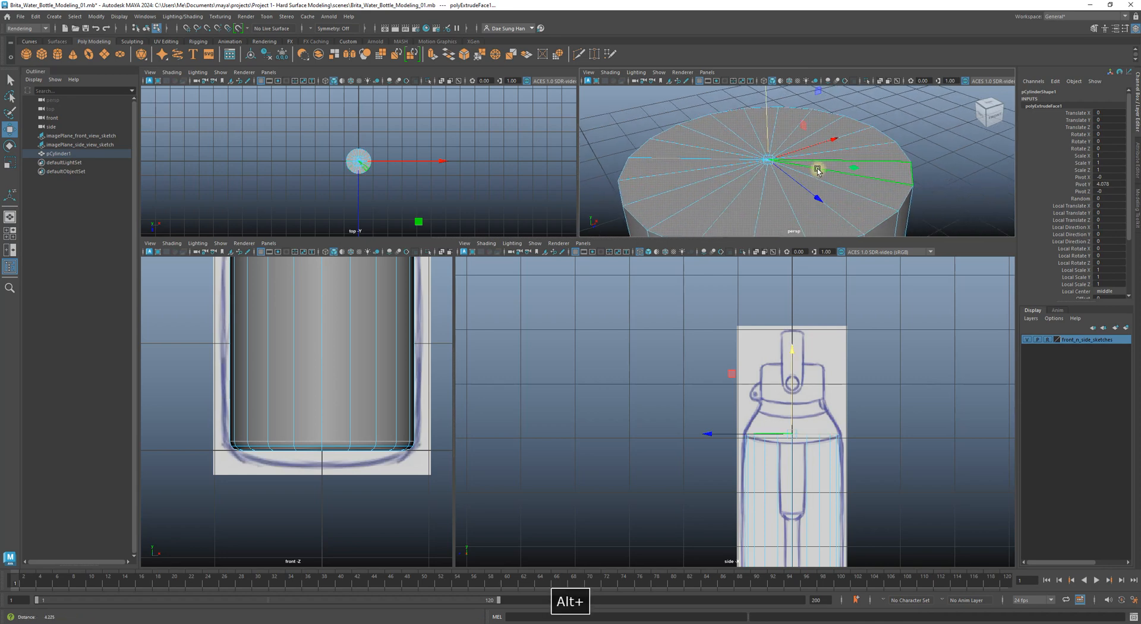
{"action": "key", "text": "space"}
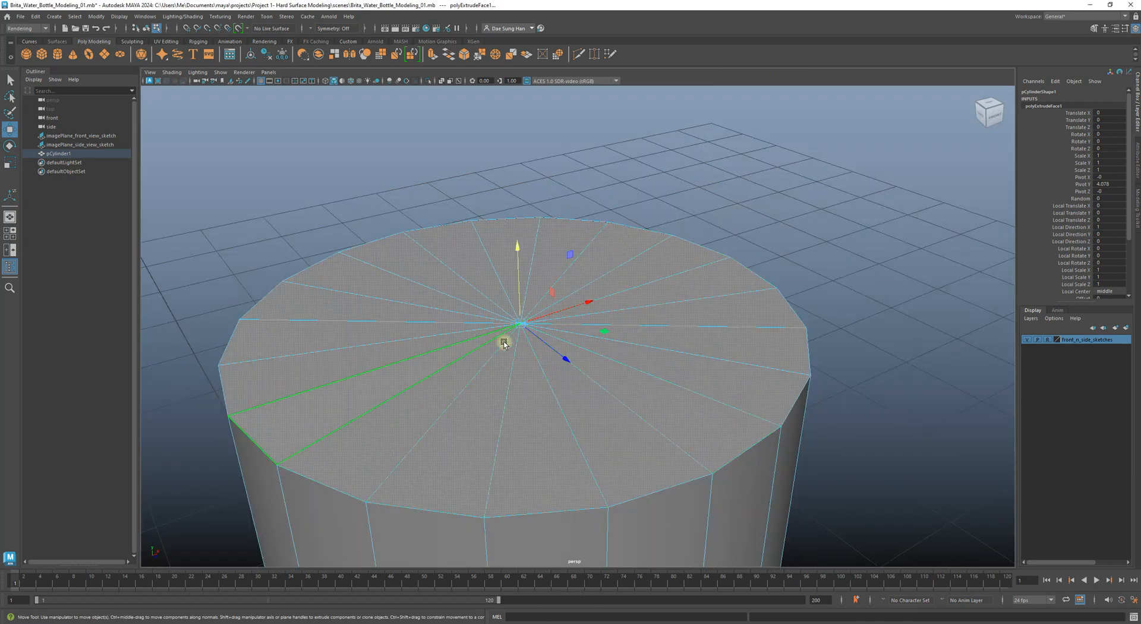
{"action": "left_click_drag", "start_coordinate": [535, 348], "coordinate": [563, 291], "text": "alt"}
{"action": "left_click_drag", "start_coordinate": [641, 354], "coordinate": [528, 367], "text": "alt"}
{"action": "right_click_drag", "start_coordinate": [701, 372], "coordinate": [600, 353], "text": "alt"}
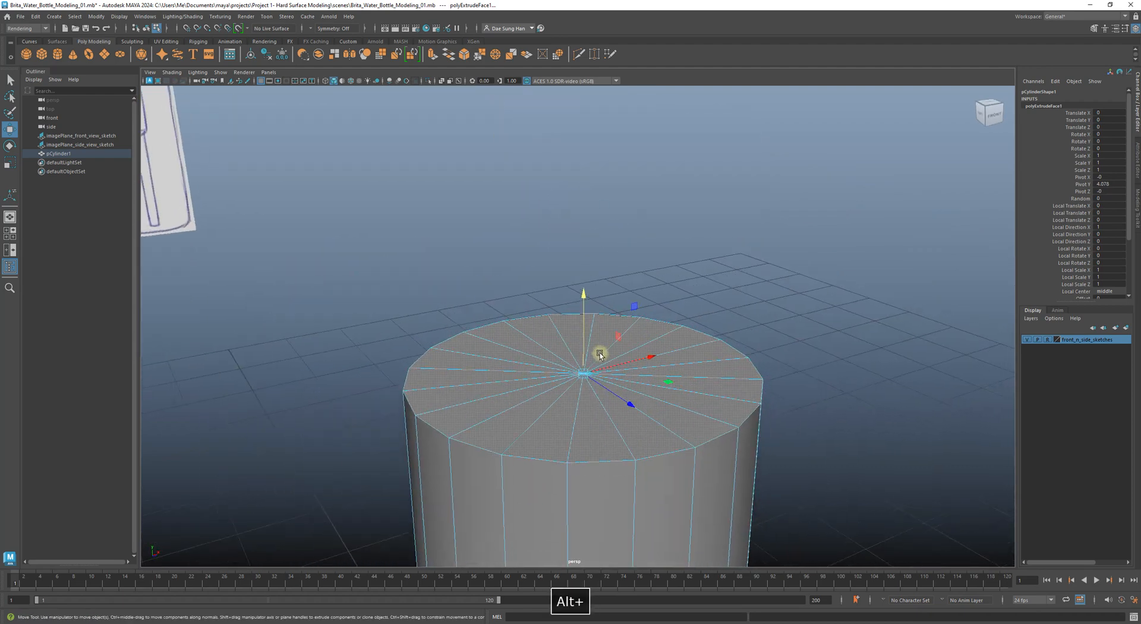
{"action": "middle_click_drag", "start_coordinate": [562, 316], "coordinate": [569, 293], "text": "alt"}
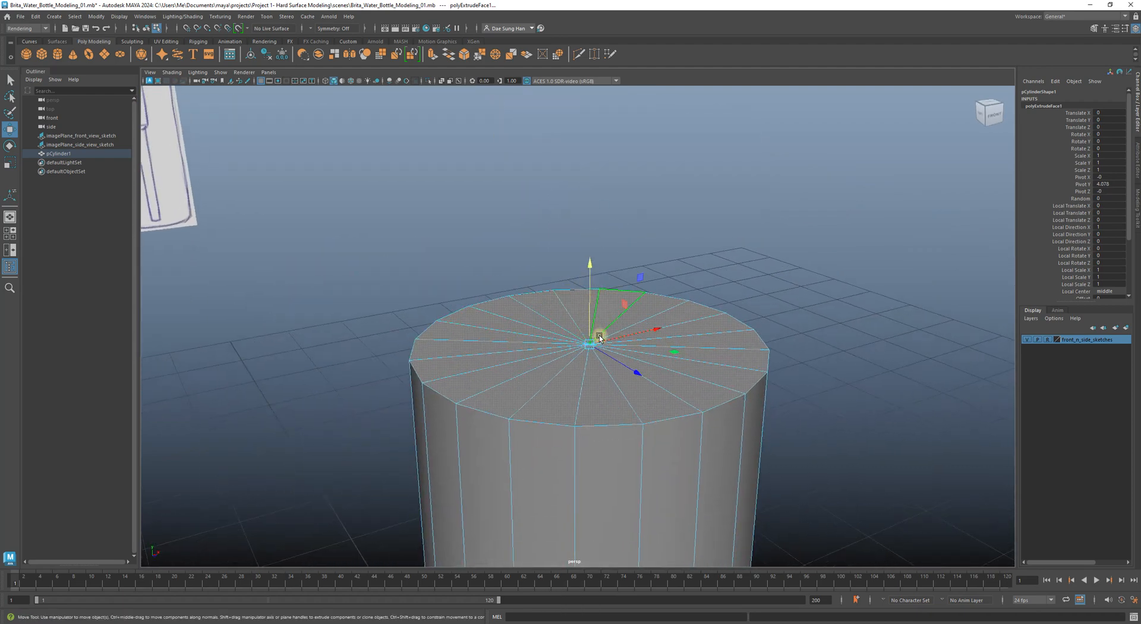
{"action": "left_click_drag", "start_coordinate": [592, 268], "coordinate": [609, 152]}
{"action": "right_click_drag", "start_coordinate": [603, 189], "coordinate": [507, 203], "text": "alt"}
{"action": "left_click_drag", "start_coordinate": [507, 203], "coordinate": [536, 201], "text": "alt"}
{"action": "left_click", "coordinate": [632, 287]}
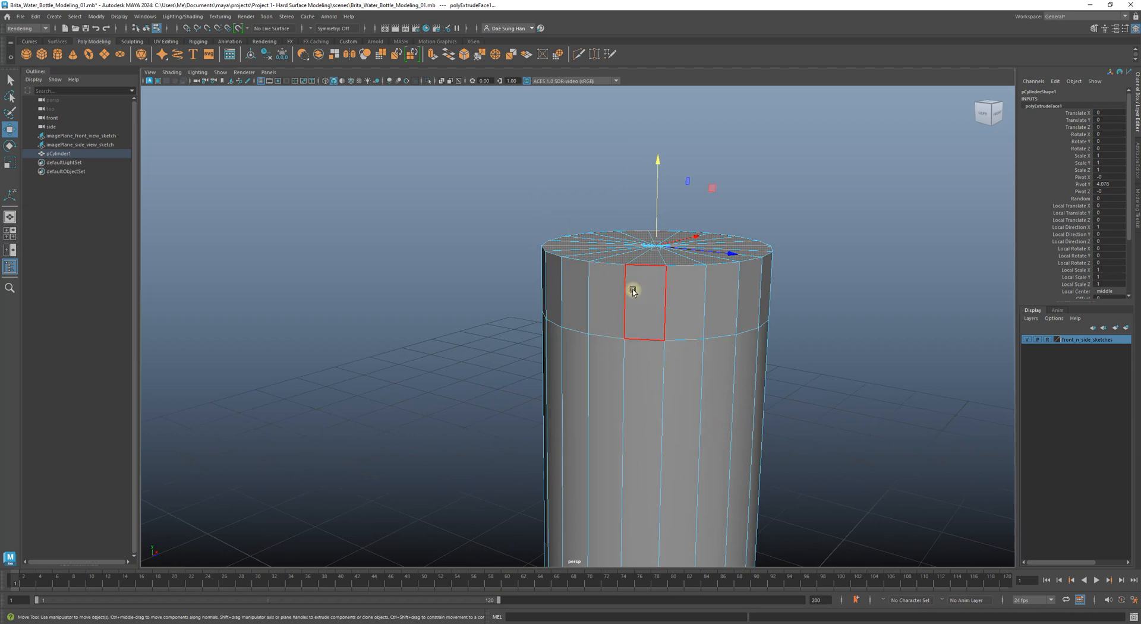
- In the side view, adjust the top faces' height to about Y 4.77, near the base of the sketched cap
{"action": "key", "text": "space"}
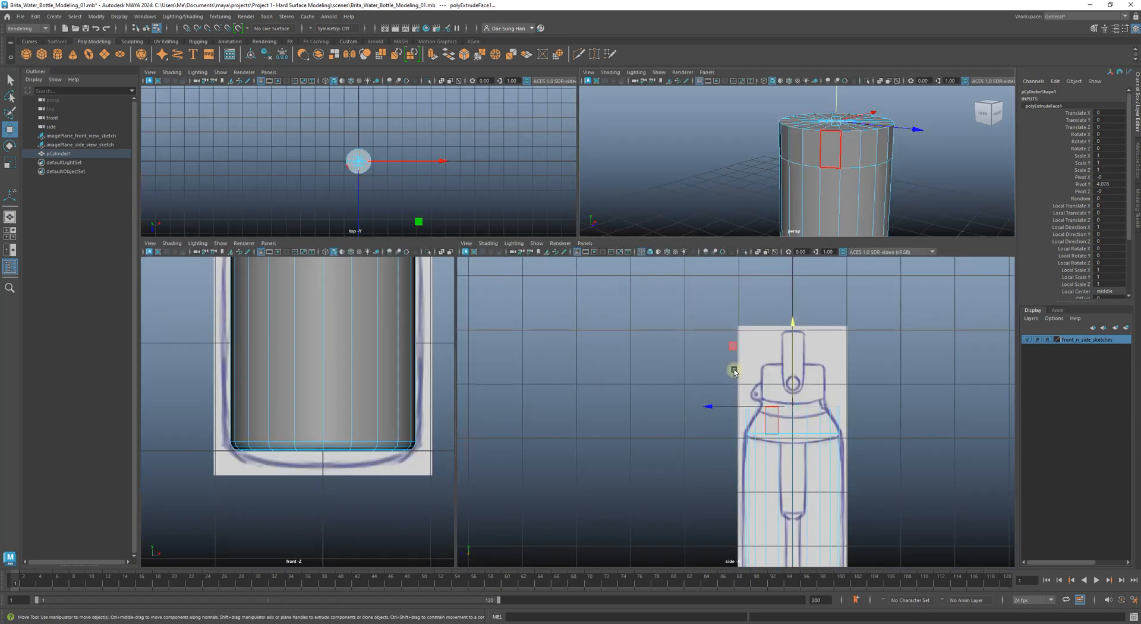
{"action": "key", "text": "space"}
{"action": "right_click_drag", "start_coordinate": [617, 324], "coordinate": [983, 401], "text": "alt"}
{"action": "middle_click_drag", "start_coordinate": [840, 326], "coordinate": [718, 327], "text": "alt"}
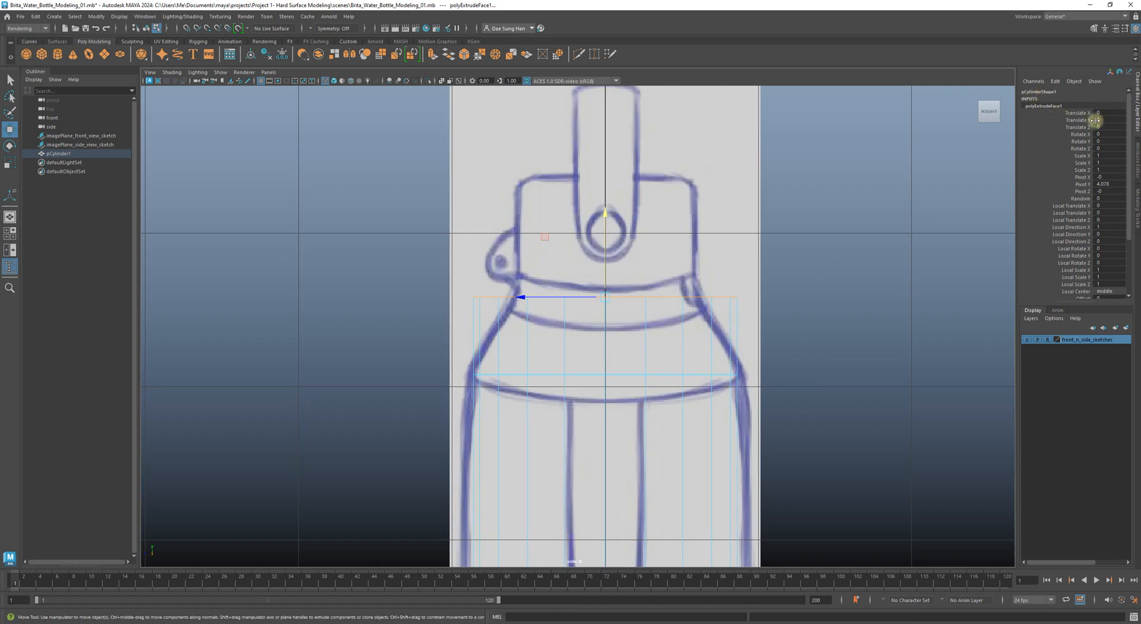
{"action": "left_click_drag", "start_coordinate": [1077, 302], "coordinate": [1092, 393]}
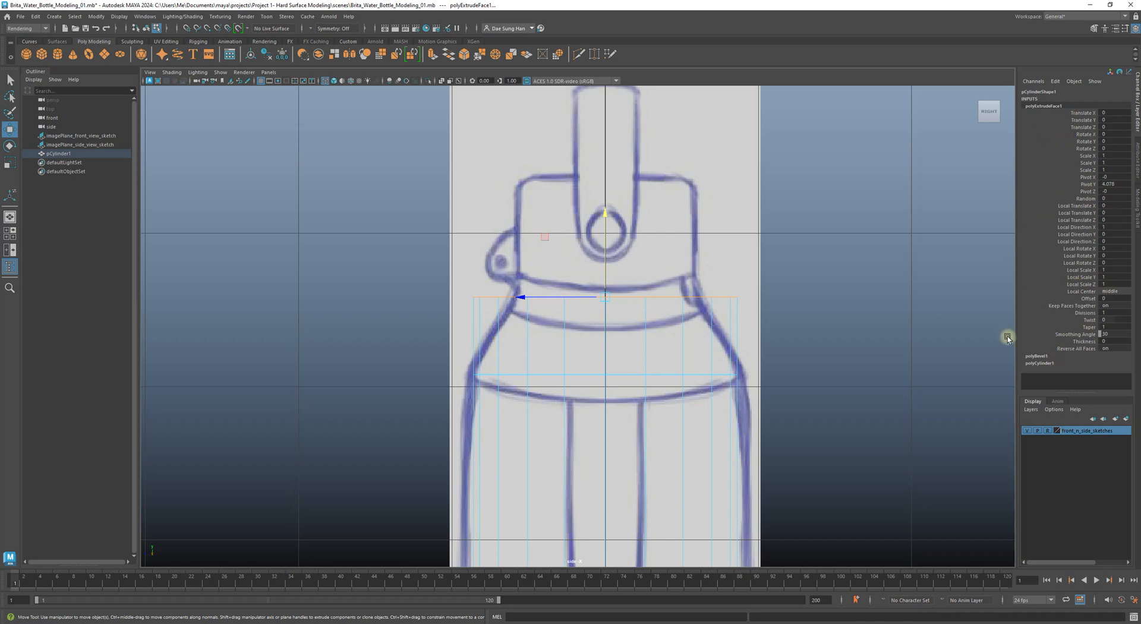
{"action": "right_click_drag", "start_coordinate": [599, 305], "coordinate": [725, 298], "text": "alt"}
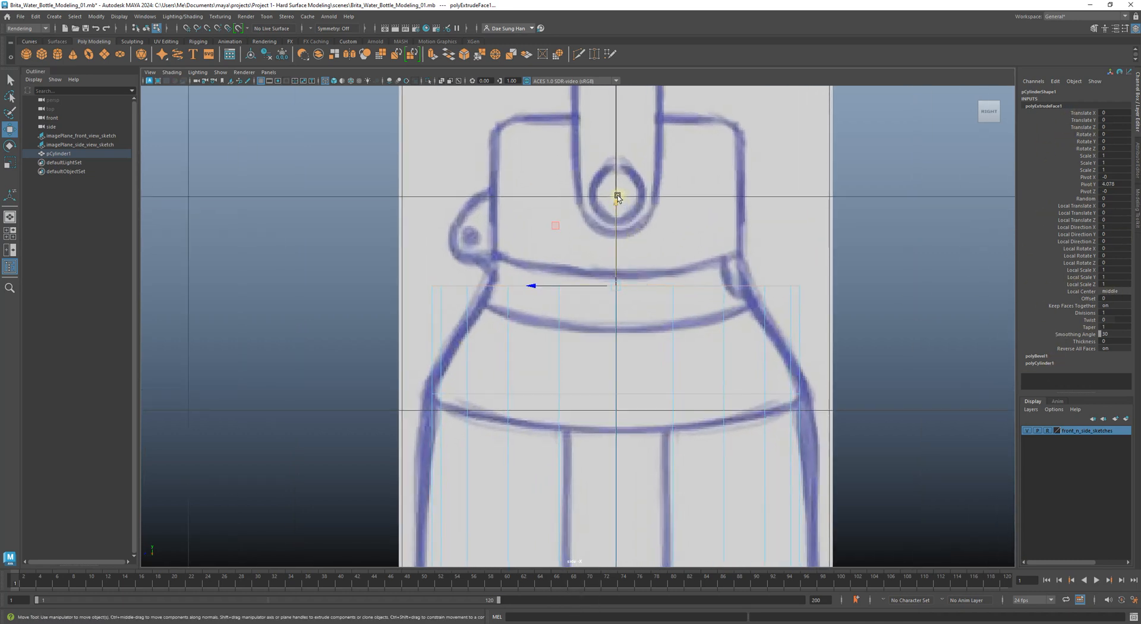
{"action": "left_click_drag", "start_coordinate": [617, 208], "coordinate": [636, 179]}
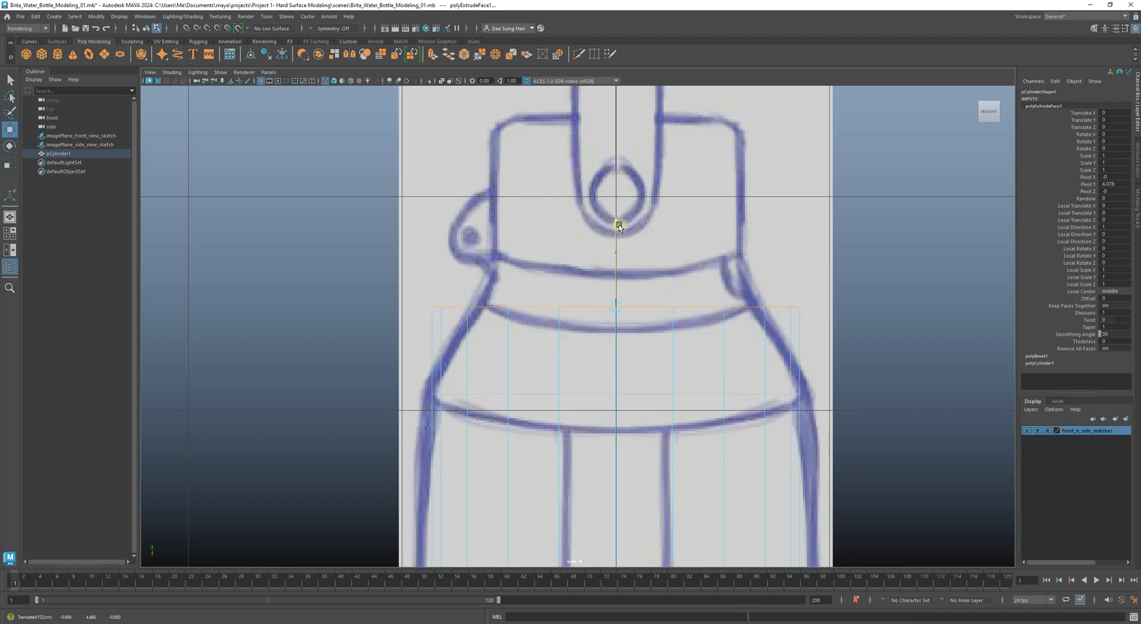
{"action": "left_click_drag", "start_coordinate": [619, 225], "coordinate": [618, 220]}
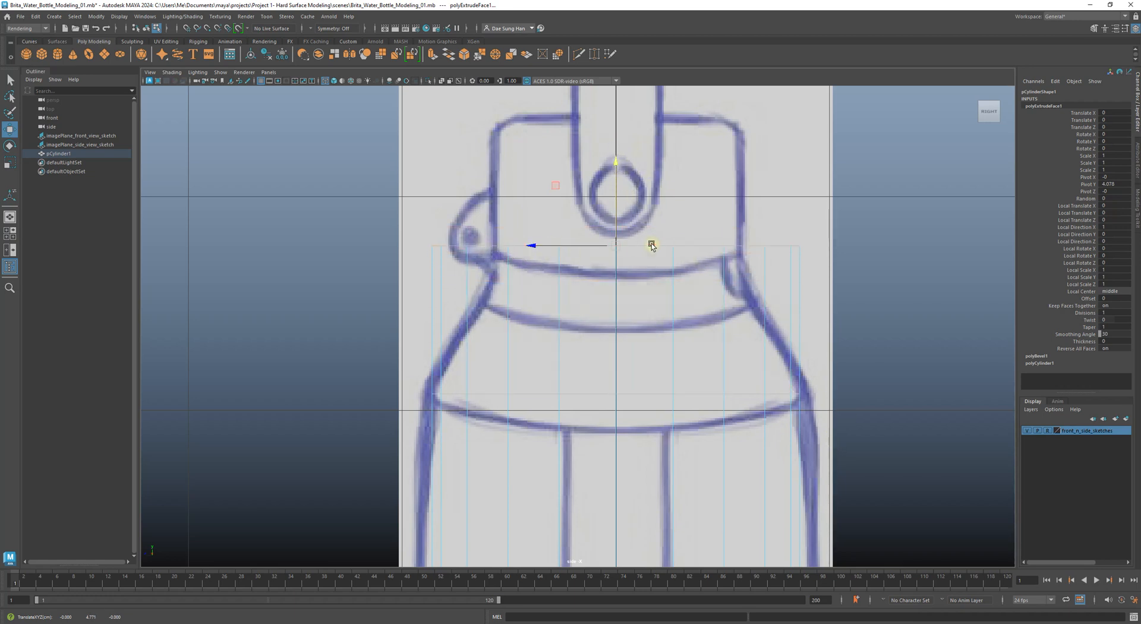
{"action": "middle_click_drag", "start_coordinate": [856, 244], "coordinate": [847, 273], "text": "alt"}
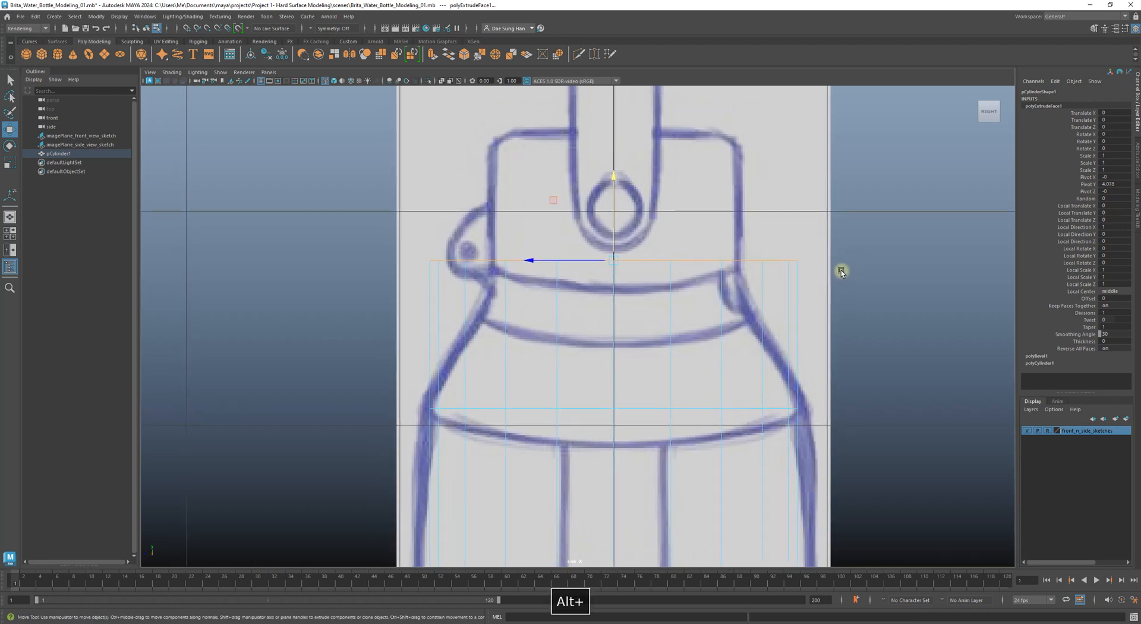
- Activate the Scale tool and return to the four-view layout with its panes evened out
{"action": "key", "text": "r"}
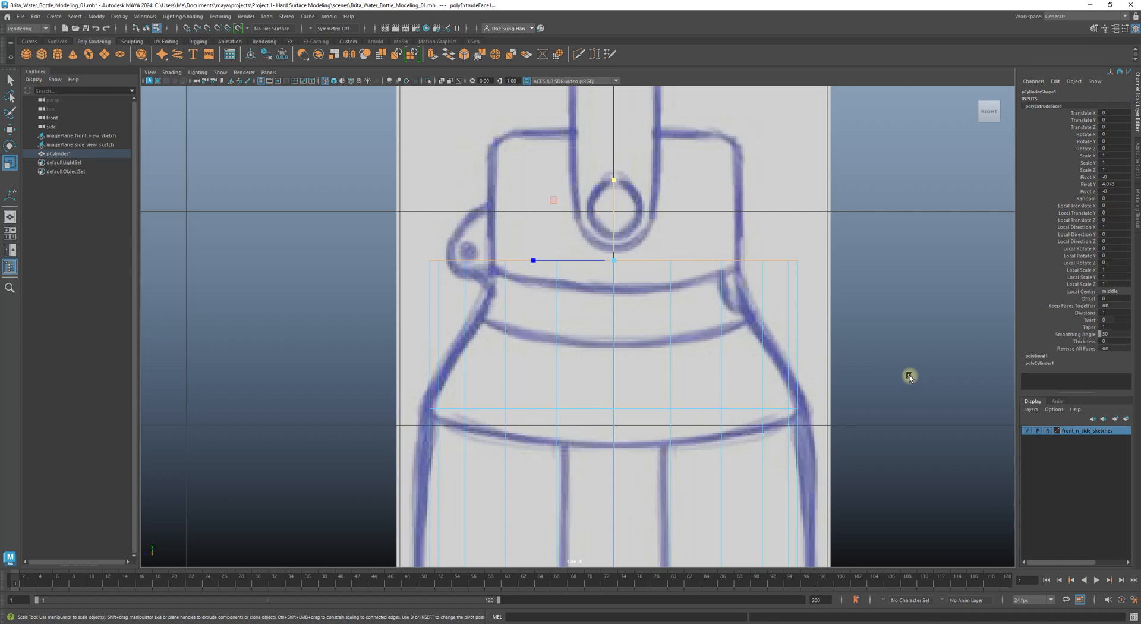
{"action": "key", "text": "space"}
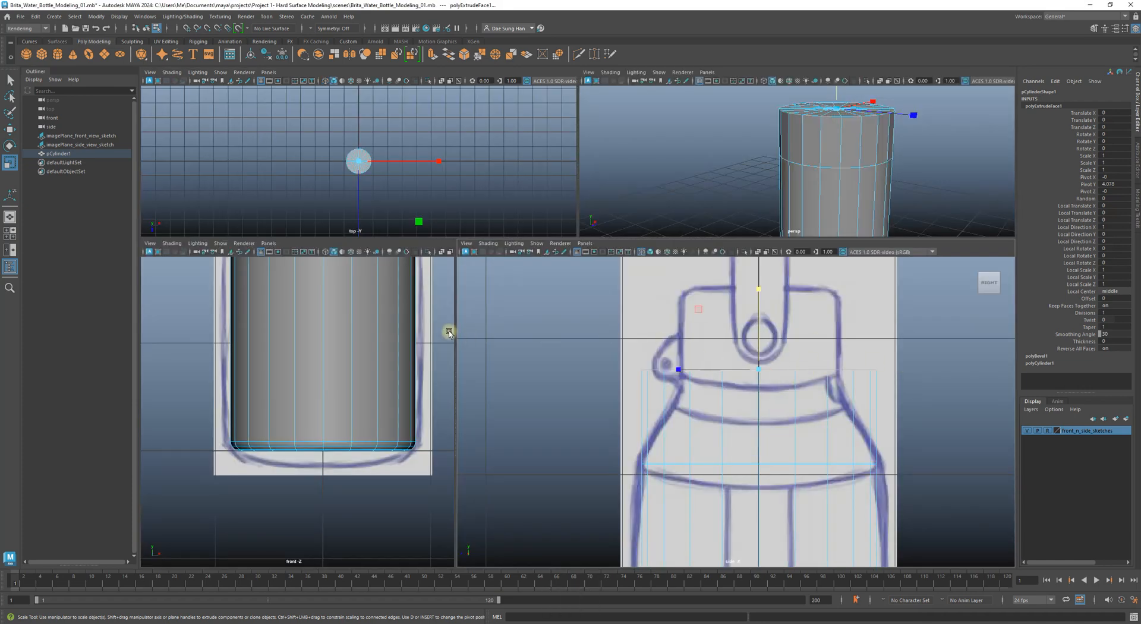
{"action": "left_click_drag", "start_coordinate": [454, 331], "coordinate": [577, 330]}
{"action": "left_click_drag", "start_coordinate": [604, 237], "coordinate": [588, 329]}
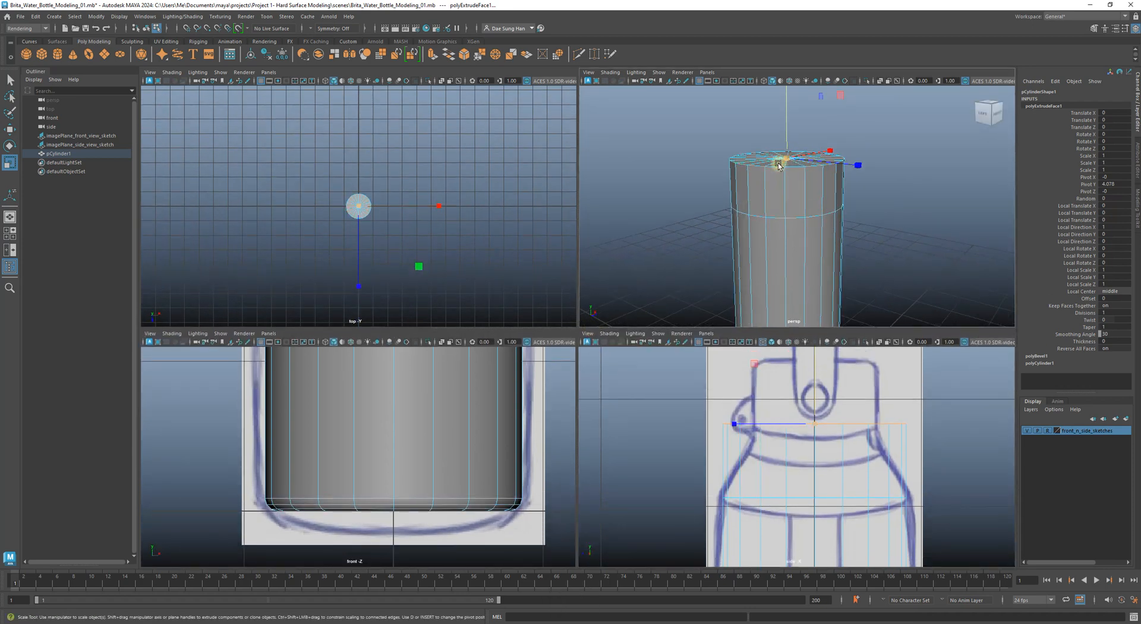
- Scale the top faces inward horizontally until they match the cap width in the side sketch, tapering the shoulder
{"action": "left_click_drag", "start_coordinate": [772, 183], "coordinate": [838, 207], "text": "alt"}
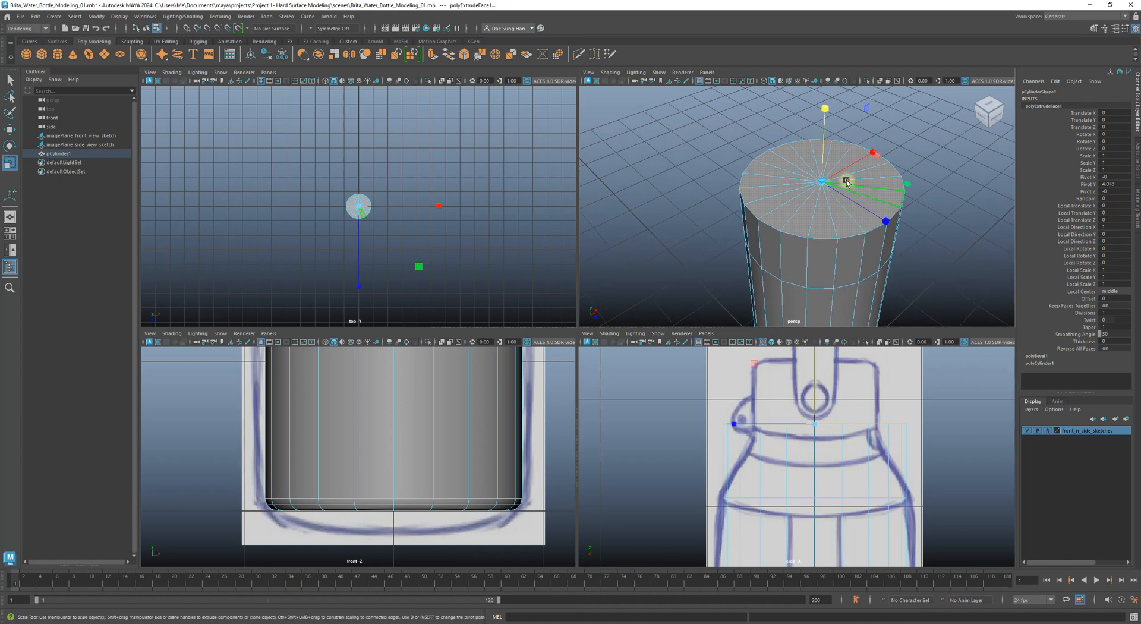
{"action": "left_click_drag", "start_coordinate": [871, 172], "coordinate": [805, 185], "text": "alt"}
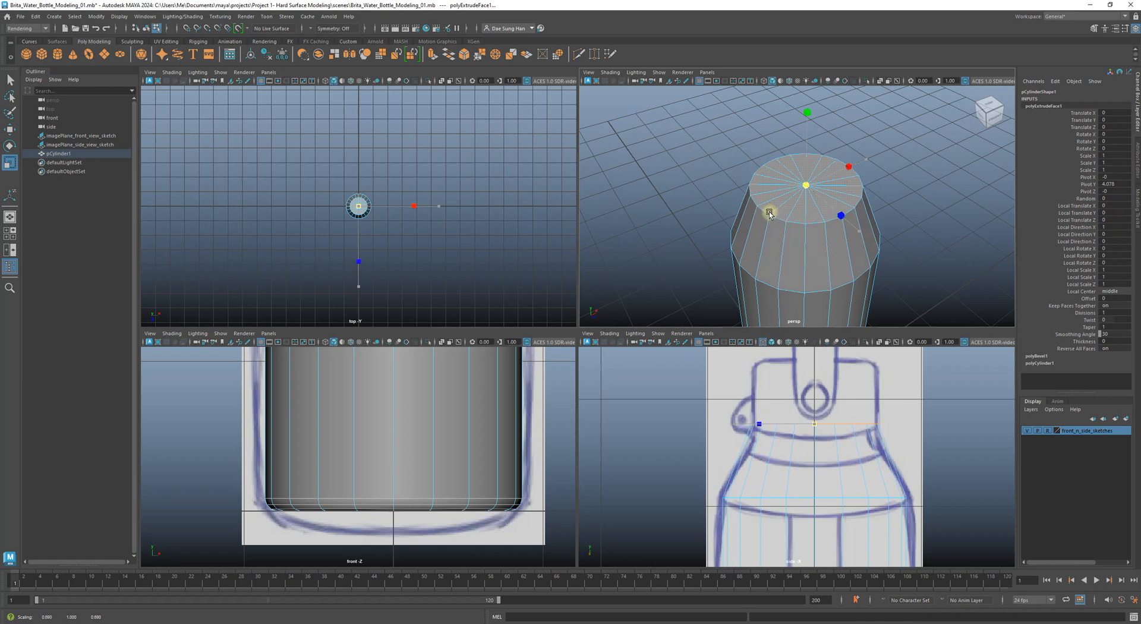
{"action": "left_click_drag", "start_coordinate": [769, 213], "coordinate": [771, 215]}
{"action": "left_click_drag", "start_coordinate": [835, 168], "coordinate": [830, 226], "text": "alt"}
{"action": "middle_click_drag", "start_coordinate": [836, 221], "coordinate": [814, 215], "text": "alt"}
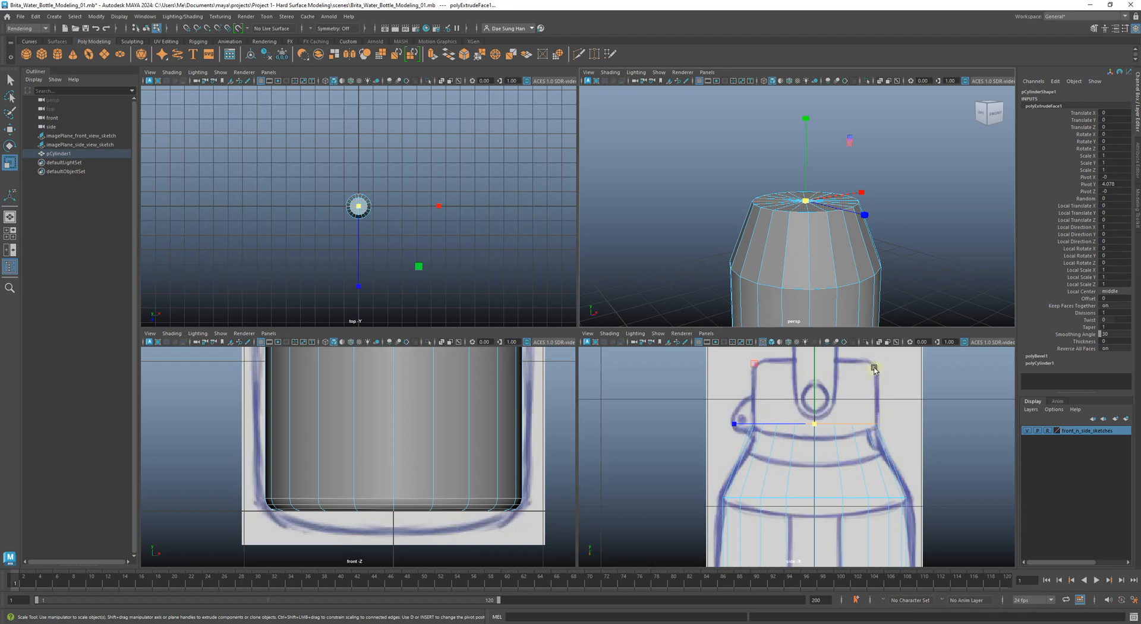
{"action": "left_click_drag", "start_coordinate": [823, 224], "coordinate": [815, 235], "text": "alt"}
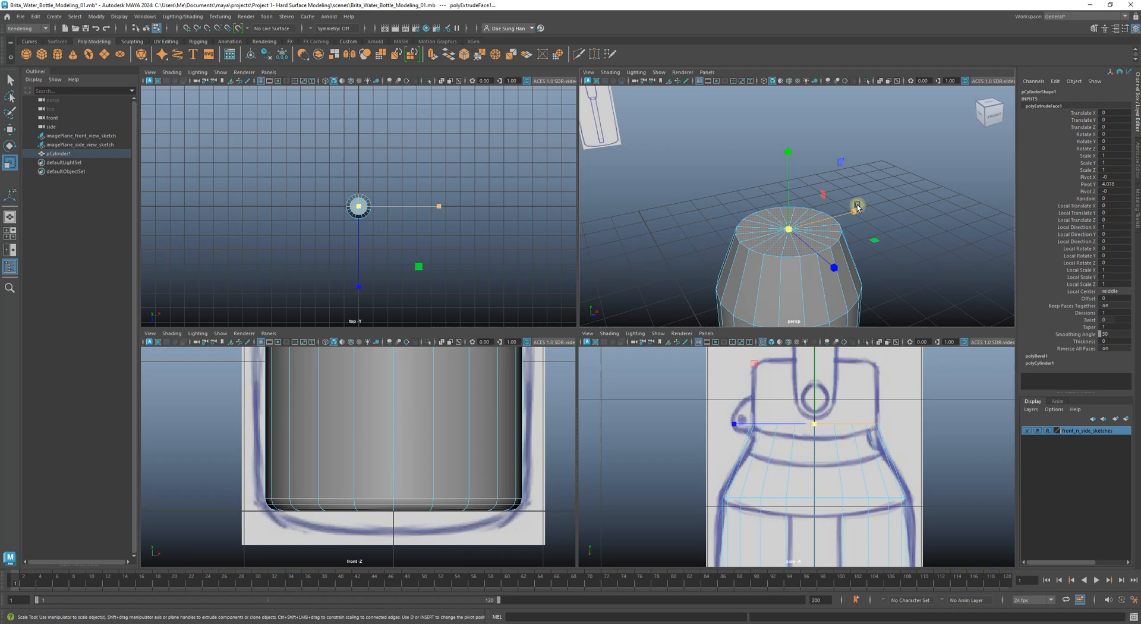
{"action": "key", "text": "e"}
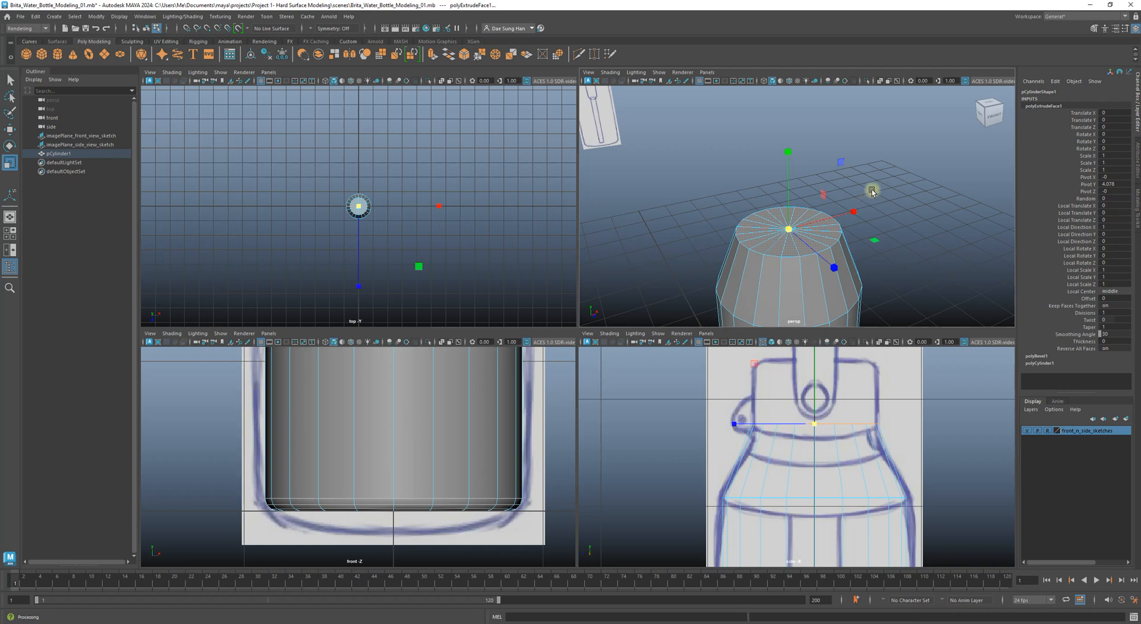
{"action": "key", "text": "w"}
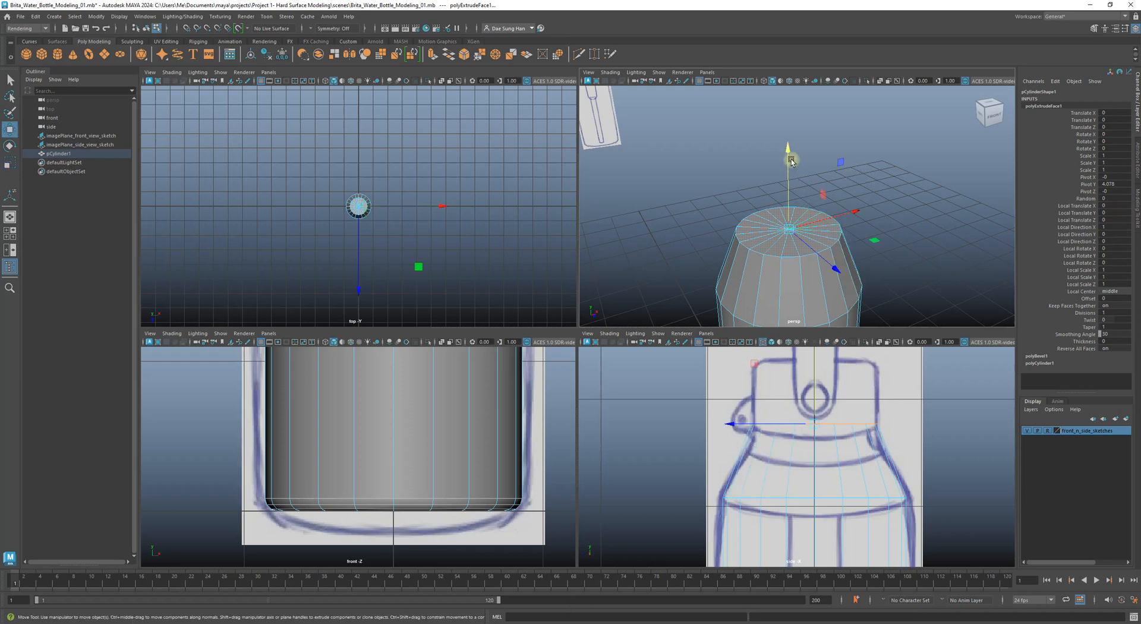
{"action": "left_click_drag", "start_coordinate": [789, 155], "coordinate": [782, 113]}
{"action": "key", "text": "ctrl+z"}
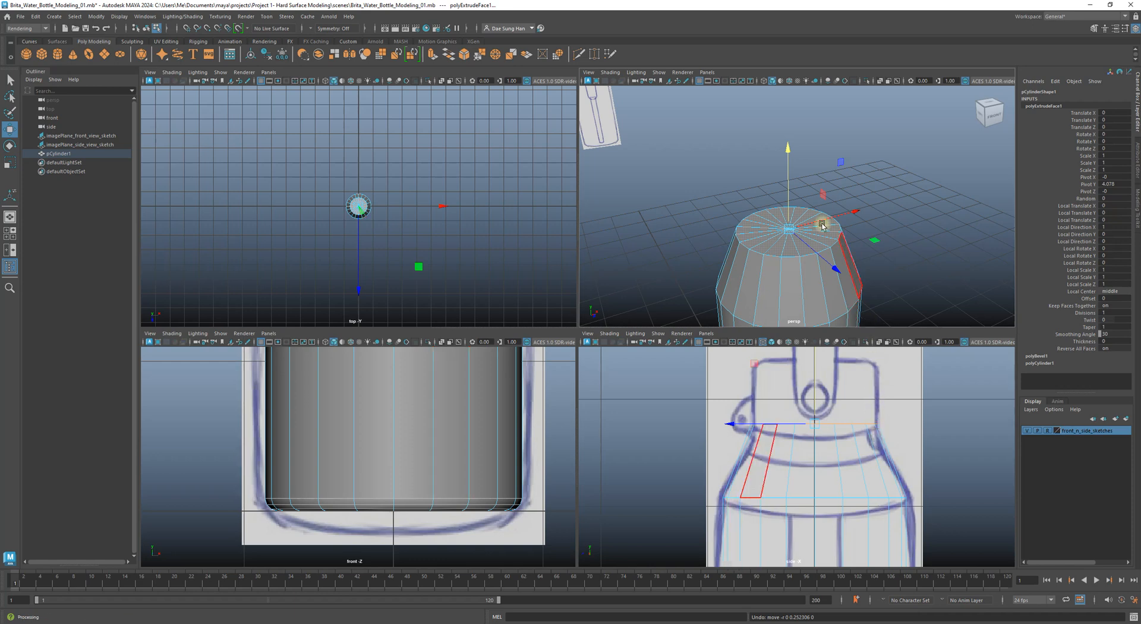
- Extrude the narrowed top faces and move them straight up to form the cap section
{"action": "right_click", "coordinate": [869, 150], "text": "shift"}
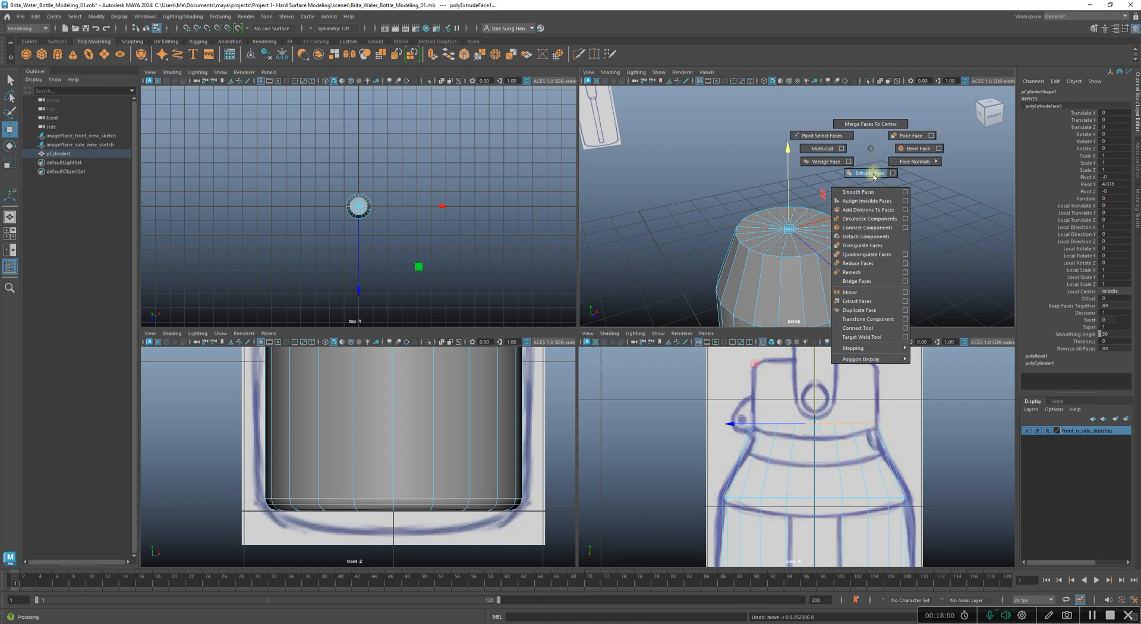
{"action": "left_click", "coordinate": [869, 173]}
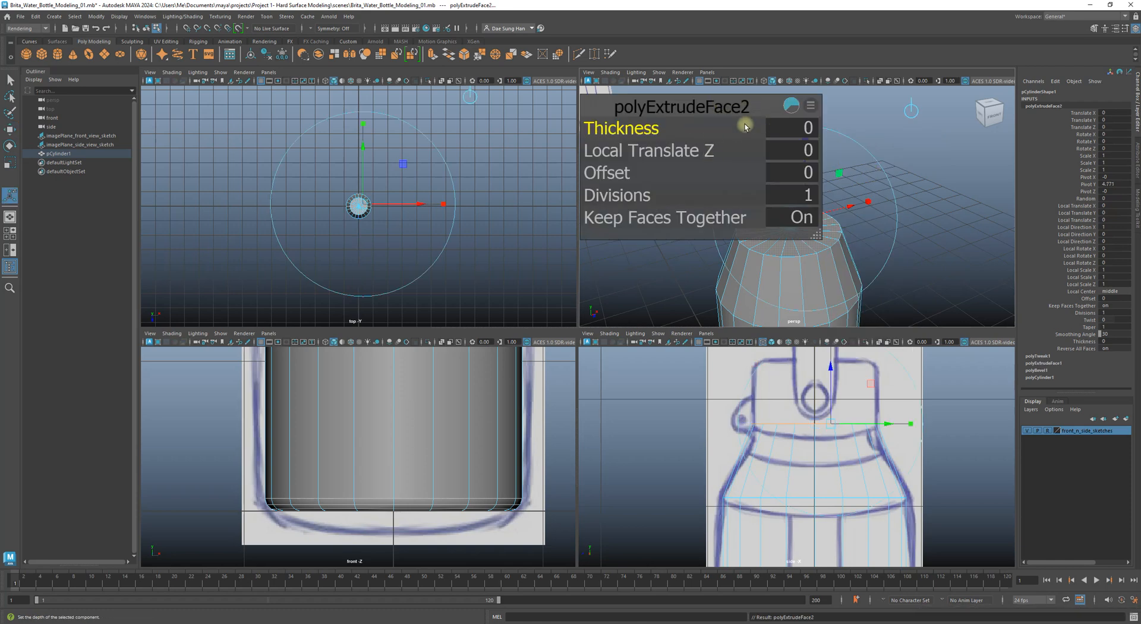
{"action": "key", "text": "w"}
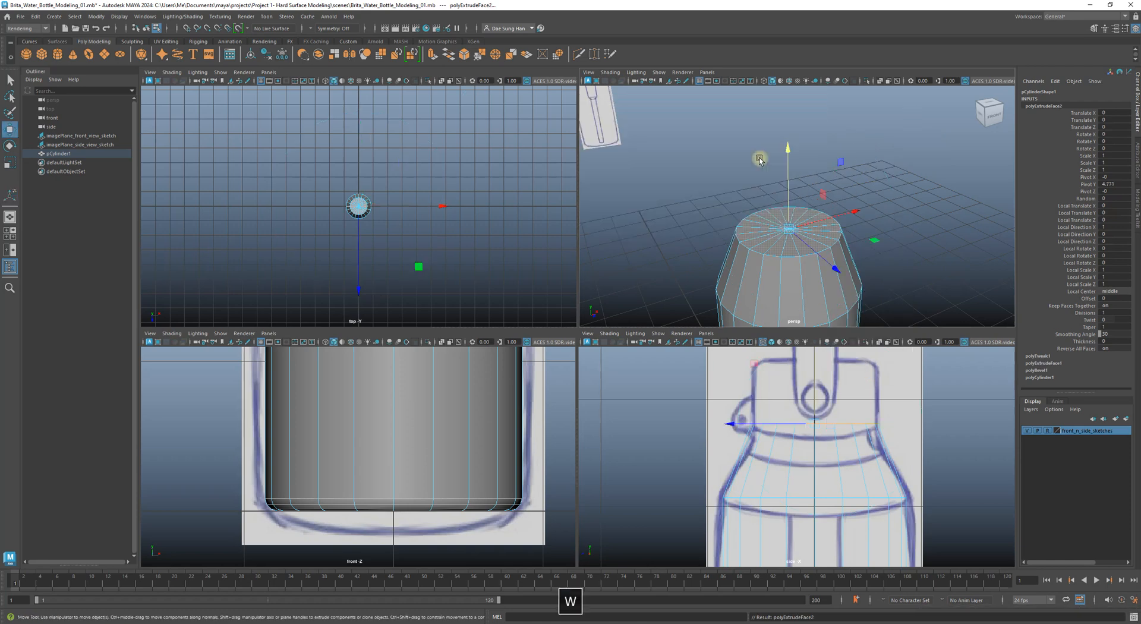
{"action": "left_click_drag", "start_coordinate": [850, 228], "coordinate": [804, 224], "text": "alt"}
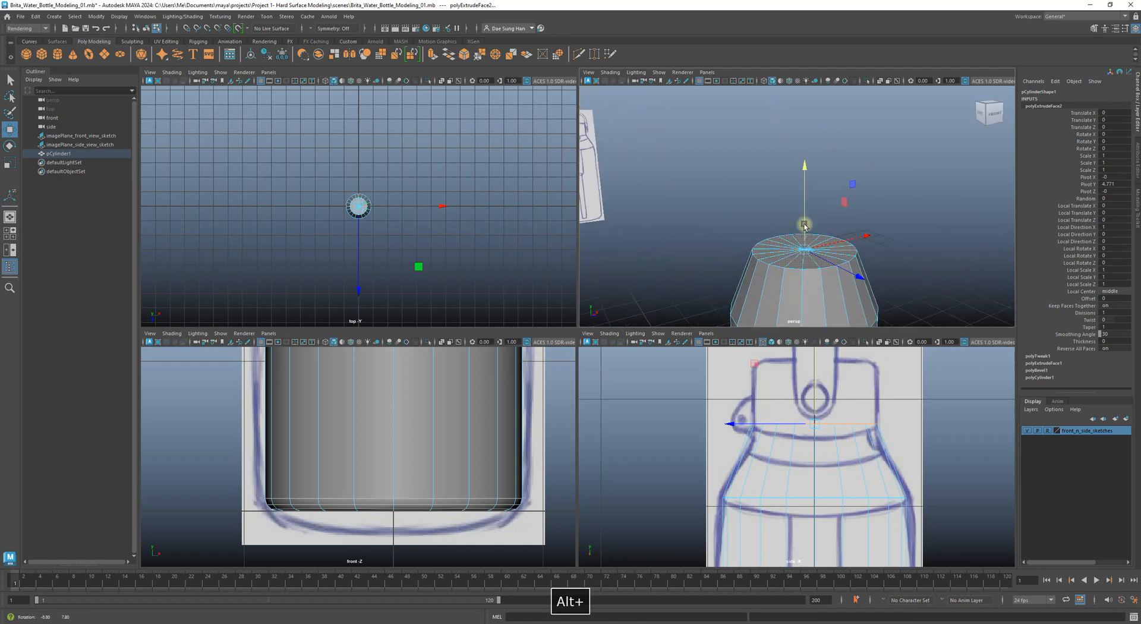
{"action": "middle_click_drag", "start_coordinate": [805, 224], "coordinate": [807, 195], "text": "alt"}
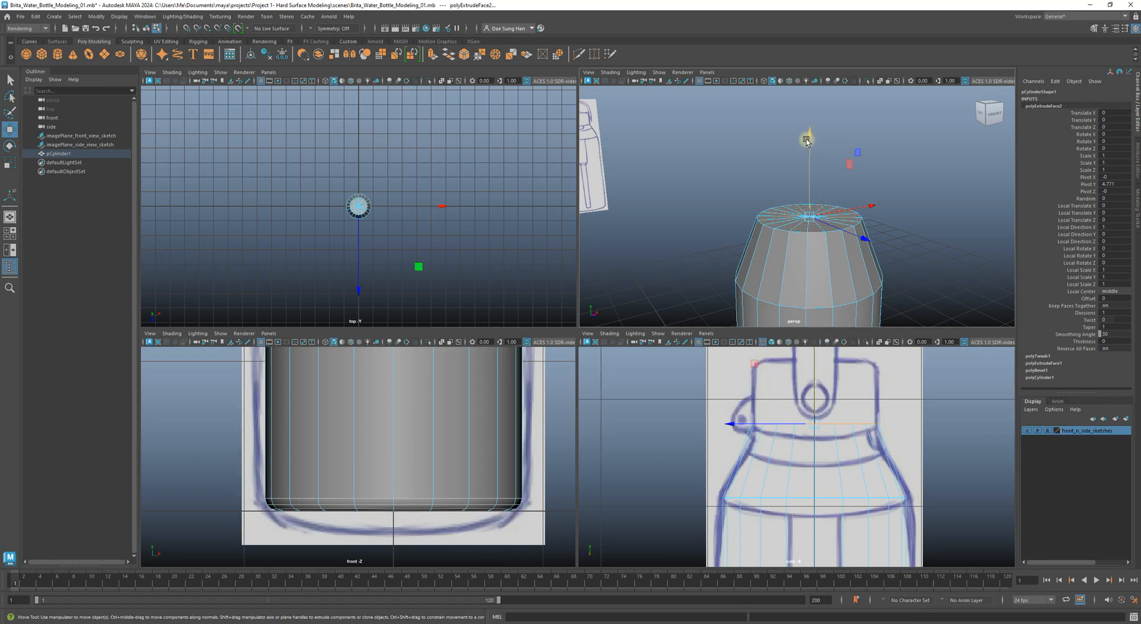
{"action": "key", "text": "w"}
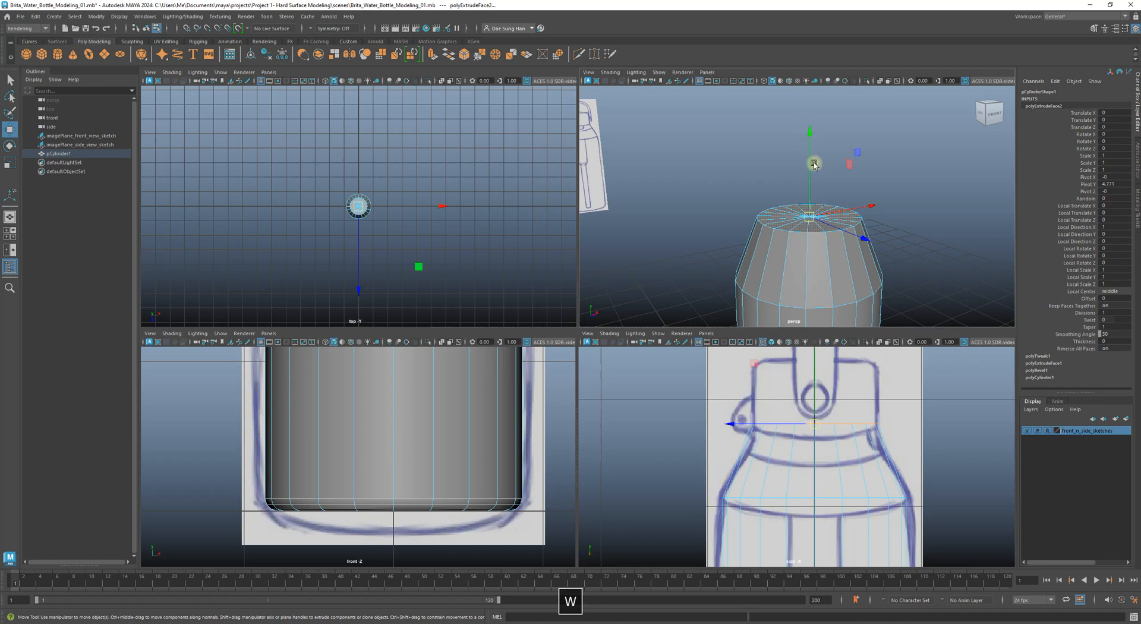
{"action": "left_click_drag", "start_coordinate": [811, 135], "coordinate": [817, 74]}
- In the side view, fine-tune the height of the extruded top faces to match the sketched cap's upper edge
{"action": "scroll", "coordinate": [886, 410], "scroll_direction": "up", "scroll_amount": 3}
{"action": "key", "text": "space"}
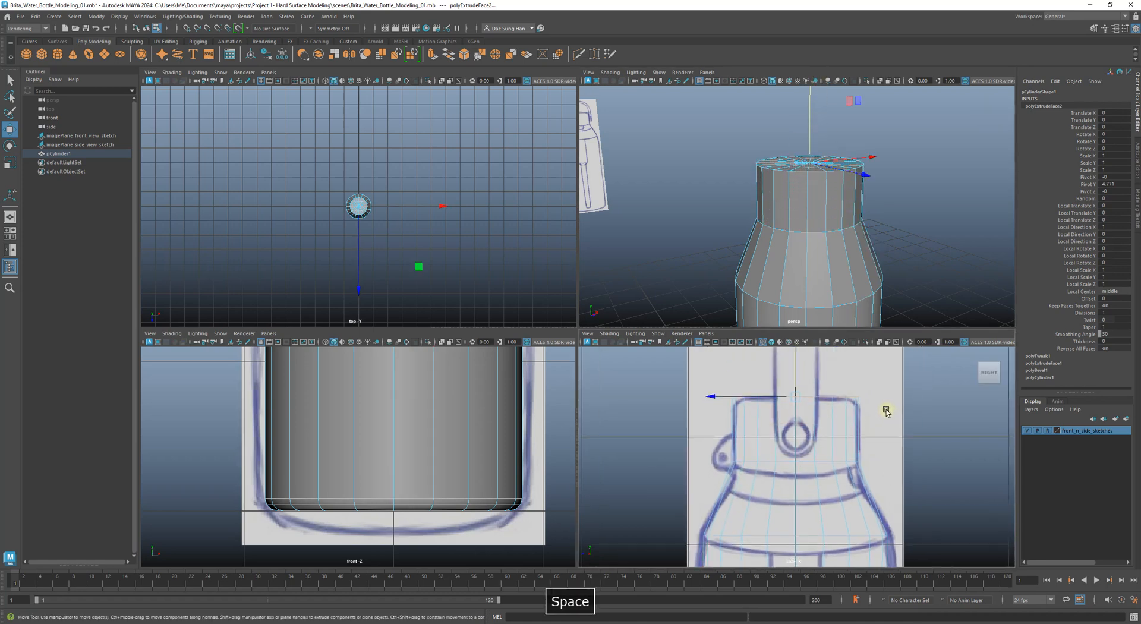
{"action": "mouse_move", "coordinate": [675, 116]}
{"action": "middle_mouse_down", "text": "alt"}
{"action": "mouse_move", "coordinate": [704, 151]}
{"action": "mouse_move", "coordinate": [741, 157]}
{"action": "middle_mouse_up", "text": "alt"}
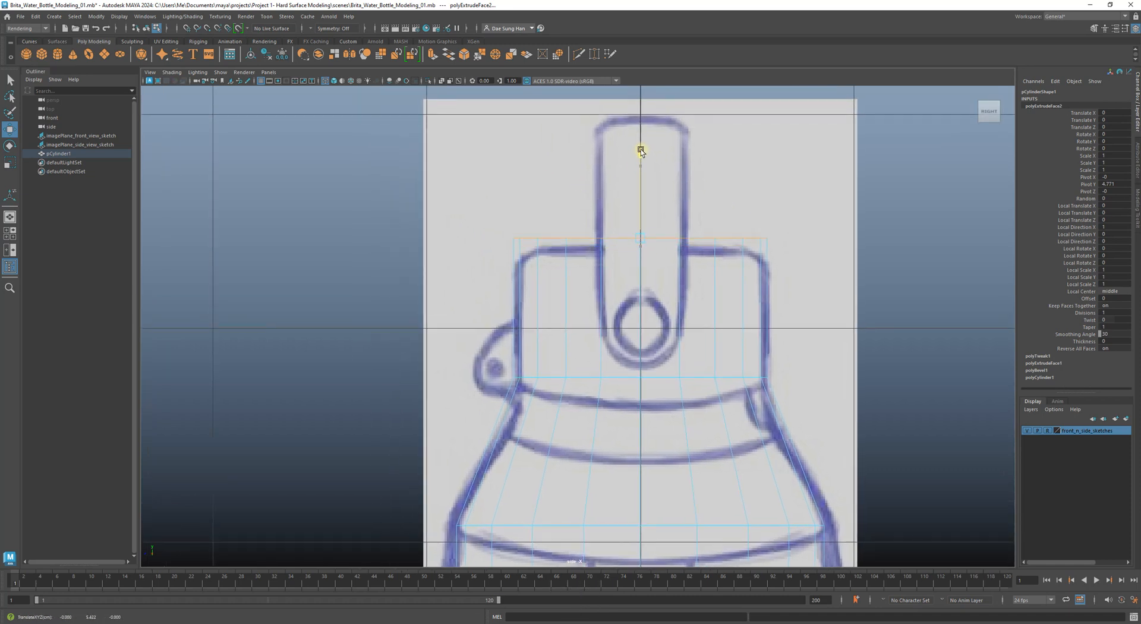
{"action": "scroll", "coordinate": [764, 320], "scroll_direction": "down", "scroll_amount": 4}
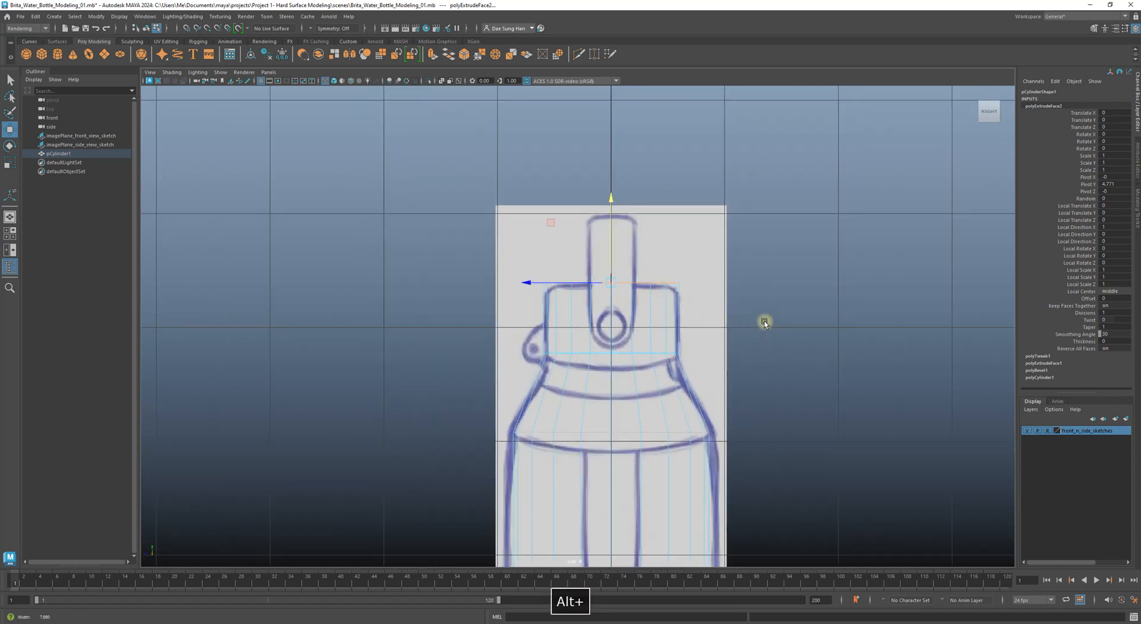
{"action": "middle_click_drag", "start_coordinate": [713, 282], "coordinate": [804, 199], "text": "alt"}
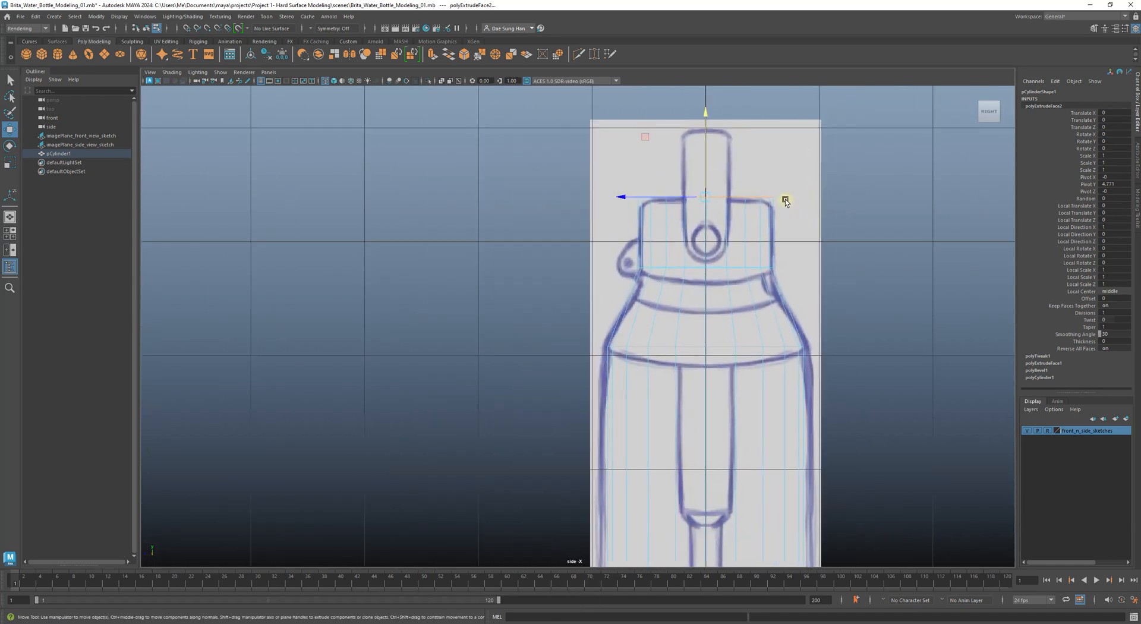
- Deselect the faces and inspect the whole bottle's silhouette from several angles in the perspective view
{"action": "key", "text": "space"}
{"action": "key", "text": "space"}
{"action": "left_click", "coordinate": [801, 270]}
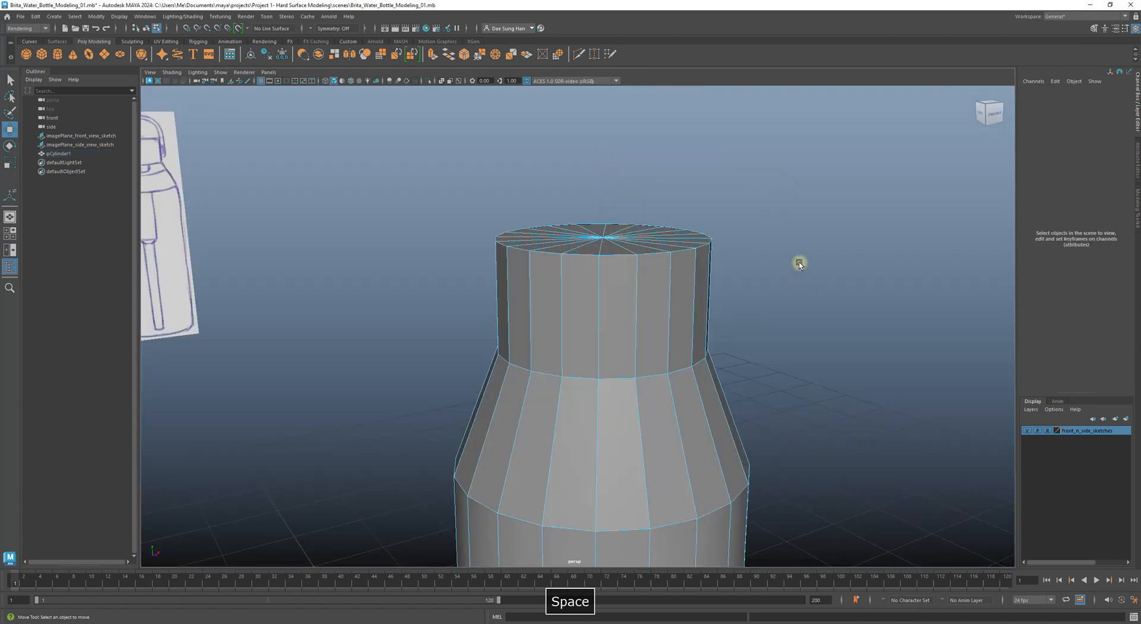
{"action": "left_click_drag", "start_coordinate": [786, 244], "coordinate": [683, 198], "text": "alt"}
{"action": "right_click_drag", "start_coordinate": [683, 198], "coordinate": [600, 211], "text": "alt"}
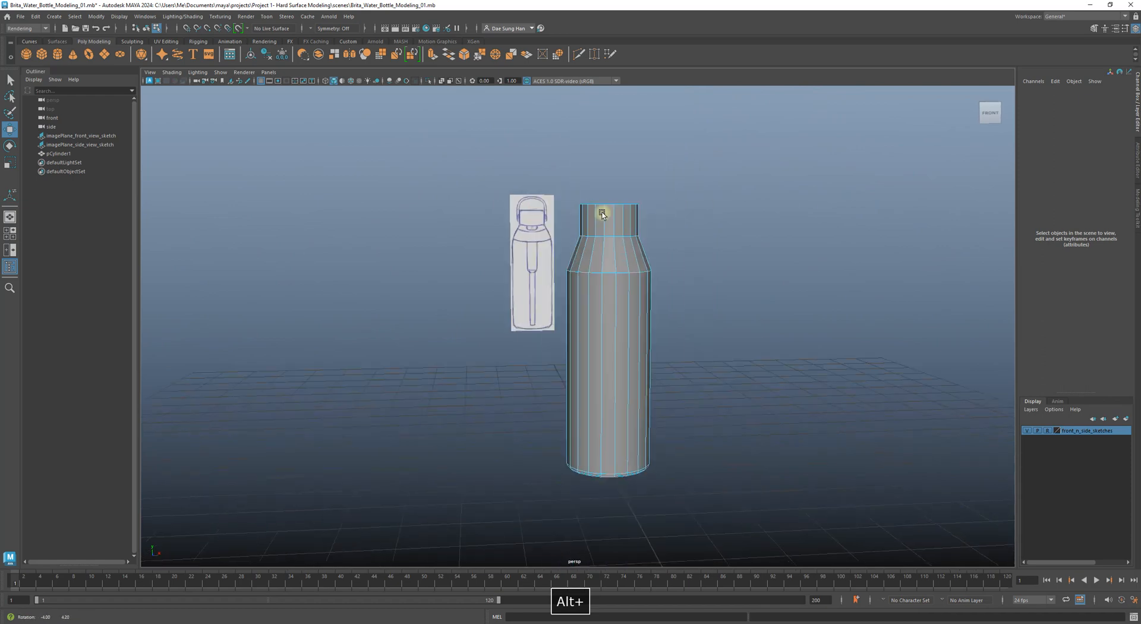
{"action": "mouse_move", "coordinate": [601, 212]}
{"action": "left_mouse_down", "text": "alt"}
{"action": "mouse_move", "coordinate": [718, 213]}
{"action": "mouse_move", "coordinate": [631, 214]}
{"action": "left_mouse_up", "text": "alt"}
{"action": "right_click_drag", "start_coordinate": [632, 214], "coordinate": [756, 252], "text": "alt"}
{"action": "left_click_drag", "start_coordinate": [756, 250], "coordinate": [719, 242], "text": "alt"}
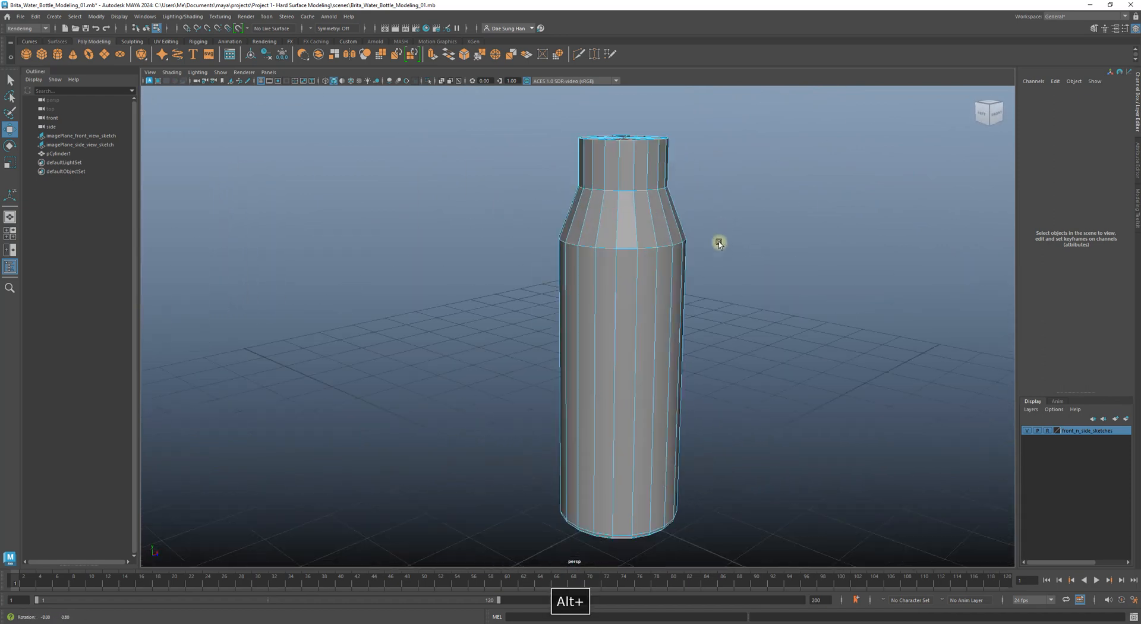
- Compare the cap's upper corners in the side sketch with the model's sharp top rim
{"action": "right_click_drag", "start_coordinate": [718, 242], "coordinate": [805, 318], "text": "alt"}
{"action": "key", "text": "space"}
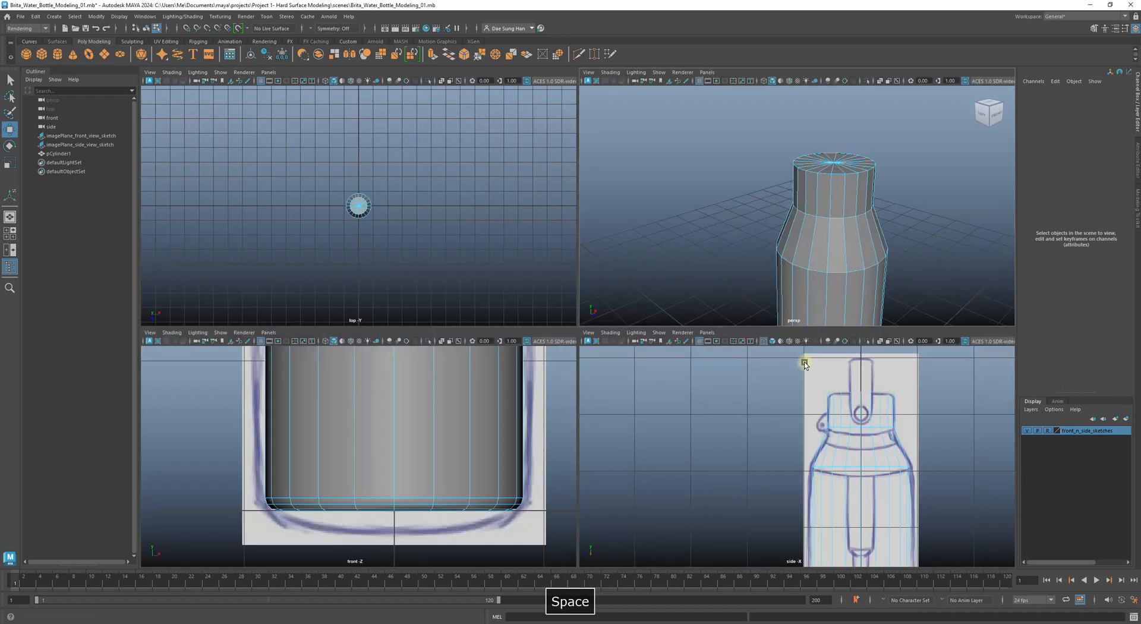
{"action": "right_click_drag", "start_coordinate": [821, 196], "coordinate": [859, 159], "text": "alt"}
{"action": "middle_click_drag", "start_coordinate": [859, 159], "coordinate": [812, 212], "text": "alt"}
{"action": "middle_click_drag", "start_coordinate": [799, 415], "coordinate": [749, 453], "text": "alt"}
{"action": "right_click_drag", "start_coordinate": [748, 453], "coordinate": [870, 482], "text": "alt"}
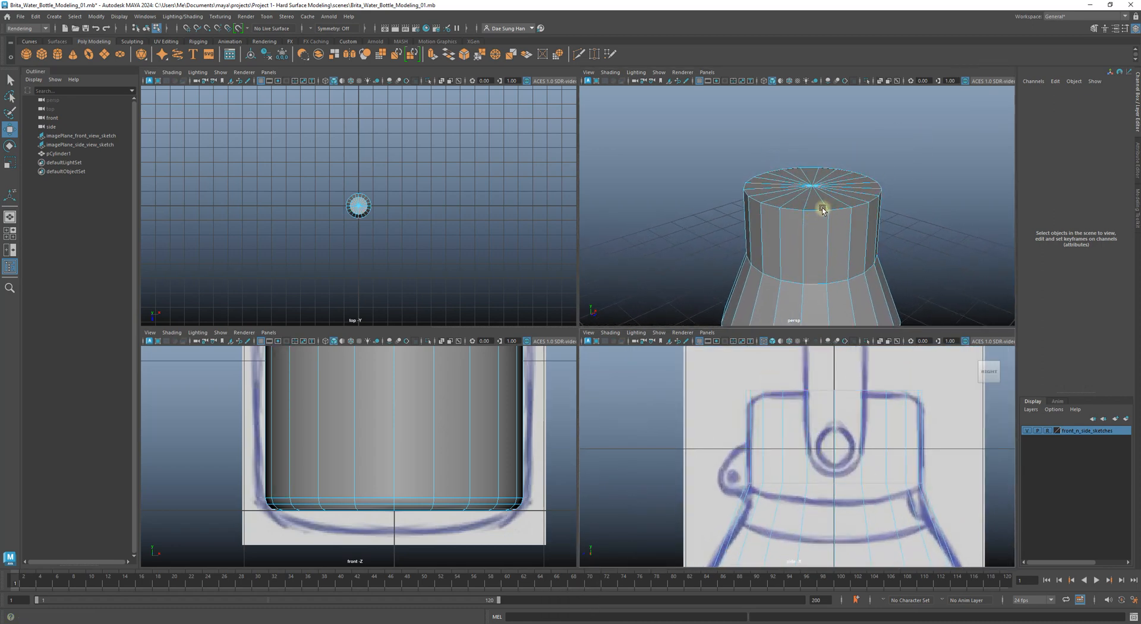
{"action": "key", "text": "space"}
{"action": "right_click_drag", "start_coordinate": [767, 336], "coordinate": [625, 326], "text": "alt"}
{"action": "left_click_drag", "start_coordinate": [626, 326], "coordinate": [661, 319], "text": "alt"}
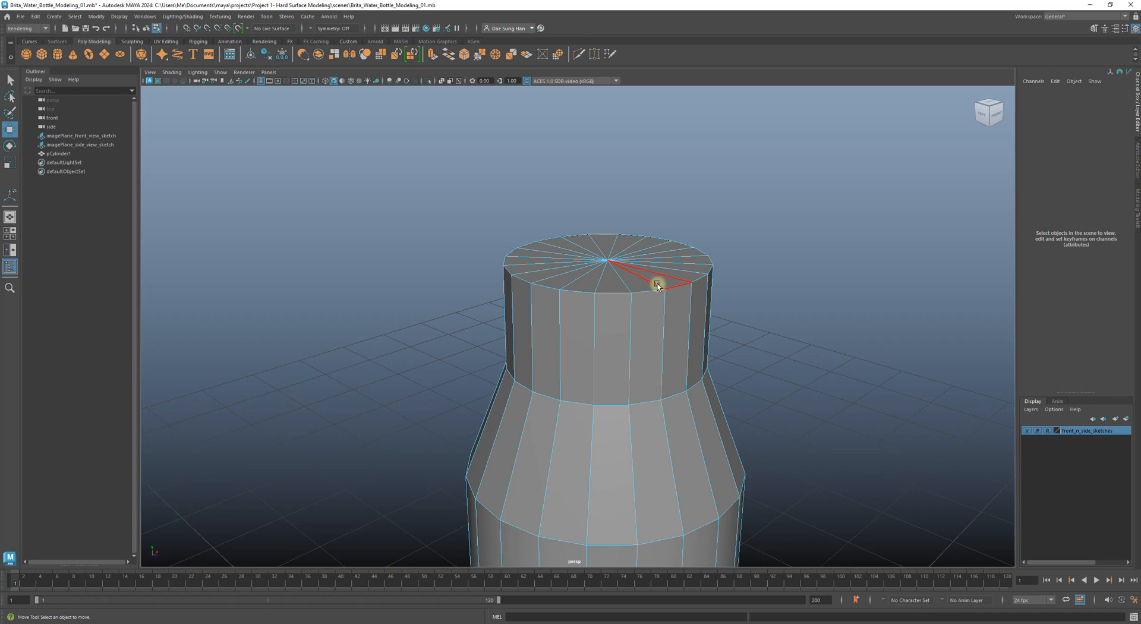
- Select the edge loop around the cap's top rim and bevel it with a Fraction of 0.1
{"action": "right_click", "coordinate": [648, 256]}
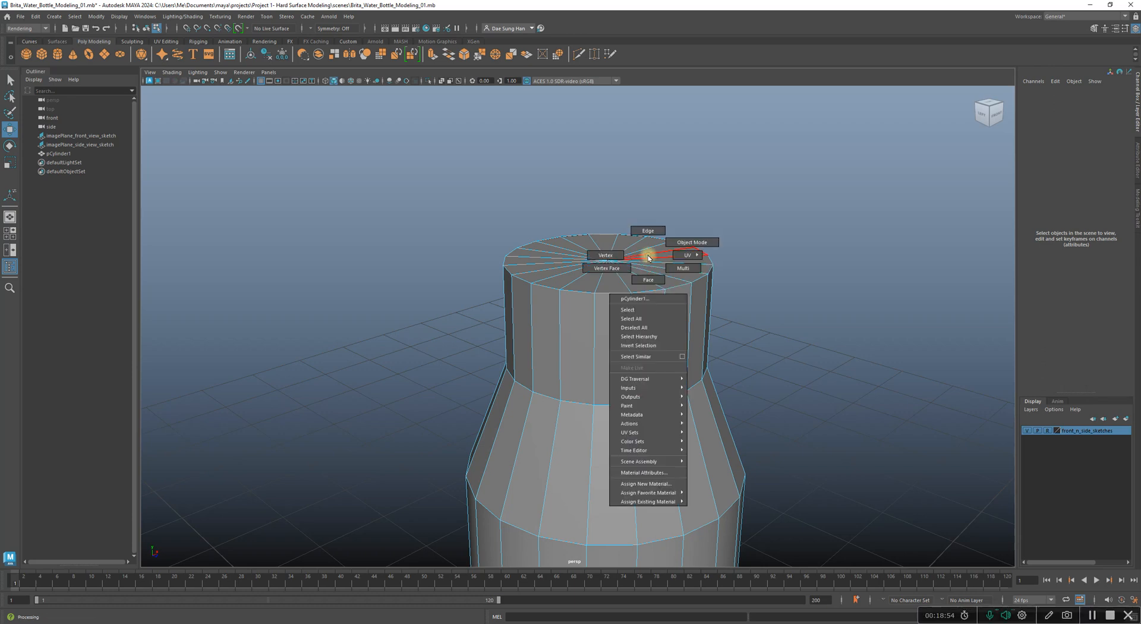
{"action": "left_click", "coordinate": [652, 230]}
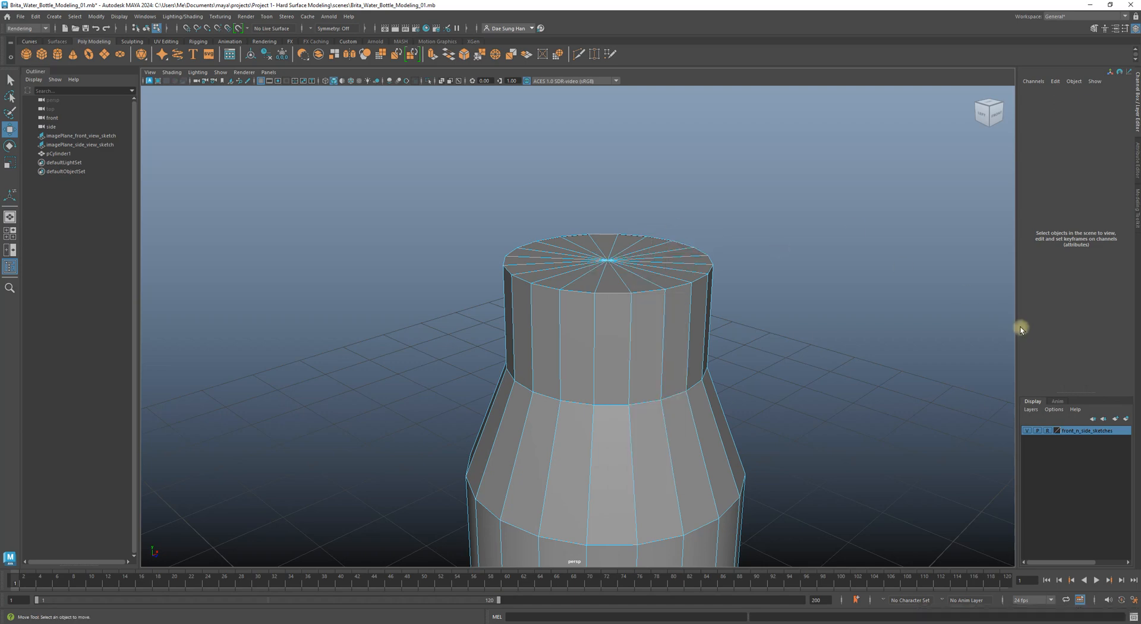
{"action": "double_click", "coordinate": [677, 286]}
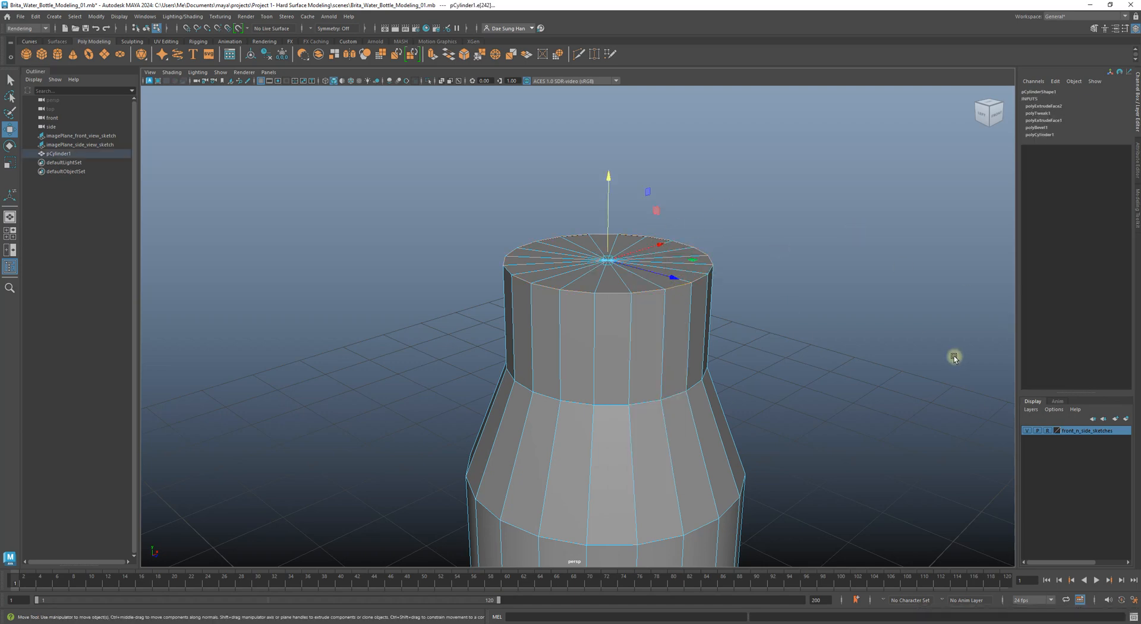
{"action": "left_click_drag", "start_coordinate": [955, 356], "coordinate": [846, 344], "text": "alt"}
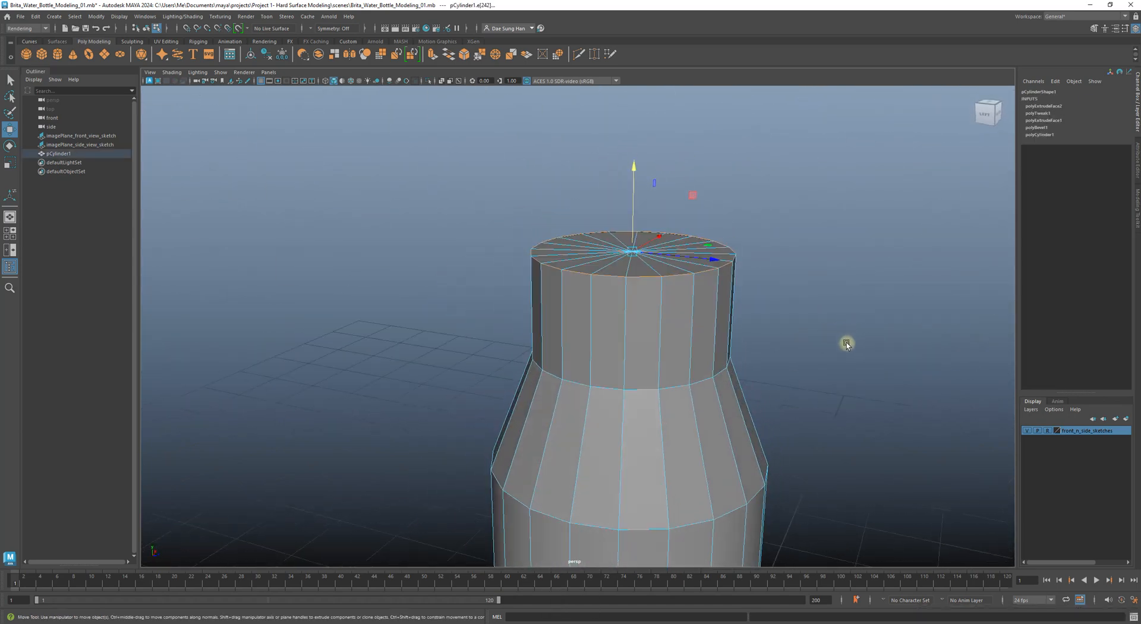
{"action": "right_click", "coordinate": [807, 244], "text": "shift"}
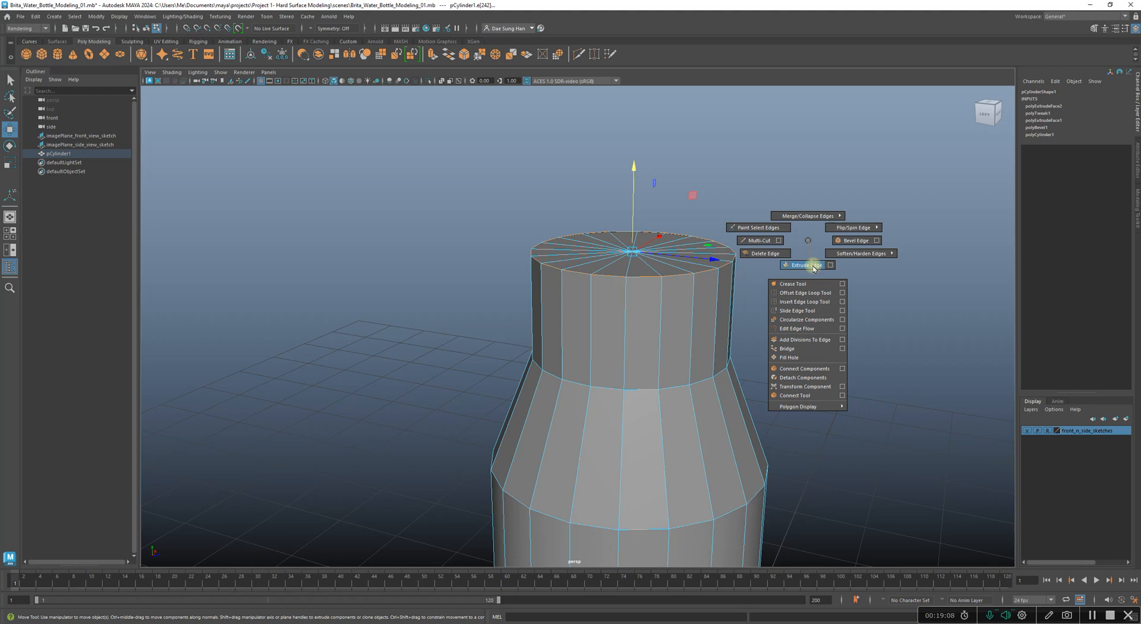
{"action": "left_click", "coordinate": [848, 242]}
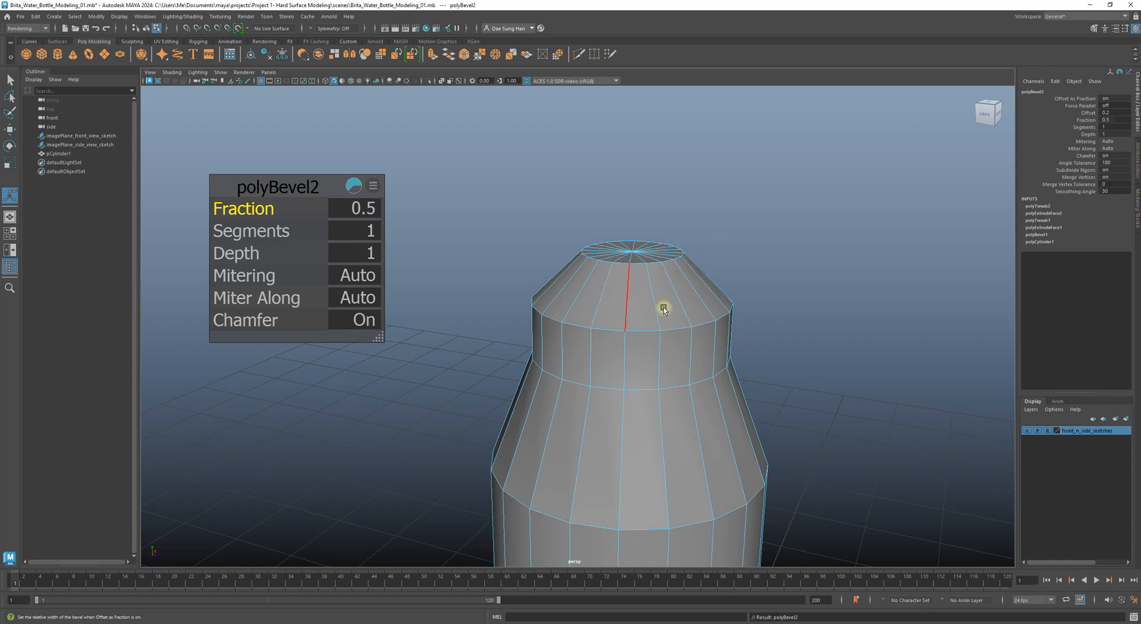
{"action": "left_click_drag", "start_coordinate": [318, 189], "coordinate": [313, 166]}
{"action": "left_click", "coordinate": [378, 188]}
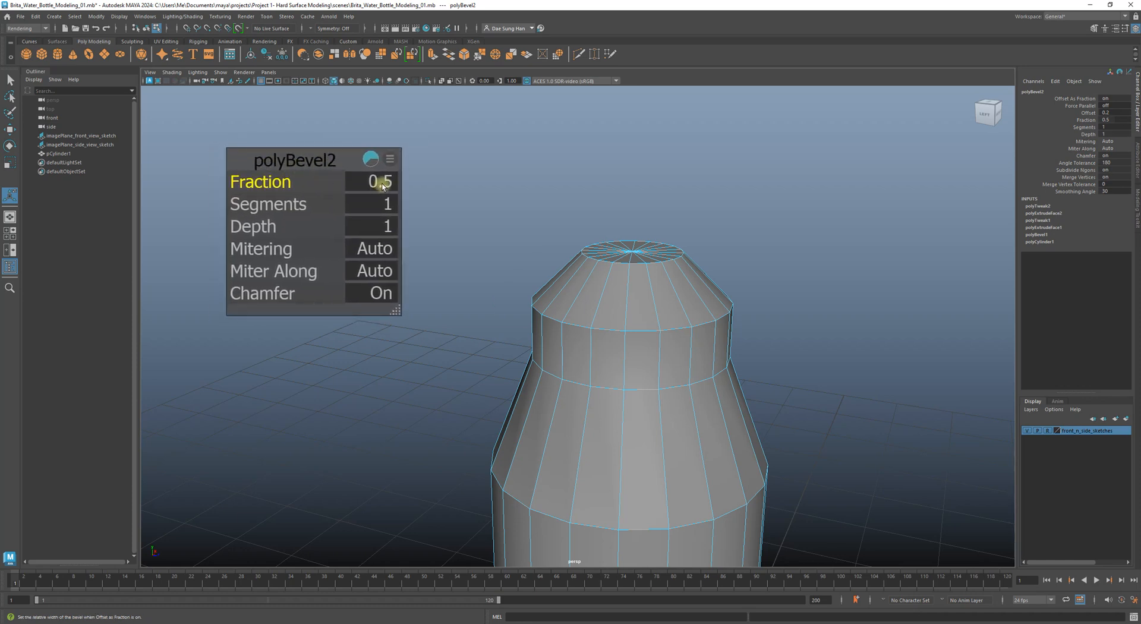
{"action": "left_click", "coordinate": [386, 182]}
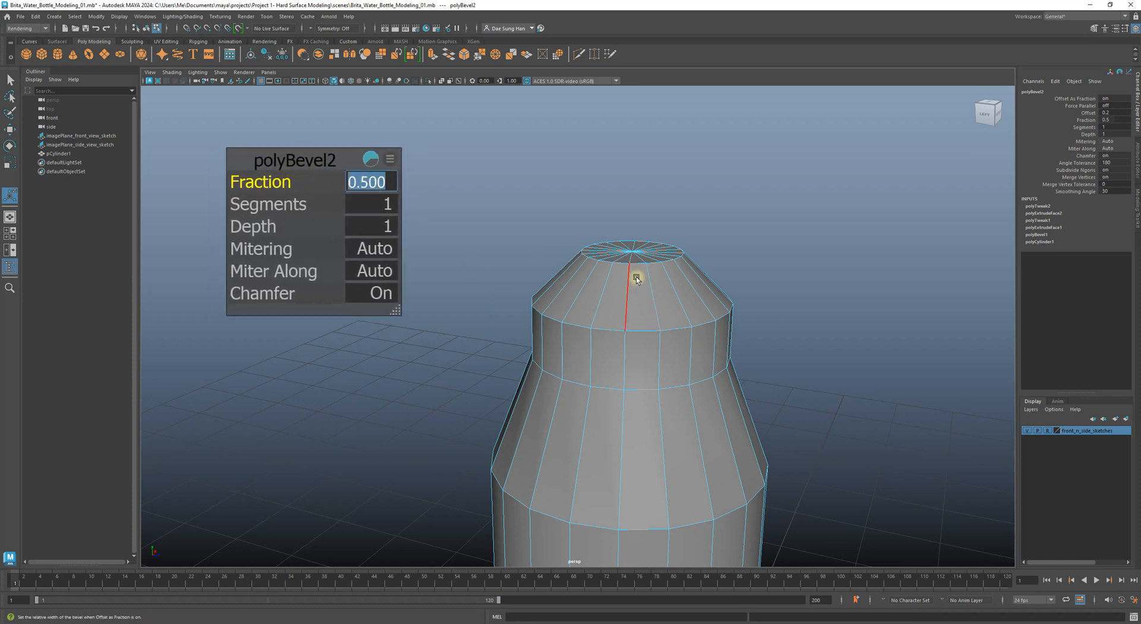
{"action": "type", "text": ".1"}
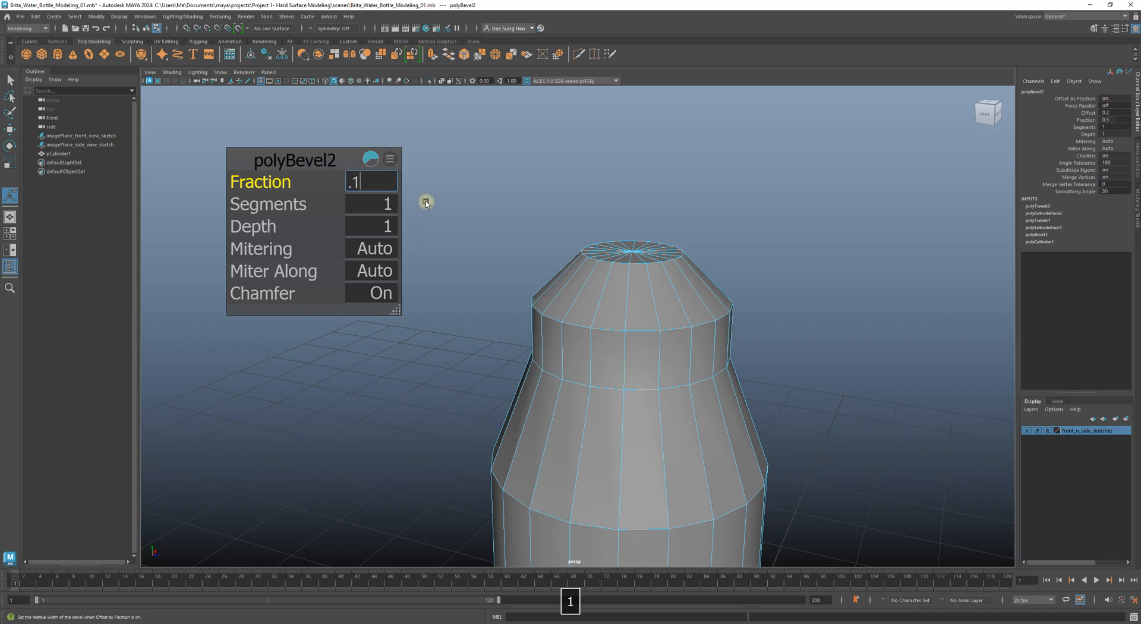
{"action": "key", "text": "Return"}
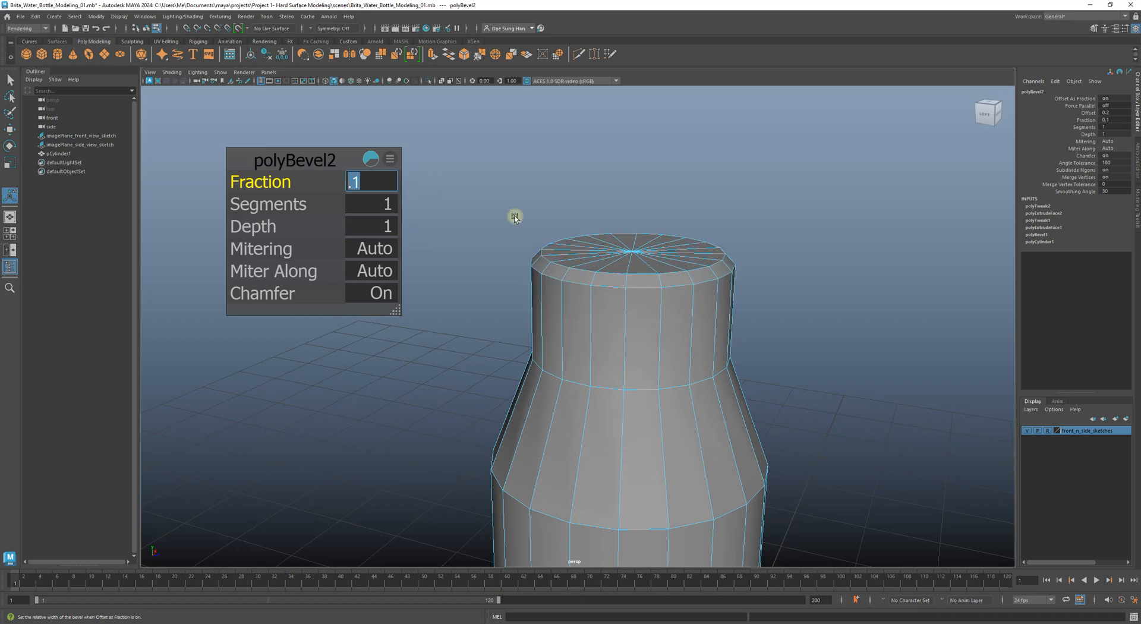
- Set the top rim bevel's Segments to 3
{"action": "mouse_move", "coordinate": [726, 269]}
{"action": "left_mouse_down", "text": "alt"}
{"action": "mouse_move", "coordinate": [667, 257]}
{"action": "mouse_move", "coordinate": [722, 255]}
{"action": "left_mouse_up", "text": "alt"}
{"action": "left_click", "coordinate": [375, 205]}
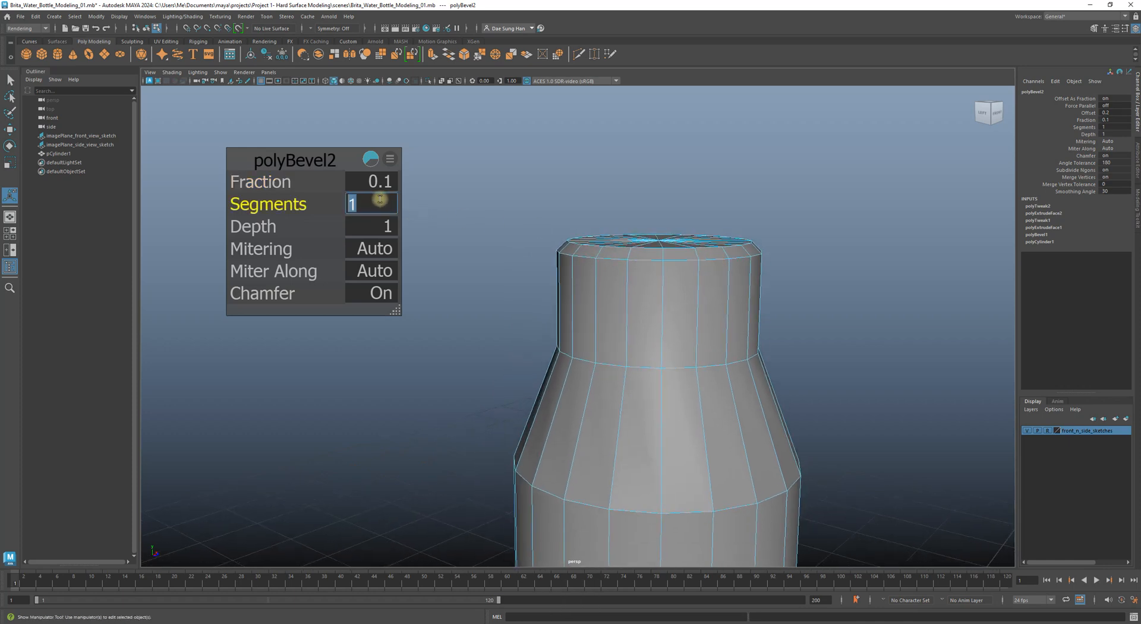
{"action": "type", "text": "3"}
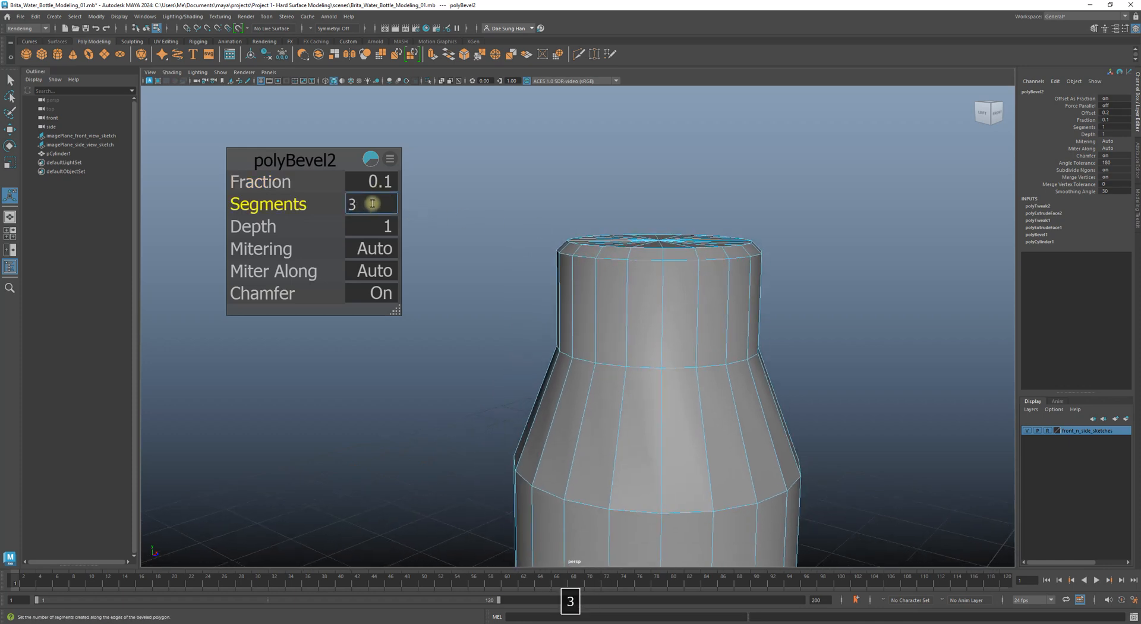
{"action": "key", "text": "Return"}
- Check the bevelled rim against the cap corners in the side sketch, and deselect the mesh
{"action": "left_click_drag", "start_coordinate": [771, 286], "coordinate": [740, 246], "text": "alt"}
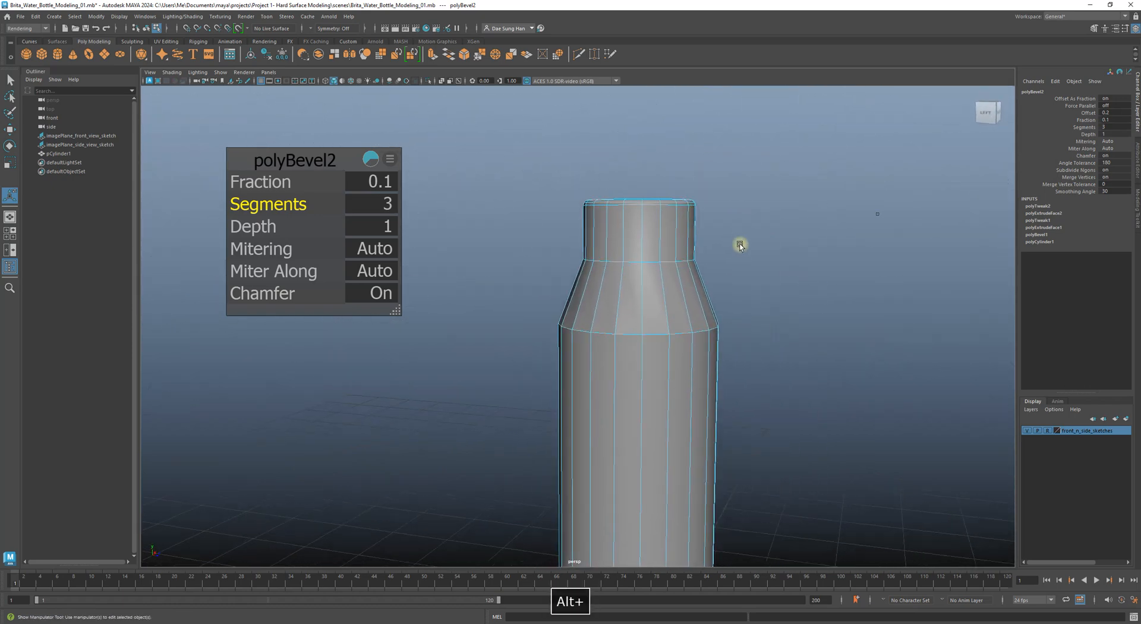
{"action": "left_click_drag", "start_coordinate": [735, 291], "coordinate": [733, 257], "text": "alt"}
{"action": "key", "text": "space"}
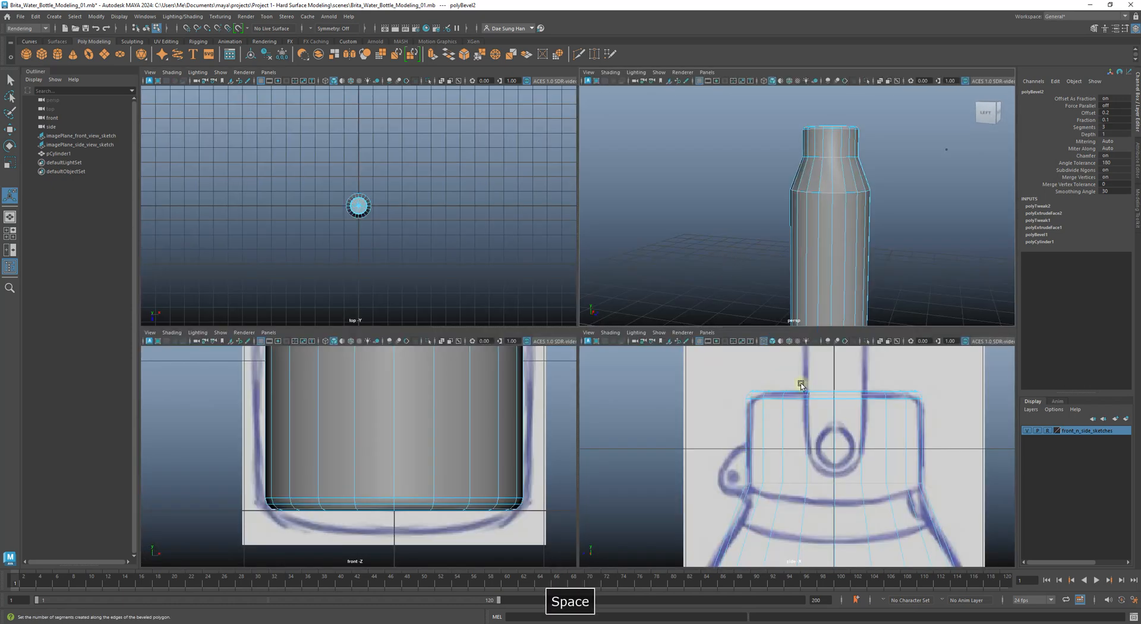
{"action": "key", "text": "space"}
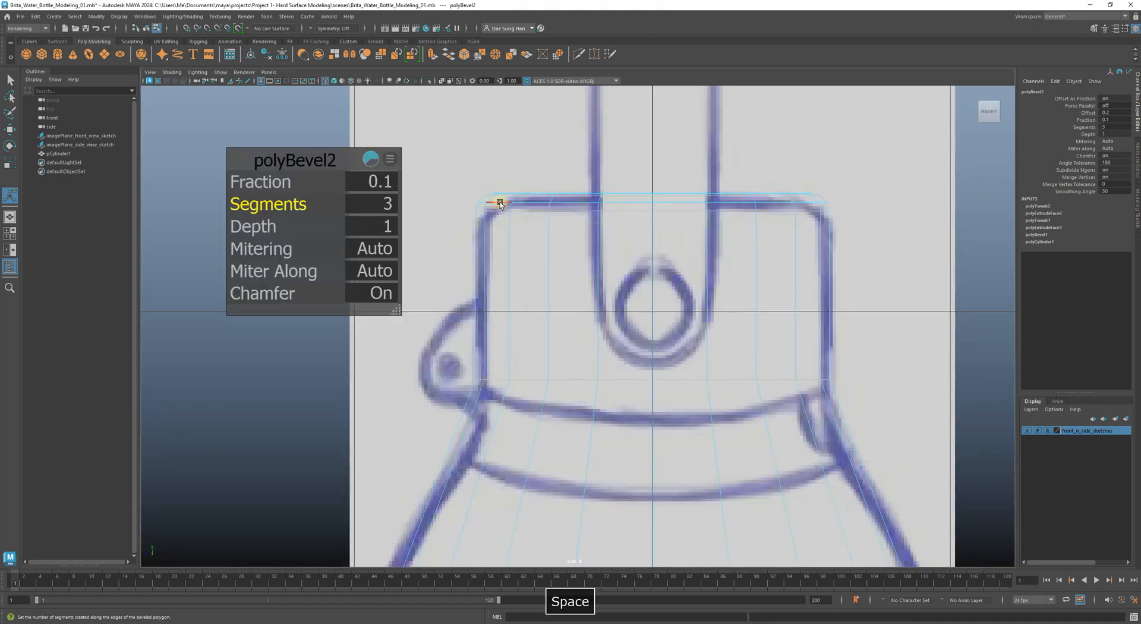
{"action": "middle_click_drag", "start_coordinate": [682, 277], "coordinate": [694, 262], "text": "alt"}
{"action": "key", "text": "space"}
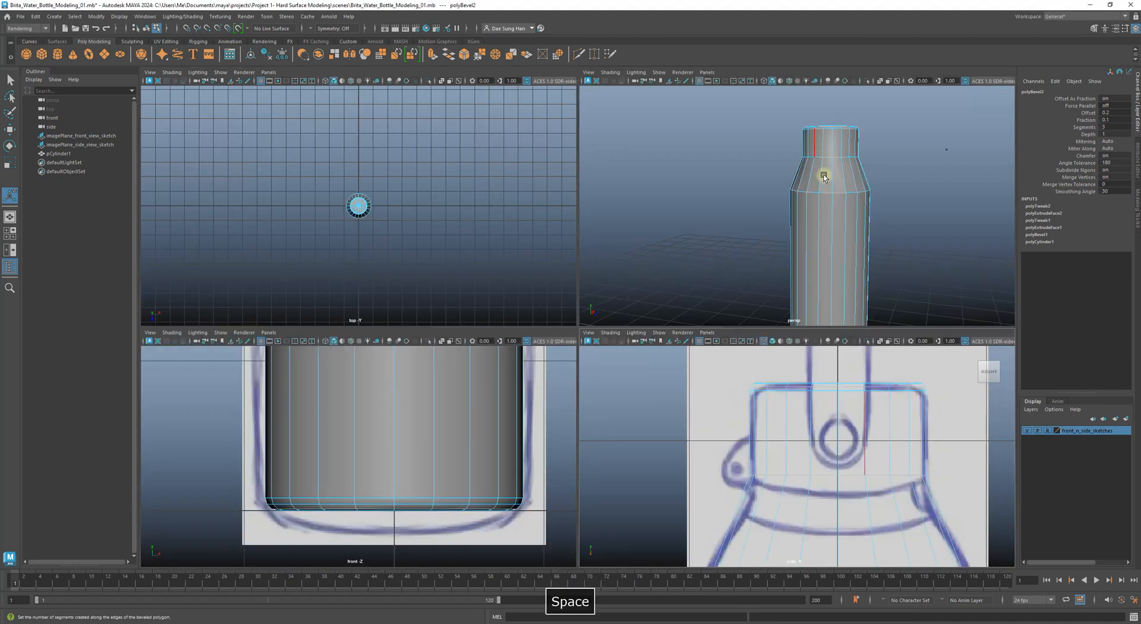
{"action": "key", "text": "space"}
{"action": "left_click_drag", "start_coordinate": [657, 247], "coordinate": [815, 252], "text": "alt"}
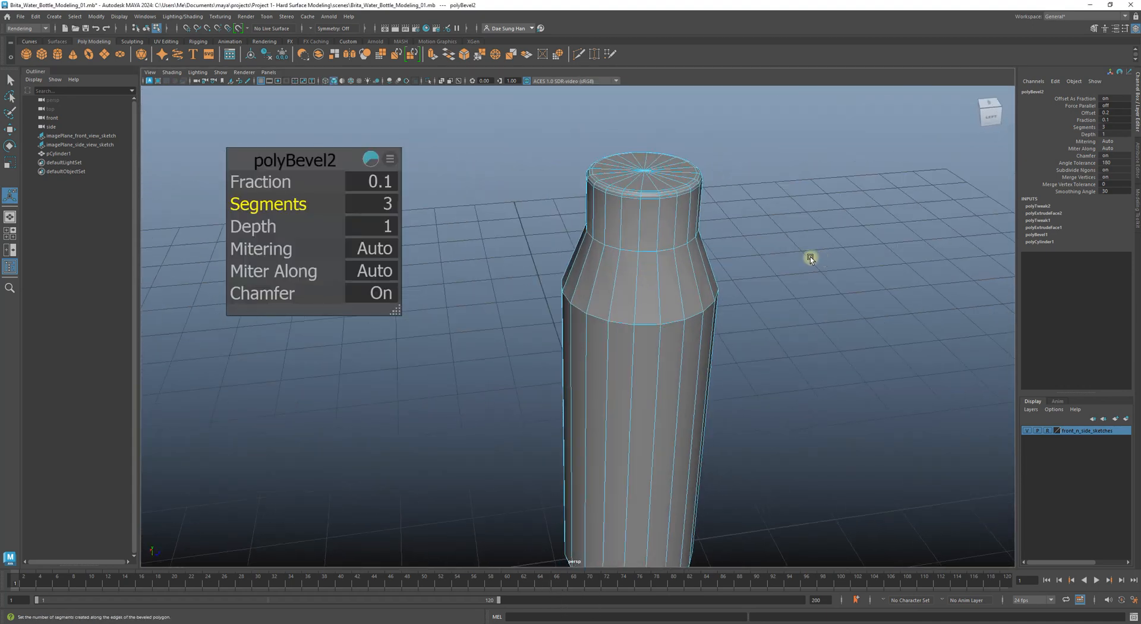
{"action": "key", "text": "w"}
{"action": "left_click", "coordinate": [853, 274]}
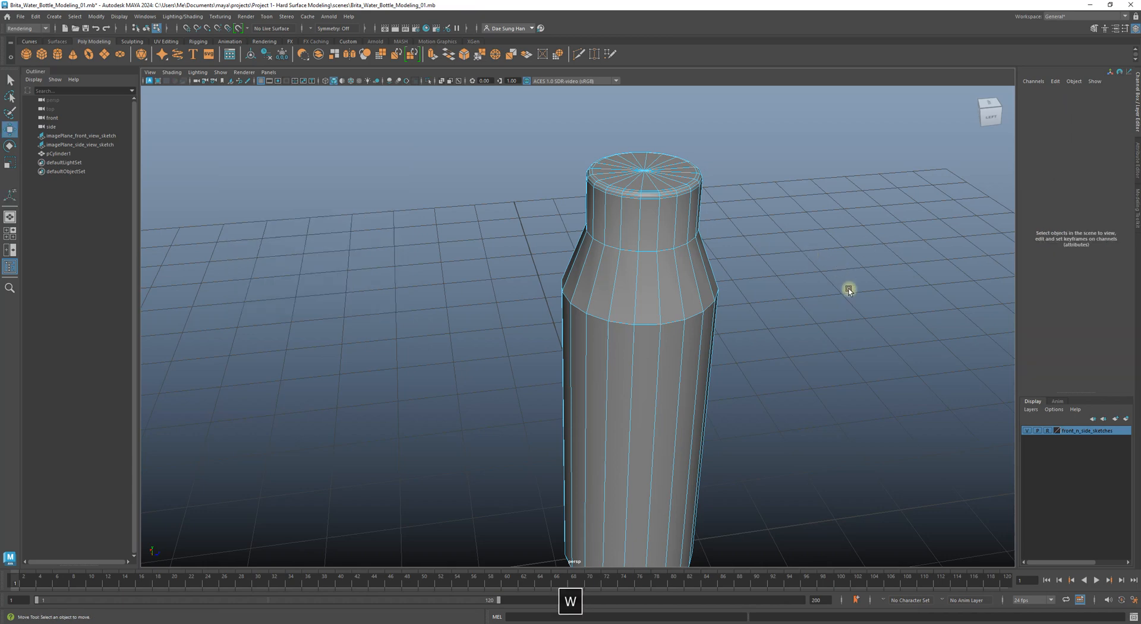
- Preview the whole bottle with mesh smoothing, examine its shoulder and body, and return to the unsmoothed display
{"action": "left_click_drag", "start_coordinate": [909, 290], "coordinate": [696, 226], "text": "alt"}
{"action": "key", "text": "3"}
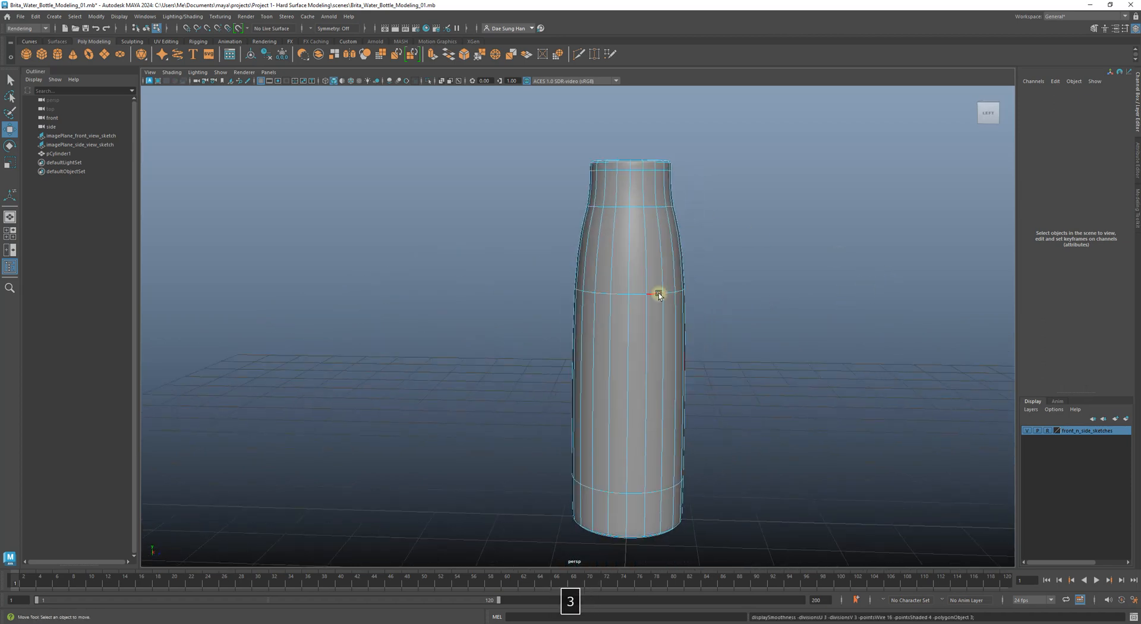
{"action": "left_click_drag", "start_coordinate": [658, 294], "coordinate": [654, 236], "text": "alt"}
{"action": "scroll", "coordinate": [570, 227], "scroll_direction": "up", "scroll_amount": 5}
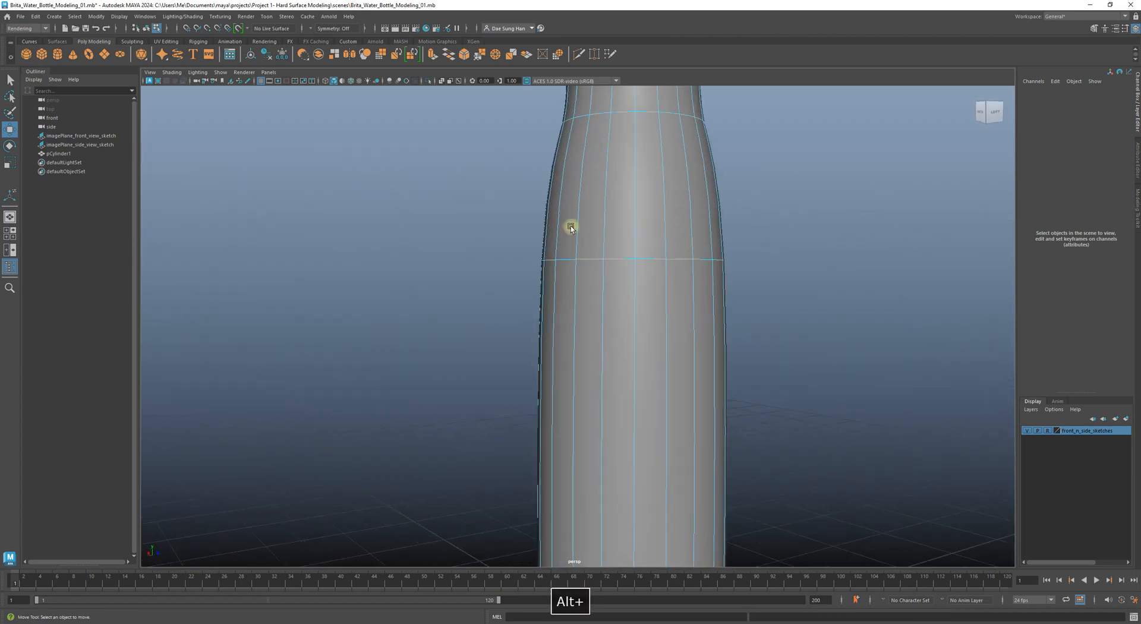
{"action": "left_click_drag", "start_coordinate": [570, 227], "coordinate": [571, 319], "text": "alt"}
{"action": "right_click_drag", "start_coordinate": [570, 318], "coordinate": [764, 360], "text": "alt"}
{"action": "key", "text": "1"}
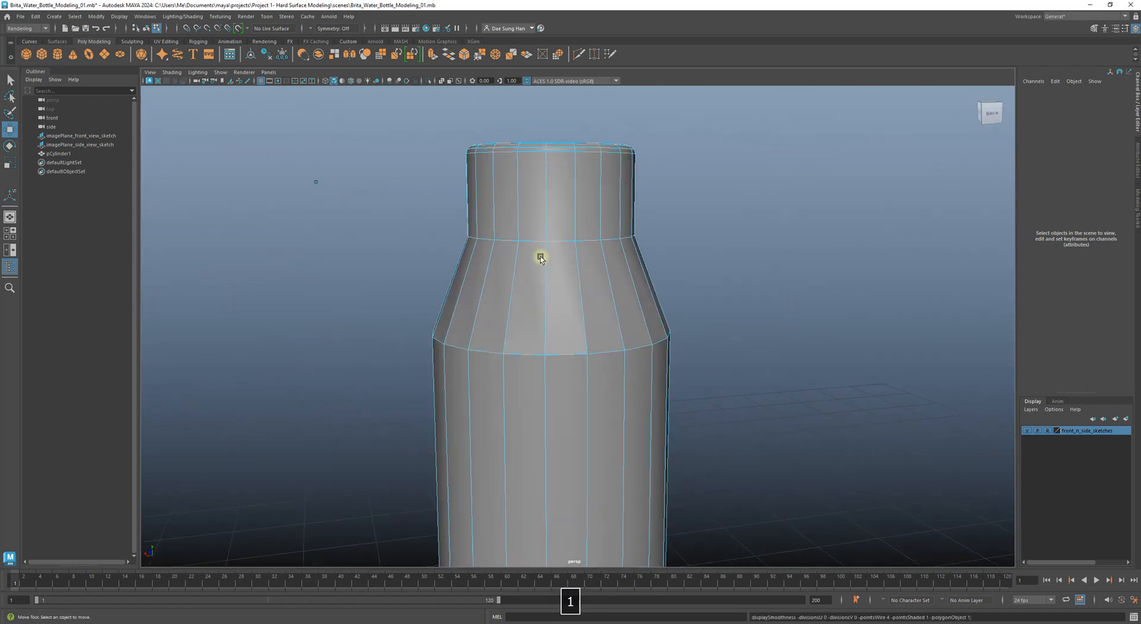
- Examine the hard edge between shoulder and body up close and the full bottle's edge layout from several angles
{"action": "left_click_drag", "start_coordinate": [540, 258], "coordinate": [571, 277], "text": "alt"}
{"action": "right_click_drag", "start_coordinate": [570, 278], "coordinate": [621, 308], "text": "alt"}
{"action": "left_click_drag", "start_coordinate": [622, 309], "coordinate": [648, 291], "text": "alt"}
{"action": "mouse_move", "coordinate": [647, 292]}
{"action": "right_mouse_down", "text": "alt"}
{"action": "mouse_move", "coordinate": [677, 329]}
{"action": "mouse_move", "coordinate": [777, 383]}
{"action": "right_mouse_up", "text": "alt"}
{"action": "mouse_move", "coordinate": [777, 383]}
{"action": "left_mouse_down", "text": "alt"}
{"action": "mouse_move", "coordinate": [818, 377]}
{"action": "mouse_move", "coordinate": [808, 344]}
{"action": "mouse_move", "coordinate": [726, 331]}
{"action": "left_mouse_up", "text": "alt"}
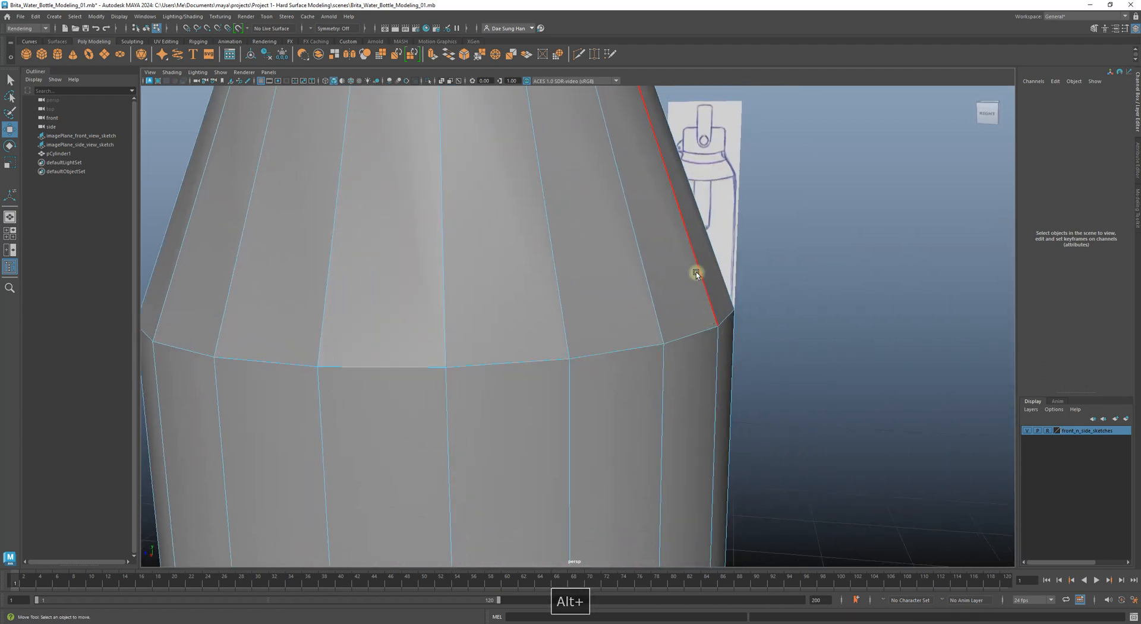
{"action": "left_click_drag", "start_coordinate": [732, 326], "coordinate": [710, 273], "text": "alt"}
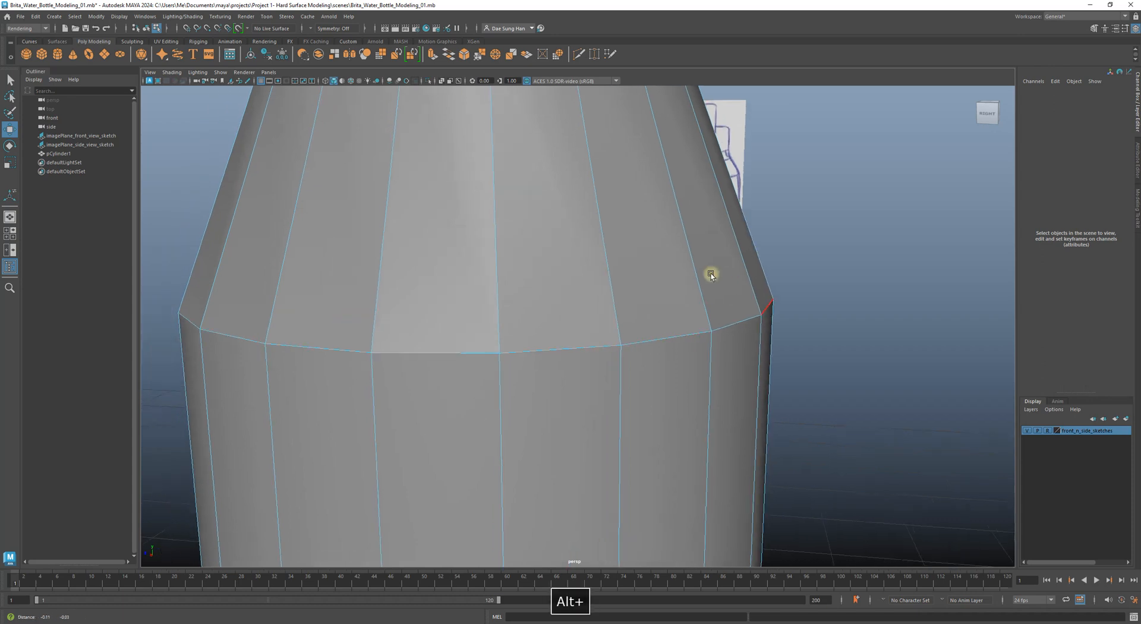
{"action": "left_click_drag", "start_coordinate": [429, 333], "coordinate": [707, 326], "text": "alt"}
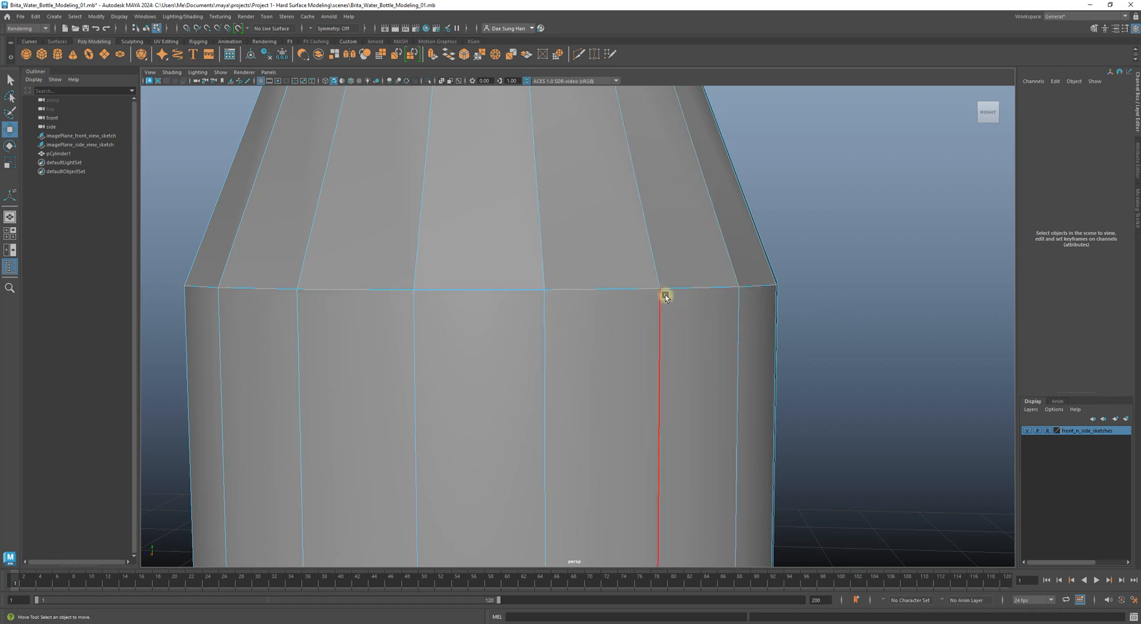
{"action": "right_click_drag", "start_coordinate": [714, 340], "coordinate": [582, 337], "text": "alt"}
{"action": "left_click_drag", "start_coordinate": [582, 337], "coordinate": [441, 333], "text": "alt"}
{"action": "right_click_drag", "start_coordinate": [440, 334], "coordinate": [386, 320], "text": "alt"}
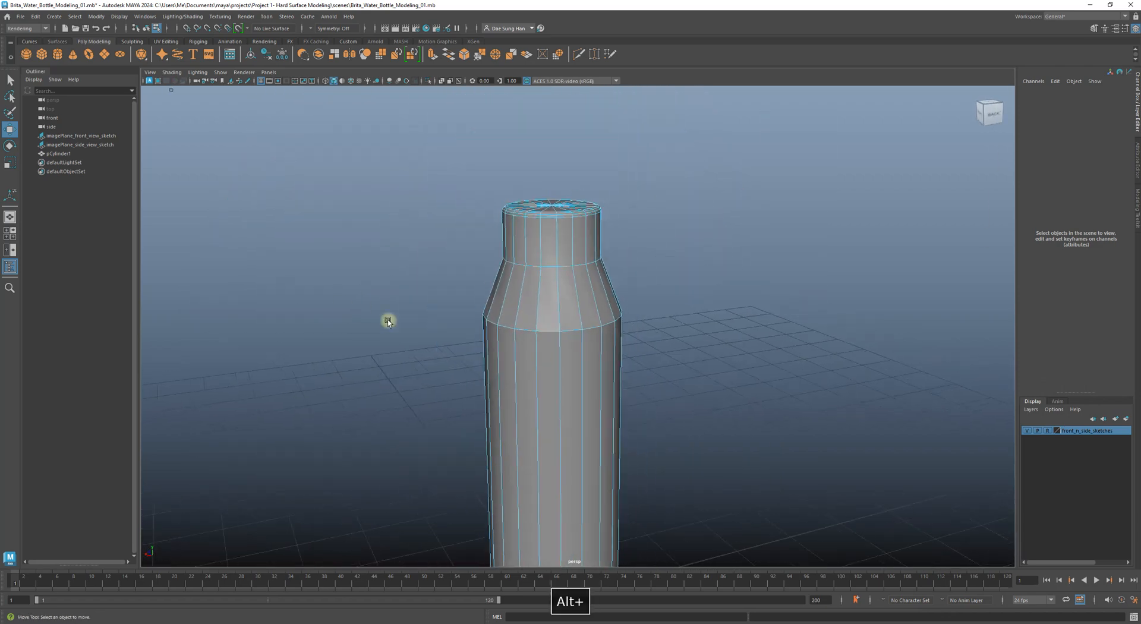
{"action": "middle_click_drag", "start_coordinate": [611, 366], "coordinate": [592, 290], "text": "alt"}
{"action": "right_click_drag", "start_coordinate": [593, 290], "coordinate": [512, 273], "text": "alt"}
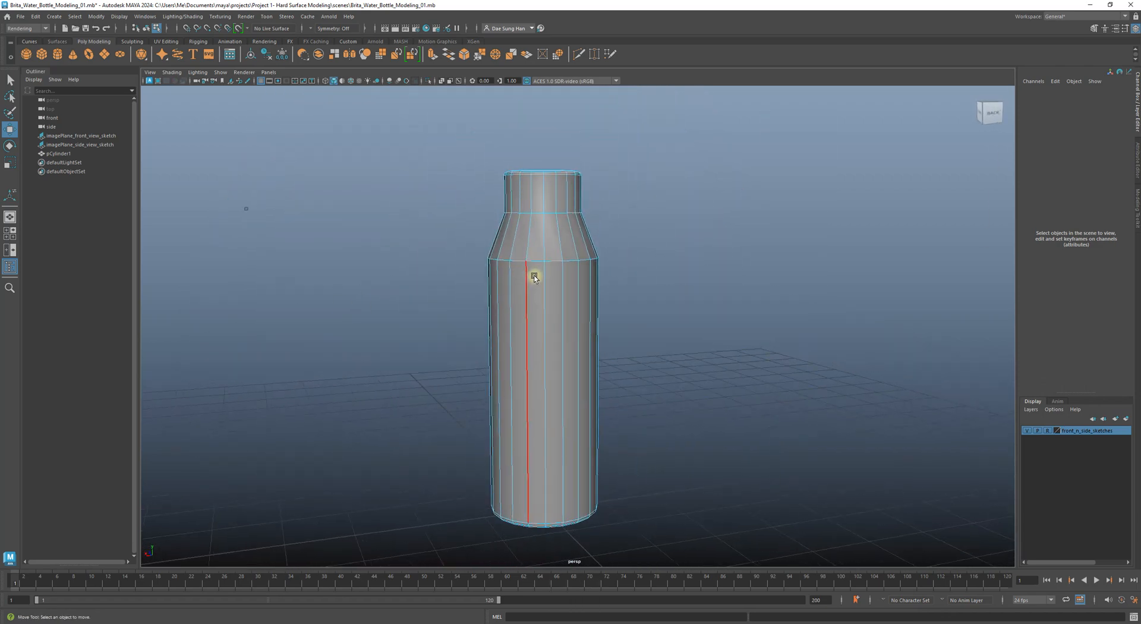
{"action": "right_click_drag", "start_coordinate": [489, 270], "coordinate": [629, 302], "text": "alt"}
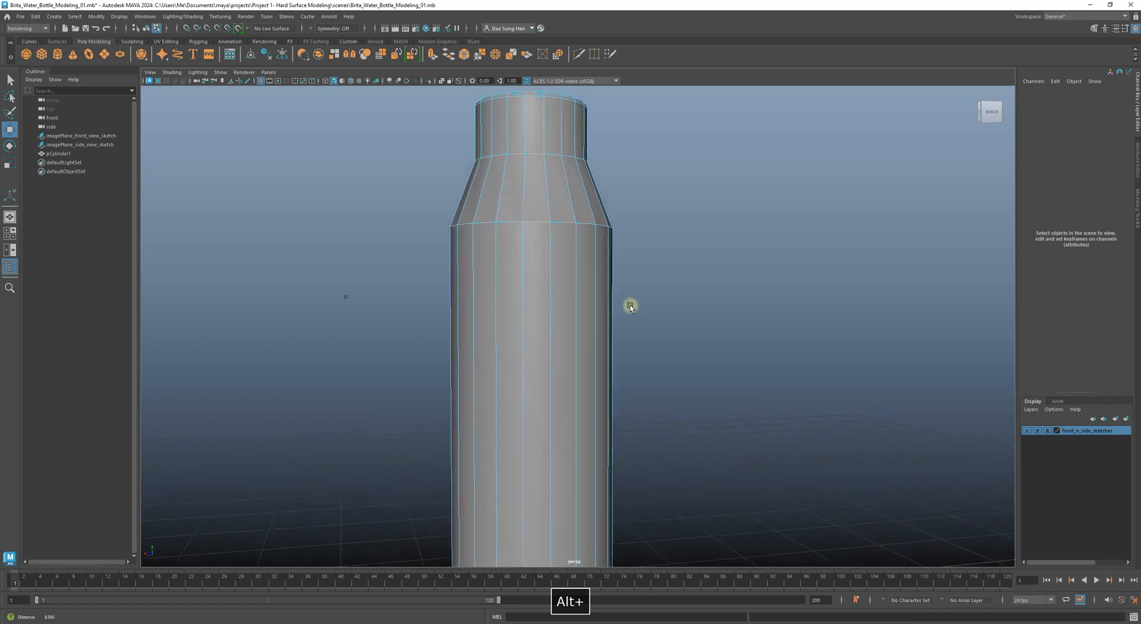
{"action": "right_click_drag", "start_coordinate": [601, 238], "coordinate": [539, 289], "text": "alt"}
{"action": "middle_click_drag", "start_coordinate": [546, 290], "coordinate": [558, 257], "text": "alt"}
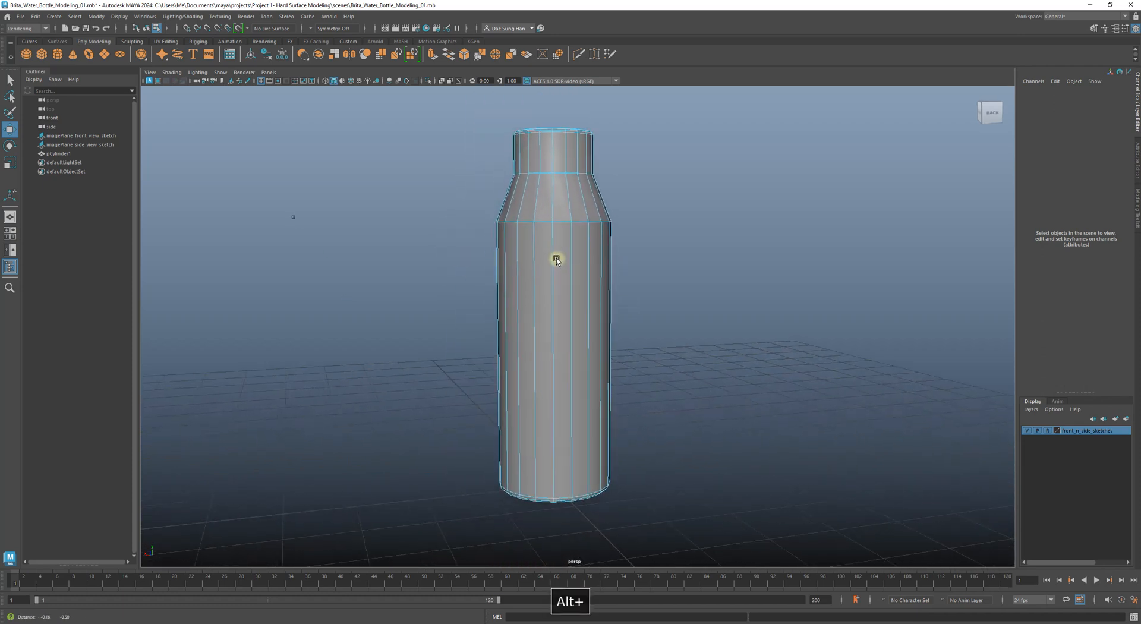
{"action": "left_click_drag", "start_coordinate": [558, 257], "coordinate": [564, 255], "text": "alt"}
{"action": "middle_click_drag", "start_coordinate": [564, 256], "coordinate": [558, 280], "text": "alt"}
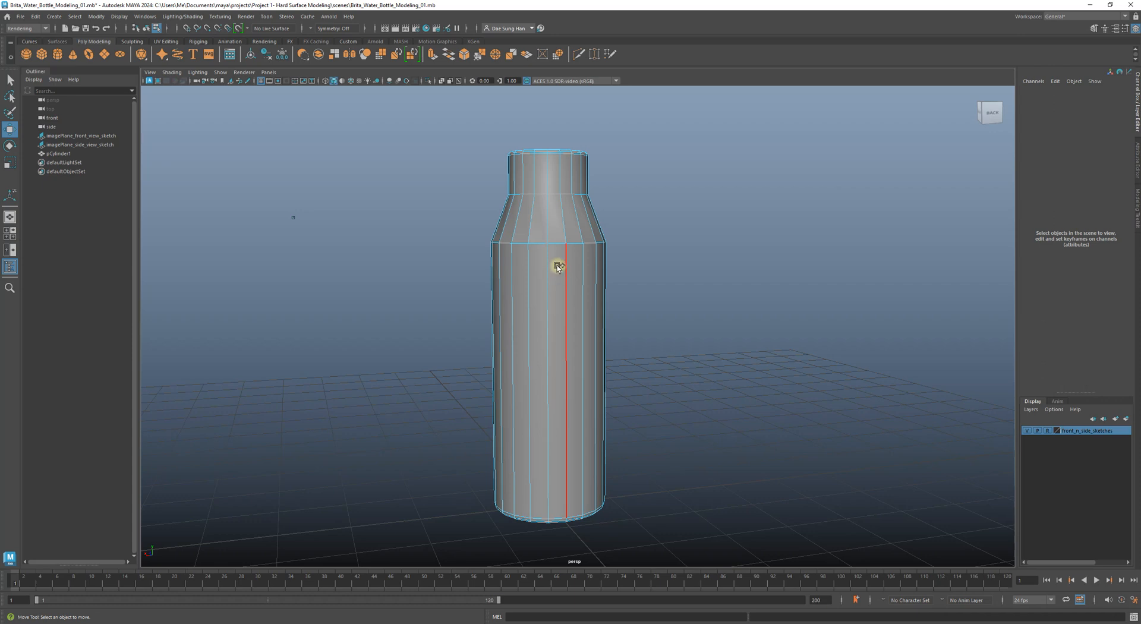
- Insert an edge loop around the body just below the hard edge between shoulder and body
{"action": "right_click", "coordinate": [557, 266], "text": "shift"}
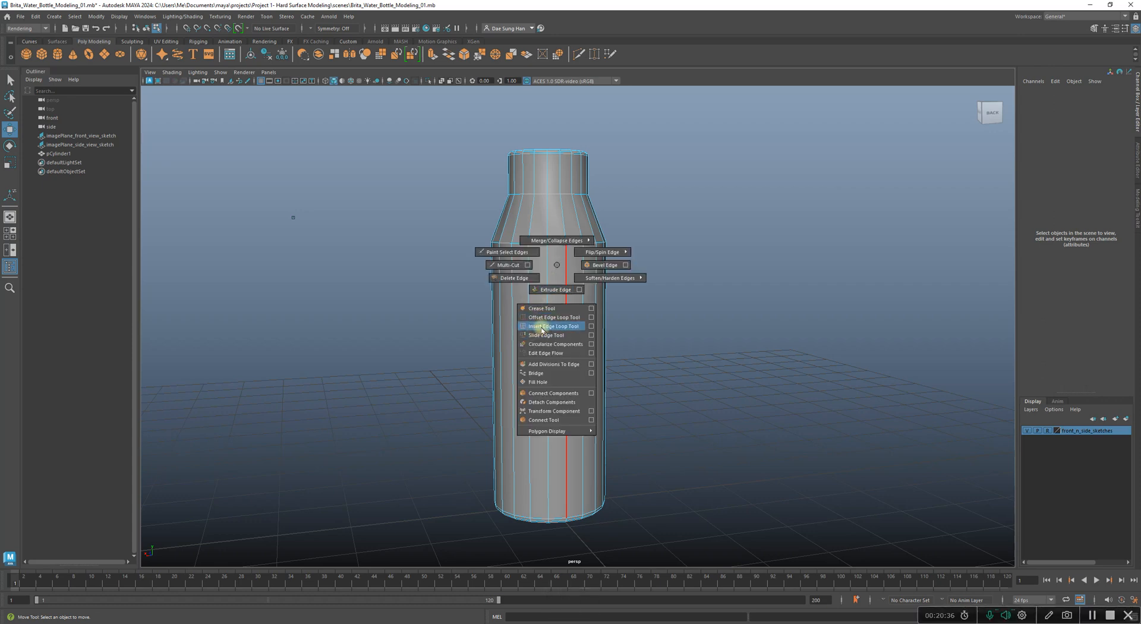
{"action": "left_click", "coordinate": [553, 327]}
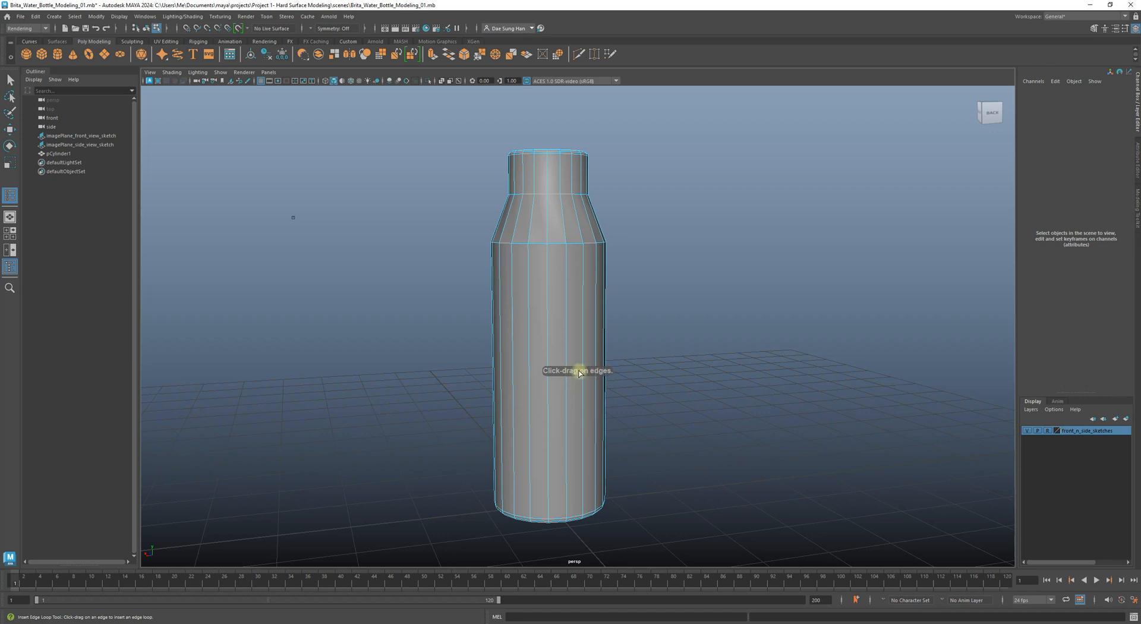
{"action": "middle_click_drag", "start_coordinate": [526, 271], "coordinate": [520, 311], "text": "alt"}
{"action": "right_click_drag", "start_coordinate": [519, 311], "coordinate": [621, 308], "text": "alt"}
{"action": "middle_click_drag", "start_coordinate": [541, 316], "coordinate": [580, 302], "text": "alt"}
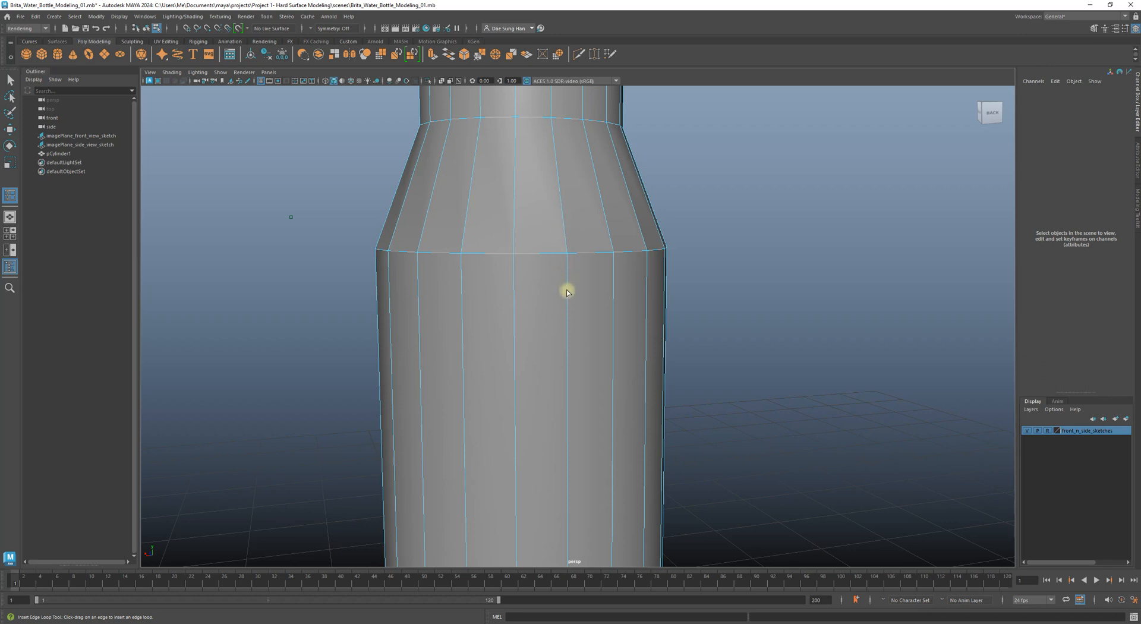
{"action": "mouse_move", "coordinate": [566, 291]}
{"action": "left_mouse_down"}
{"action": "mouse_move", "coordinate": [573, 311]}
{"action": "mouse_move", "coordinate": [561, 319]}
{"action": "mouse_move", "coordinate": [563, 282]}
{"action": "mouse_move", "coordinate": [575, 300]}
{"action": "mouse_move", "coordinate": [554, 310]}
{"action": "mouse_move", "coordinate": [557, 273]}
{"action": "left_mouse_up"}
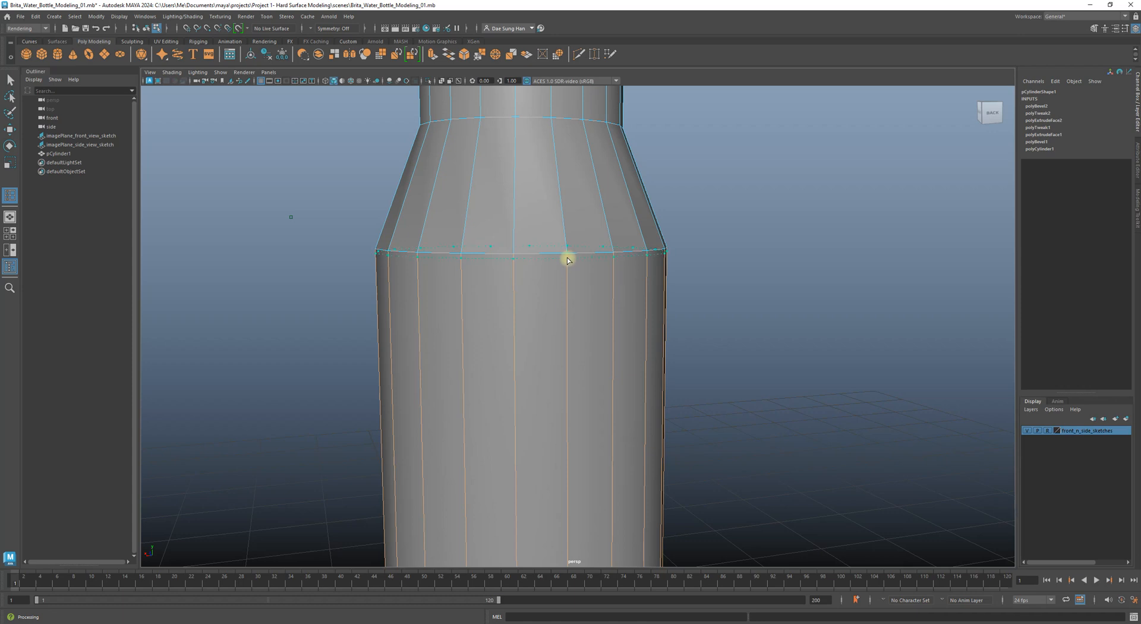
{"action": "left_click", "coordinate": [566, 260]}
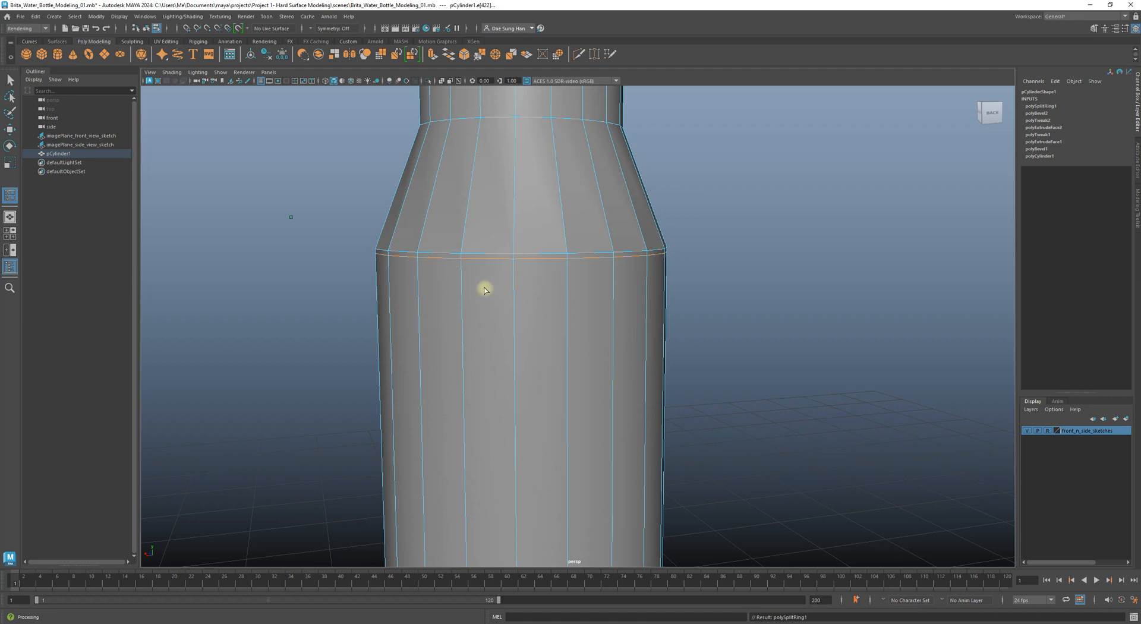
- Preview the mesh smoothed and unsmoothed, examining up close how the new edge loop holds the shoulder-to-body edge
{"action": "mouse_move", "coordinate": [512, 303]}
{"action": "left_mouse_down", "text": "alt"}
{"action": "mouse_move", "coordinate": [527, 306]}
{"action": "mouse_move", "coordinate": [504, 295]}
{"action": "left_mouse_up", "text": "alt"}
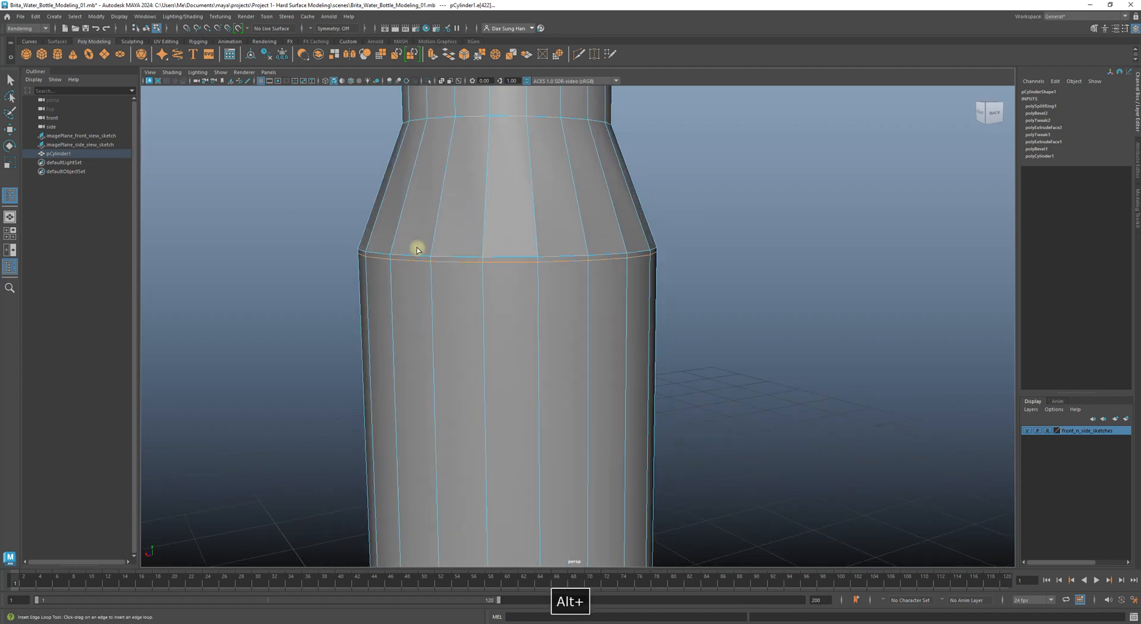
{"action": "key", "text": "3"}
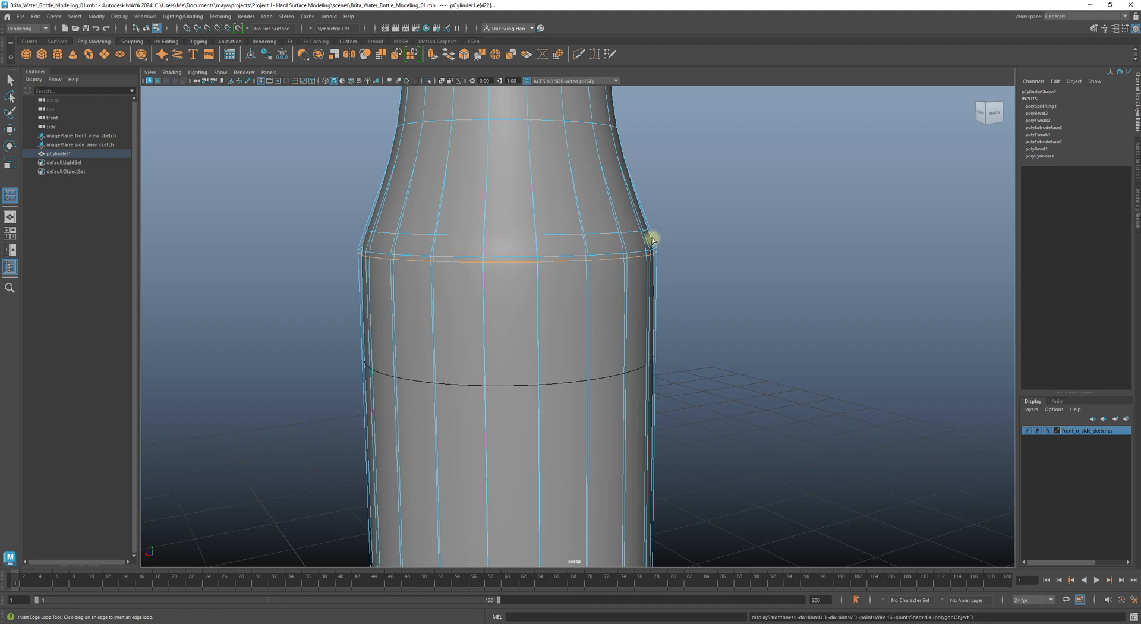
{"action": "mouse_move", "coordinate": [342, 245]}
{"action": "left_mouse_down", "text": "alt"}
{"action": "mouse_move", "coordinate": [376, 224]}
{"action": "mouse_move", "coordinate": [664, 242]}
{"action": "mouse_move", "coordinate": [613, 270]}
{"action": "mouse_move", "coordinate": [636, 258]}
{"action": "mouse_move", "coordinate": [468, 253]}
{"action": "left_mouse_up", "text": "alt"}
{"action": "middle_click_drag", "start_coordinate": [353, 245], "coordinate": [479, 253], "text": "alt"}
{"action": "right_click_drag", "start_coordinate": [479, 252], "coordinate": [606, 283], "text": "alt"}
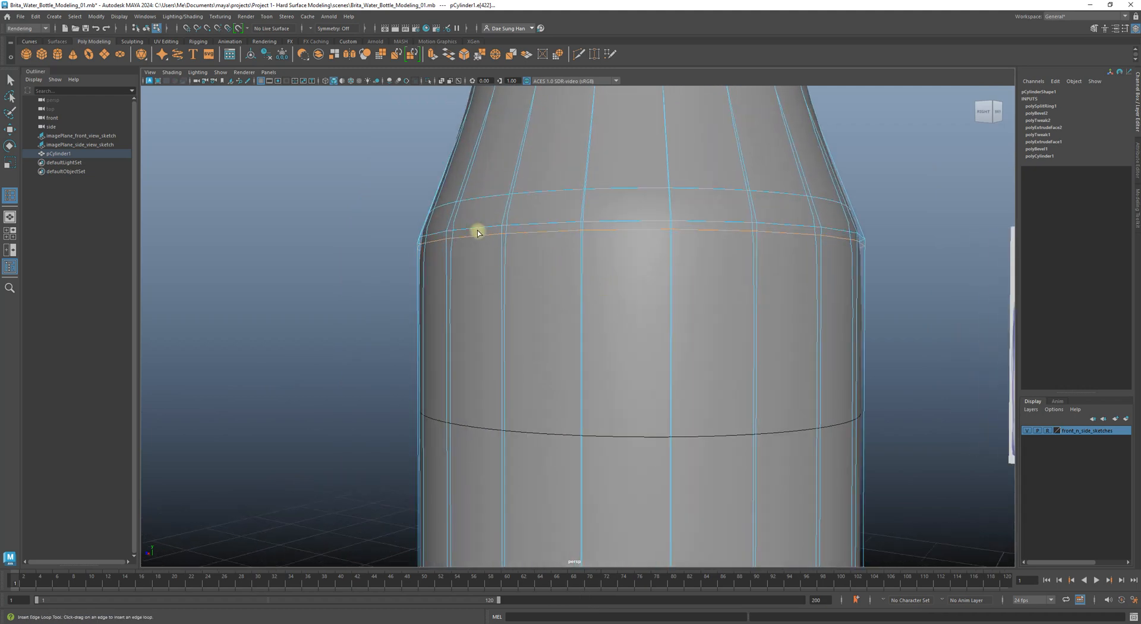
{"action": "left_click_drag", "start_coordinate": [474, 231], "coordinate": [533, 262], "text": "alt"}
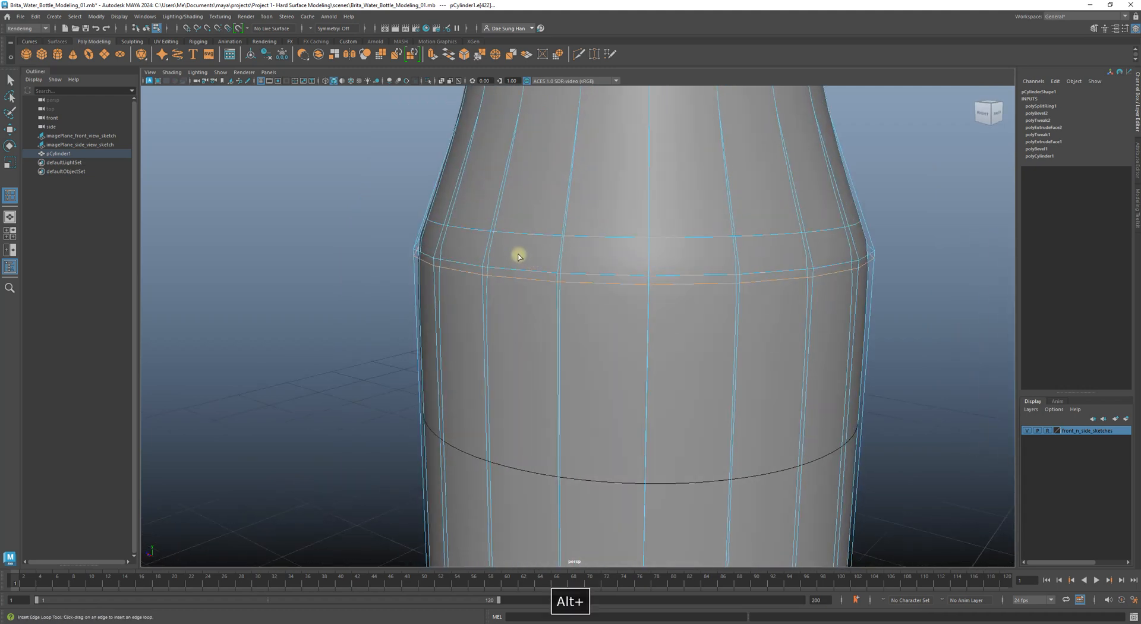
{"action": "right_click_drag", "start_coordinate": [508, 250], "coordinate": [461, 262], "text": "alt"}
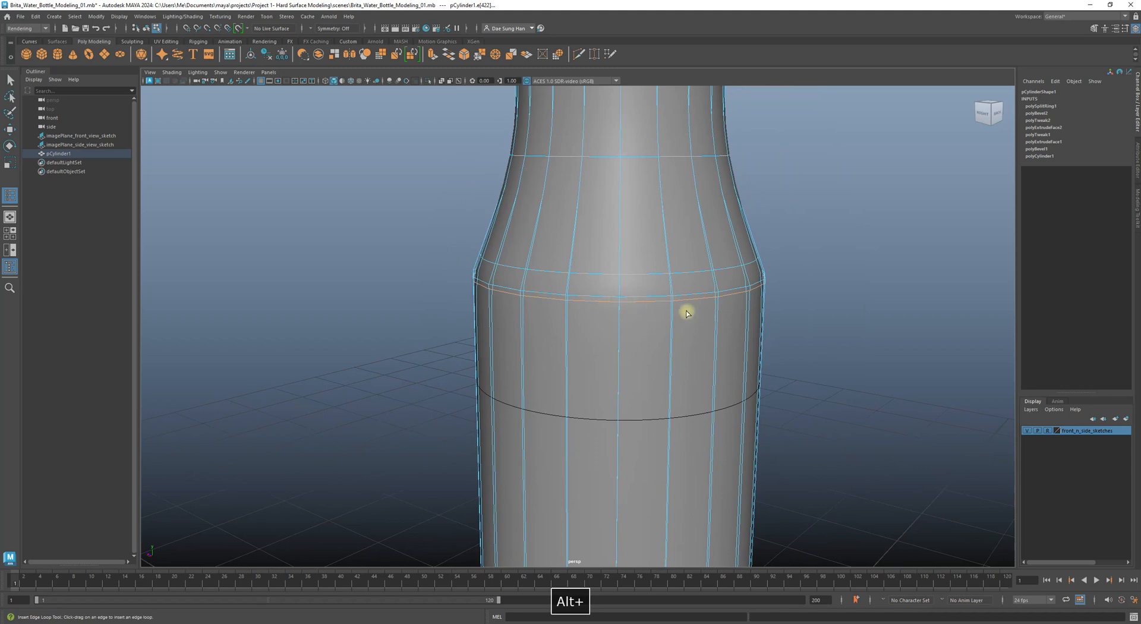
{"action": "key", "text": "1"}
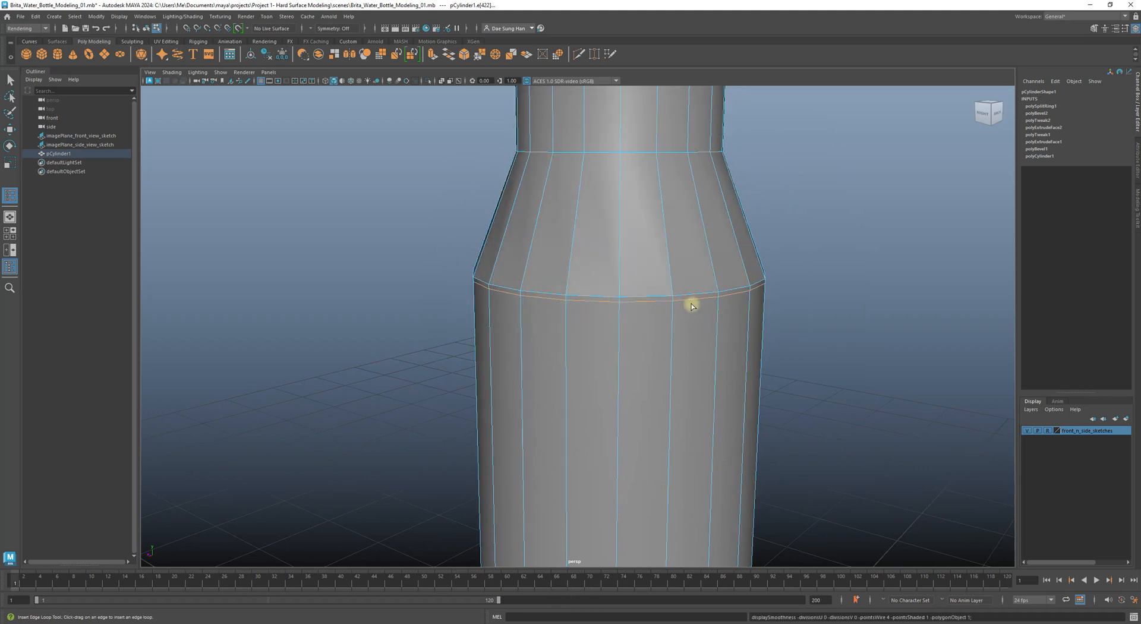
{"action": "key", "text": "3"}
{"action": "left_click_drag", "start_coordinate": [586, 283], "coordinate": [568, 226], "text": "alt"}
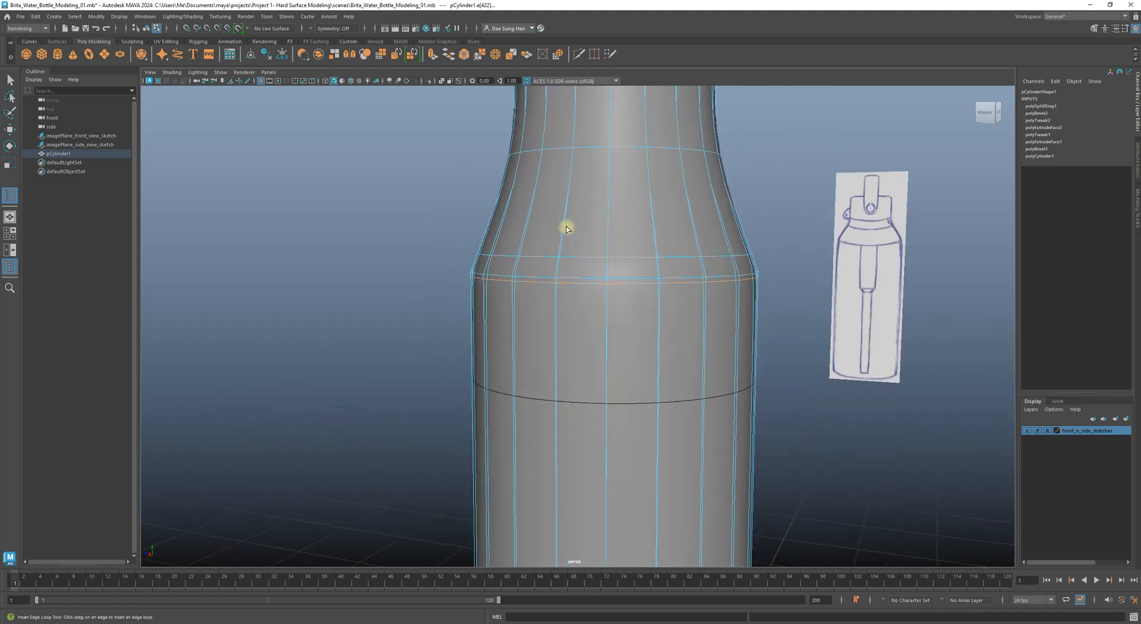
{"action": "right_click_drag", "start_coordinate": [537, 228], "coordinate": [665, 254], "text": "alt"}
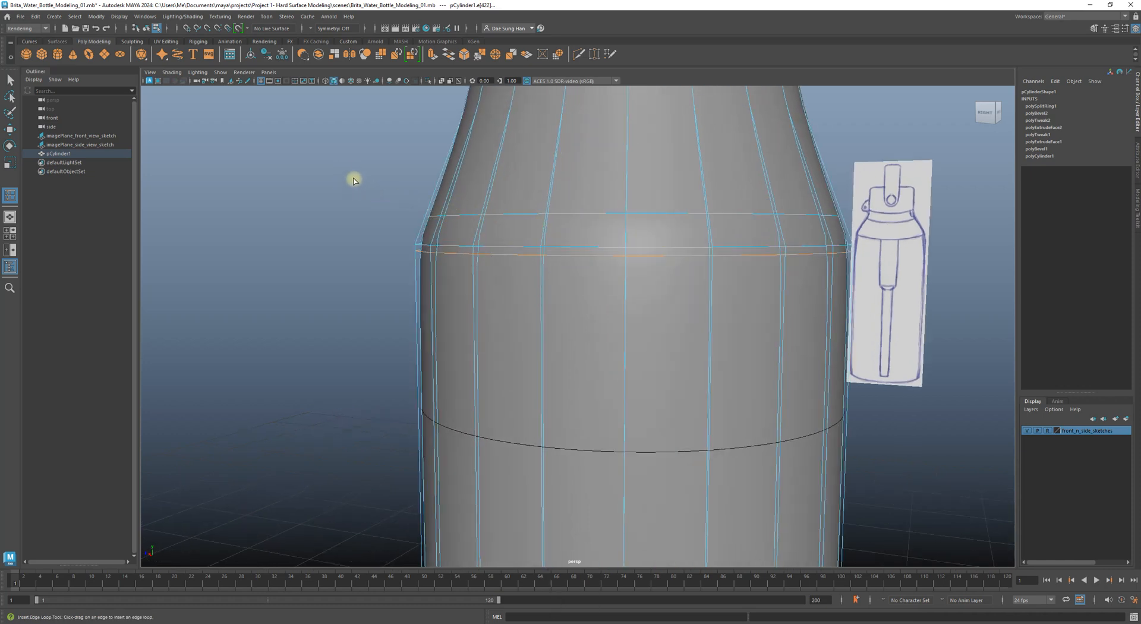
- Leave the Insert Edge Loop tool, return the bottle to object mode and deselect it
{"action": "key", "text": "w"}
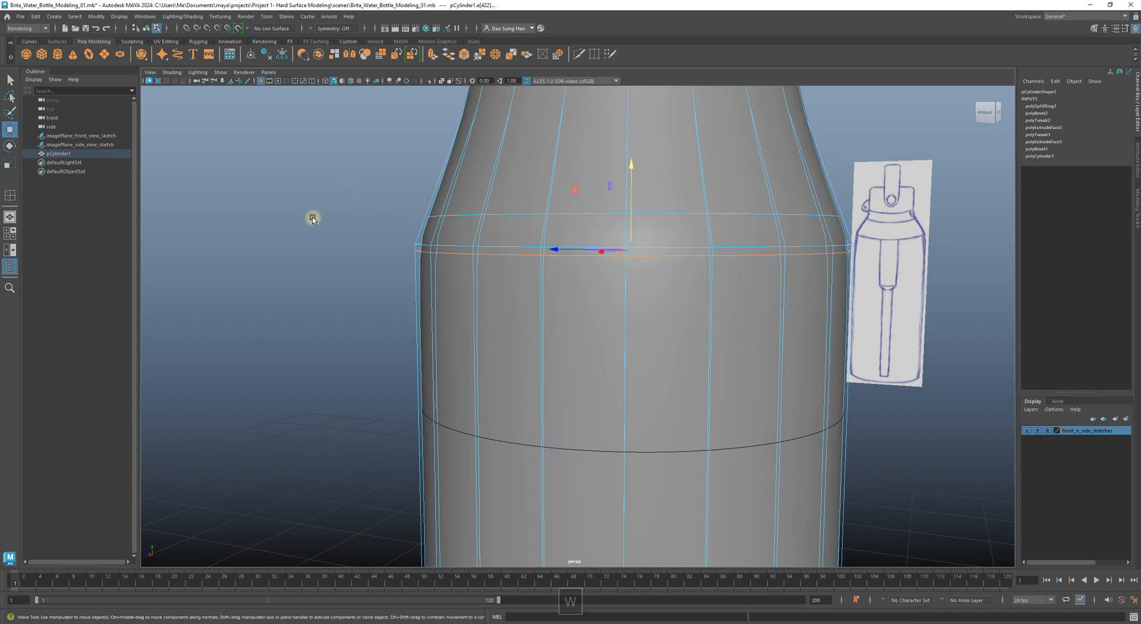
{"action": "left_click", "coordinate": [291, 215]}
{"action": "mouse_move", "coordinate": [489, 221]}
{"action": "left_mouse_down", "text": "alt"}
{"action": "mouse_move", "coordinate": [511, 222]}
{"action": "mouse_move", "coordinate": [443, 221]}
{"action": "mouse_move", "coordinate": [546, 259]}
{"action": "mouse_move", "coordinate": [649, 243]}
{"action": "left_mouse_up", "text": "alt"}
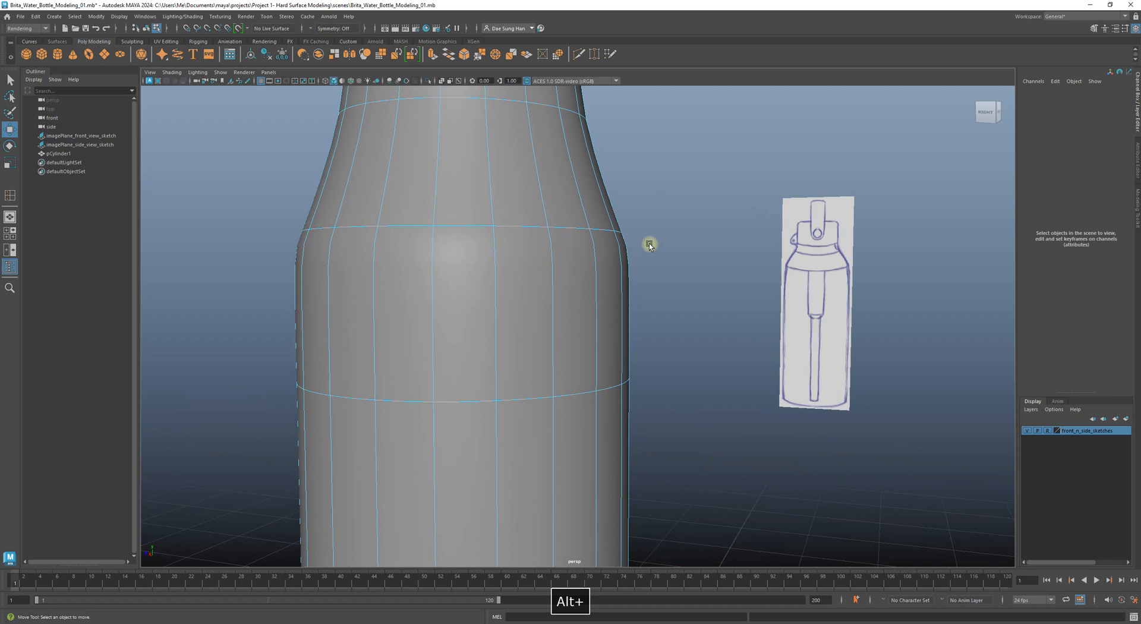
{"action": "right_click", "coordinate": [643, 186]}
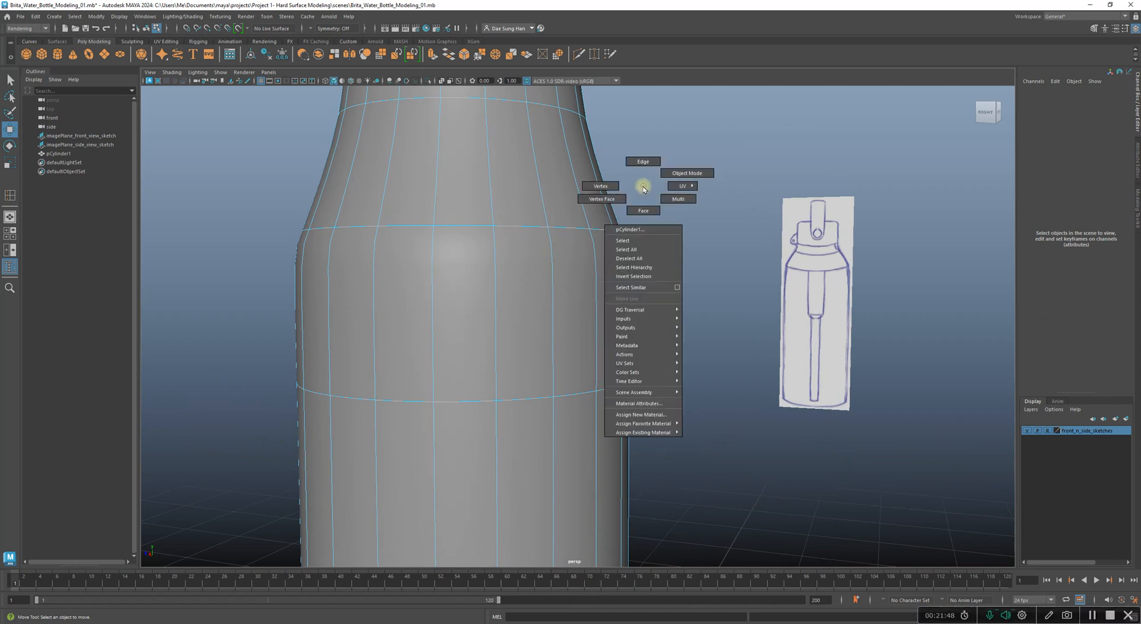
{"action": "right_click_drag", "start_coordinate": [643, 187], "coordinate": [756, 152]}
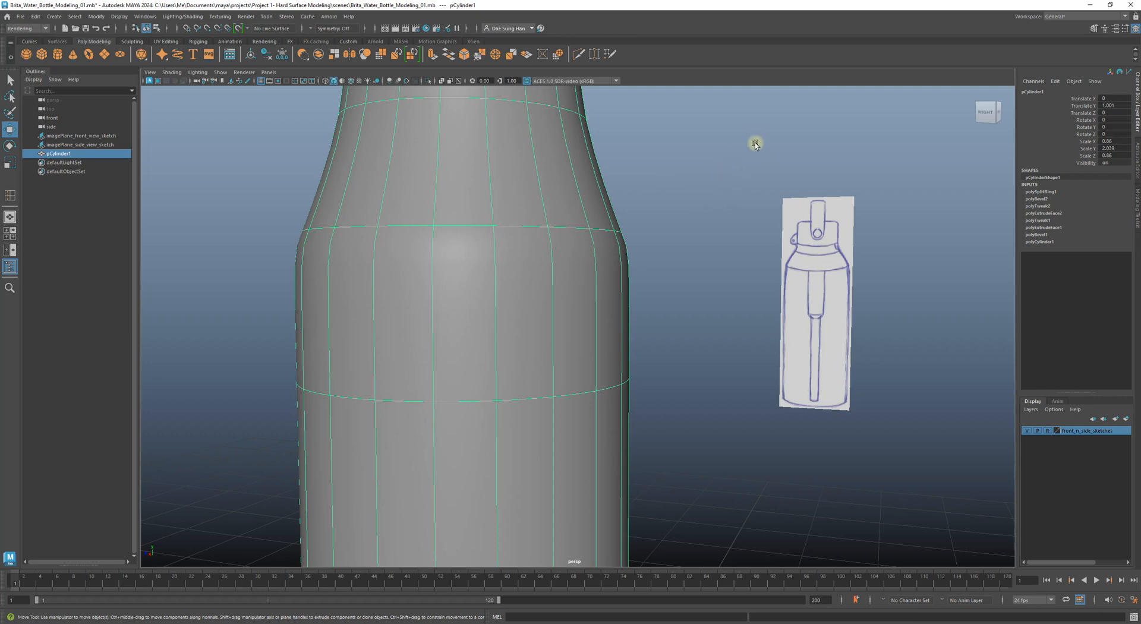
{"action": "left_click", "coordinate": [804, 133]}
- Examine the smoothed bottle's silhouette and shoulder transition from several angles, with and without its wireframe
{"action": "right_click_drag", "start_coordinate": [749, 206], "coordinate": [421, 189], "text": "alt"}
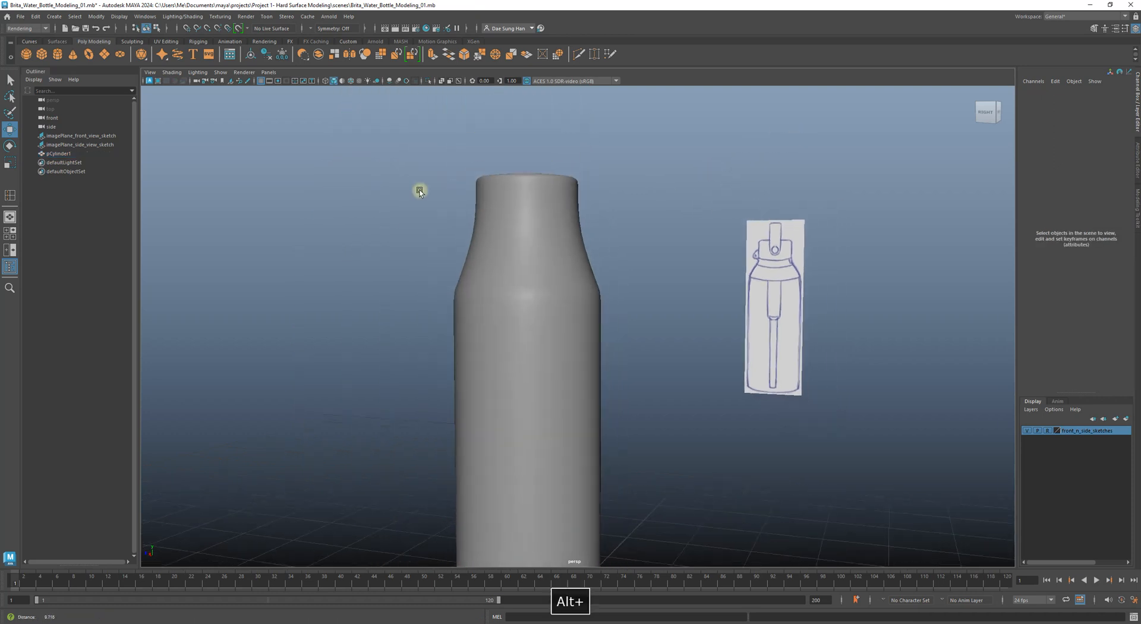
{"action": "left_click_drag", "start_coordinate": [666, 229], "coordinate": [641, 252], "text": "alt"}
{"action": "right_click_drag", "start_coordinate": [641, 252], "coordinate": [573, 215], "text": "alt"}
{"action": "middle_click_drag", "start_coordinate": [572, 216], "coordinate": [577, 195], "text": "alt"}
{"action": "right_click_drag", "start_coordinate": [577, 195], "coordinate": [612, 251], "text": "alt"}
{"action": "middle_click_drag", "start_coordinate": [612, 251], "coordinate": [631, 202], "text": "alt"}
{"action": "left_click", "coordinate": [616, 210]}
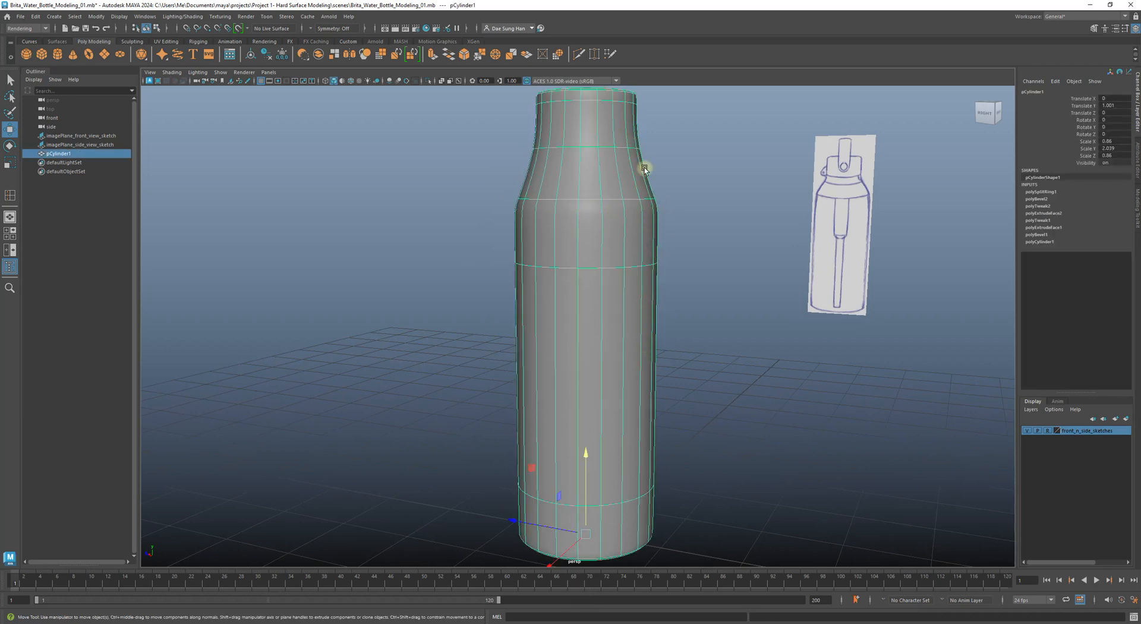
{"action": "left_click", "coordinate": [670, 302]}
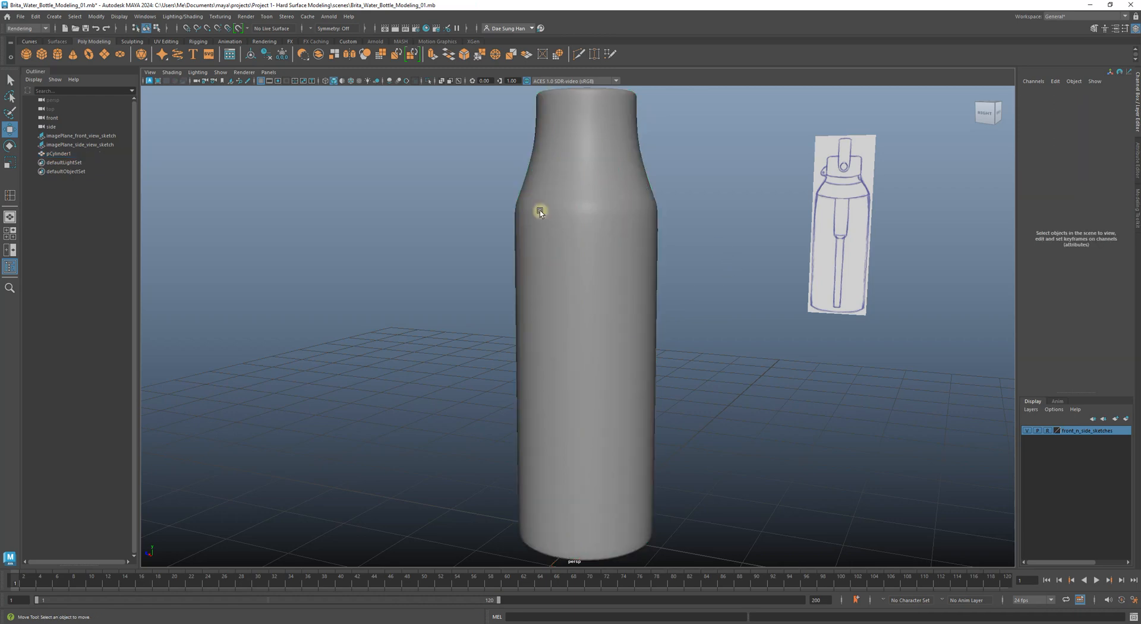
{"action": "left_click_drag", "start_coordinate": [593, 211], "coordinate": [506, 201], "text": "alt"}
{"action": "left_click", "coordinate": [563, 230]}
{"action": "left_click_drag", "start_coordinate": [563, 230], "coordinate": [496, 183], "text": "alt"}
{"action": "right_click_drag", "start_coordinate": [496, 183], "coordinate": [601, 214], "text": "alt"}
{"action": "left_click_drag", "start_coordinate": [600, 214], "coordinate": [616, 252], "text": "alt"}
{"action": "middle_click_drag", "start_coordinate": [532, 160], "coordinate": [528, 308], "text": "alt"}
{"action": "left_click_drag", "start_coordinate": [527, 309], "coordinate": [519, 313], "text": "alt"}
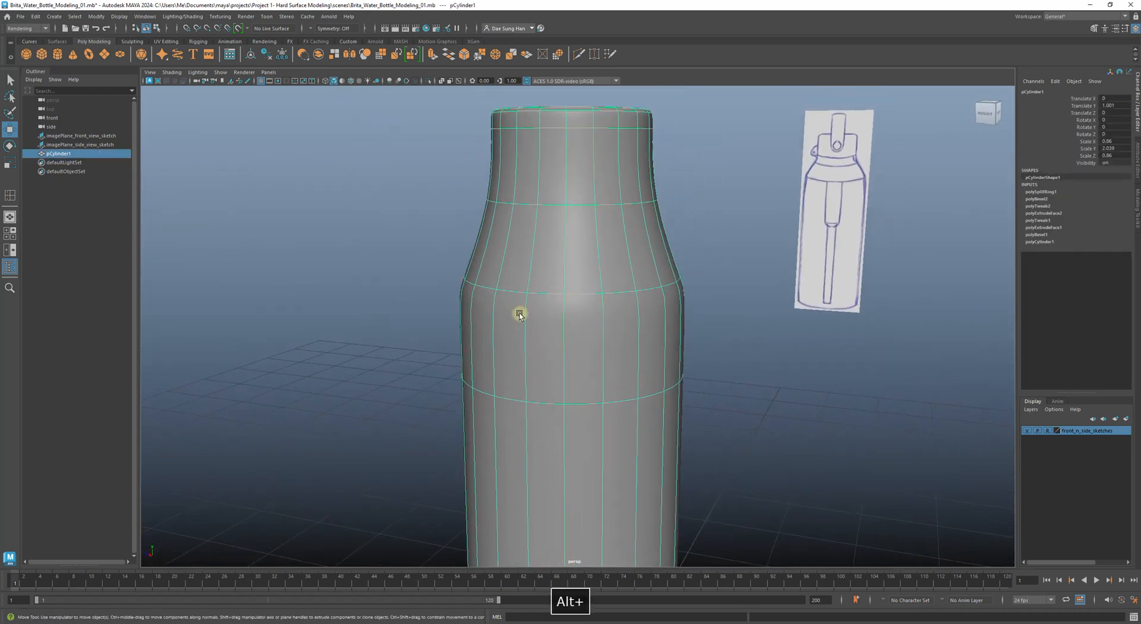
- Return the bottle to the unsmoothed display and examine the paired edge loops at the shoulder and the overall shape
{"action": "key", "text": "1"}
{"action": "scroll", "coordinate": [600, 321], "scroll_direction": "up", "scroll_amount": 5, "text": "alt"}
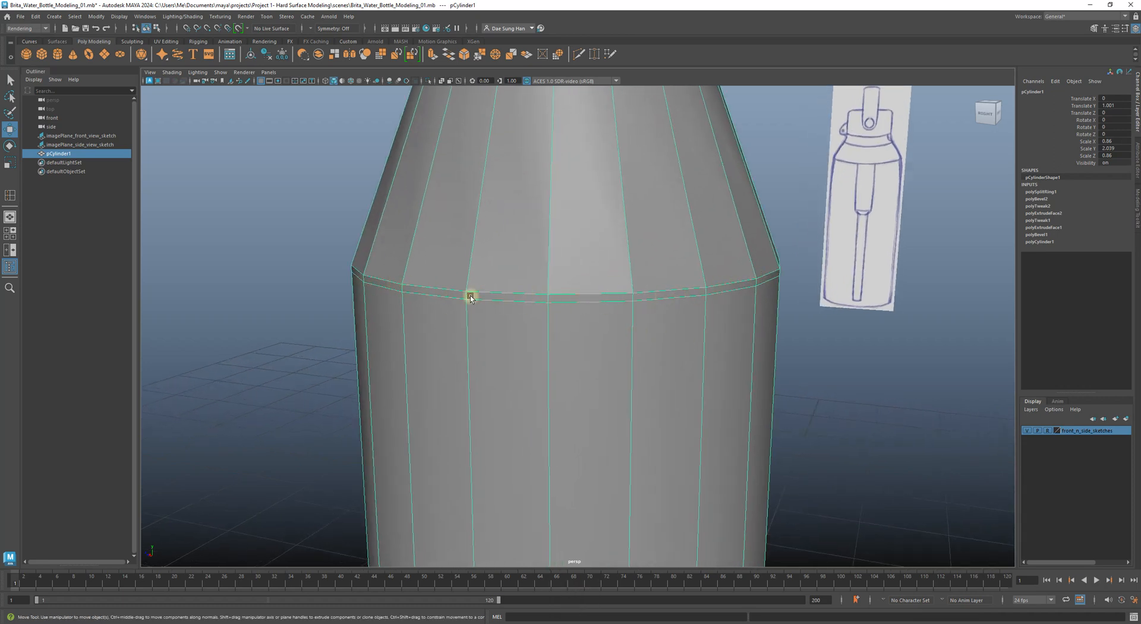
{"action": "left_click_drag", "start_coordinate": [429, 271], "coordinate": [371, 244], "text": "alt"}
{"action": "right_click_drag", "start_coordinate": [372, 244], "coordinate": [454, 234], "text": "alt"}
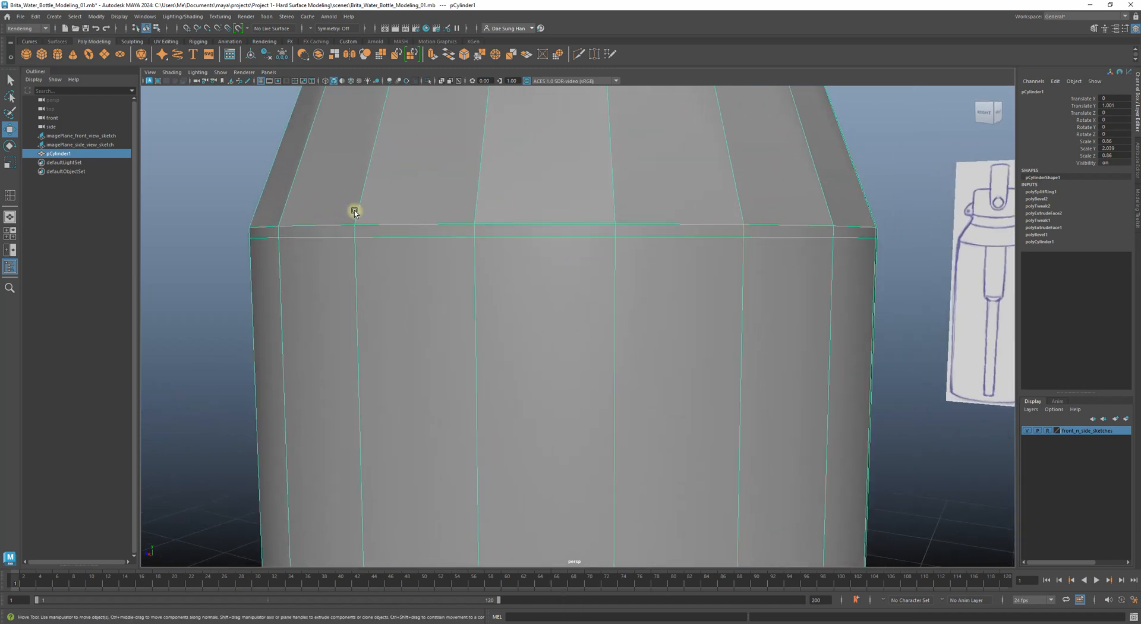
{"action": "right_click_drag", "start_coordinate": [785, 252], "coordinate": [688, 272], "text": "alt"}
{"action": "left_click", "coordinate": [744, 239]}
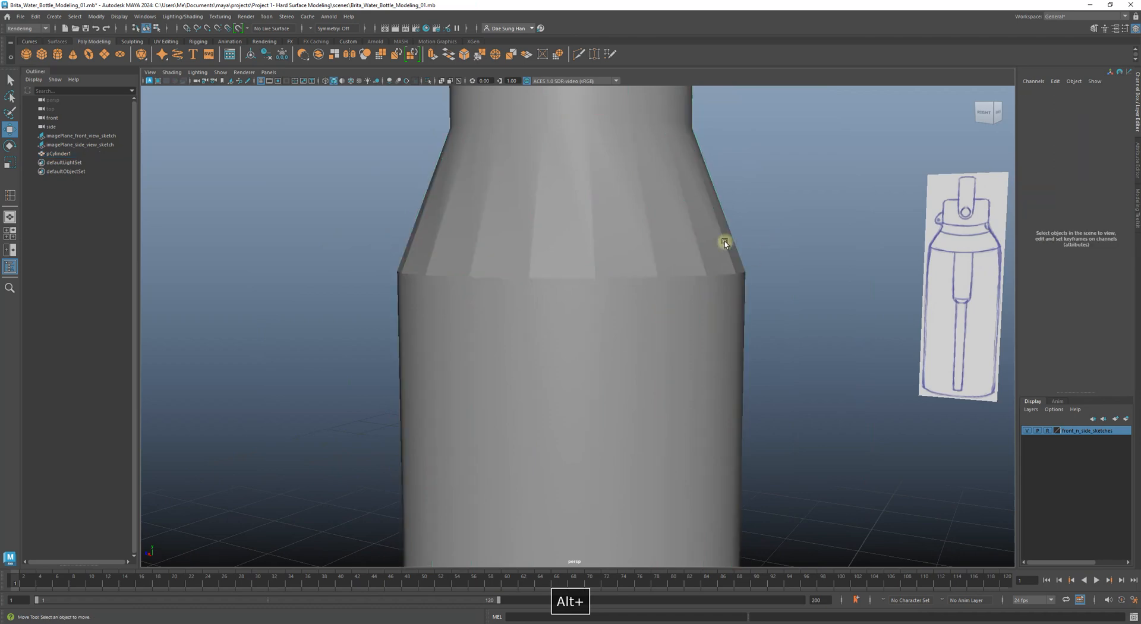
{"action": "left_click_drag", "start_coordinate": [725, 241], "coordinate": [692, 247], "text": "alt"}
{"action": "right_click_drag", "start_coordinate": [693, 248], "coordinate": [548, 282], "text": "alt"}
{"action": "middle_click_drag", "start_coordinate": [548, 283], "coordinate": [547, 240], "text": "alt"}
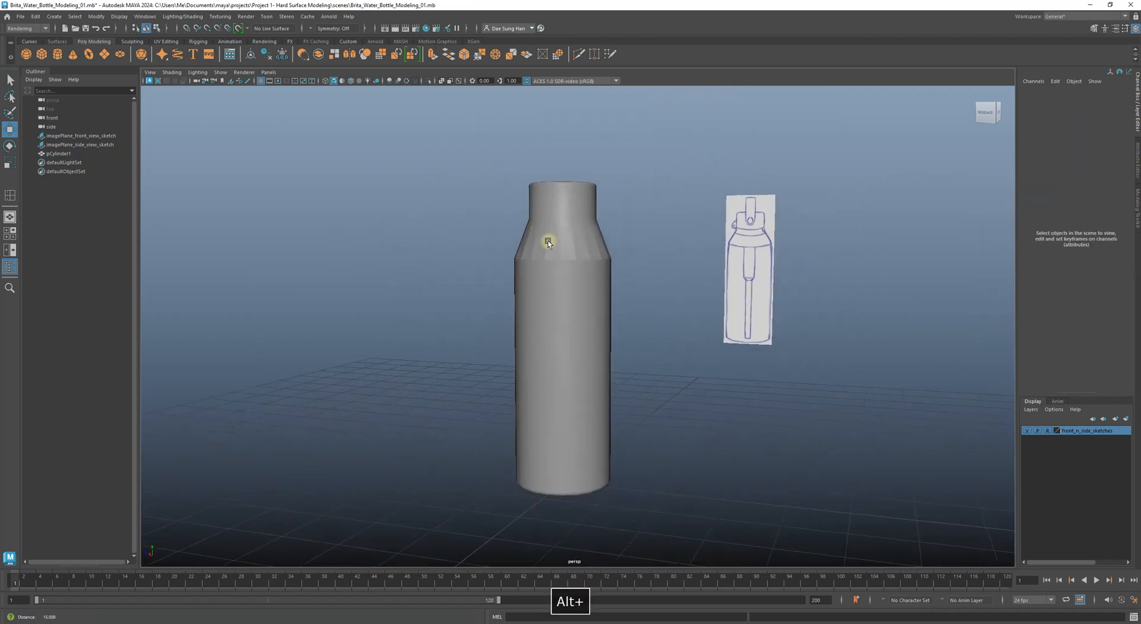
{"action": "right_click_drag", "start_coordinate": [546, 241], "coordinate": [586, 285], "text": "alt"}
{"action": "left_click", "coordinate": [587, 285]}
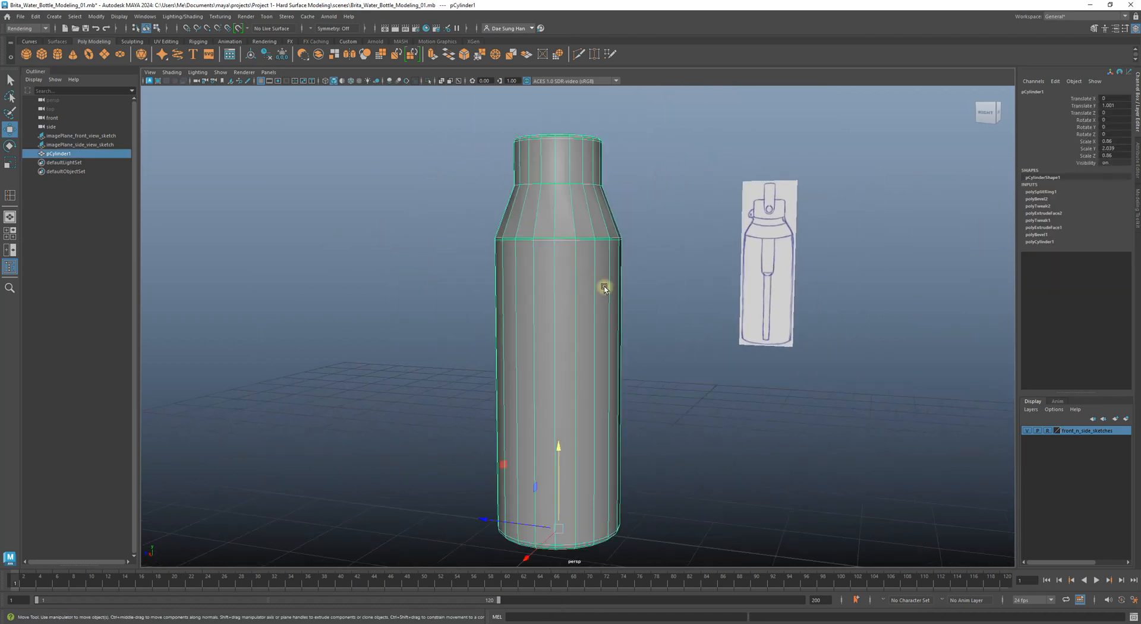
- Compare the bottle's shoulder profile with the sketch in the side view, in wireframe and shaded display
{"action": "key", "text": "space"}
{"action": "key", "text": "space"}
{"action": "middle_click_drag", "start_coordinate": [688, 364], "coordinate": [535, 208], "text": "alt"}
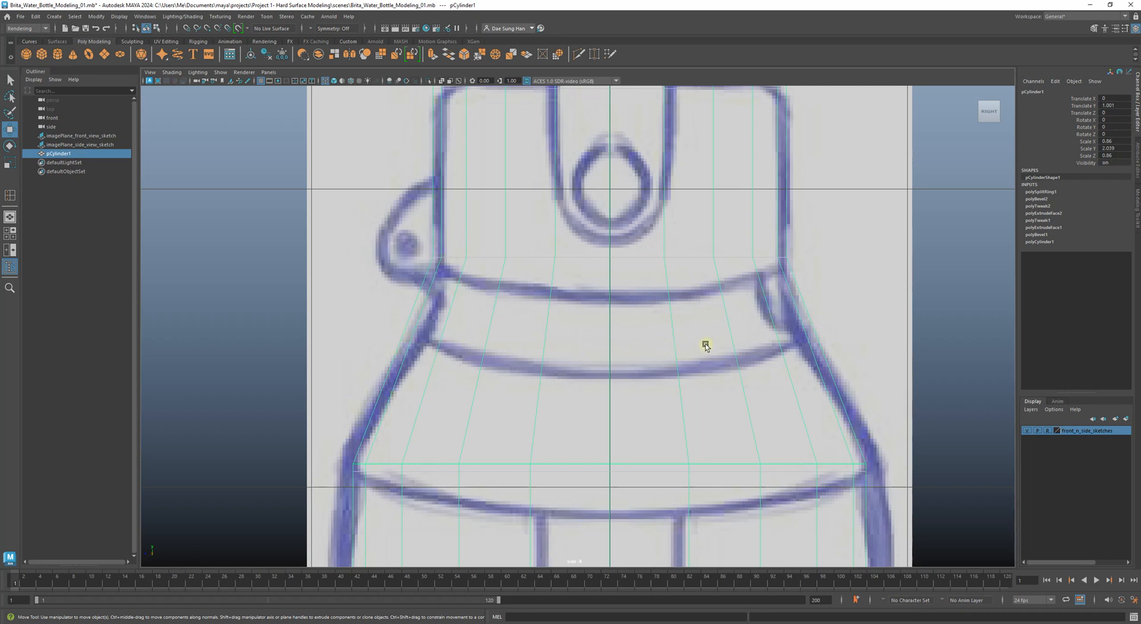
{"action": "middle_click_drag", "start_coordinate": [706, 345], "coordinate": [636, 283], "text": "alt"}
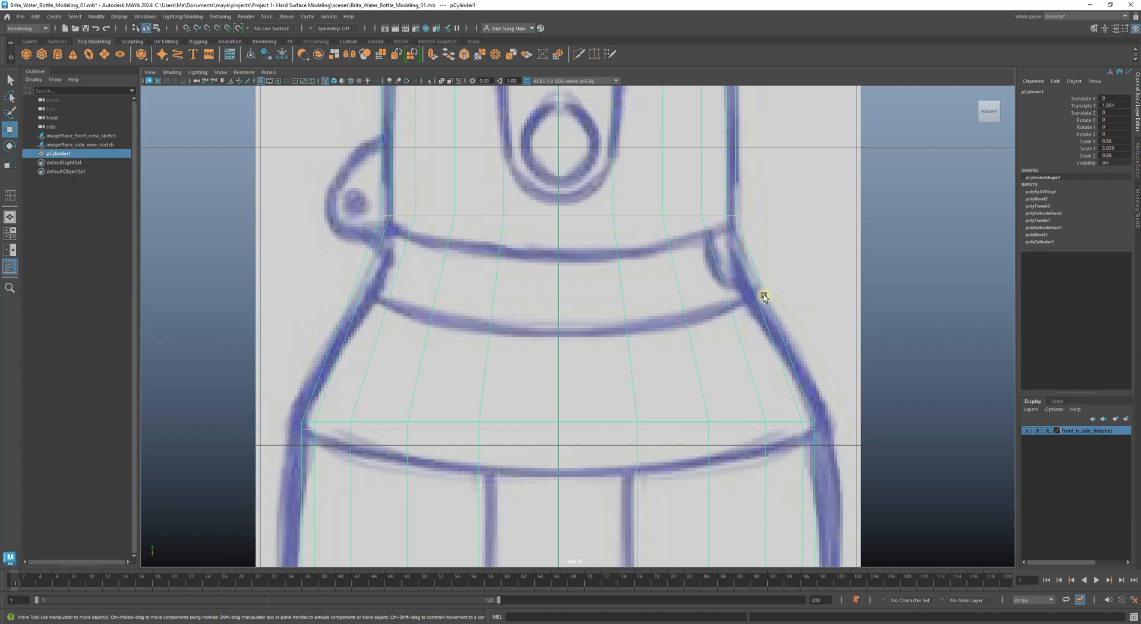
{"action": "key", "text": "5"}
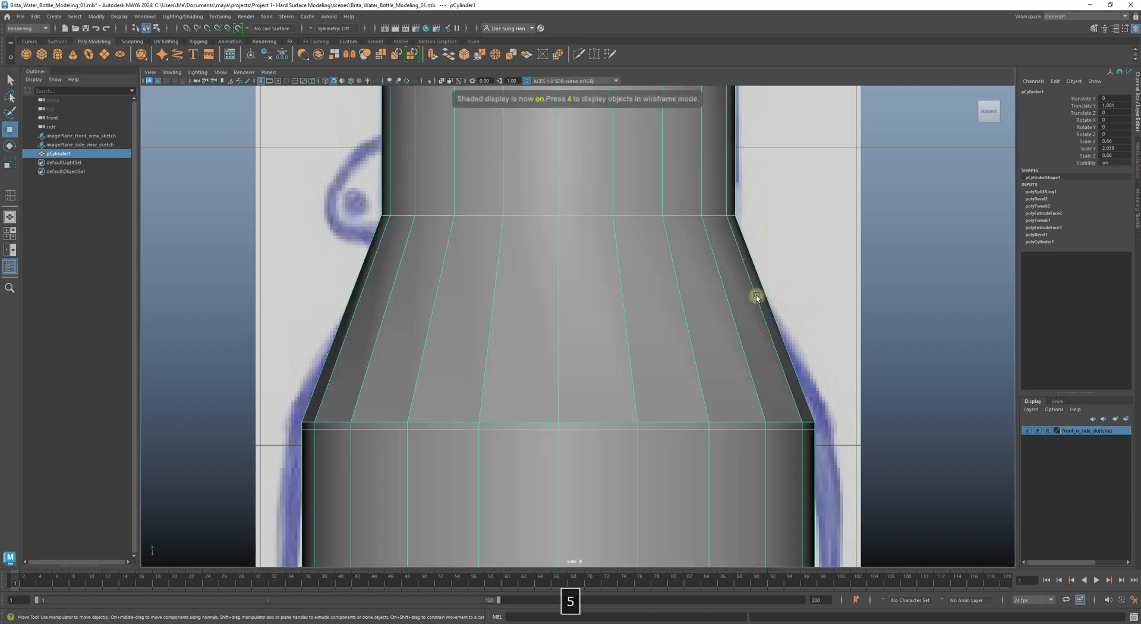
- Insert an edge loop across the upper shoulder where the side sketch's lower collar line meets the outline, in wireframe display
{"action": "right_click", "coordinate": [605, 292], "text": "shift"}
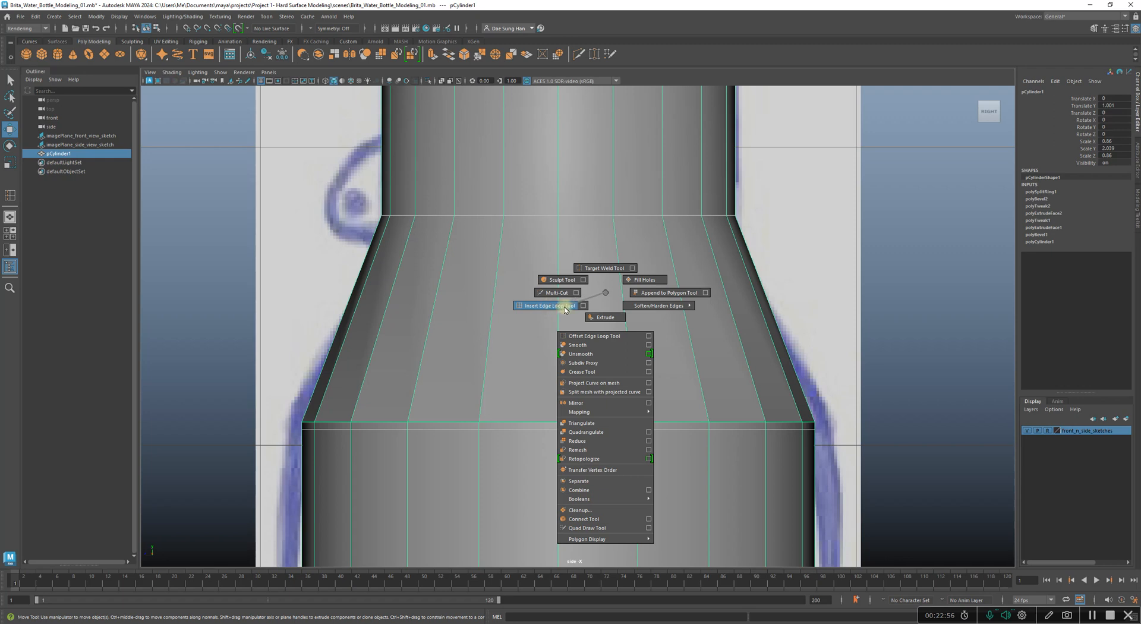
{"action": "right_click_drag", "start_coordinate": [564, 309], "coordinate": [565, 310], "text": "shift"}
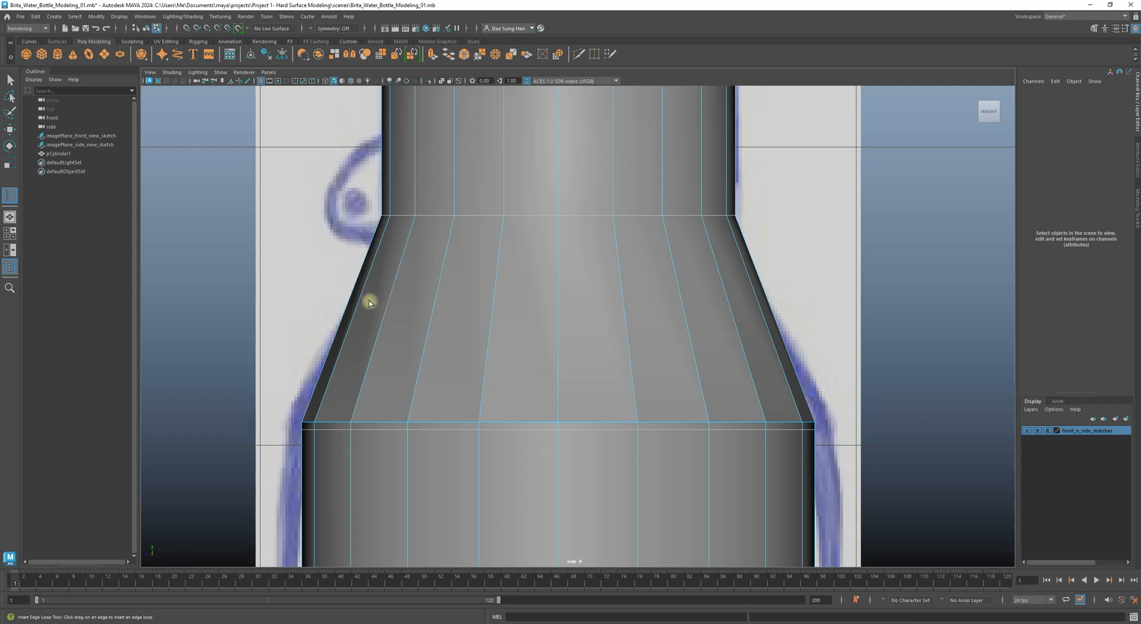
{"action": "key", "text": "4"}
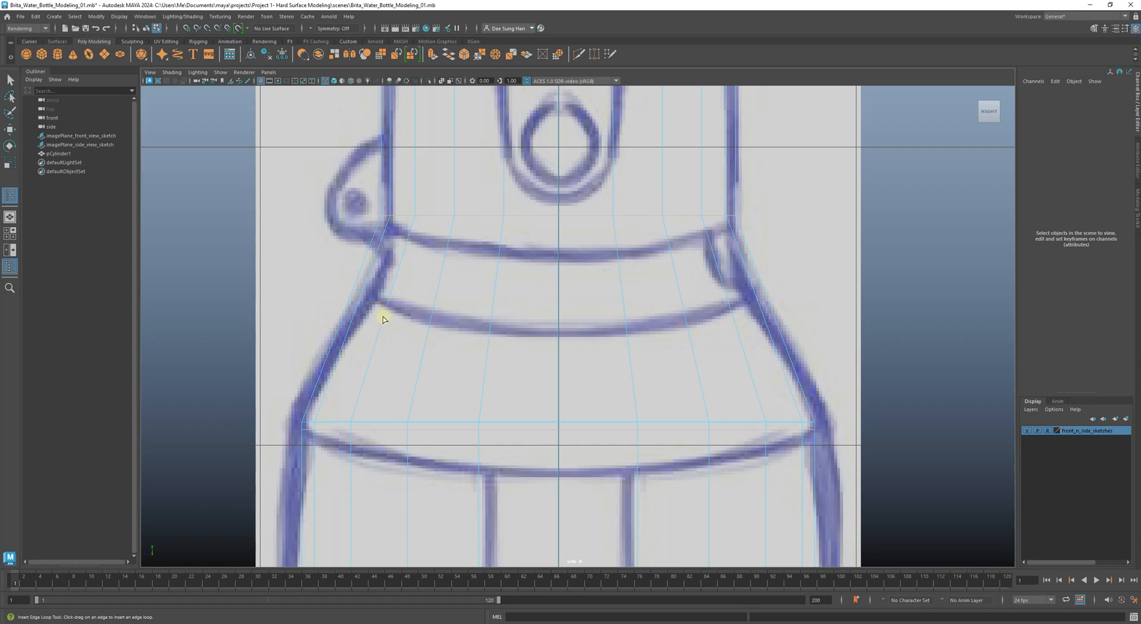
{"action": "left_click", "coordinate": [383, 319]}
{"action": "mouse_move", "coordinate": [387, 307]}
{"action": "left_mouse_down"}
{"action": "mouse_move", "coordinate": [390, 288]}
{"action": "mouse_move", "coordinate": [389, 306]}
{"action": "mouse_move", "coordinate": [378, 294]}
{"action": "left_mouse_up"}
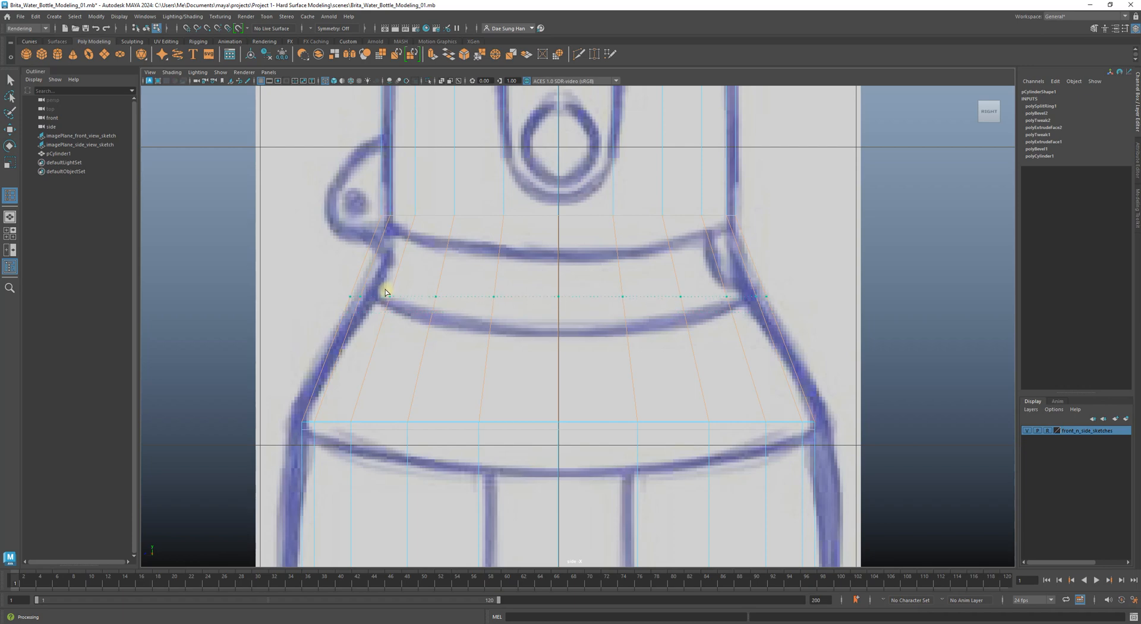
{"action": "left_click_drag", "start_coordinate": [385, 290], "coordinate": [383, 290]}
{"action": "left_click", "coordinate": [383, 296]}
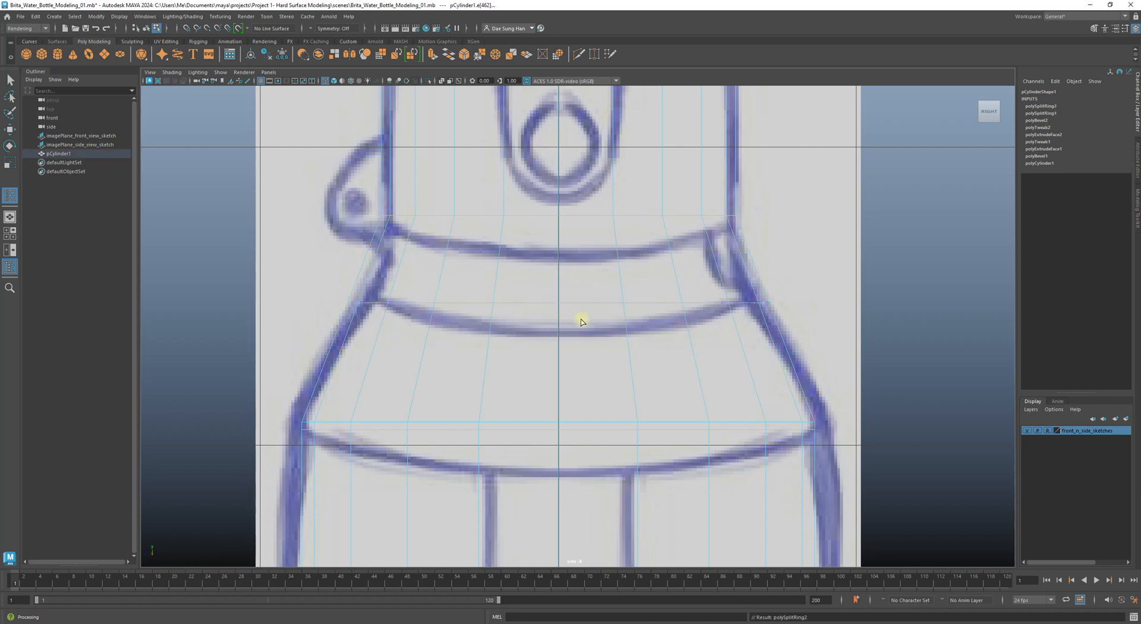
{"action": "key", "text": "w"}
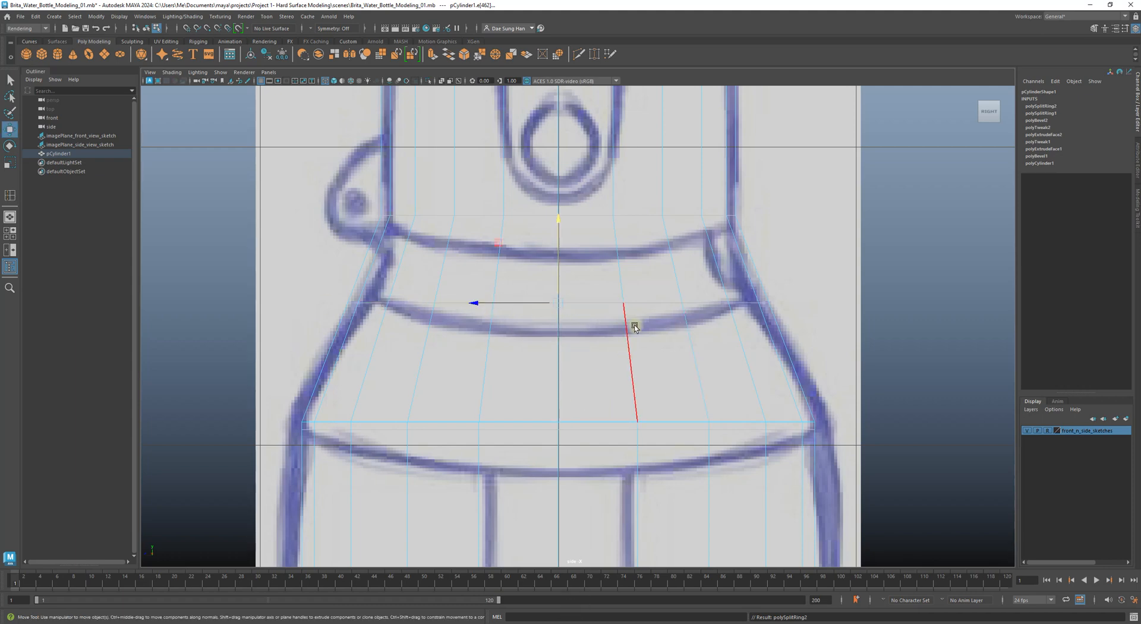
- Try scaling the new upper-shoulder edge loop against the side sketch and preview the smoothed shoulder in wireframe and shaded display
{"action": "key", "text": "r"}
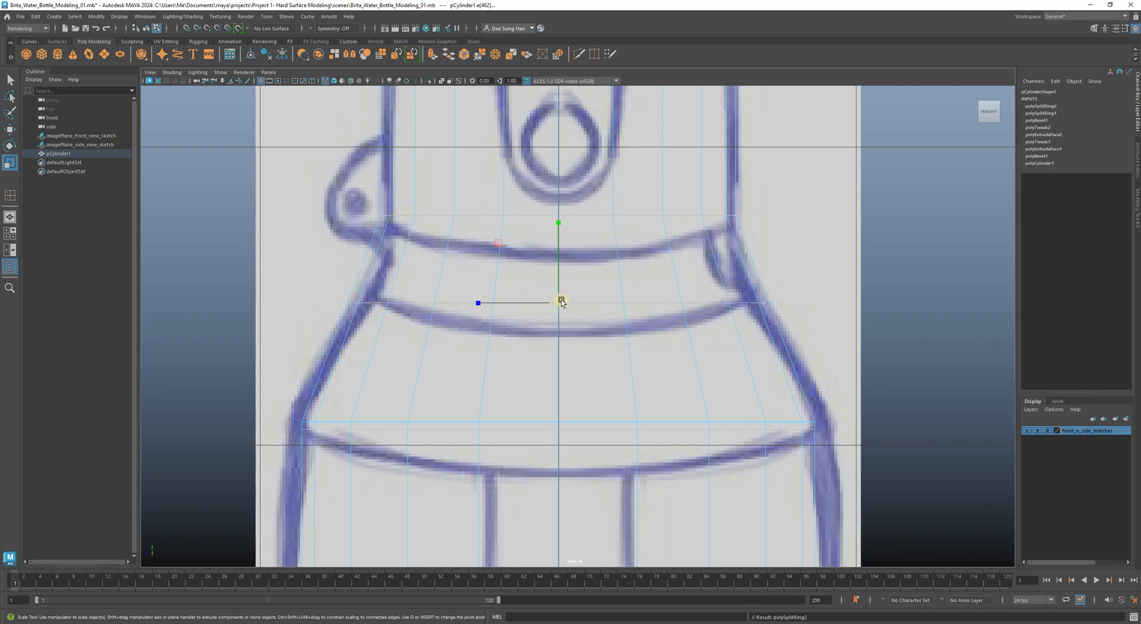
{"action": "left_click_drag", "start_coordinate": [562, 302], "coordinate": [545, 315]}
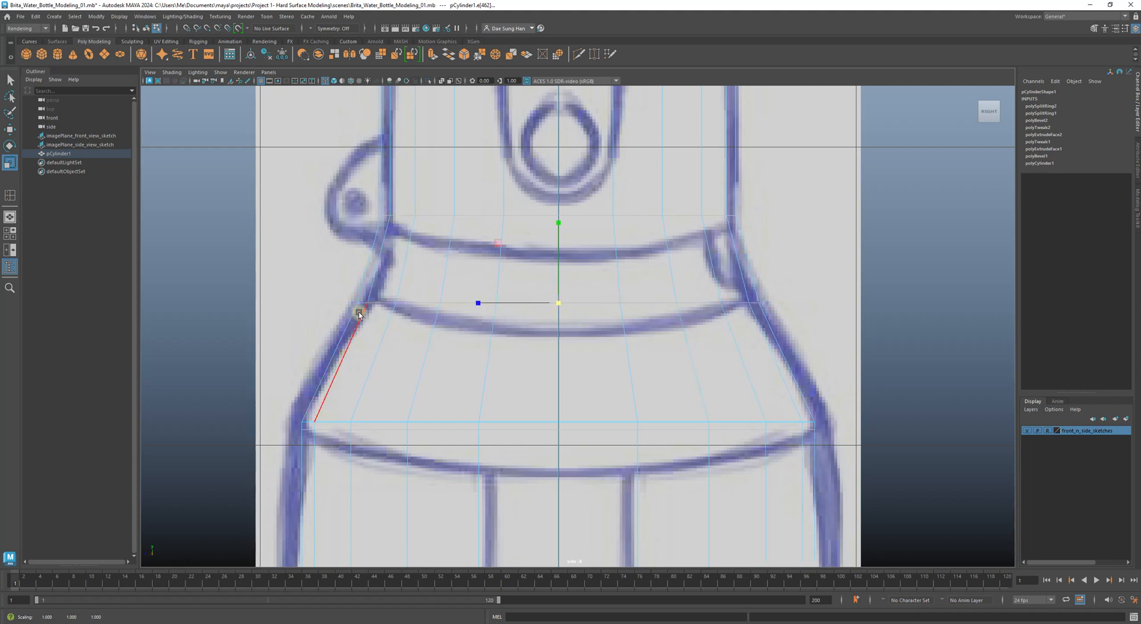
{"action": "key", "text": "3"}
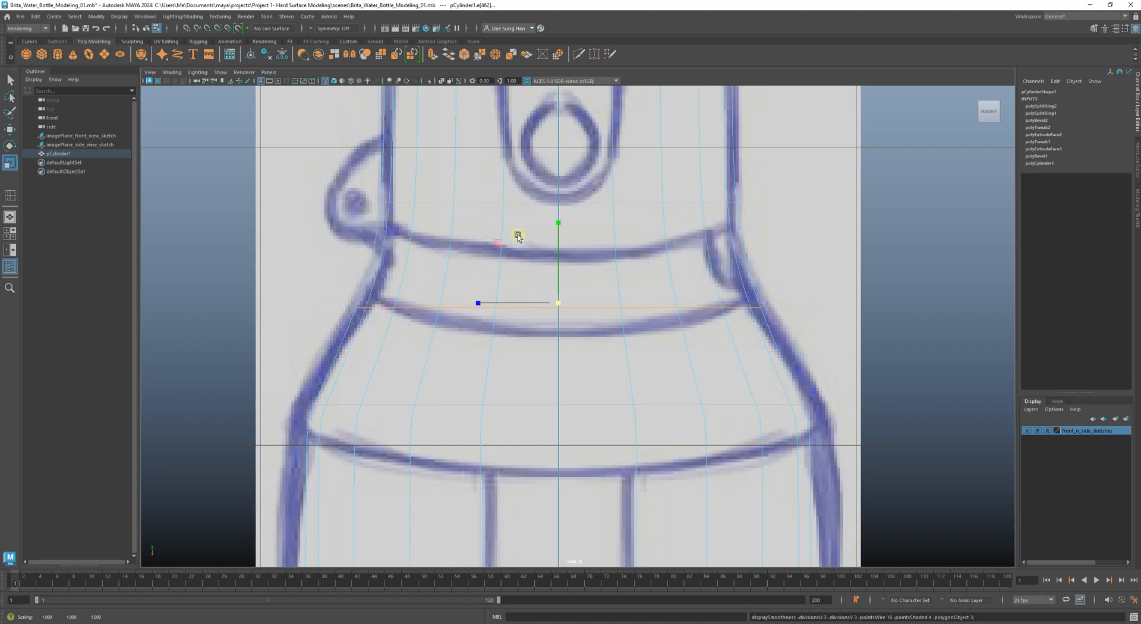
{"action": "key", "text": "5"}
{"action": "mouse_move", "coordinate": [748, 345]}
{"action": "right_mouse_down", "text": "alt"}
{"action": "mouse_move", "coordinate": [575, 317]}
{"action": "mouse_move", "coordinate": [843, 355]}
{"action": "mouse_move", "coordinate": [688, 295]}
{"action": "right_mouse_up", "text": "alt"}
{"action": "middle_click_drag", "start_coordinate": [637, 275], "coordinate": [637, 323], "text": "alt"}
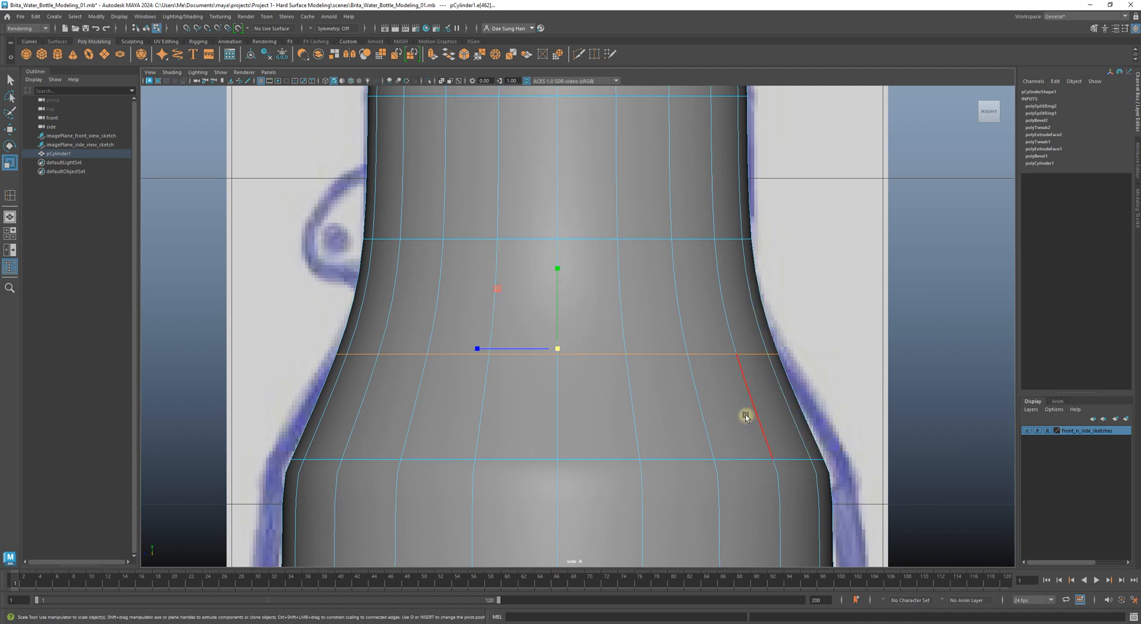
- Compare the unsmoothed and smoothed profile where the bottle's neck meets the shoulder in the side view
{"action": "key", "text": "1"}
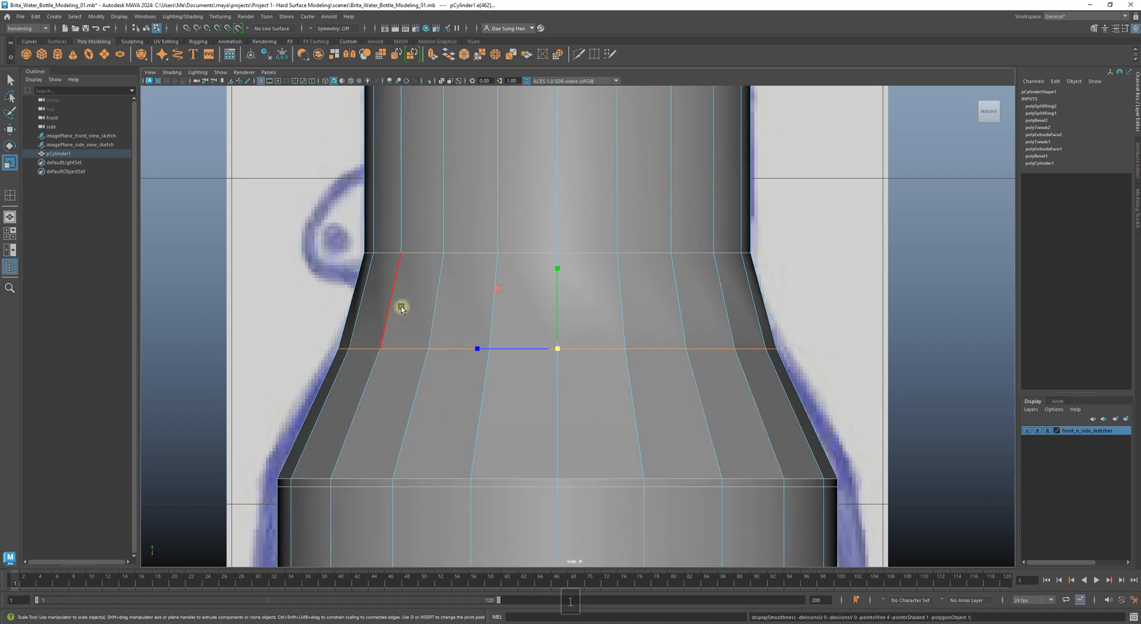
{"action": "middle_click_drag", "start_coordinate": [423, 276], "coordinate": [435, 352], "text": "alt"}
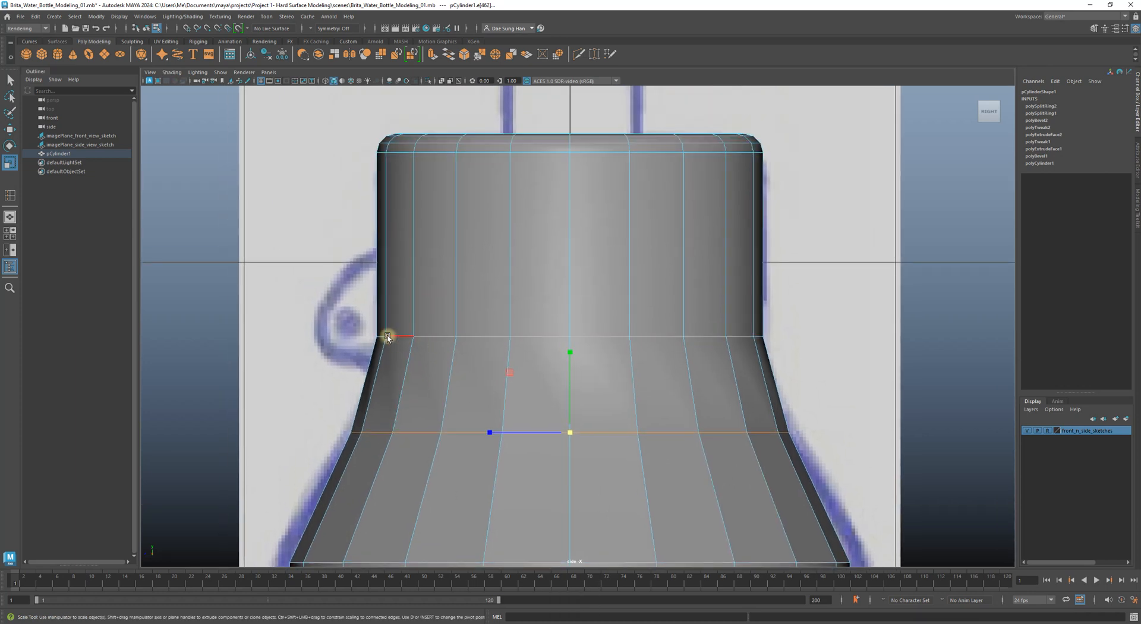
{"action": "key", "text": "3"}
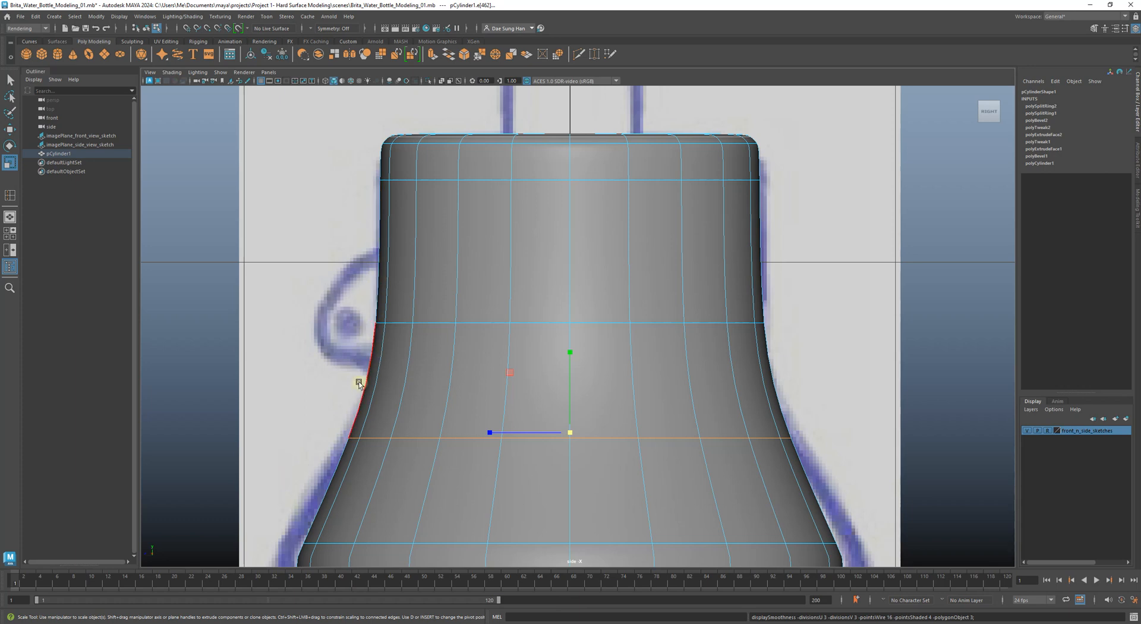
{"action": "key", "text": "1"}
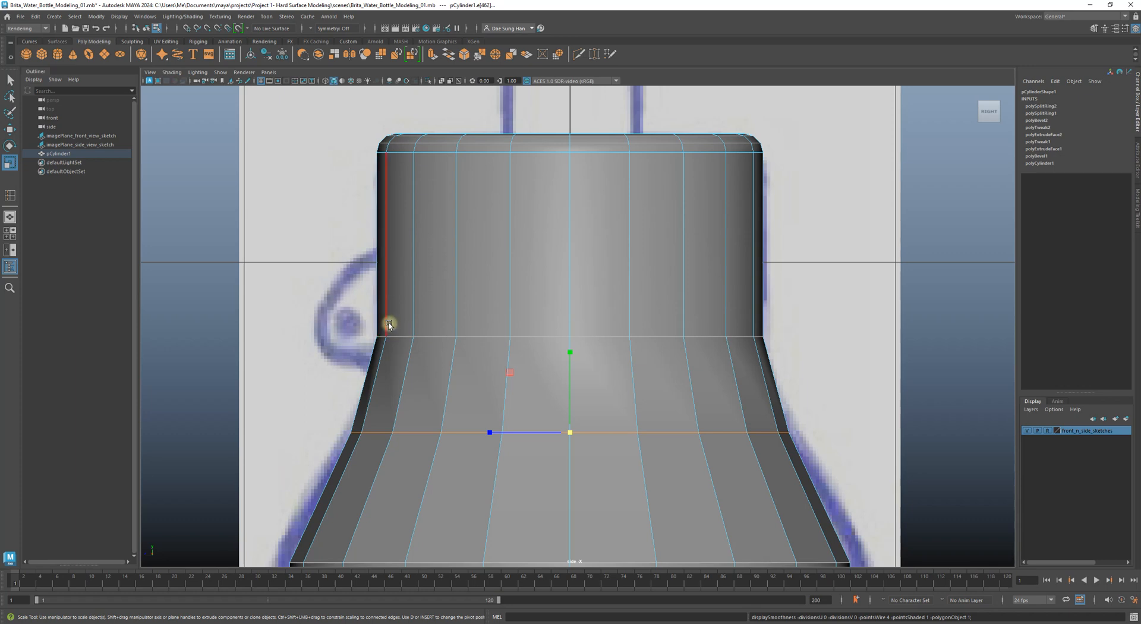
{"action": "key", "text": "3"}
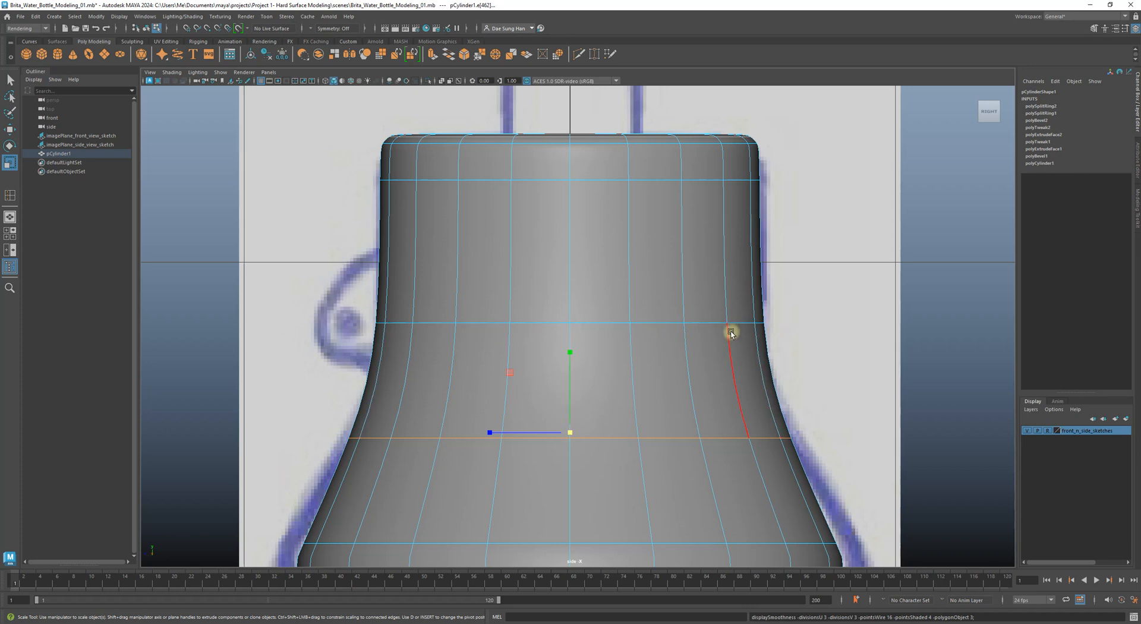
{"action": "key", "text": "1"}
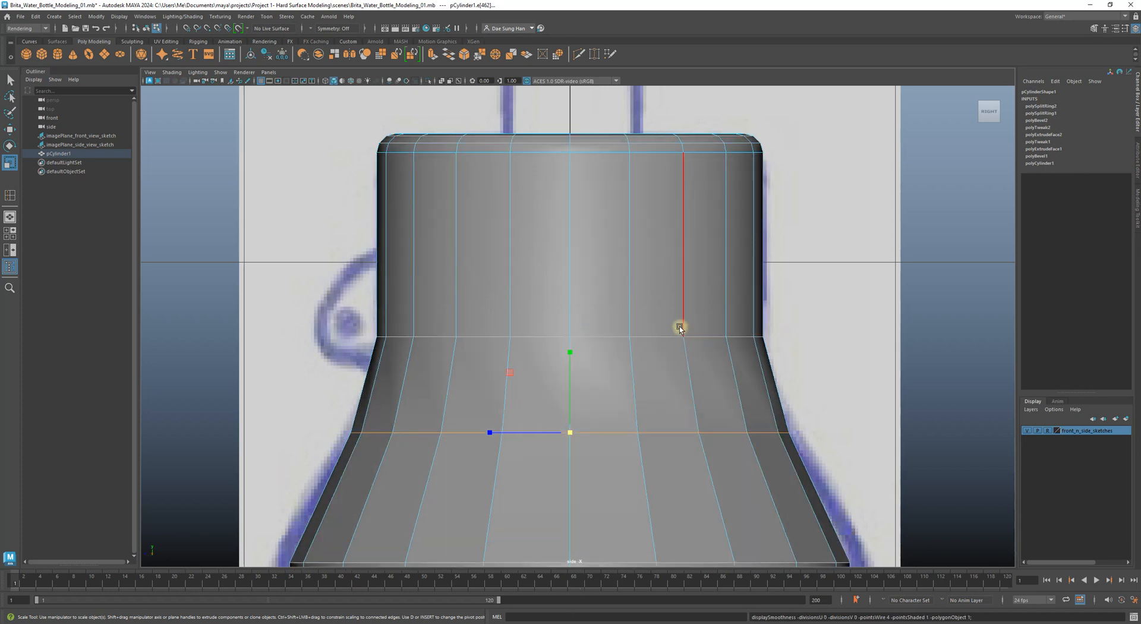
- Insert an edge loop around the neck just above the edge where the neck meets the shoulder
{"action": "key", "text": "w"}
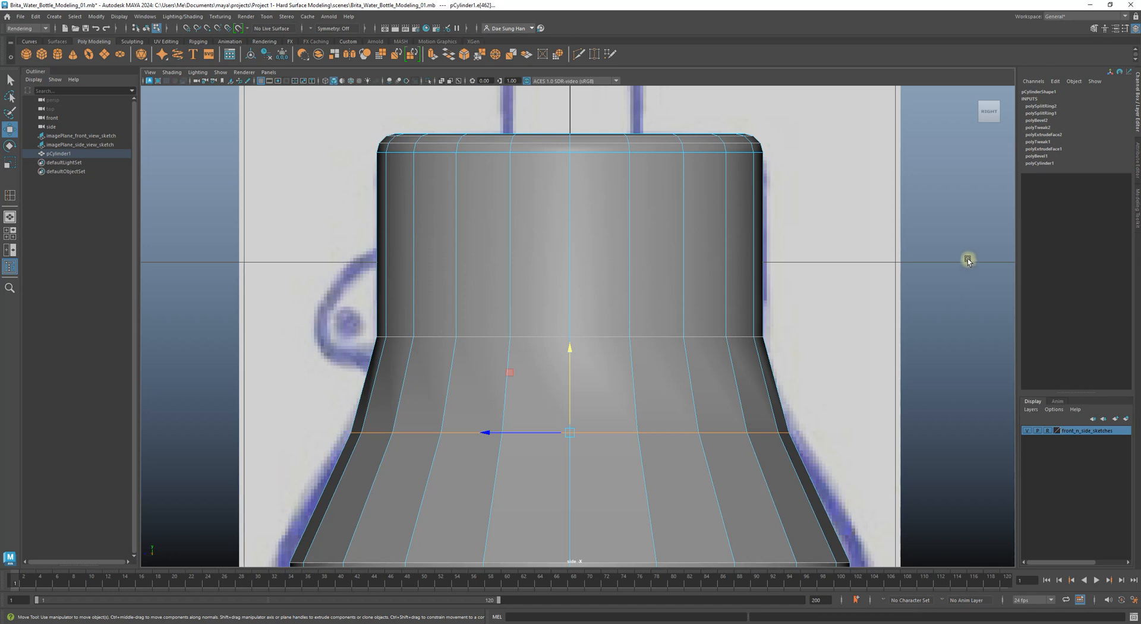
{"action": "left_click", "coordinate": [974, 266]}
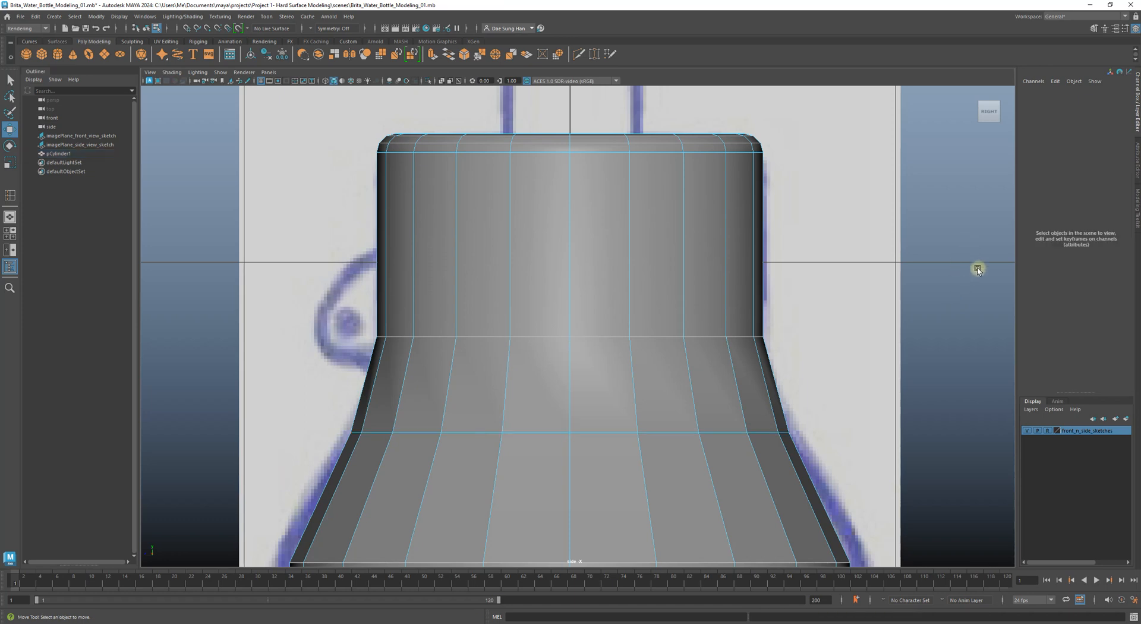
{"action": "right_click", "coordinate": [592, 285], "text": "shift"}
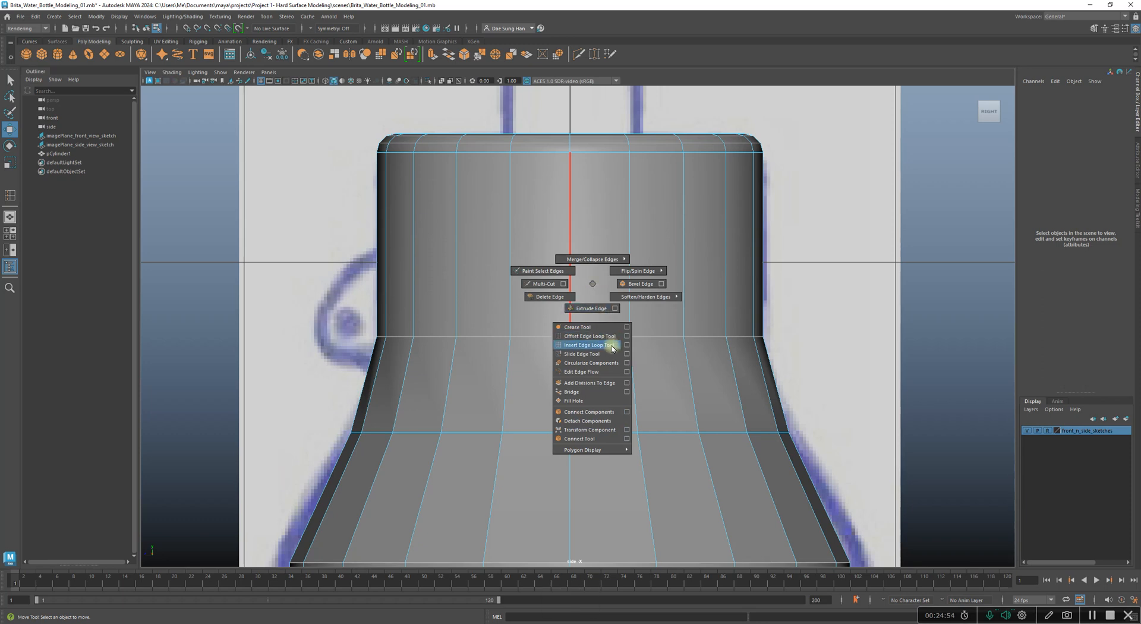
{"action": "left_click", "coordinate": [594, 346]}
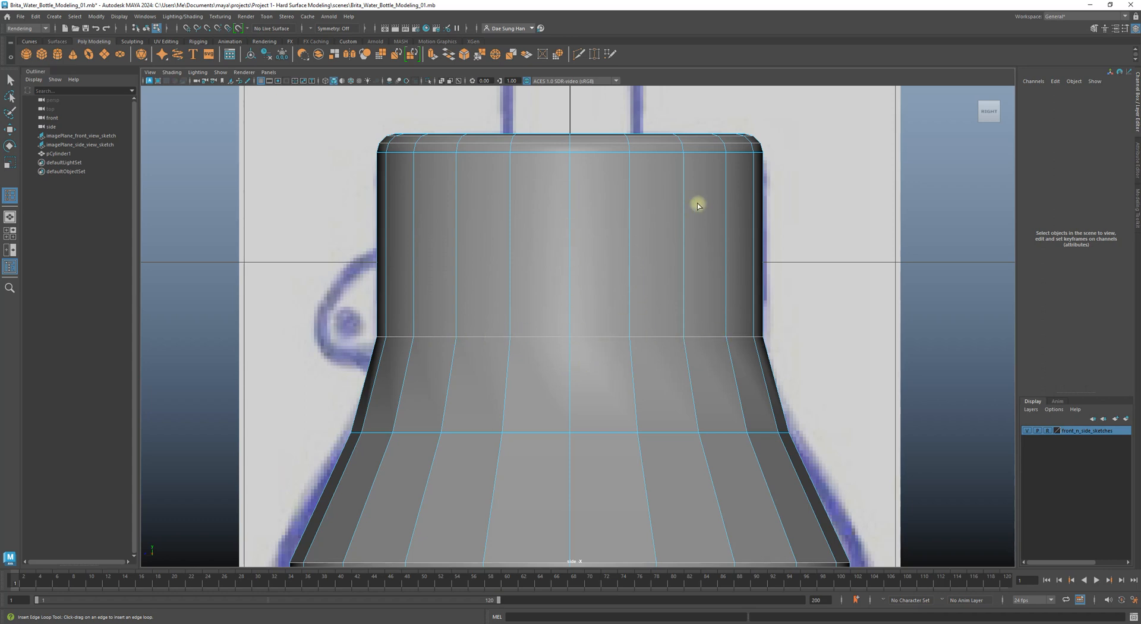
{"action": "left_click", "coordinate": [629, 243]}
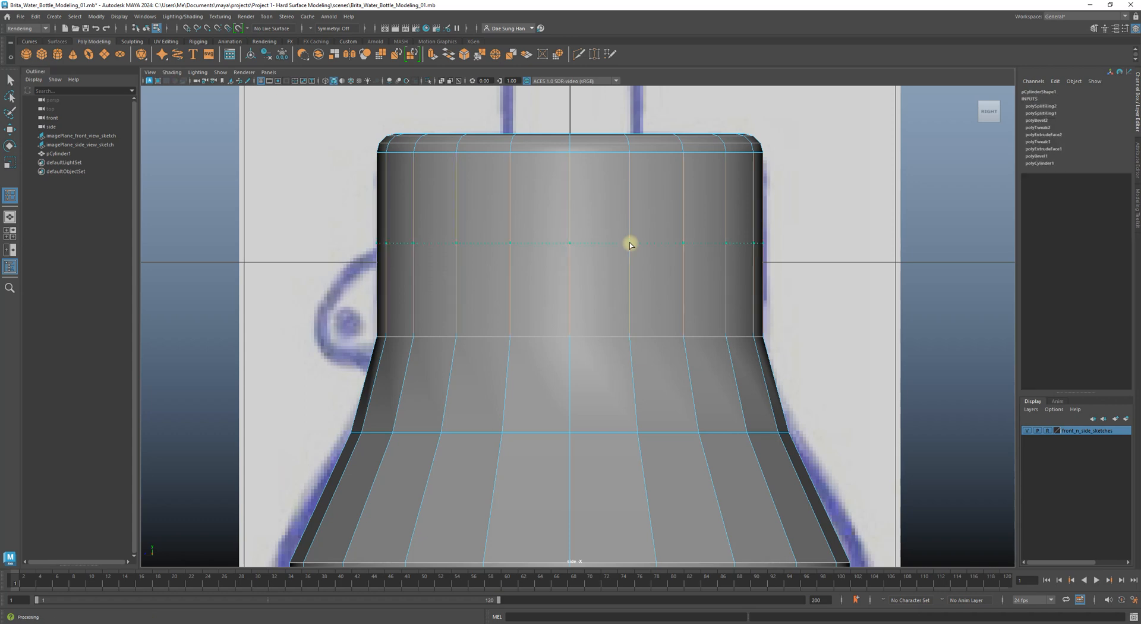
{"action": "left_click_drag", "start_coordinate": [629, 242], "coordinate": [638, 327]}
{"action": "left_click_drag", "start_coordinate": [646, 330], "coordinate": [646, 330]}
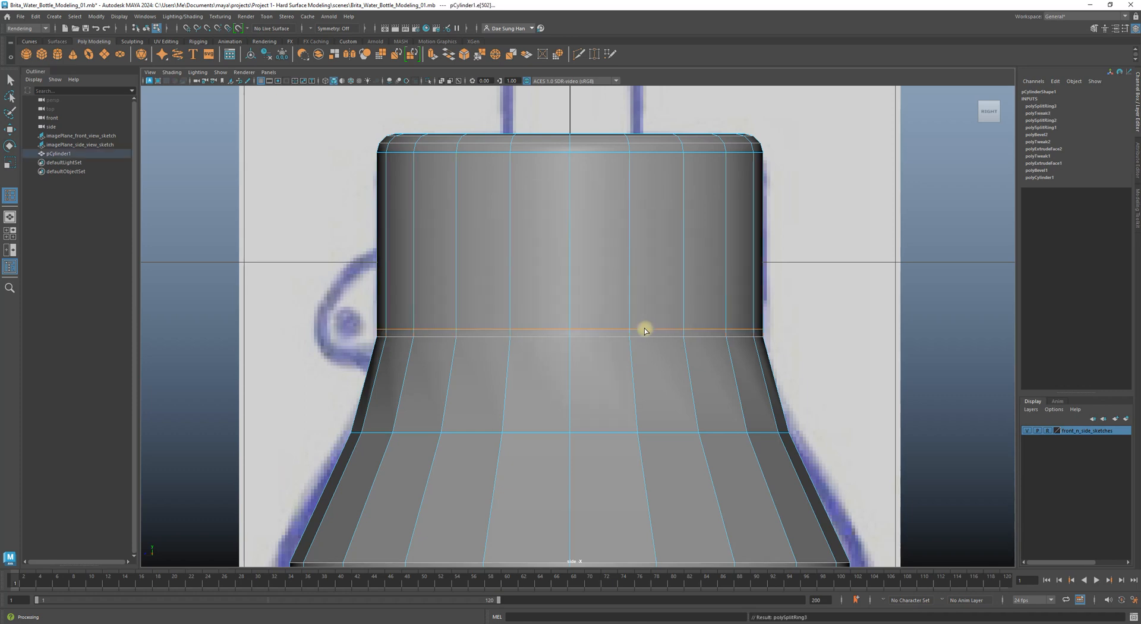
{"action": "key", "text": "w"}
- Check how the new loop holds the neck base when smoothed, and compare the unsmoothed cage with the side sketch
{"action": "key", "text": "3"}
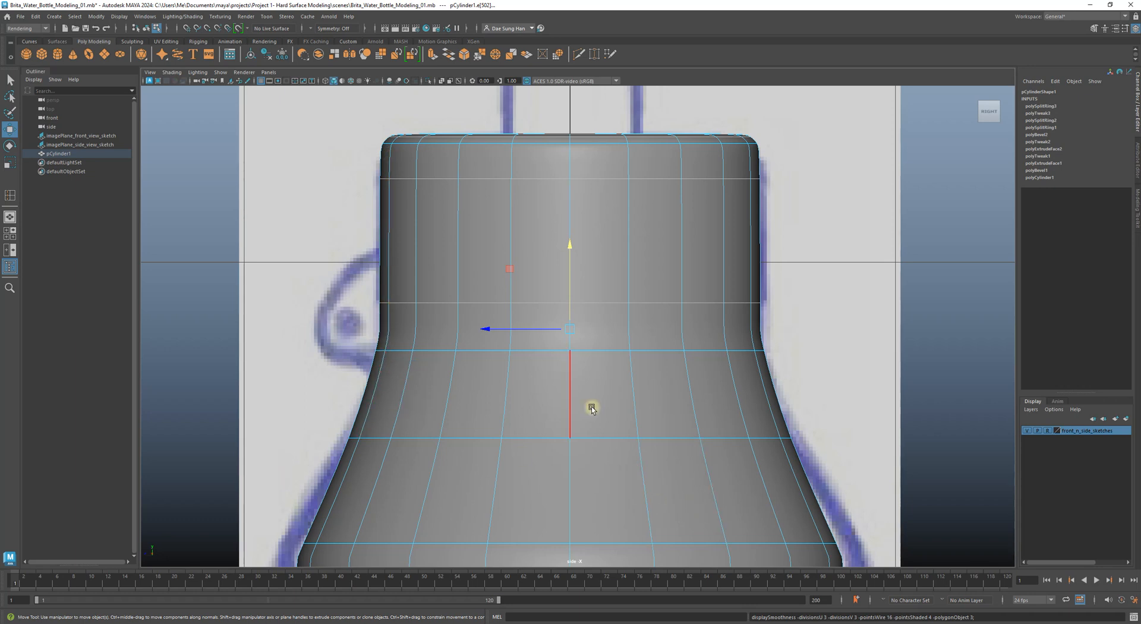
{"action": "key", "text": "1"}
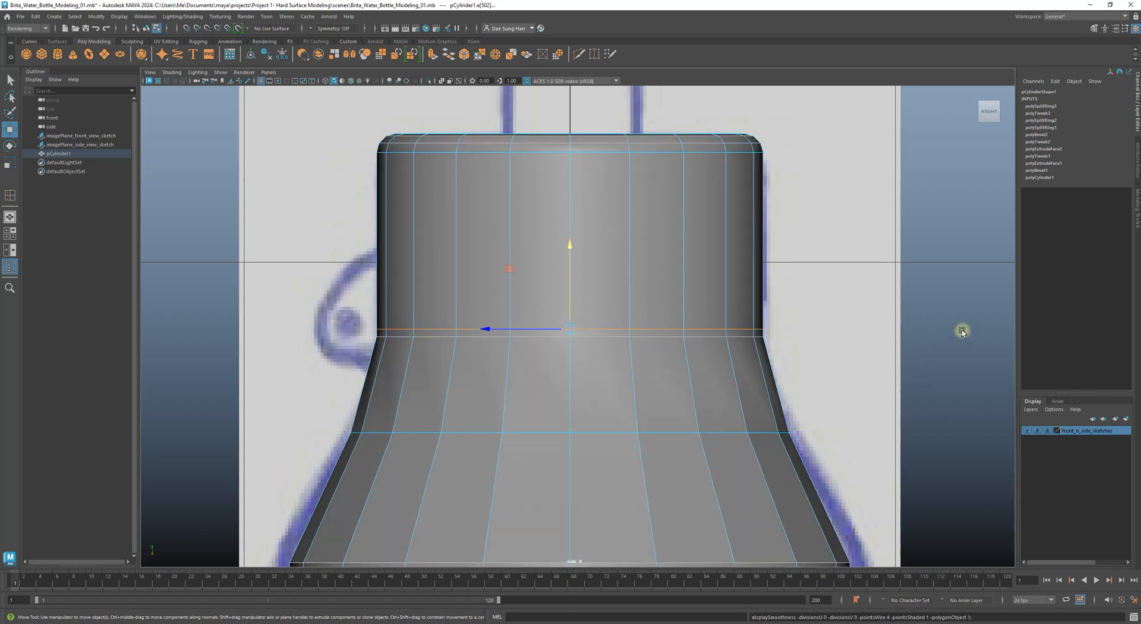
{"action": "left_click", "coordinate": [961, 334]}
{"action": "right_click_drag", "start_coordinate": [349, 370], "coordinate": [394, 371], "text": "alt"}
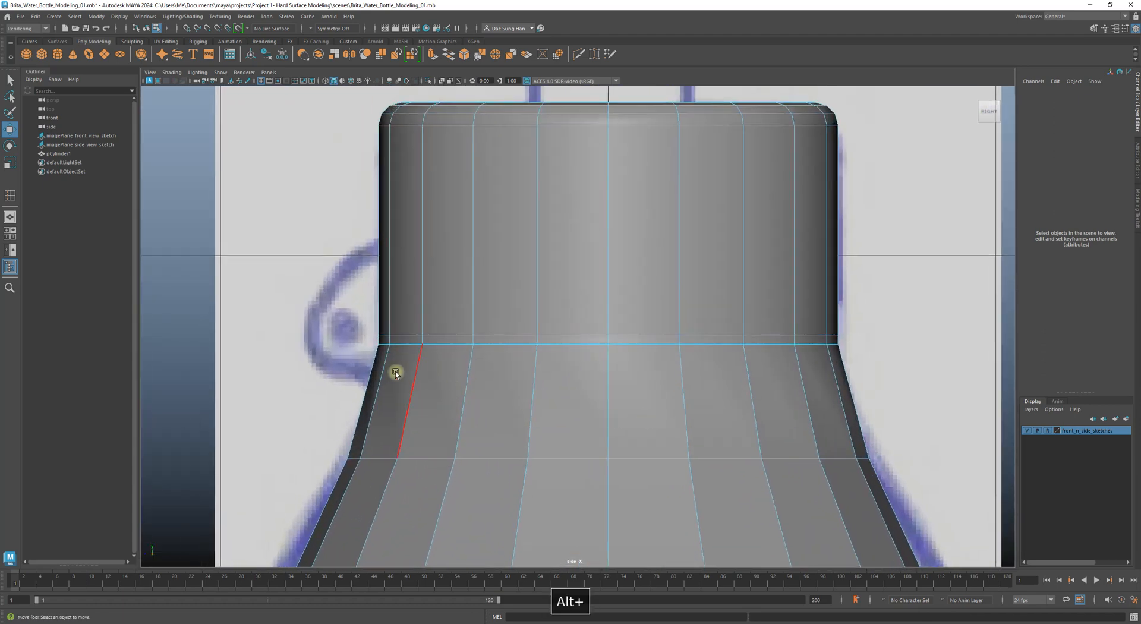
{"action": "key", "text": "3"}
{"action": "key", "text": "1"}
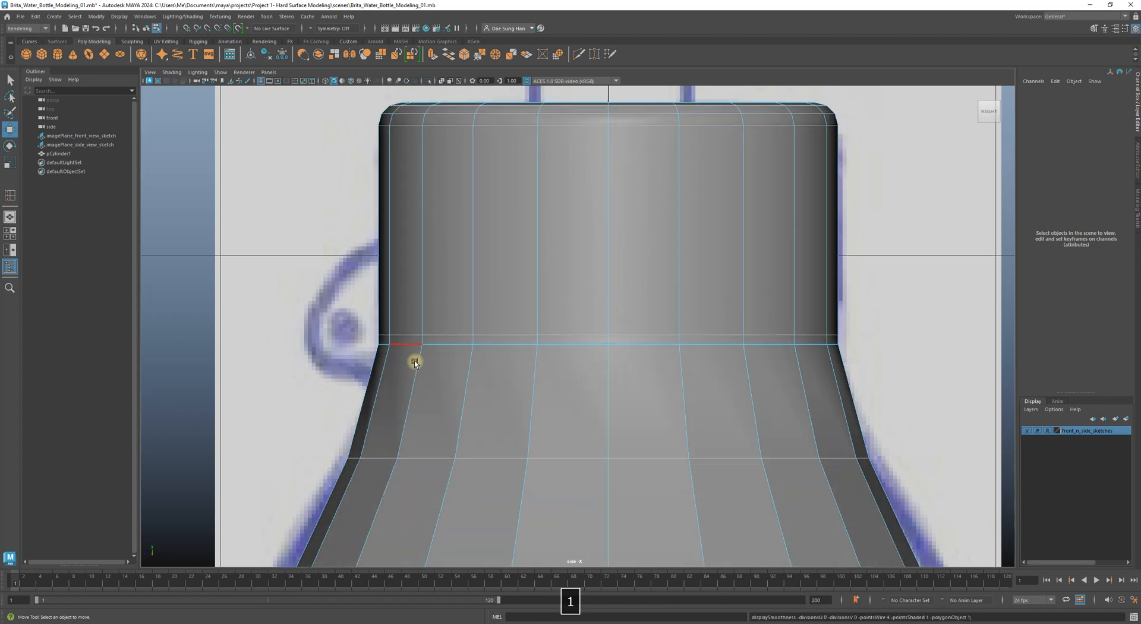
{"action": "key", "text": "4"}
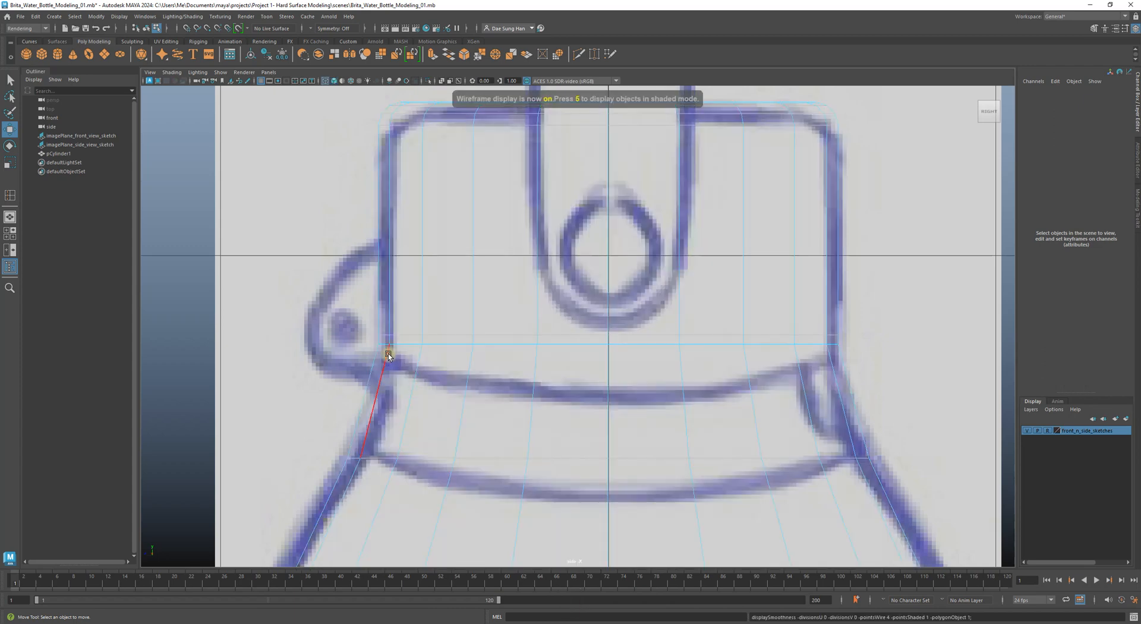
{"action": "key", "text": "5"}
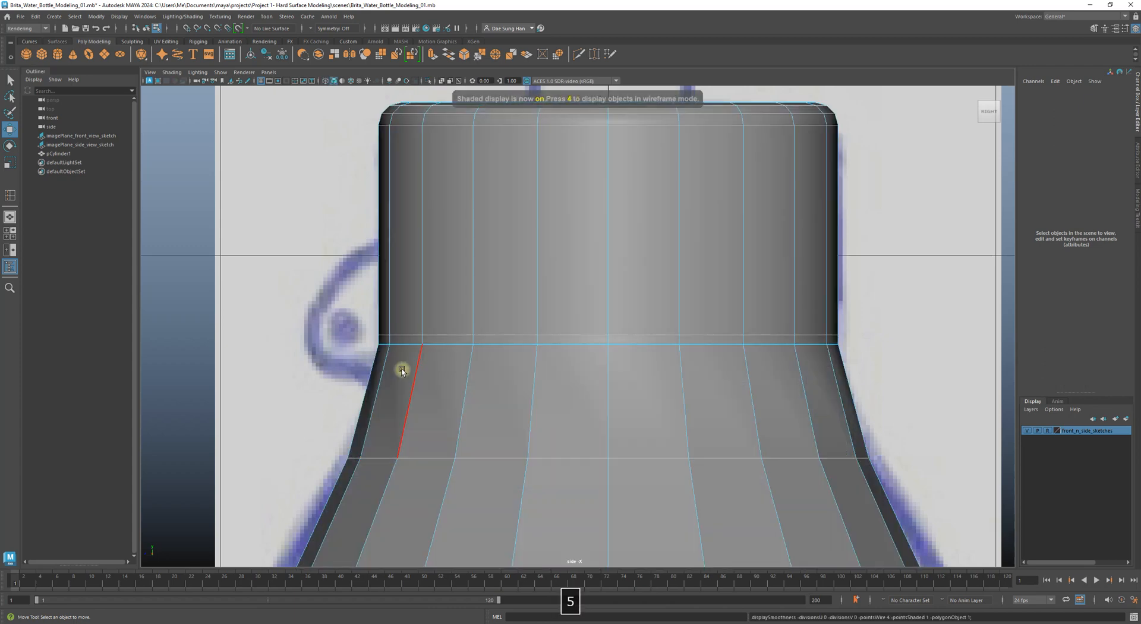
- Examine the bottle's overall upper silhouette with smoothing on and off, and inspect the shoulder profile up close
{"action": "middle_click_drag", "start_coordinate": [559, 375], "coordinate": [462, 340], "text": "alt"}
{"action": "key", "text": "1"}
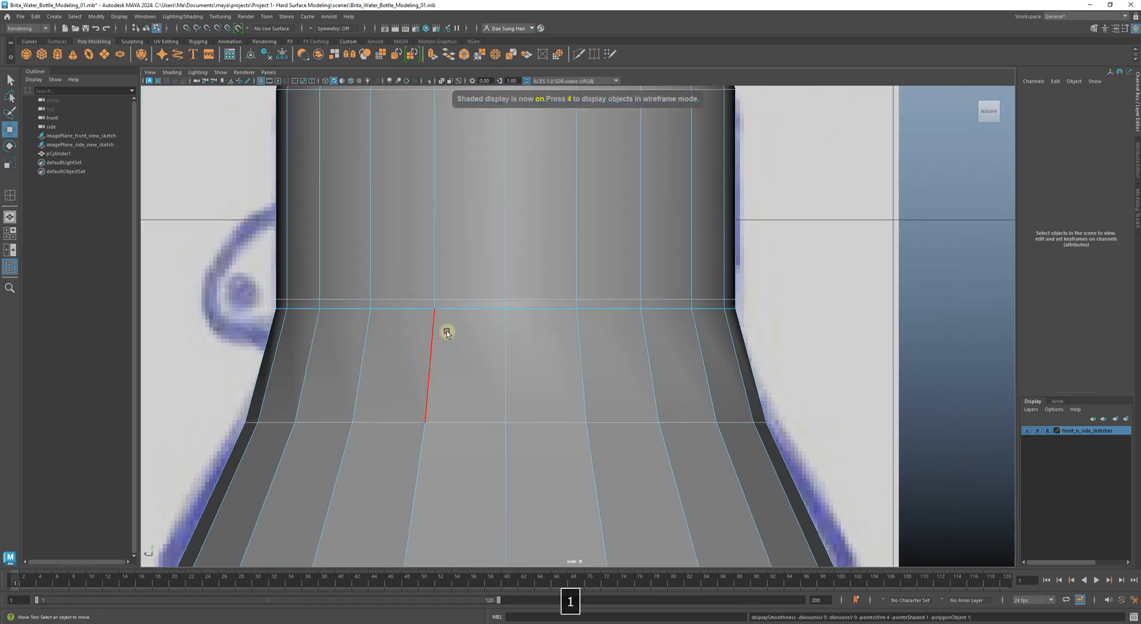
{"action": "scroll", "coordinate": [651, 377], "scroll_direction": "down", "scroll_amount": 5}
{"action": "key", "text": "3"}
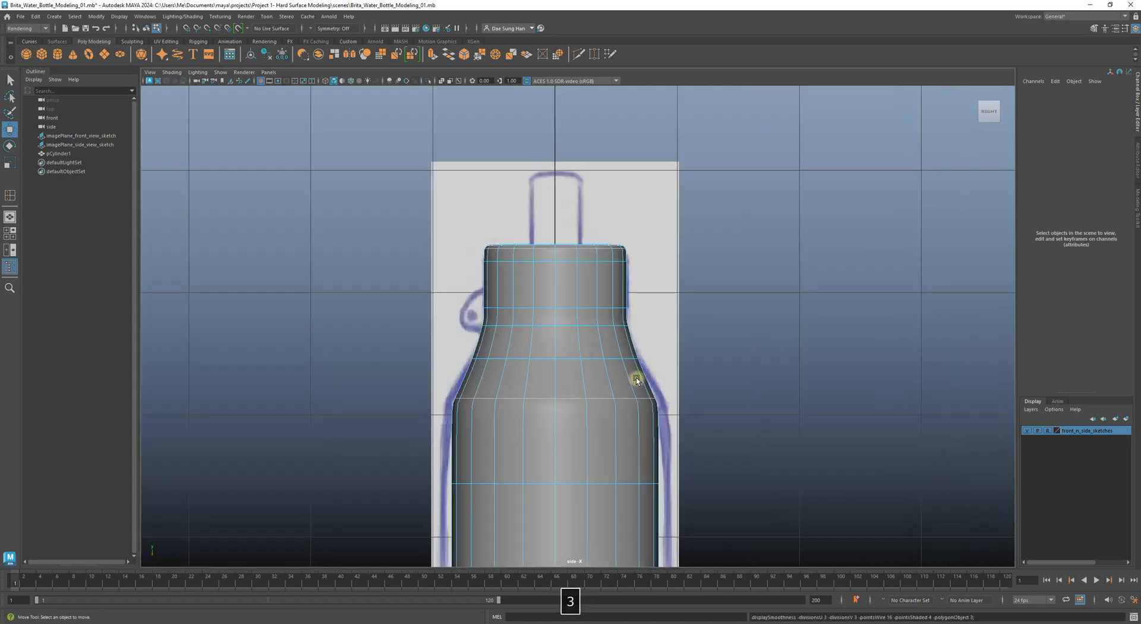
{"action": "right_click_drag", "start_coordinate": [498, 356], "coordinate": [767, 425], "text": "alt"}
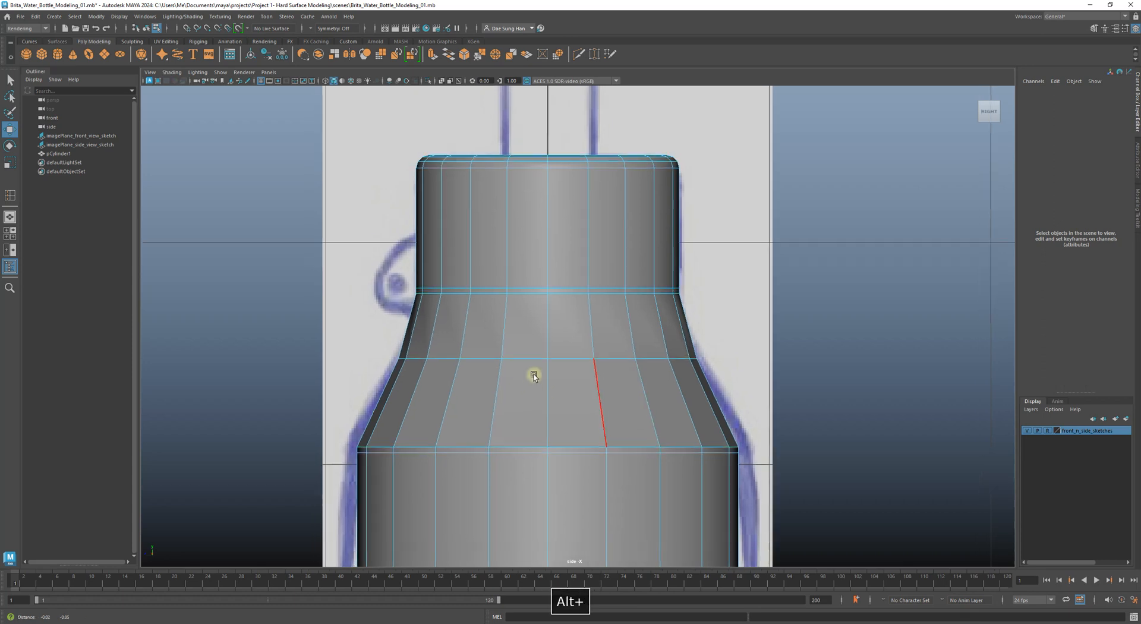
{"action": "middle_click_drag", "start_coordinate": [533, 376], "coordinate": [561, 343], "text": "alt"}
{"action": "right_click_drag", "start_coordinate": [278, 330], "coordinate": [549, 402], "text": "alt"}
{"action": "middle_click_drag", "start_coordinate": [391, 397], "coordinate": [545, 327], "text": "alt"}
{"action": "right_click_drag", "start_coordinate": [417, 325], "coordinate": [436, 344], "text": "alt"}
{"action": "middle_click_drag", "start_coordinate": [421, 355], "coordinate": [310, 397], "text": "alt"}
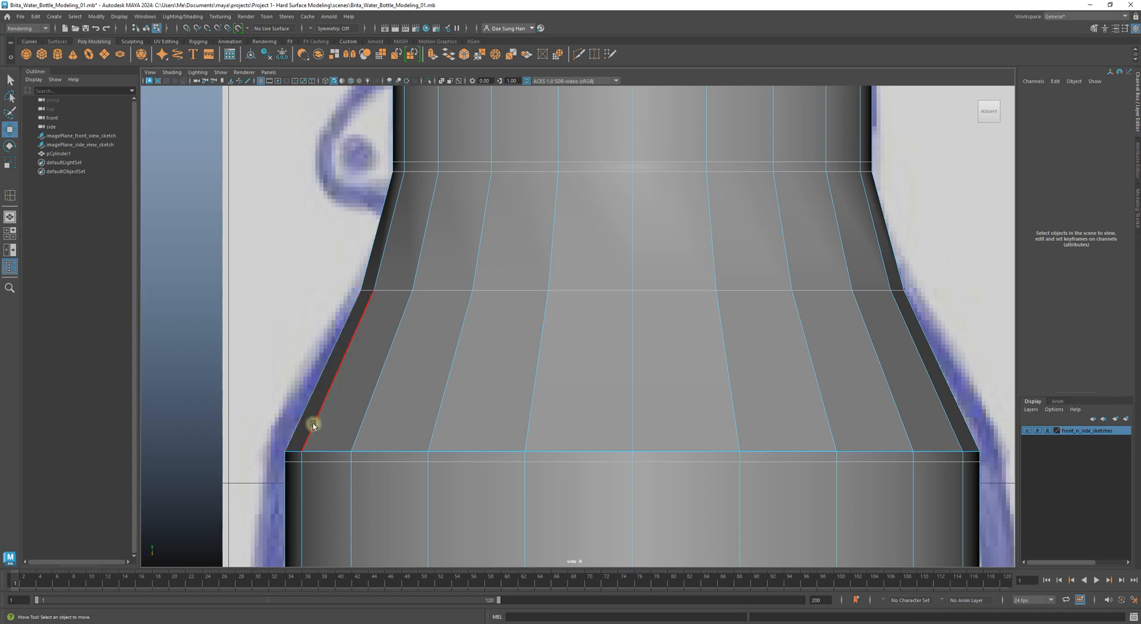
- Compare the smoothed and unsmoothed shoulder with the side sketch's outline in wireframe and shaded display
{"action": "key", "text": "3"}
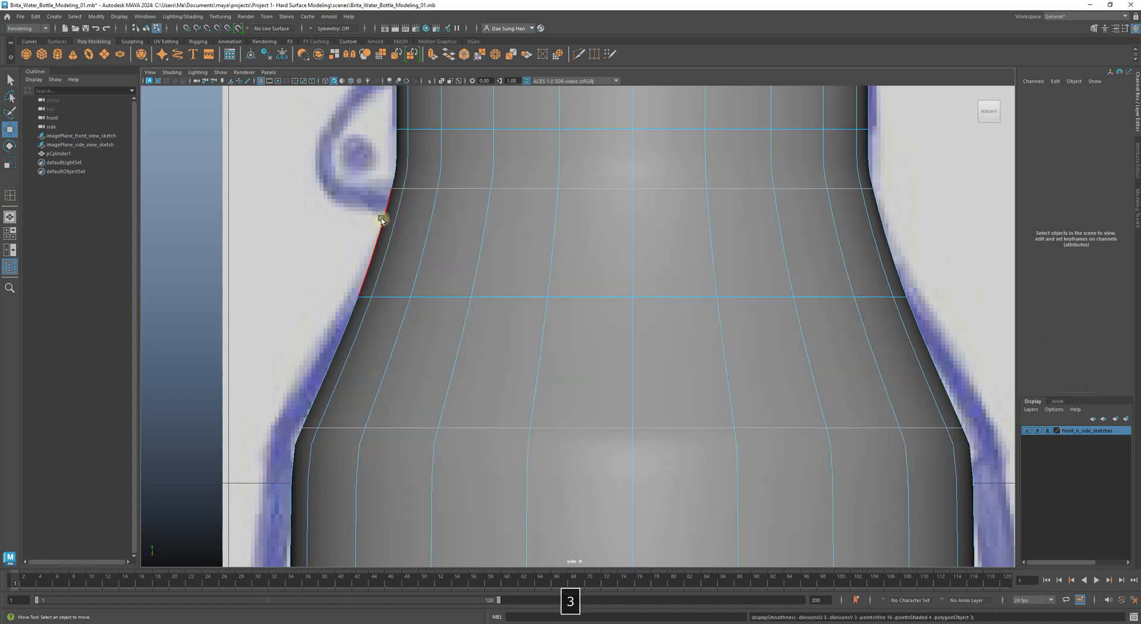
{"action": "key", "text": "1"}
{"action": "key", "text": "4"}
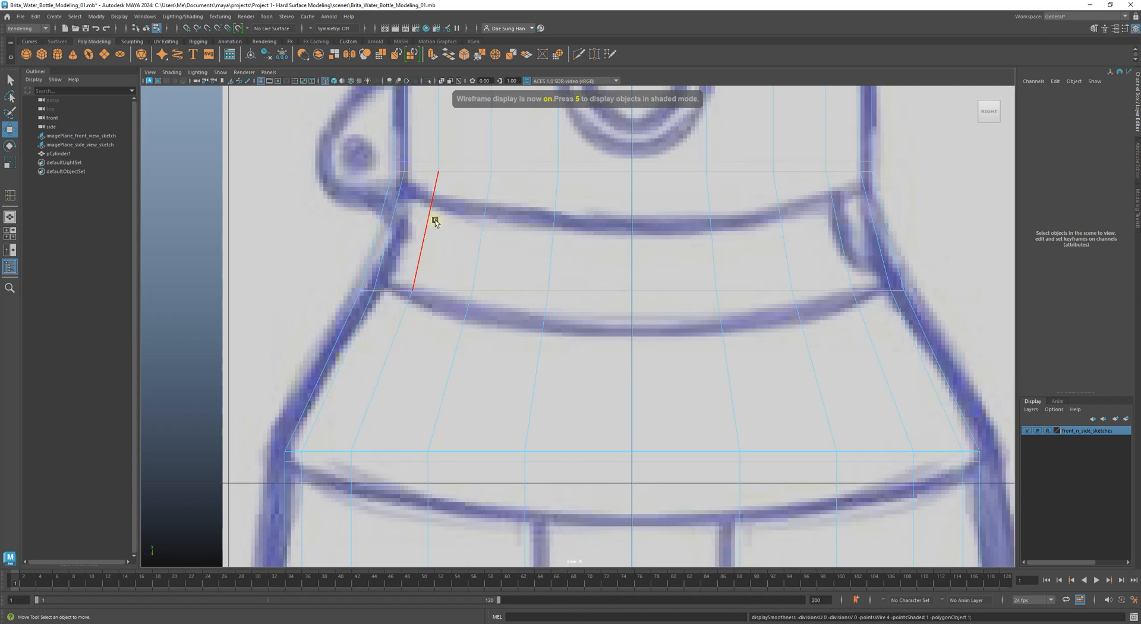
{"action": "middle_click_drag", "start_coordinate": [457, 222], "coordinate": [434, 238], "text": "alt"}
{"action": "key", "text": "3"}
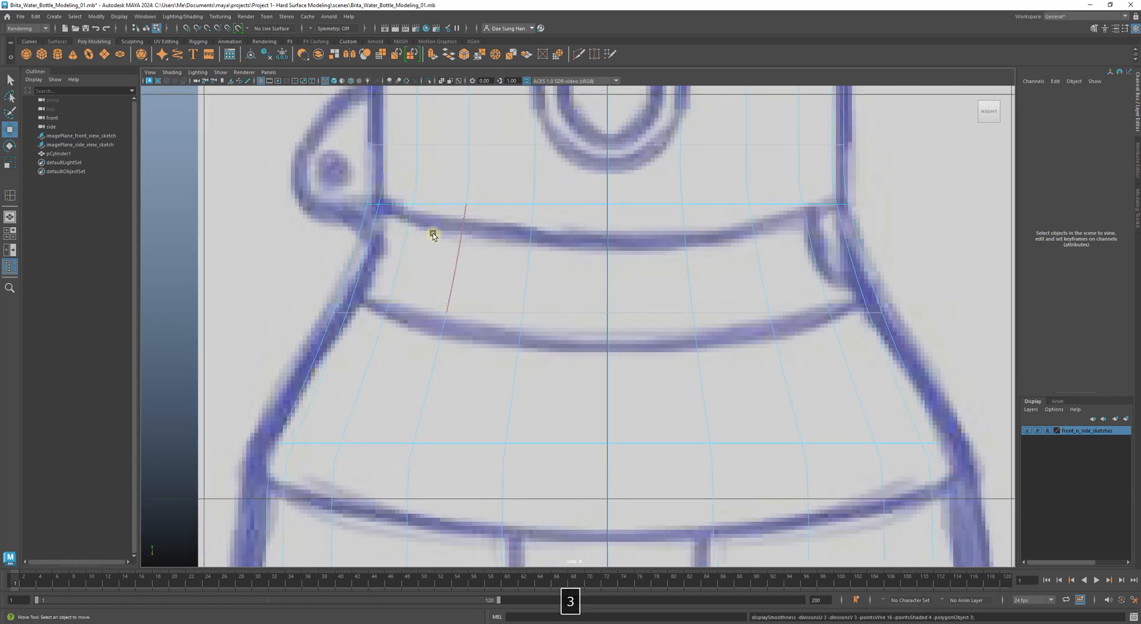
{"action": "key", "text": "5"}
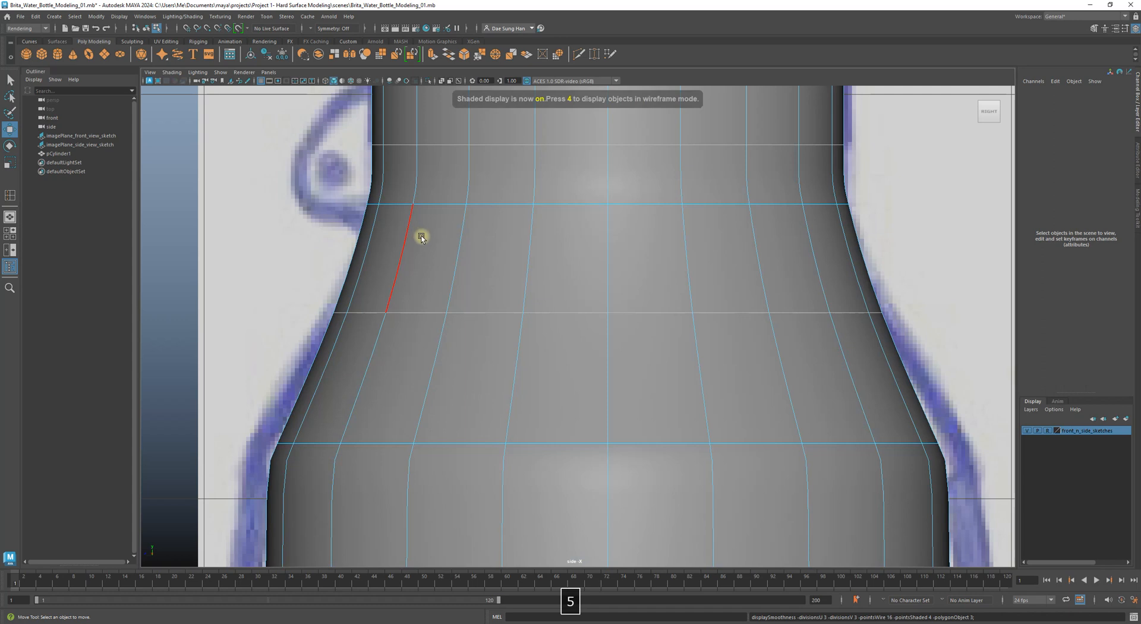
{"action": "key", "text": "1"}
{"action": "middle_click_drag", "start_coordinate": [464, 216], "coordinate": [453, 237], "text": "alt"}
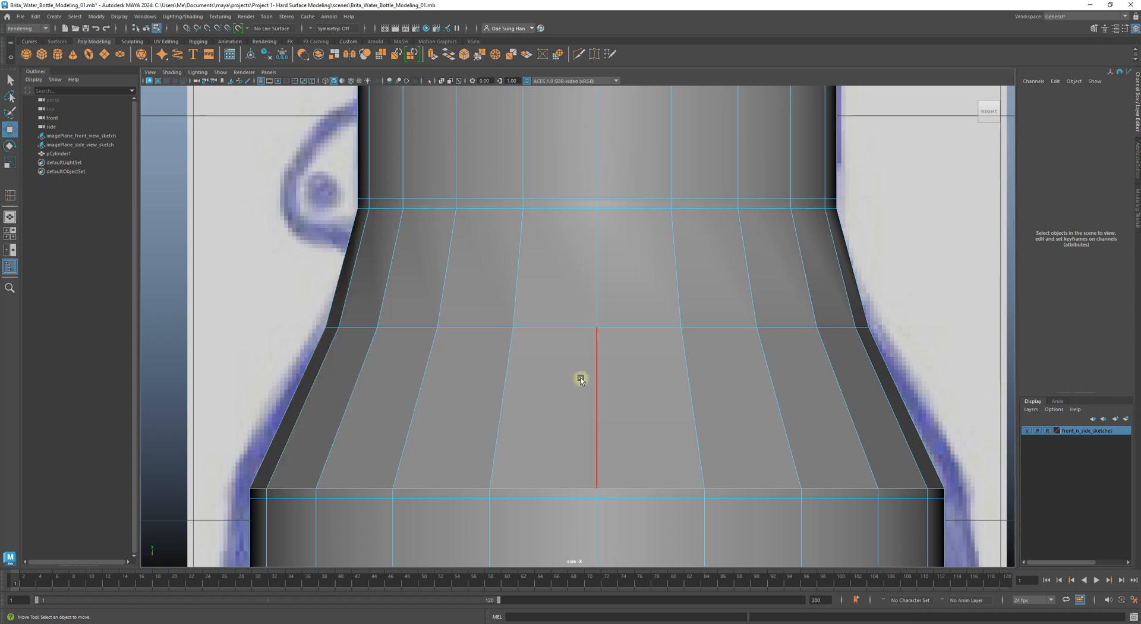
- Insert an edge loop around the shoulder just above the edge where it meets the bottle's body
{"action": "middle_click_drag", "start_coordinate": [580, 376], "coordinate": [509, 385], "text": "alt"}
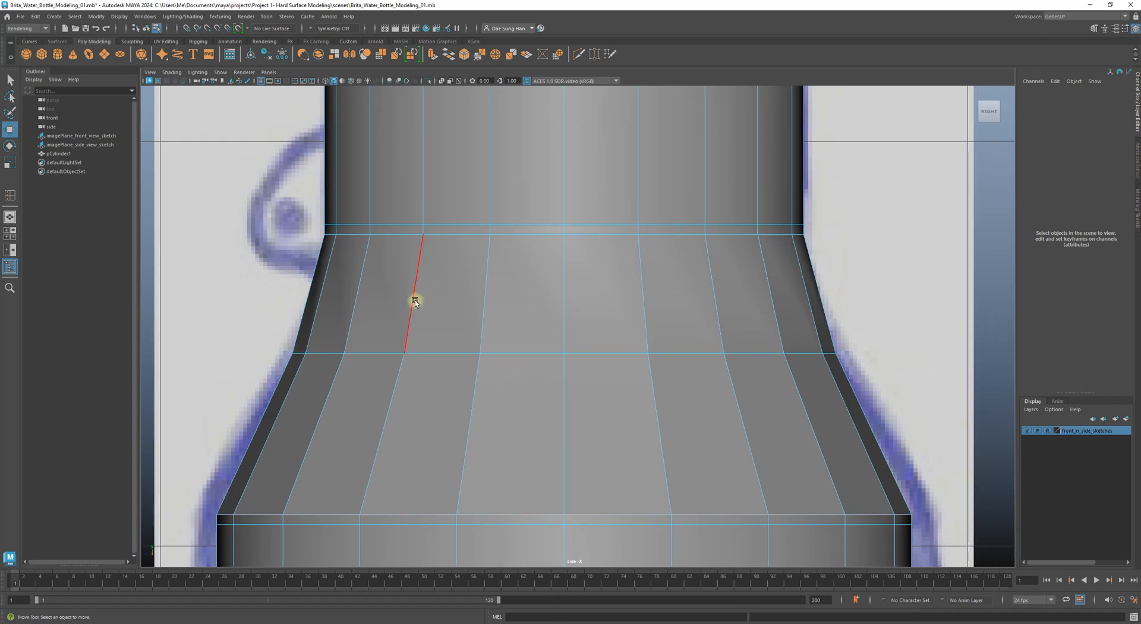
{"action": "right_click", "coordinate": [454, 294], "text": "shift"}
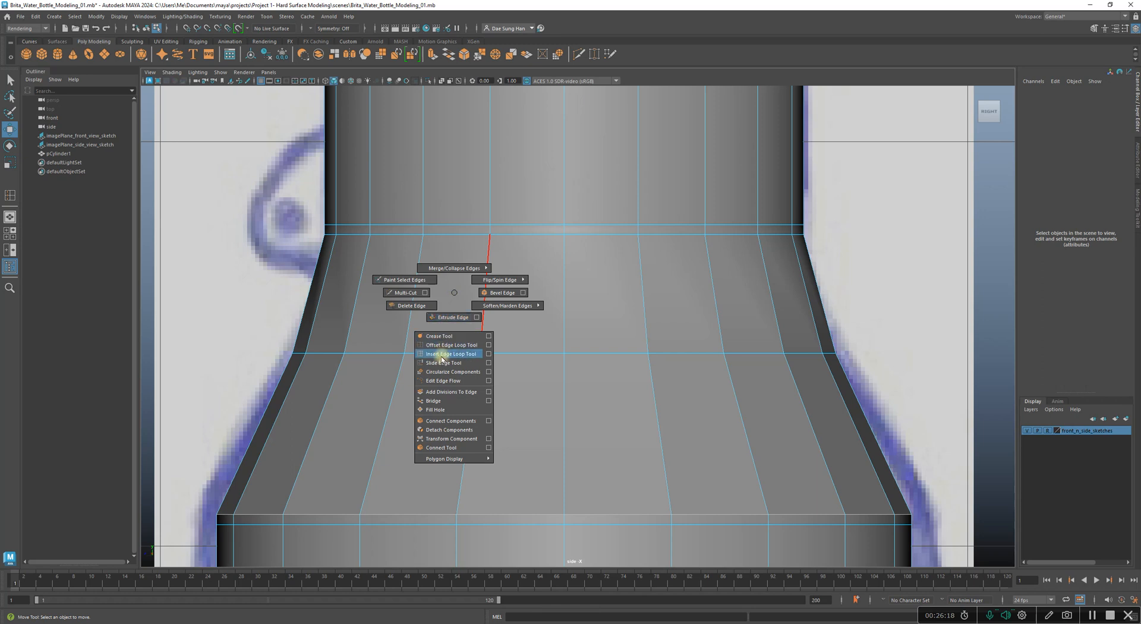
{"action": "left_click", "coordinate": [440, 354]}
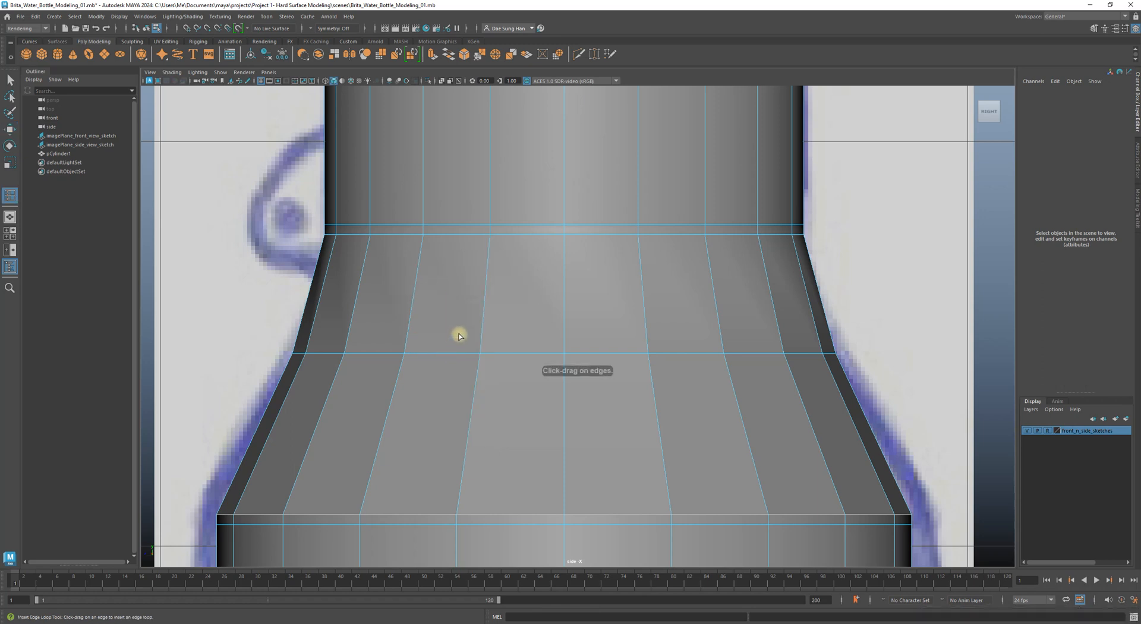
{"action": "left_click", "coordinate": [364, 497]}
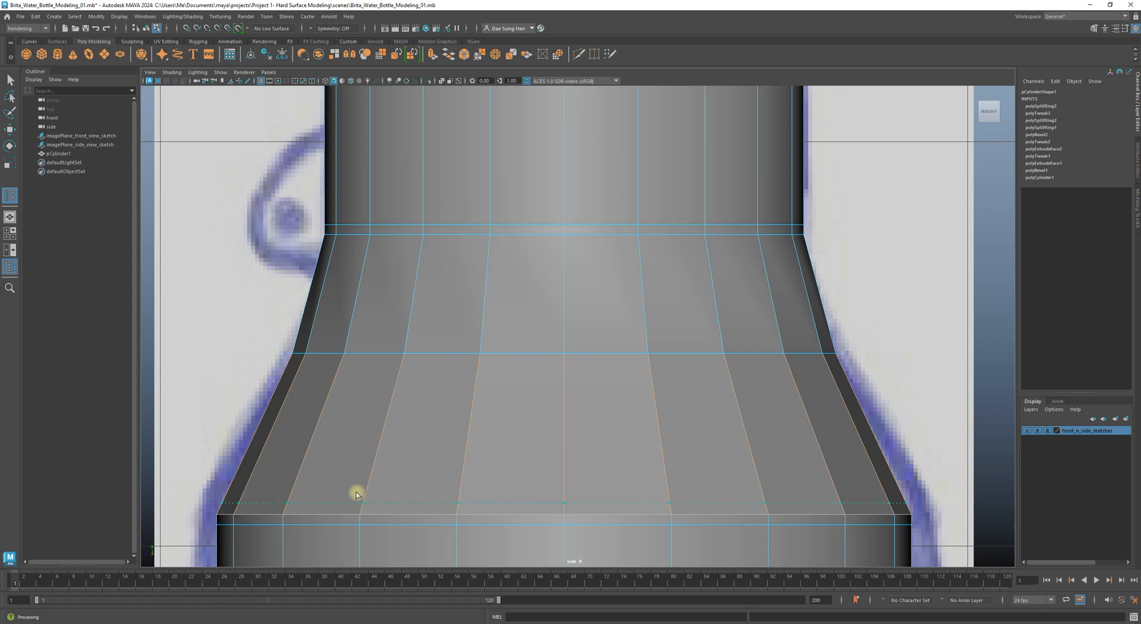
{"action": "left_click", "coordinate": [355, 491]}
- Preview the bottle smoothed, return to object mode and deselect it to check the shoulder's lower edge without wireframe
{"action": "middle_click_drag", "start_coordinate": [354, 513], "coordinate": [408, 438], "text": "alt"}
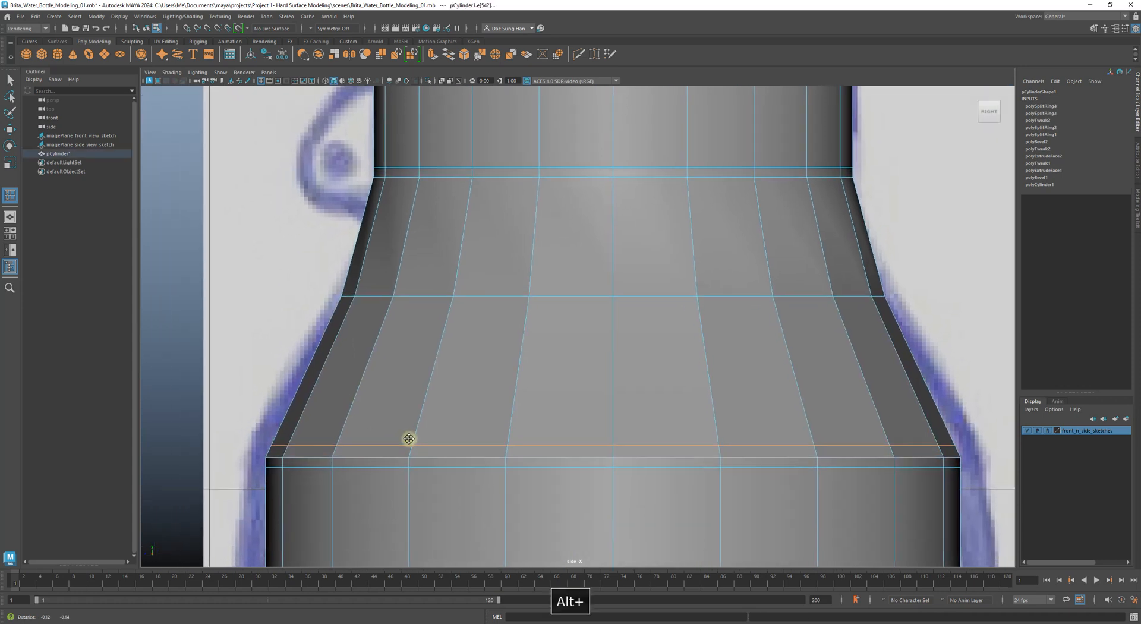
{"action": "key", "text": "3"}
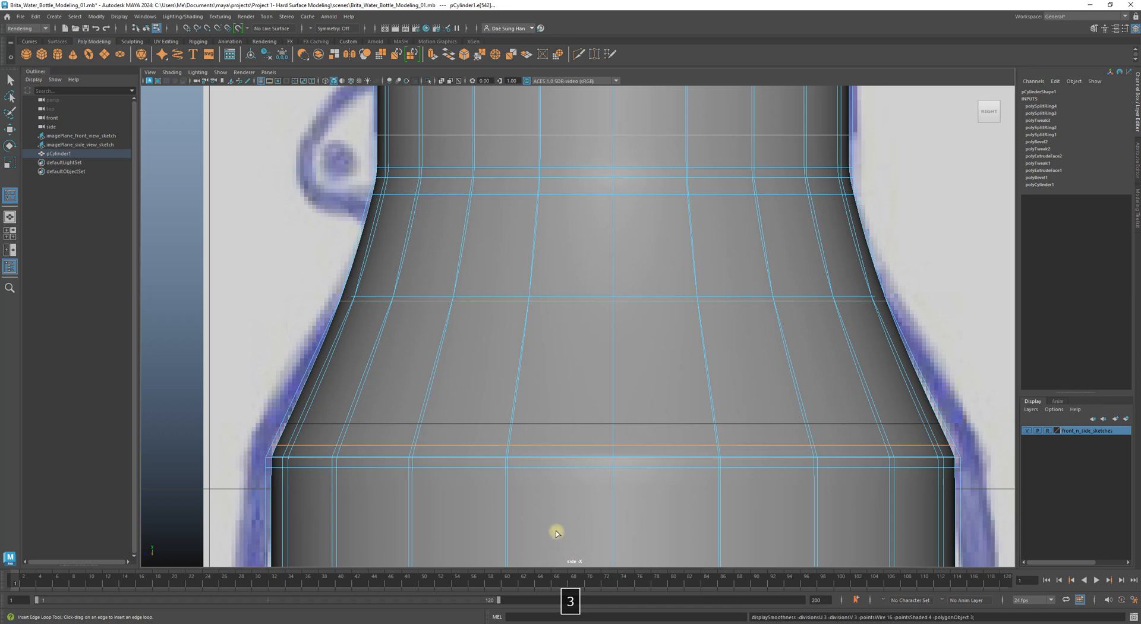
{"action": "middle_click_drag", "start_coordinate": [626, 469], "coordinate": [772, 427], "text": "alt"}
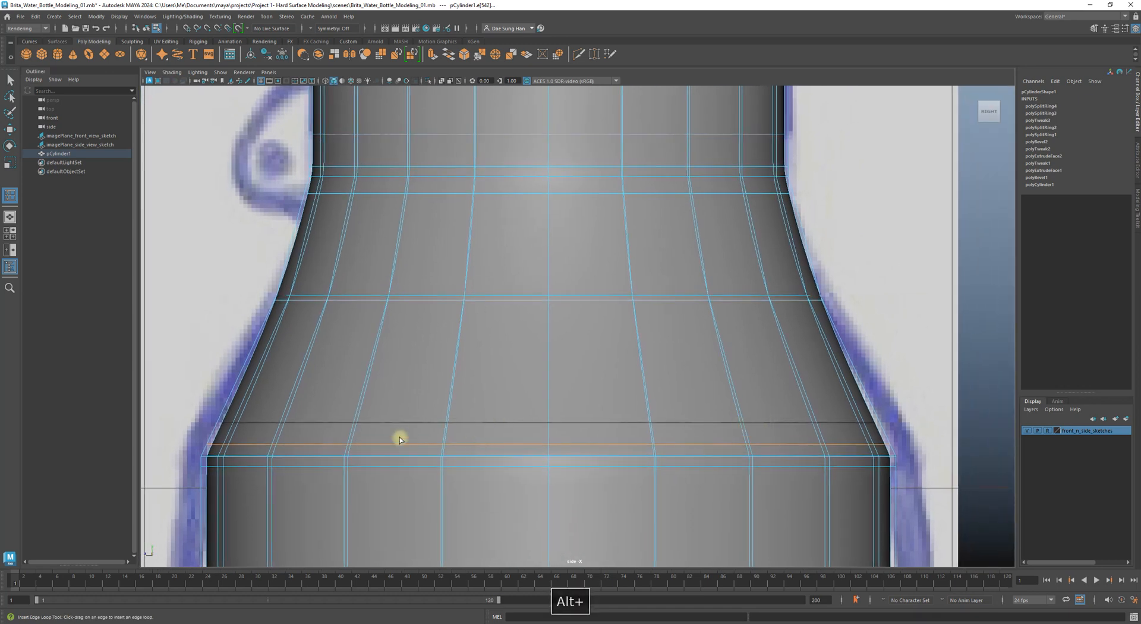
{"action": "key", "text": "w"}
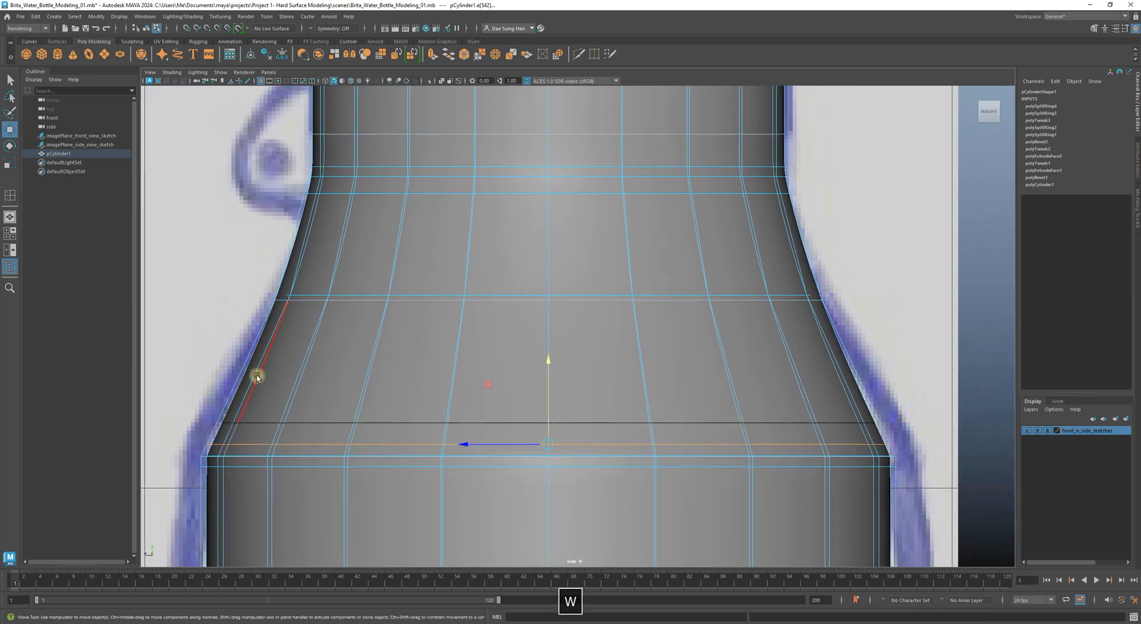
{"action": "middle_click_drag", "start_coordinate": [254, 374], "coordinate": [329, 359], "text": "alt"}
{"action": "left_click", "coordinate": [229, 320]}
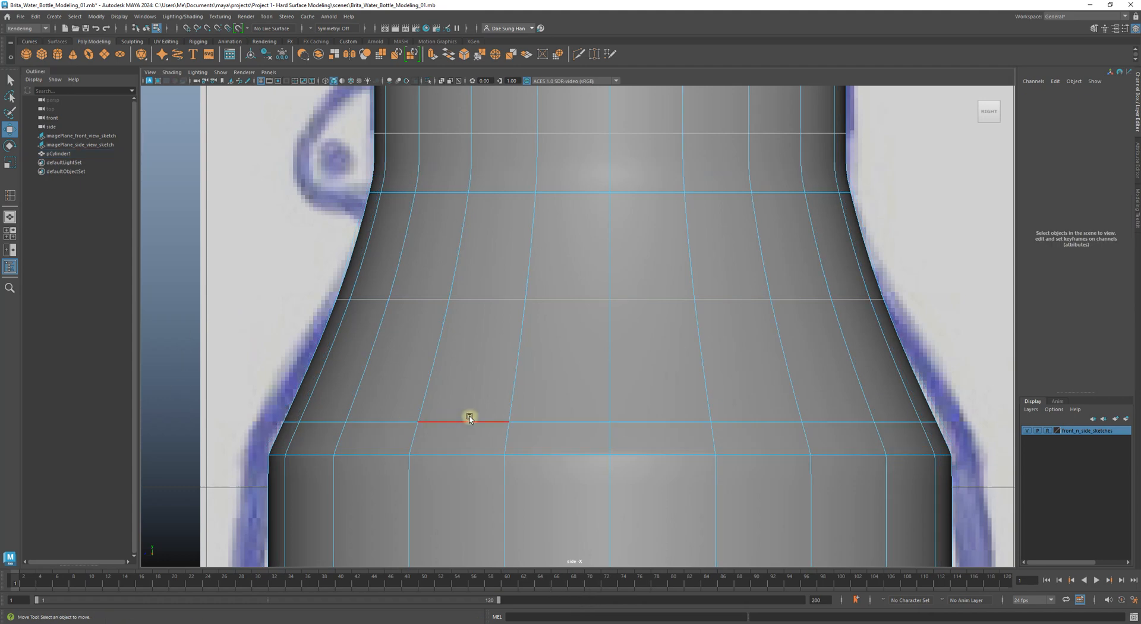
{"action": "scroll", "coordinate": [679, 425], "scroll_direction": "down", "scroll_amount": 3}
{"action": "middle_click_drag", "start_coordinate": [679, 424], "coordinate": [561, 450], "text": "alt"}
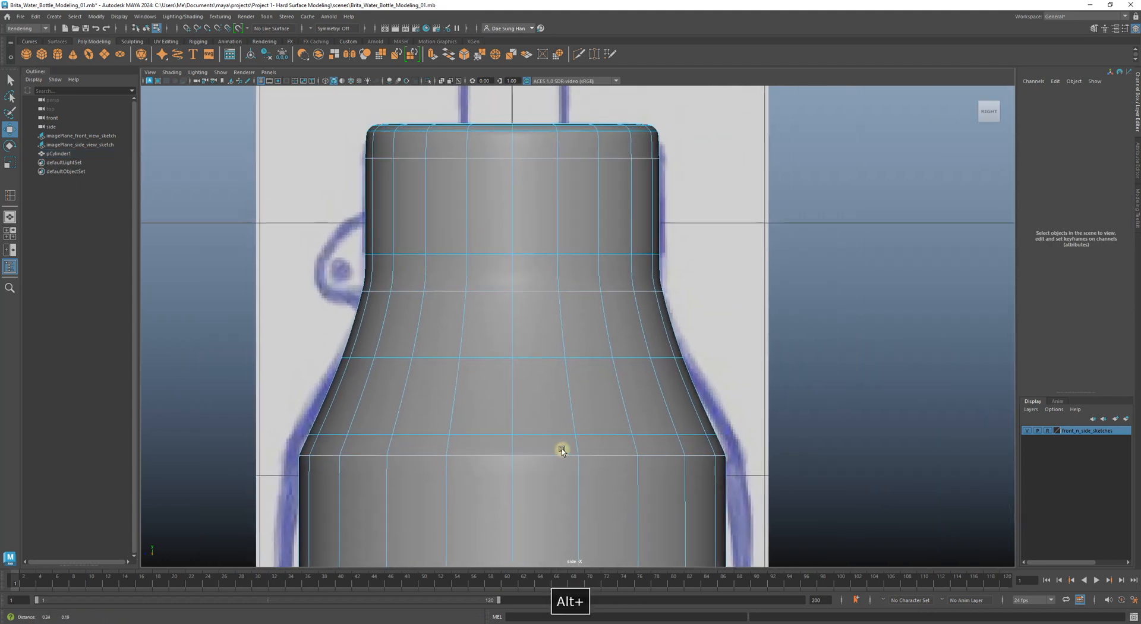
{"action": "right_click_drag", "start_coordinate": [606, 370], "coordinate": [742, 321]}
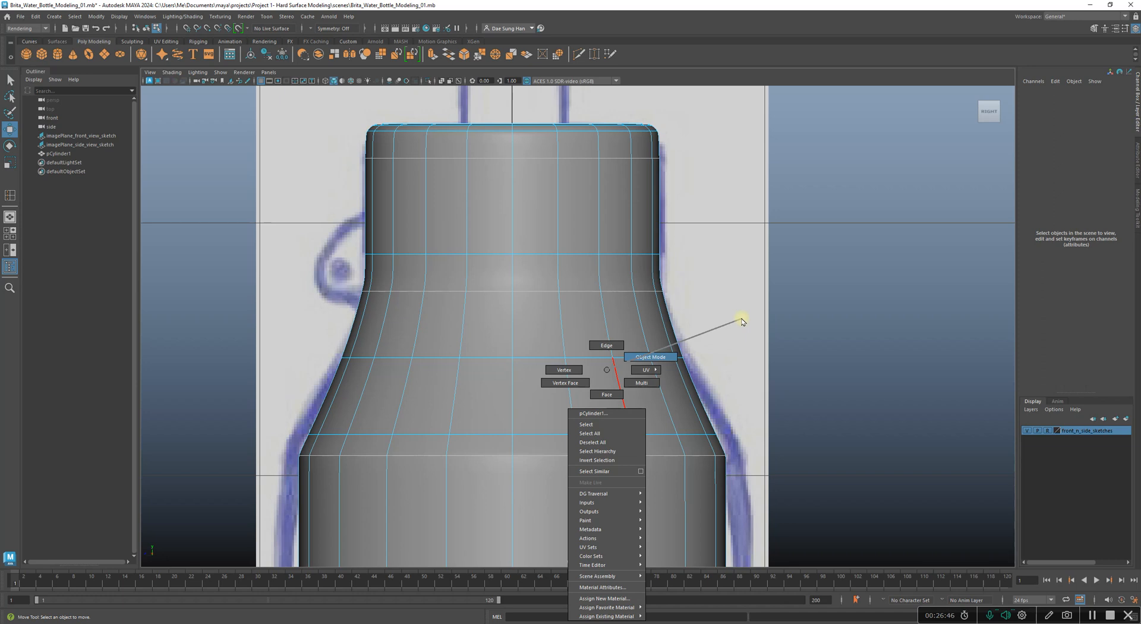
{"action": "right_click_drag", "start_coordinate": [742, 321], "coordinate": [742, 322]}
{"action": "left_click", "coordinate": [859, 340]}
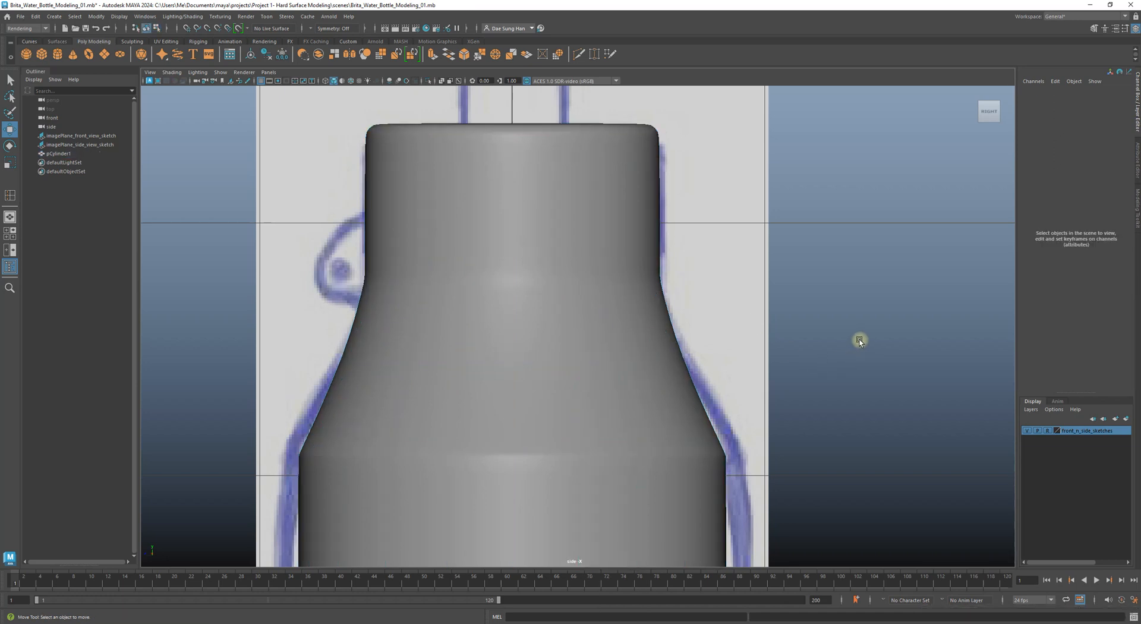
- Inspect the shoulder's lower edge up close against the side sketch, with smoothing on and off
{"action": "mouse_move", "coordinate": [825, 426]}
{"action": "middle_mouse_down", "text": "alt"}
{"action": "mouse_move", "coordinate": [803, 396]}
{"action": "mouse_move", "coordinate": [849, 333]}
{"action": "middle_mouse_up", "text": "alt"}
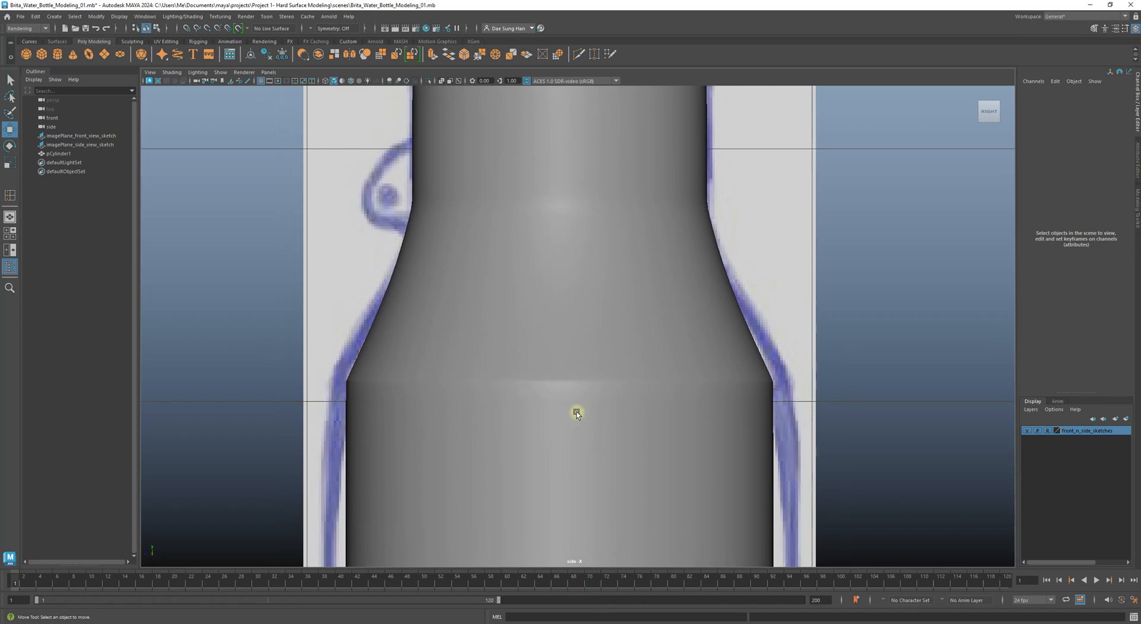
{"action": "right_click_drag", "start_coordinate": [579, 387], "coordinate": [961, 454], "text": "alt"}
{"action": "right_click_drag", "start_coordinate": [491, 369], "coordinate": [1004, 438], "text": "alt"}
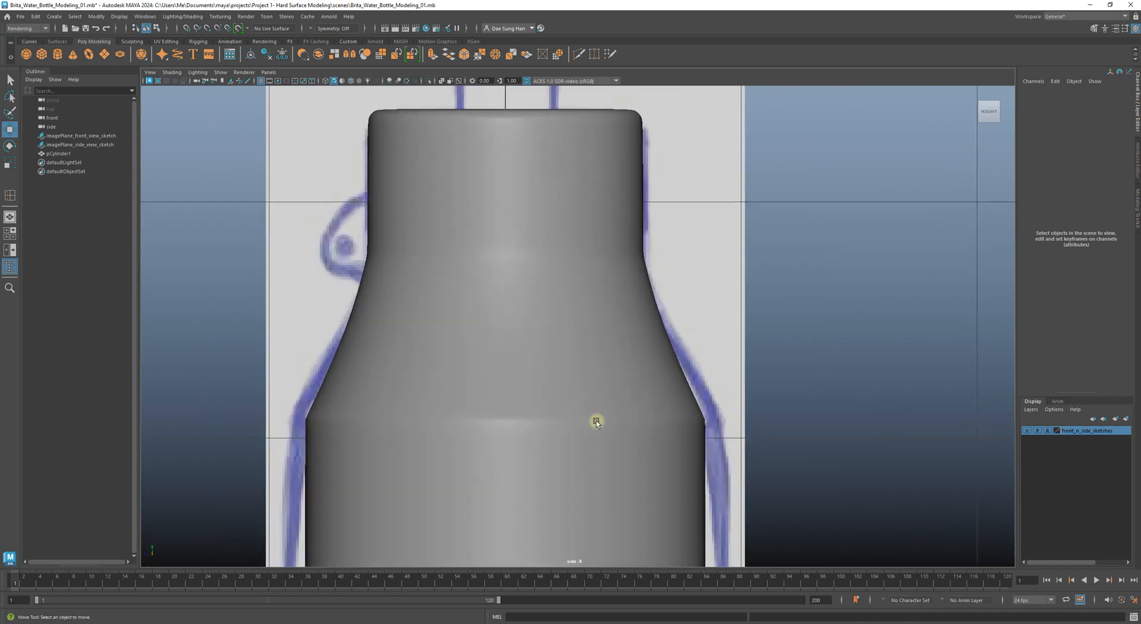
{"action": "left_click", "coordinate": [597, 421]}
{"action": "right_click_drag", "start_coordinate": [436, 398], "coordinate": [640, 452], "text": "alt"}
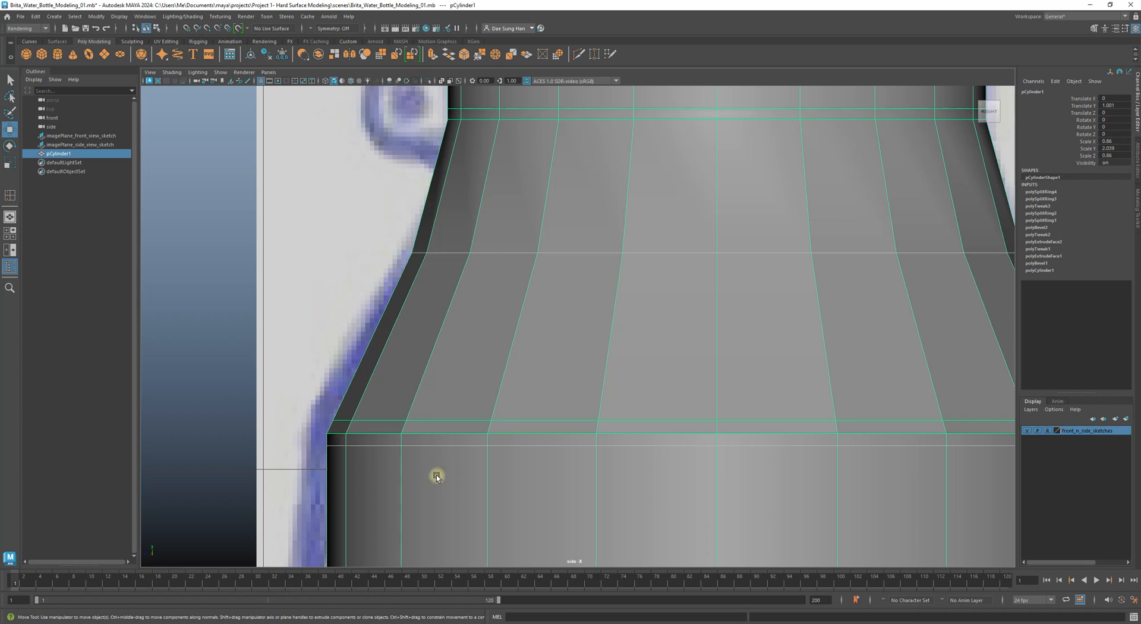
- Insert an edge loop around the shoulder just below the edge where it meets the neck
{"action": "middle_click_drag", "start_coordinate": [450, 457], "coordinate": [395, 515], "text": "alt"}
{"action": "middle_click_drag", "start_coordinate": [431, 351], "coordinate": [410, 459], "text": "alt"}
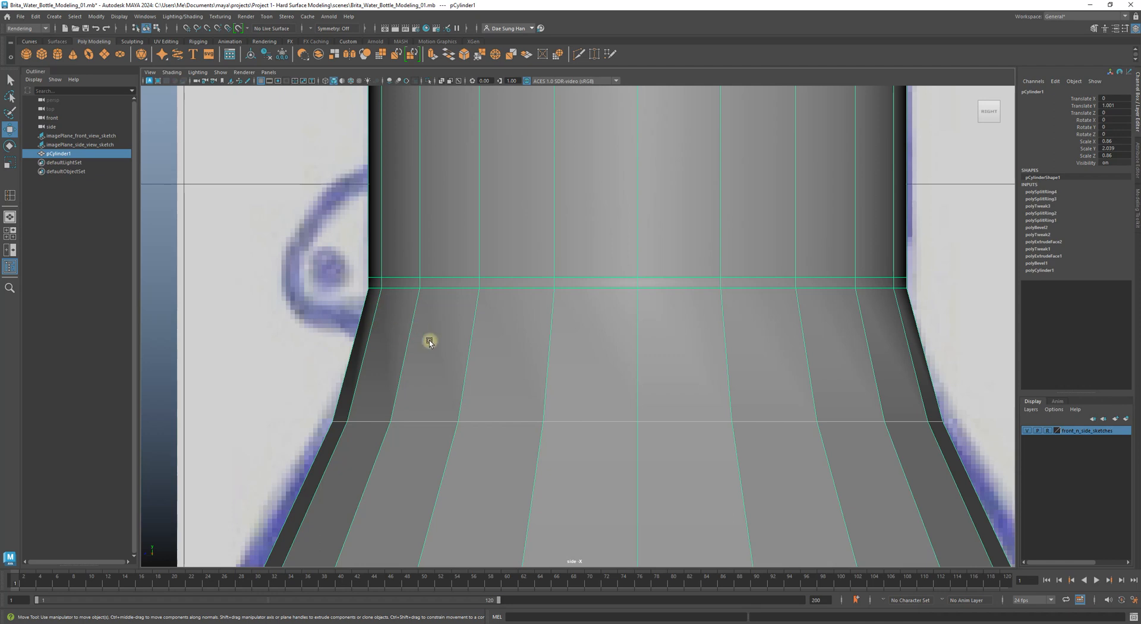
{"action": "middle_click_drag", "start_coordinate": [429, 342], "coordinate": [399, 310], "text": "alt"}
{"action": "right_click", "coordinate": [401, 311], "text": "shift"}
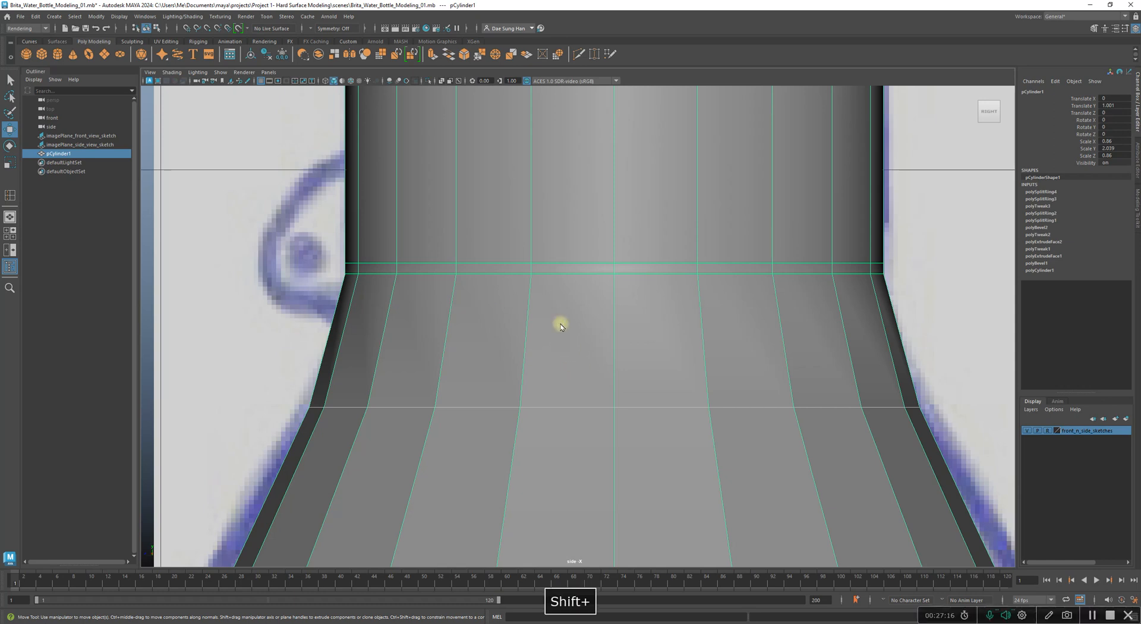
{"action": "right_click_drag", "start_coordinate": [560, 325], "coordinate": [514, 342], "text": "shift"}
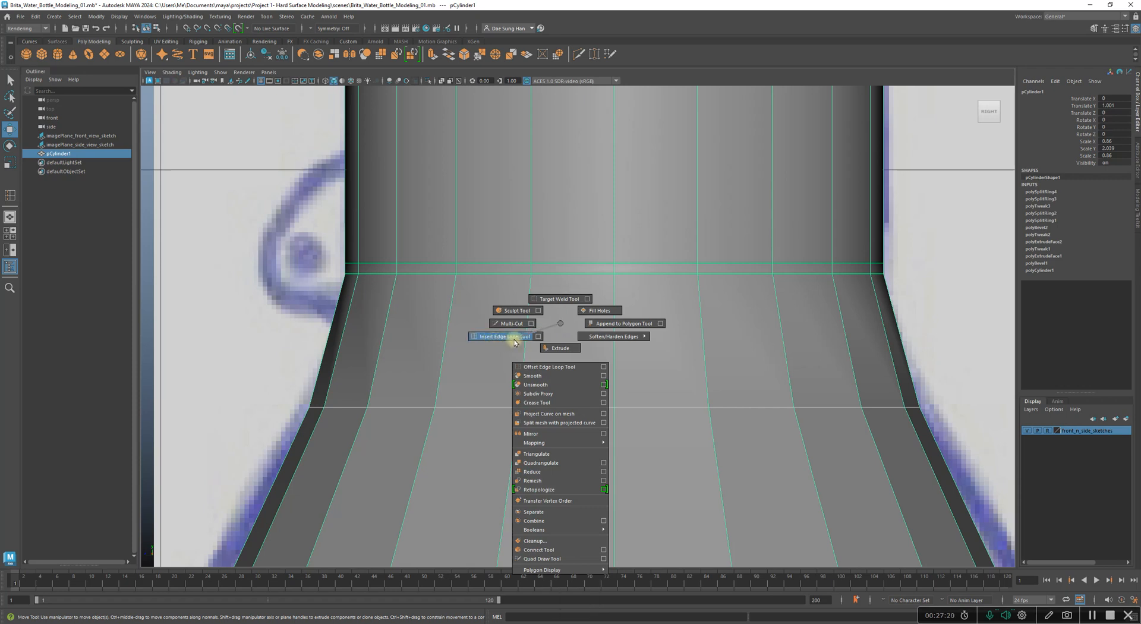
{"action": "right_click_drag", "start_coordinate": [514, 342], "coordinate": [509, 338], "text": "shift"}
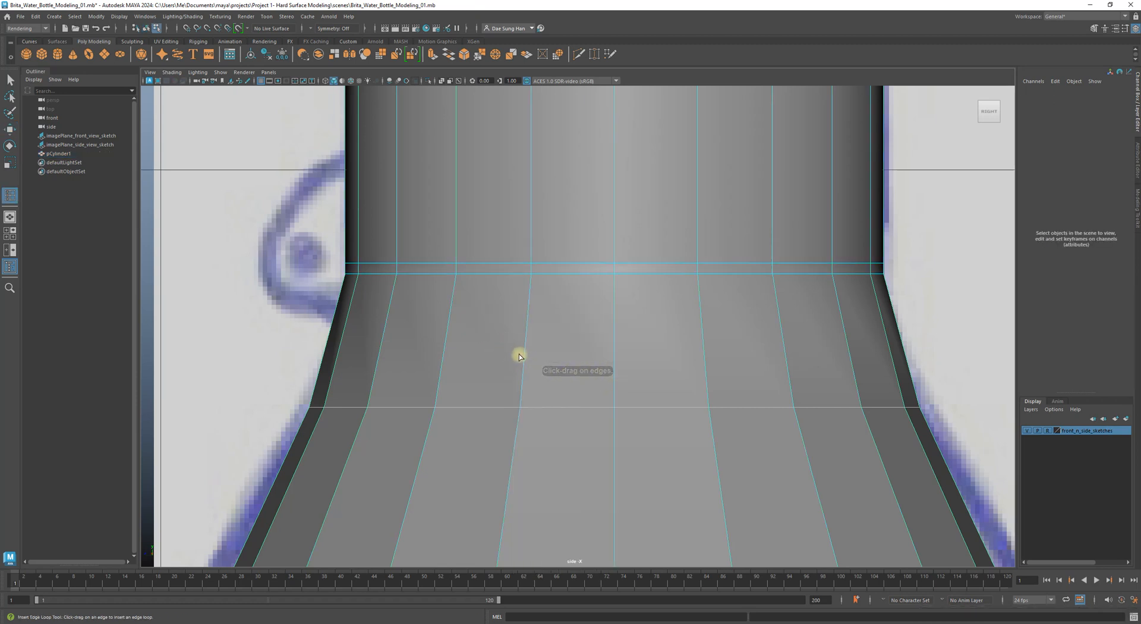
{"action": "left_click_drag", "start_coordinate": [524, 343], "coordinate": [524, 355]}
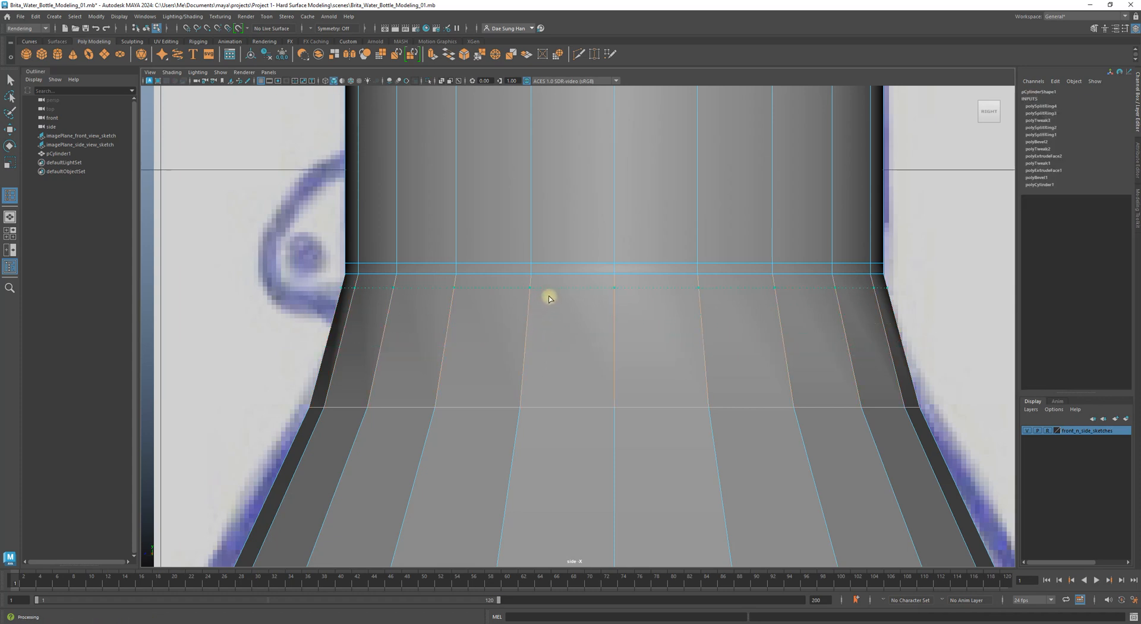
{"action": "left_click_drag", "start_coordinate": [549, 298], "coordinate": [533, 300]}
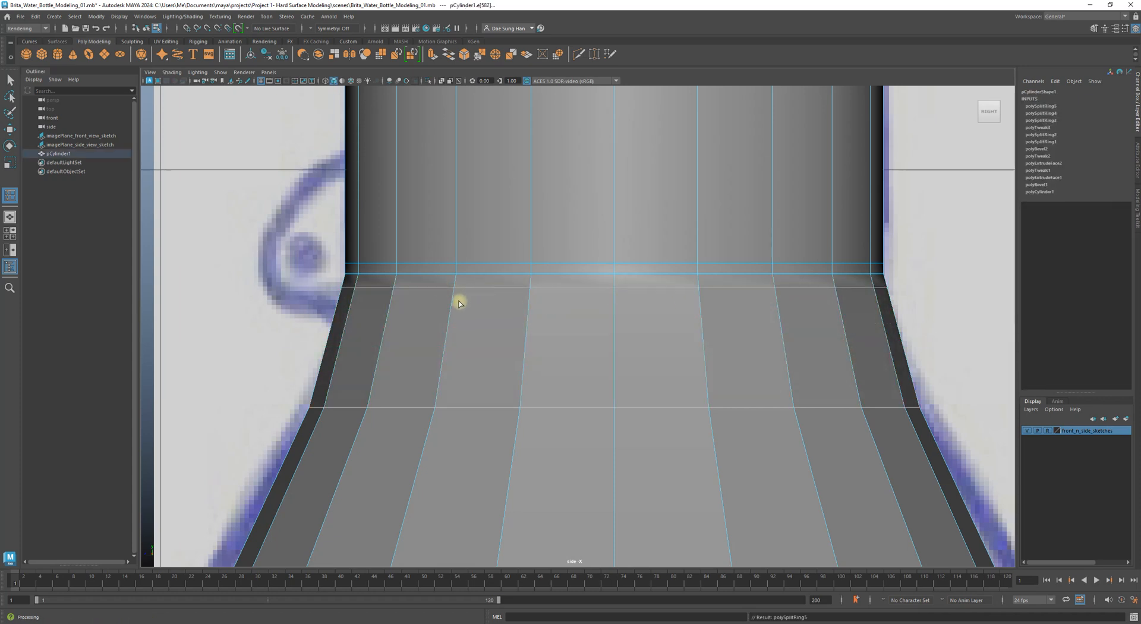
{"action": "key", "text": "w"}
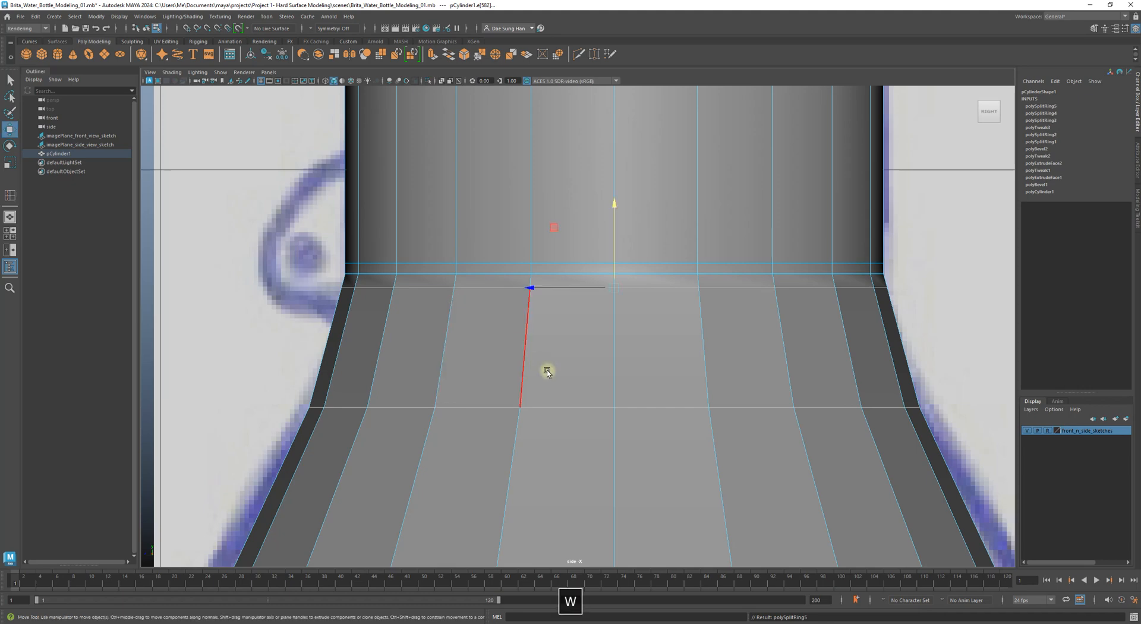
- Return to object mode and review the unsmoothed neck and shoulder, with the bottle selected and deselected
{"action": "right_click_drag", "start_coordinate": [721, 359], "coordinate": [1017, 432], "text": "alt"}
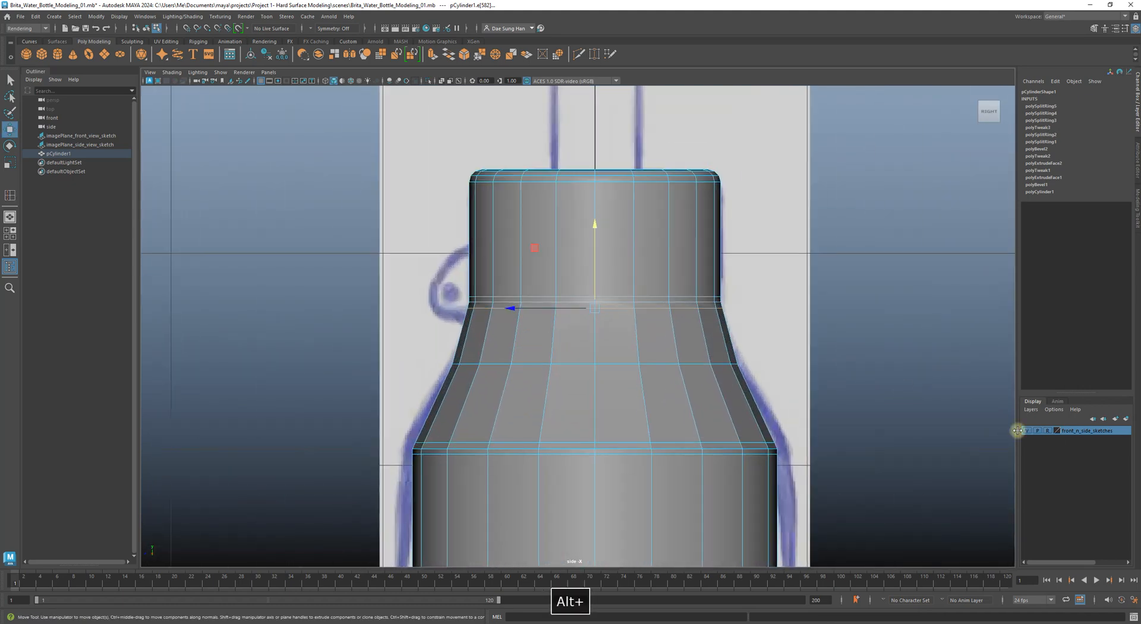
{"action": "right_click", "coordinate": [683, 240]}
{"action": "right_click_drag", "start_coordinate": [682, 242], "coordinate": [773, 196]}
{"action": "left_click", "coordinate": [882, 291]}
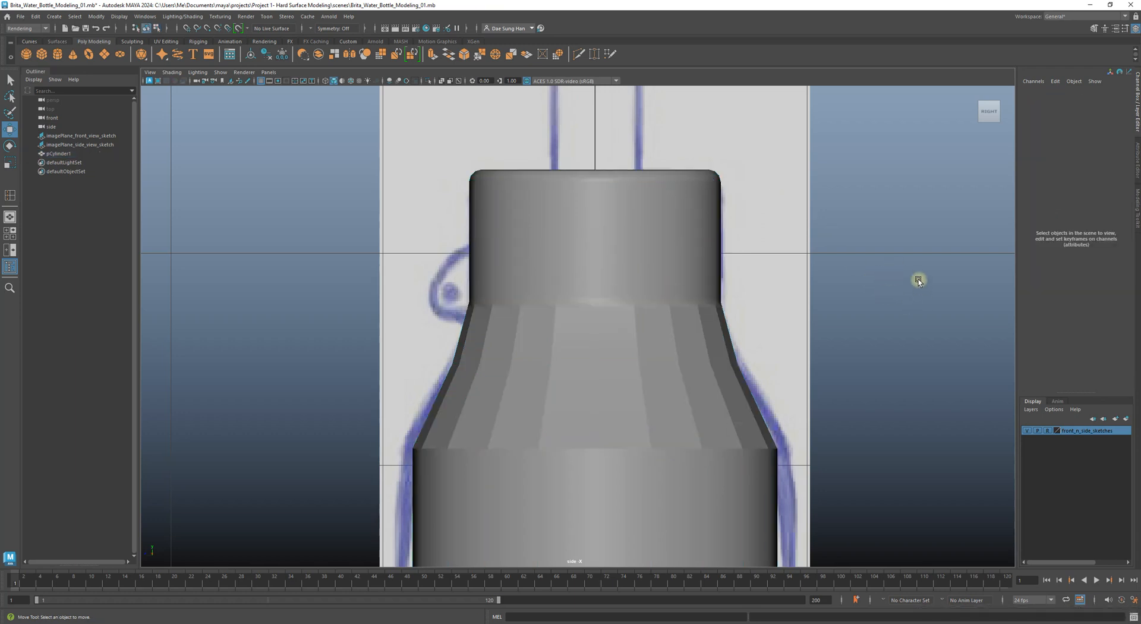
{"action": "left_click", "coordinate": [661, 501]}
{"action": "left_click", "coordinate": [772, 386]}
{"action": "left_click", "coordinate": [655, 420]}
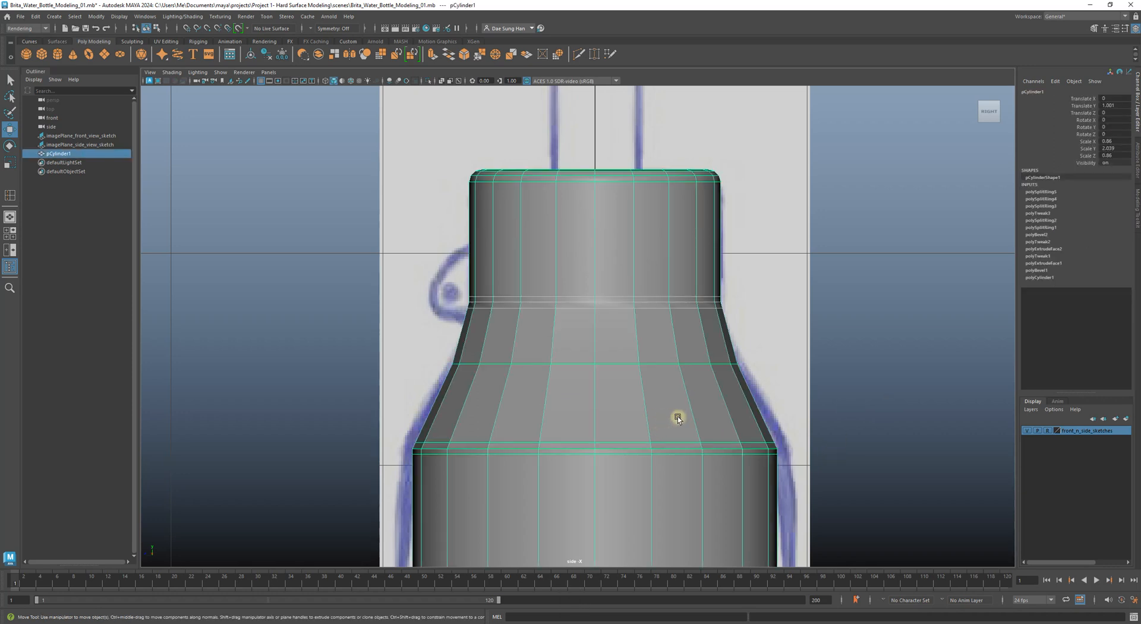
{"action": "left_click", "coordinate": [832, 399]}
- Compare the smoothed neck and shoulder with the side sketch, up close and across the whole bottle
{"action": "middle_click_drag", "start_coordinate": [634, 360], "coordinate": [805, 368], "text": "alt"}
{"action": "left_click", "coordinate": [725, 341]}
{"action": "left_click", "coordinate": [499, 311]}
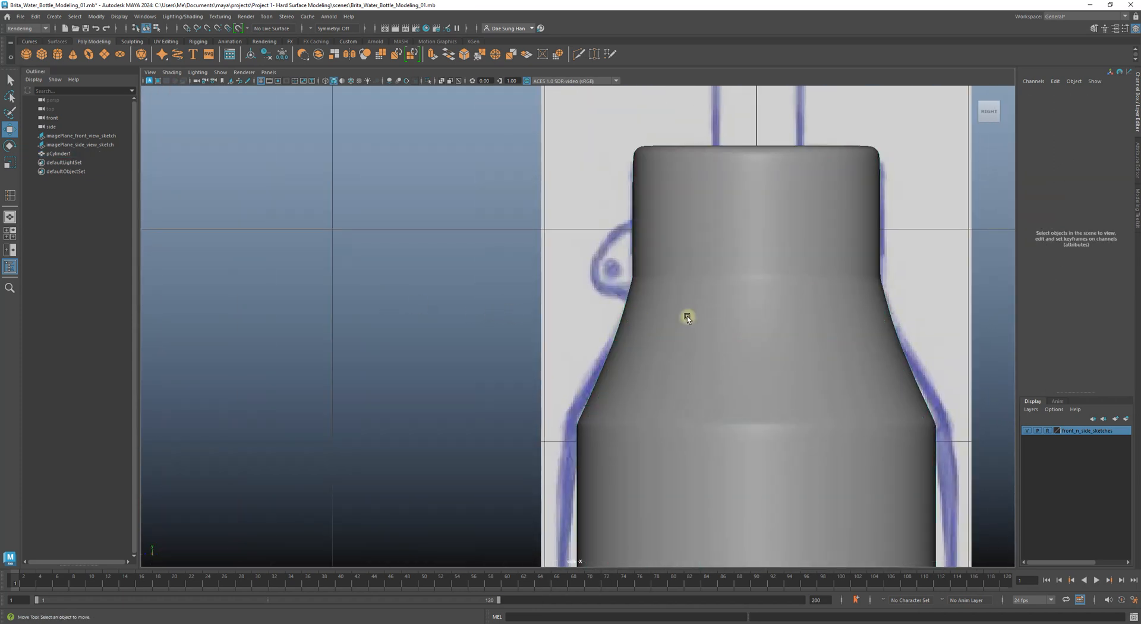
{"action": "right_click_drag", "start_coordinate": [687, 316], "coordinate": [554, 300], "text": "alt"}
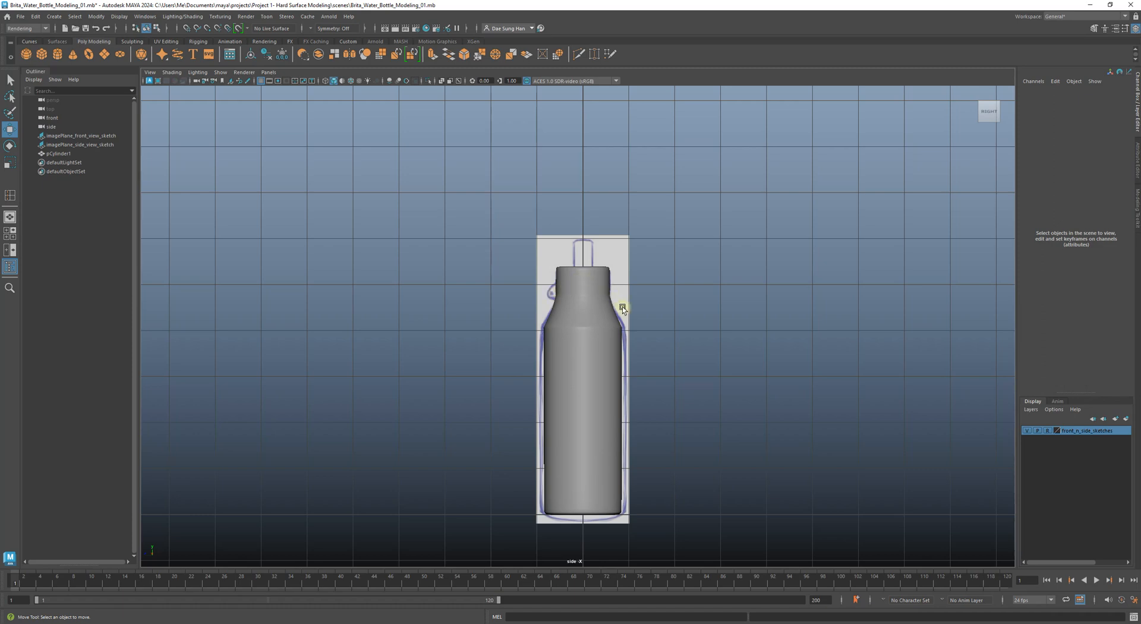
{"action": "right_click_drag", "start_coordinate": [622, 258], "coordinate": [609, 287], "text": "alt"}
{"action": "middle_click_drag", "start_coordinate": [609, 287], "coordinate": [612, 286], "text": "alt"}
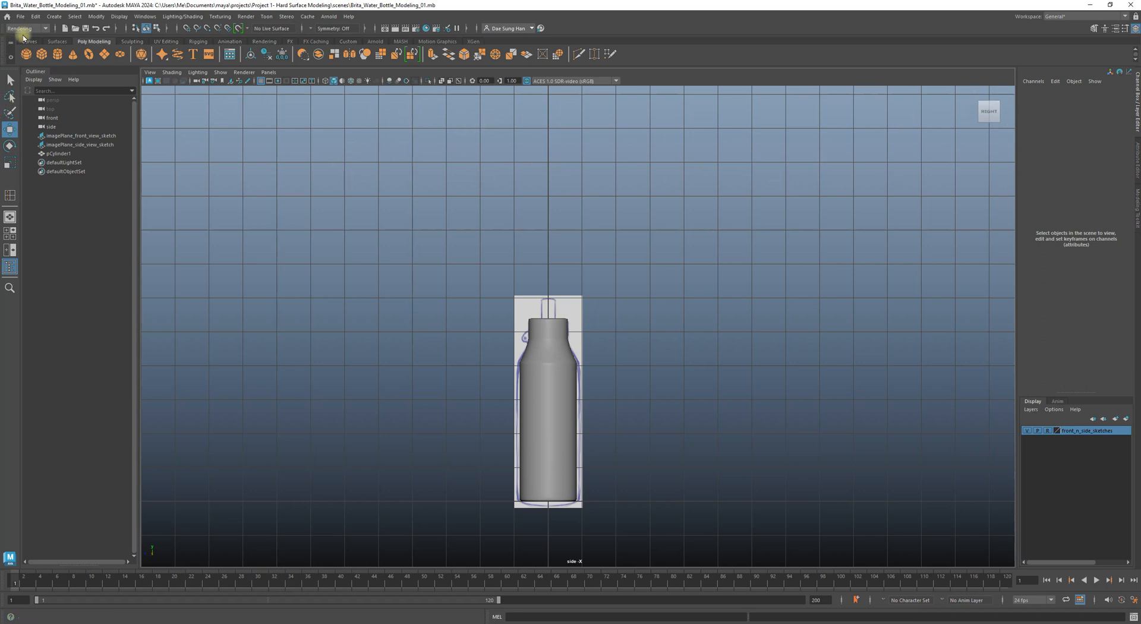
- Create a free image plane and show it with the bottle in the front view
{"action": "left_click", "coordinate": [52, 16]}
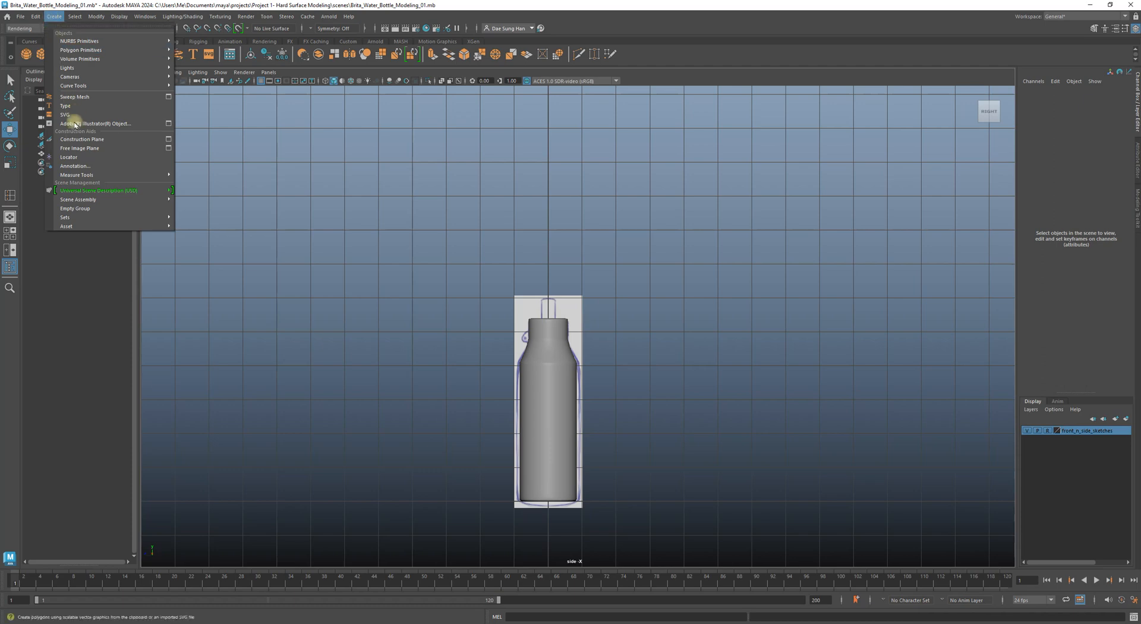
{"action": "left_click", "coordinate": [82, 149]}
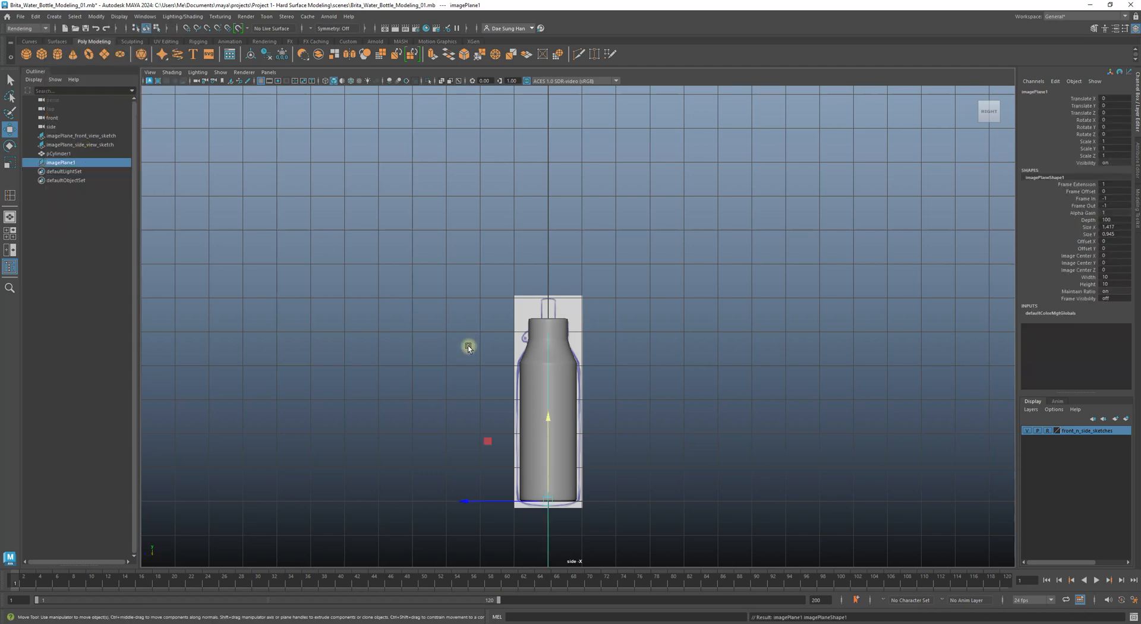
{"action": "scroll", "coordinate": [549, 418], "scroll_direction": "down", "scroll_amount": 2}
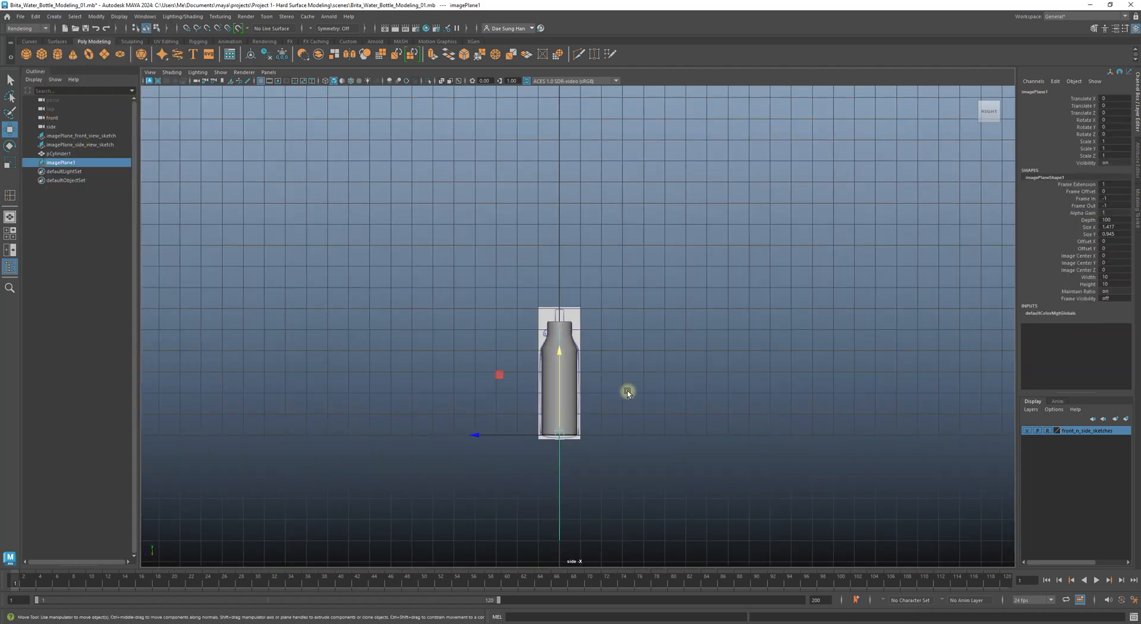
{"action": "middle_click_drag", "start_coordinate": [621, 410], "coordinate": [648, 367], "text": "alt"}
{"action": "key", "text": "space"}
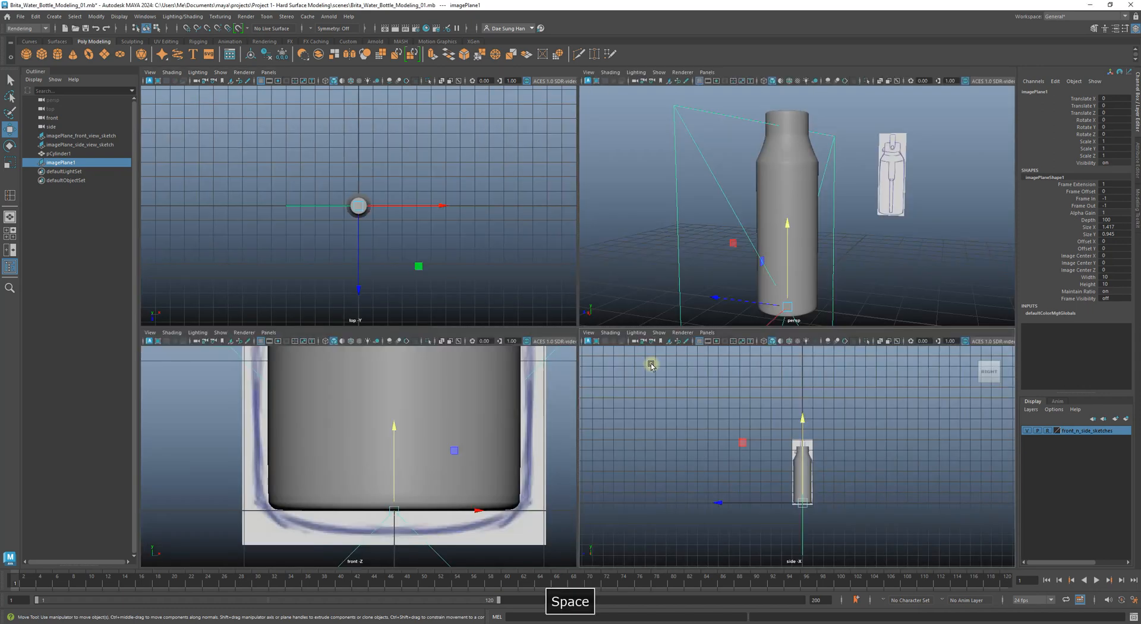
{"action": "key", "text": "space"}
{"action": "right_click_drag", "start_coordinate": [618, 454], "coordinate": [596, 412], "text": "alt"}
{"action": "right_click_drag", "start_coordinate": [562, 559], "coordinate": [550, 463], "text": "alt"}
{"action": "middle_click_drag", "start_coordinate": [699, 234], "coordinate": [649, 364], "text": "alt"}
{"action": "right_click_drag", "start_coordinate": [649, 364], "coordinate": [561, 400], "text": "alt"}
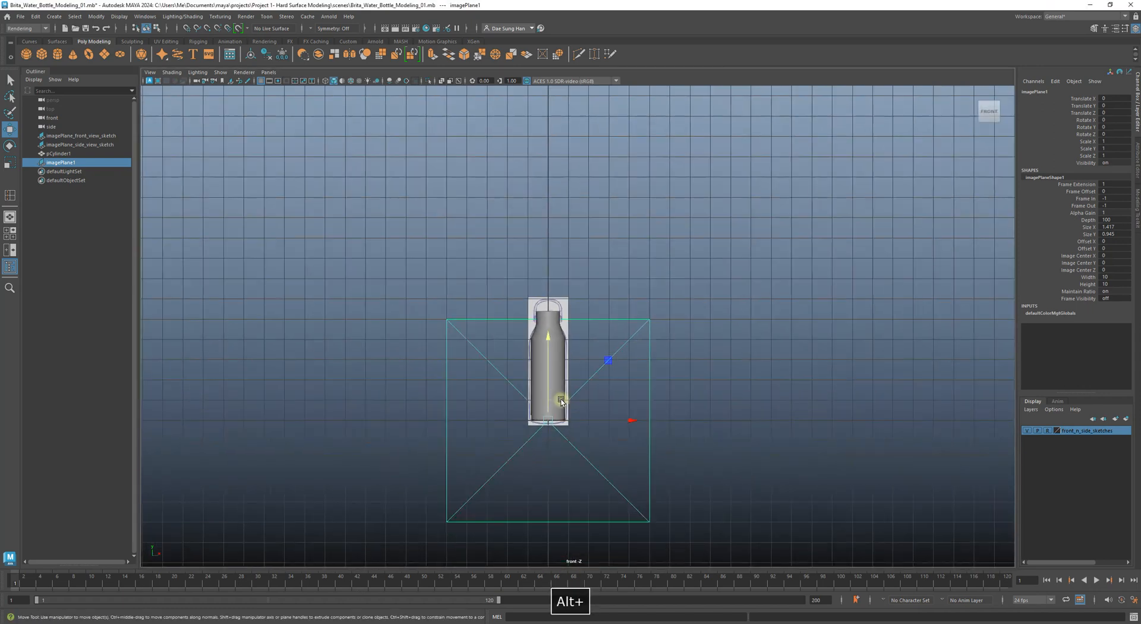
{"action": "middle_click_drag", "start_coordinate": [548, 396], "coordinate": [545, 358], "text": "alt"}
{"action": "middle_click_drag", "start_coordinate": [512, 290], "coordinate": [514, 282], "text": "alt"}
- Rename the new image plane as imagePlane_front_photo_ref
{"action": "double_click", "coordinate": [71, 162]}
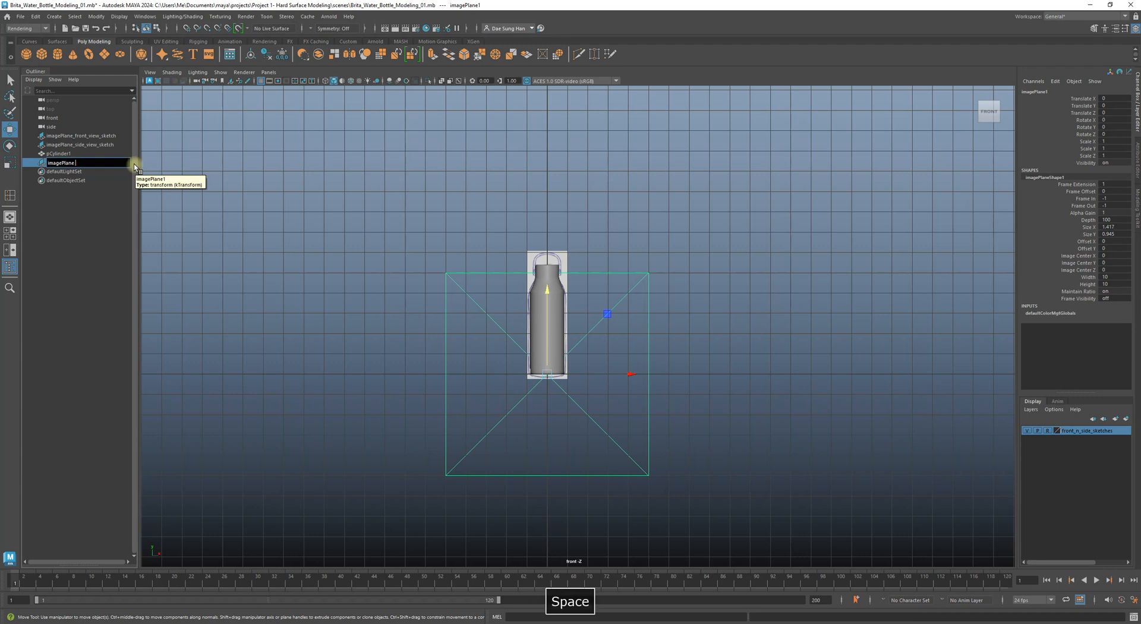
{"action": "type", "text": "fr"}
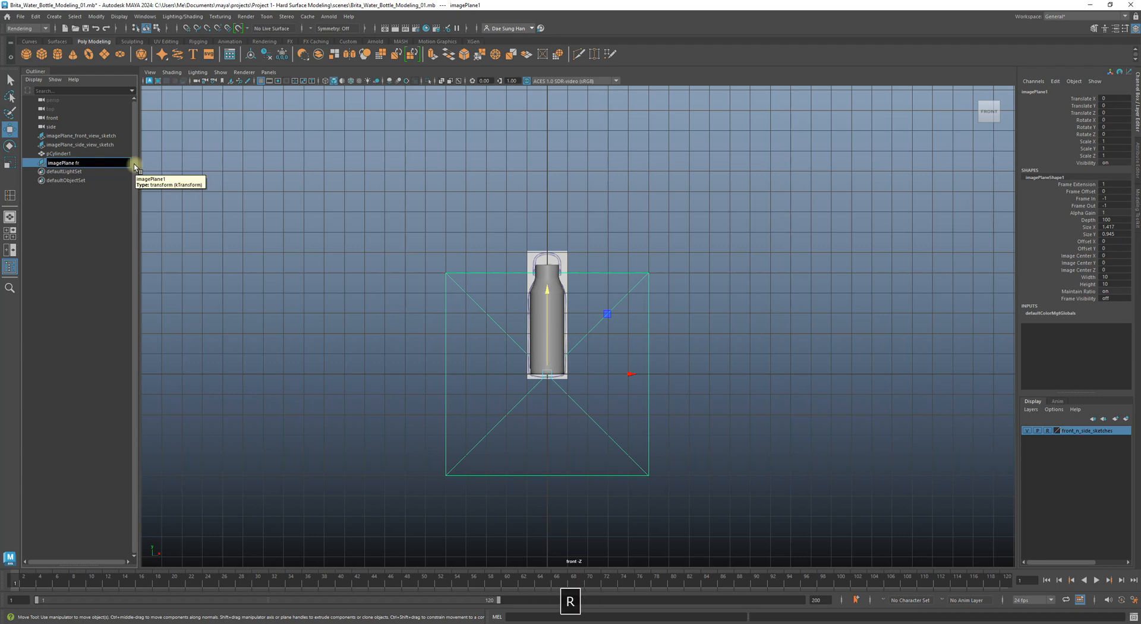
{"action": "type", "text": "ont photo ref"}
{"action": "key", "text": "Return"}
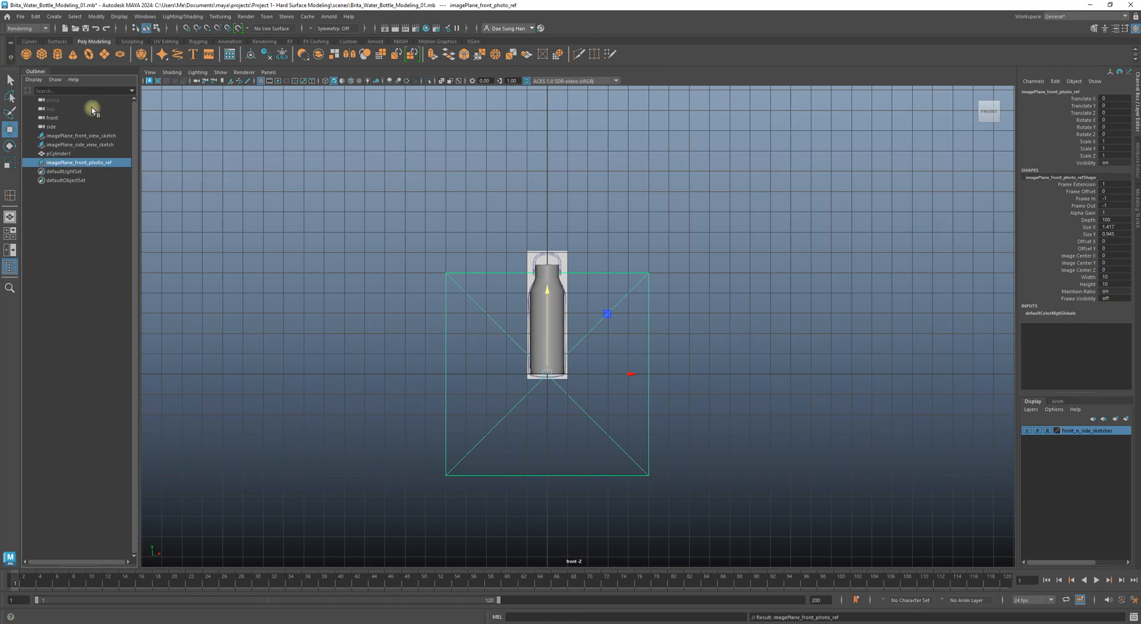
- Load the image Brita bottle front view photo ref.jpg into the front photo image plane
{"action": "left_click", "coordinate": [1137, 161]}
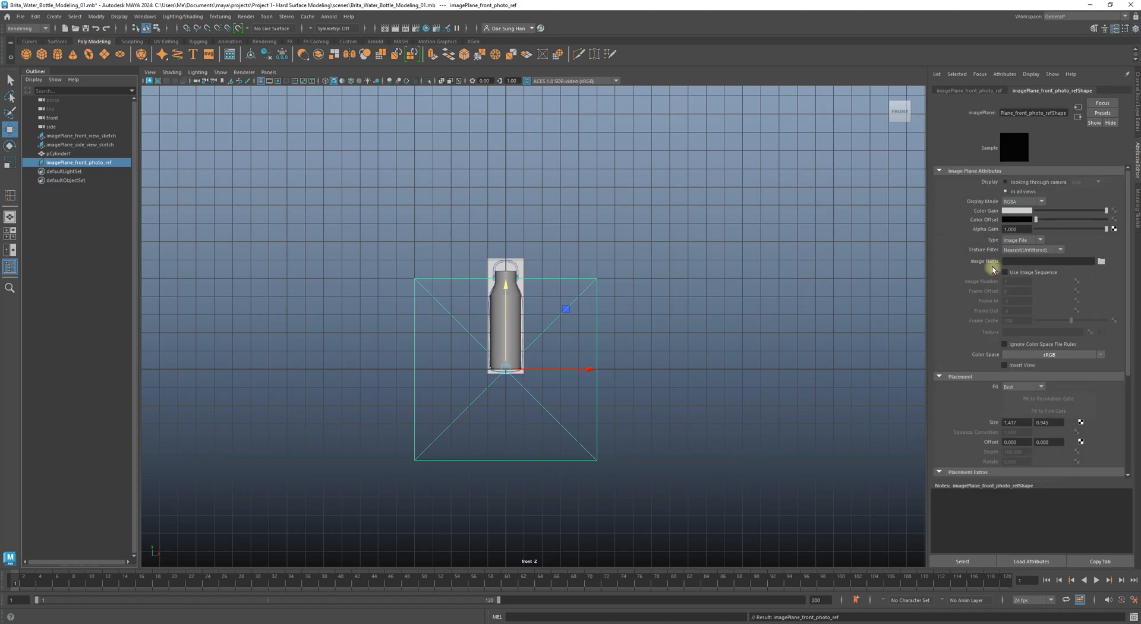
{"action": "left_click", "coordinate": [1101, 261]}
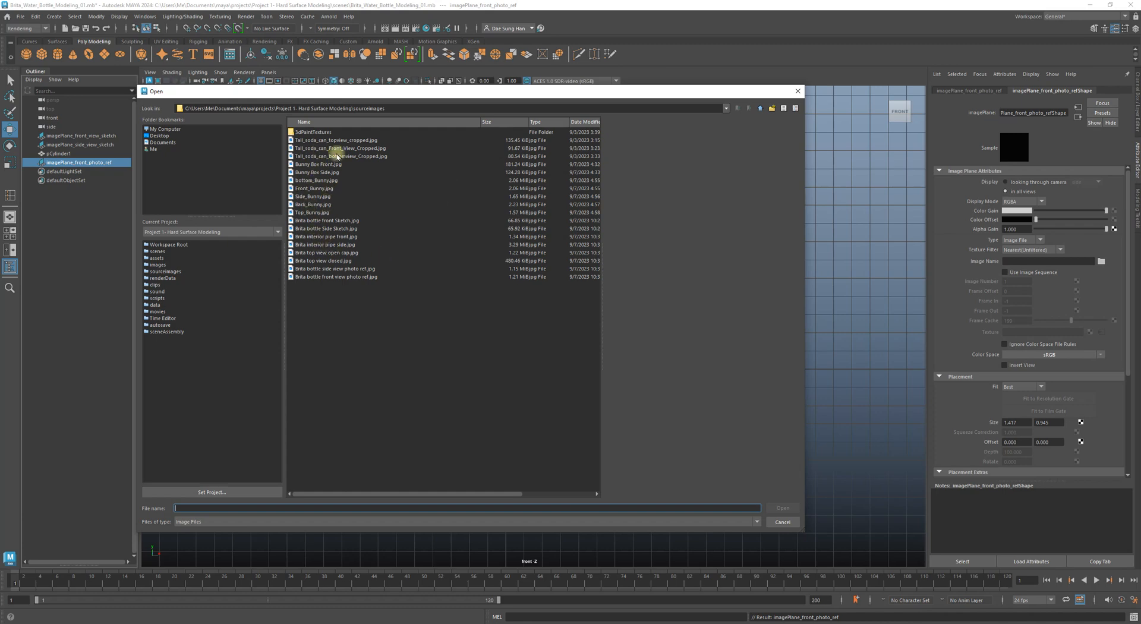
{"action": "left_click", "coordinate": [319, 254]}
{"action": "left_click", "coordinate": [318, 261]}
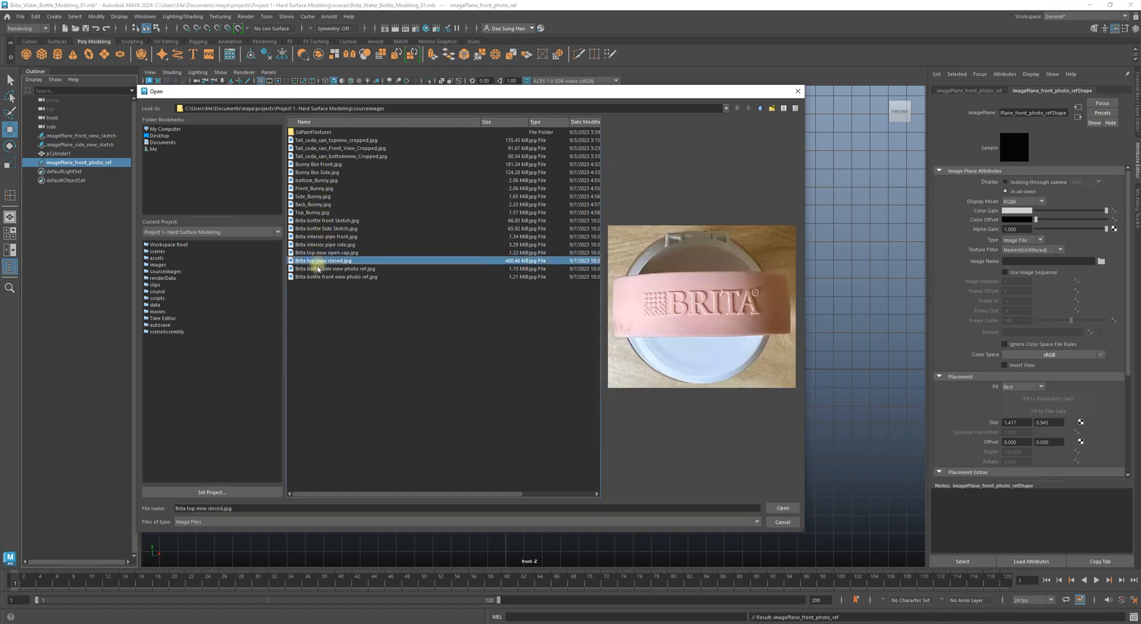
{"action": "left_click", "coordinate": [318, 269]}
{"action": "left_click", "coordinate": [314, 276]}
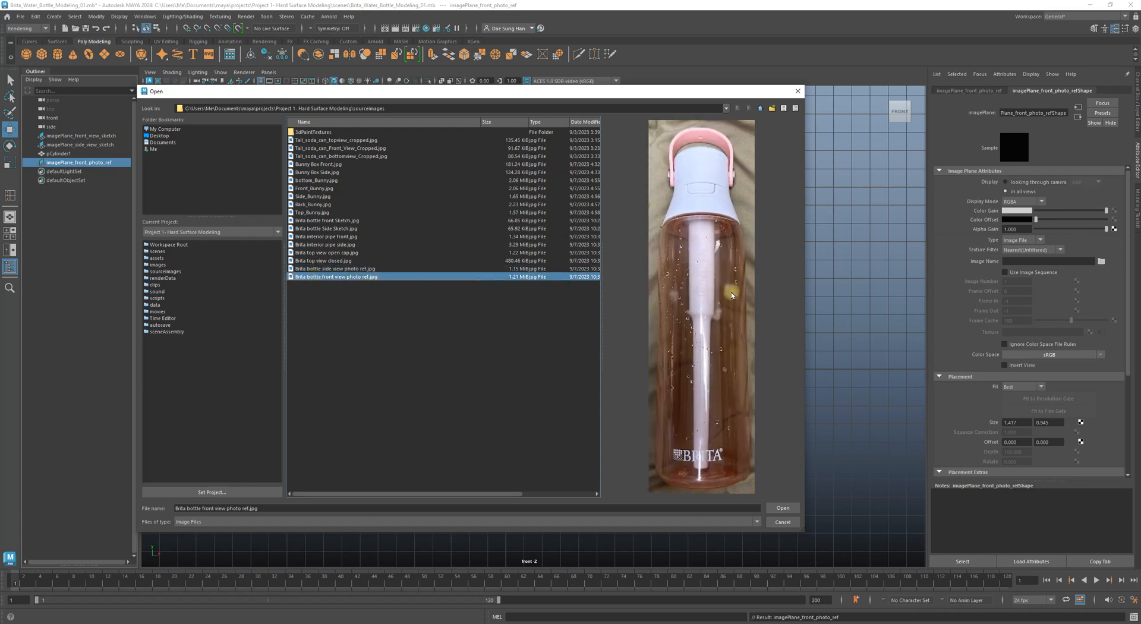
{"action": "left_click", "coordinate": [784, 508]}
- Move the front photo plane up and to the left, clear of the bottle model and its sketches
{"action": "scroll", "coordinate": [607, 363], "scroll_direction": "down", "scroll_amount": 6}
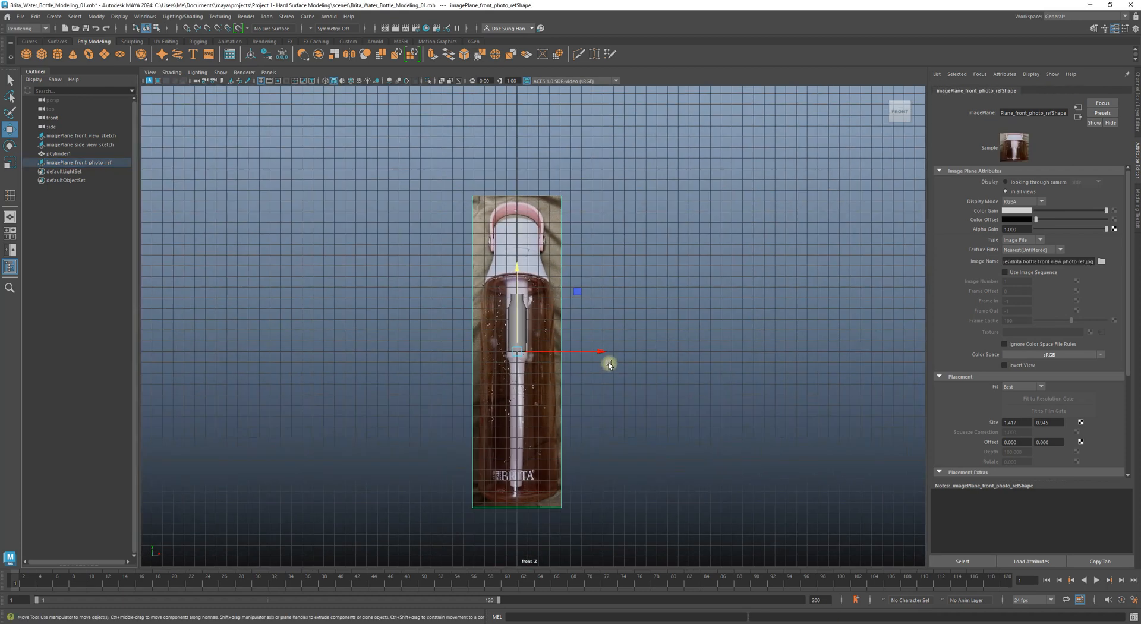
{"action": "middle_click_drag", "start_coordinate": [523, 345], "coordinate": [620, 383], "text": "alt"}
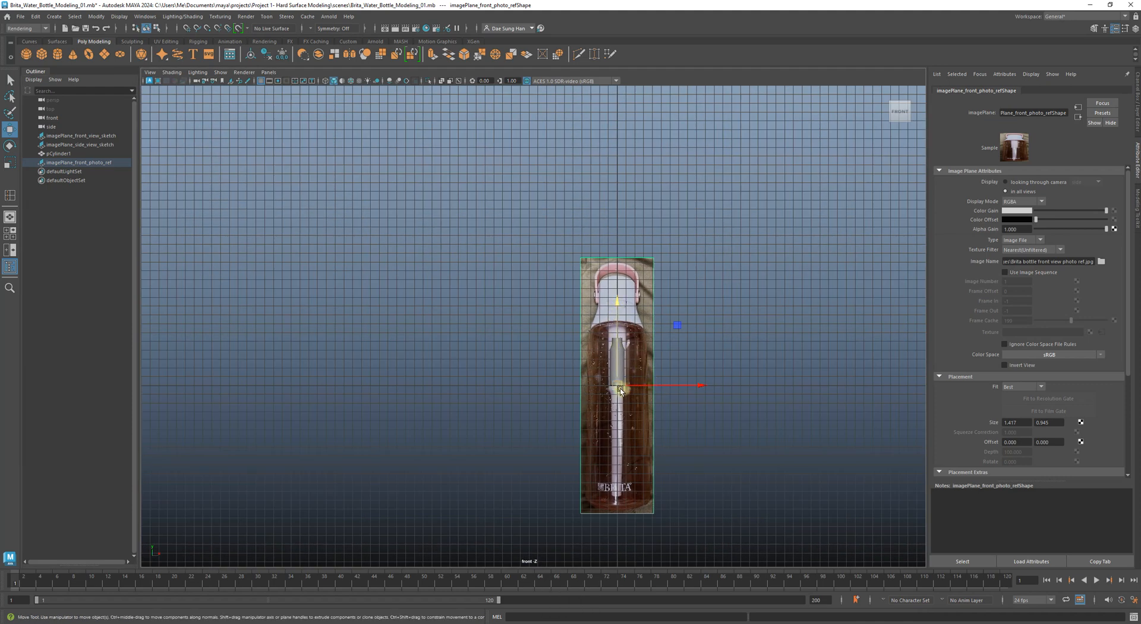
{"action": "left_click_drag", "start_coordinate": [619, 387], "coordinate": [470, 244]}
{"action": "left_click", "coordinate": [567, 224]}
{"action": "middle_click_drag", "start_coordinate": [522, 211], "coordinate": [479, 287], "text": "alt"}
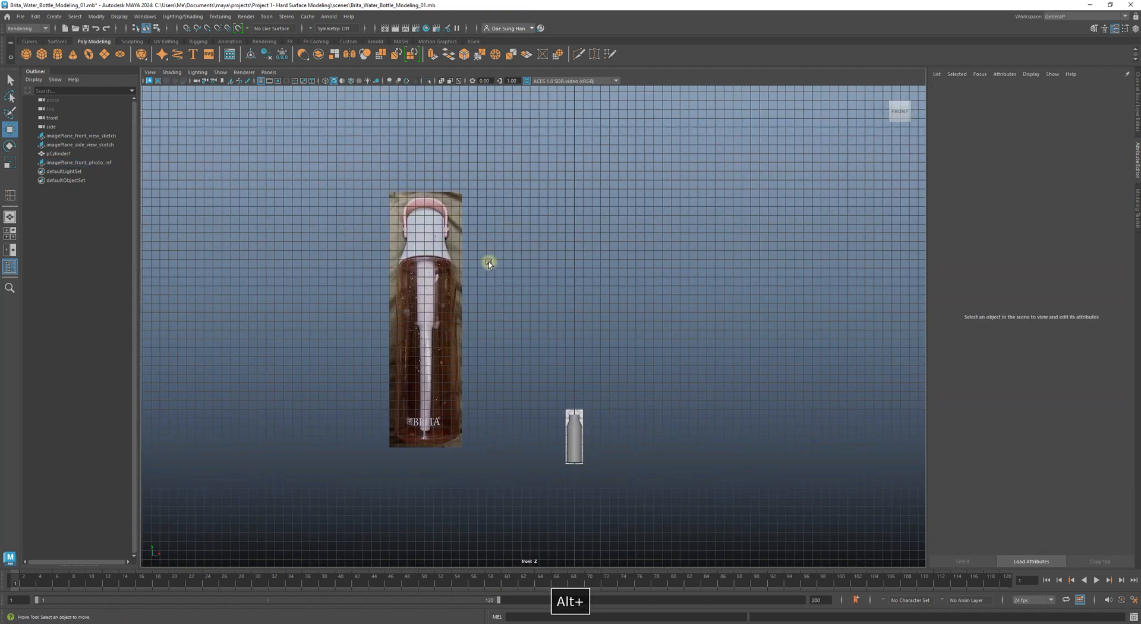
{"action": "right_click_drag", "start_coordinate": [489, 262], "coordinate": [598, 308], "text": "alt"}
{"action": "middle_click_drag", "start_coordinate": [548, 289], "coordinate": [521, 236], "text": "alt"}
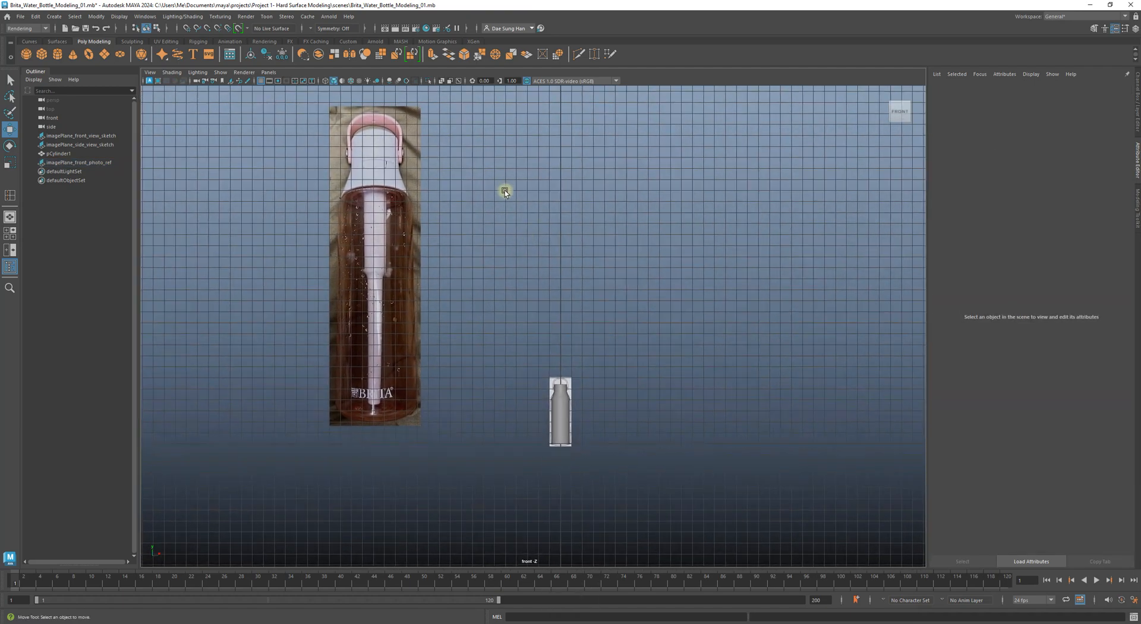
- Hide the grid in the front view and check the front photo beside the bottle model
{"action": "left_click", "coordinate": [262, 80]}
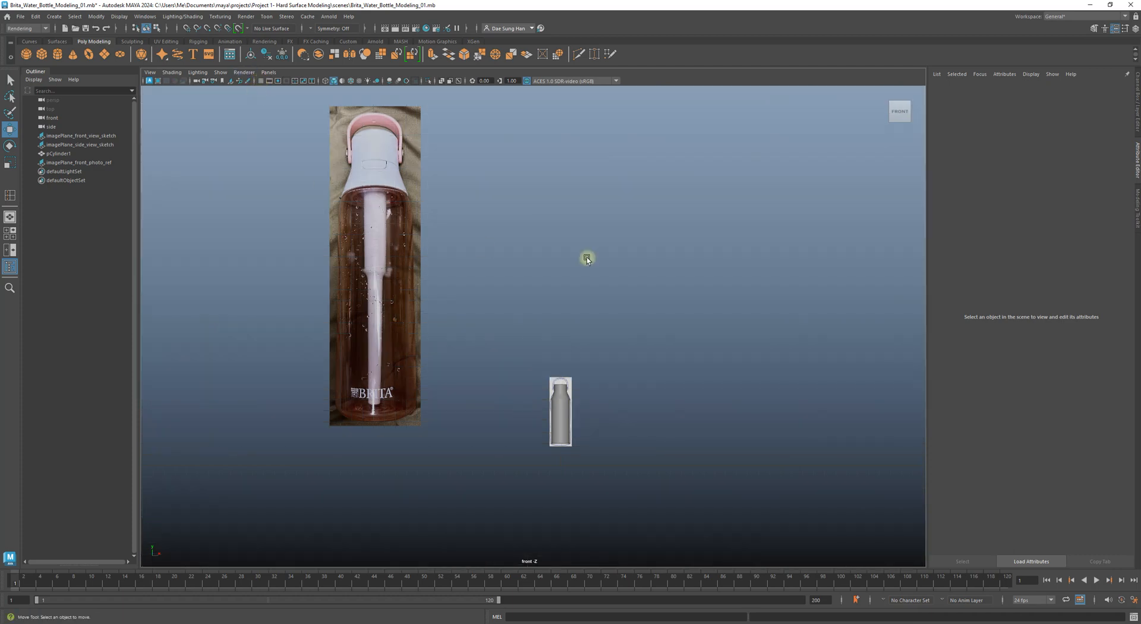
{"action": "middle_click_drag", "start_coordinate": [619, 233], "coordinate": [611, 245], "text": "alt"}
{"action": "right_click_drag", "start_coordinate": [611, 245], "coordinate": [537, 275], "text": "alt"}
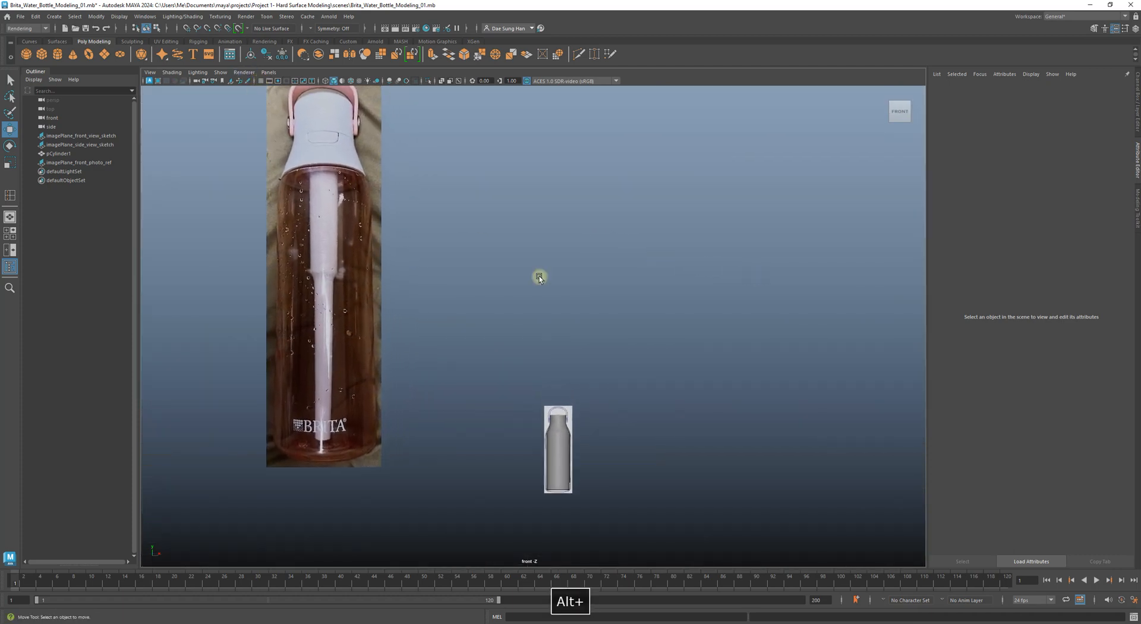
{"action": "left_click", "coordinate": [354, 260]}
{"action": "middle_click_drag", "start_coordinate": [438, 281], "coordinate": [443, 313], "text": "alt"}
{"action": "left_click", "coordinate": [569, 260]}
{"action": "right_click_drag", "start_coordinate": [578, 259], "coordinate": [535, 257], "text": "alt"}
{"action": "middle_click_drag", "start_coordinate": [425, 233], "coordinate": [413, 235], "text": "alt"}
- Duplicate the front photo plane and move the copy along X to the opposite side of the bottle
{"action": "left_click", "coordinate": [351, 221]}
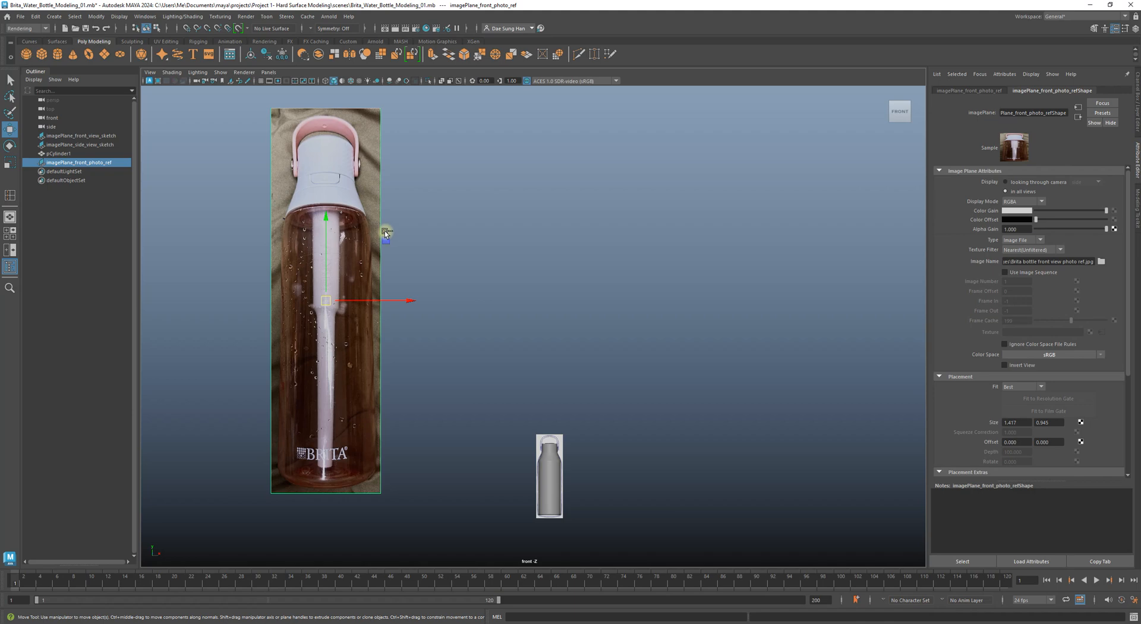
{"action": "key", "text": "ctrl+d"}
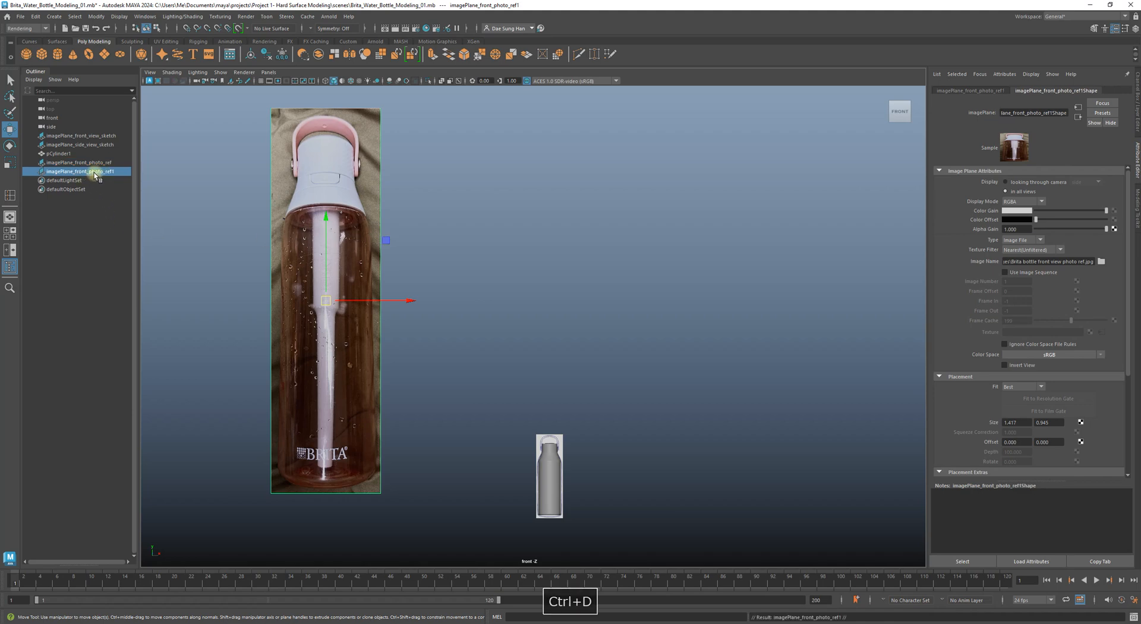
{"action": "left_click_drag", "start_coordinate": [402, 298], "coordinate": [834, 290]}
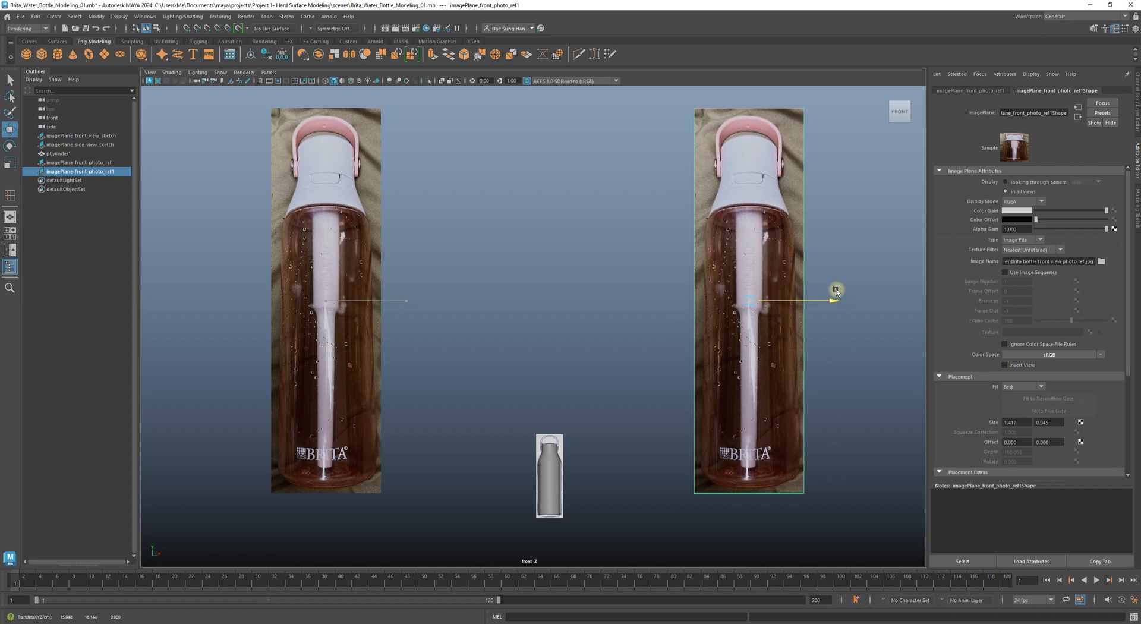
- Rename the duplicated image plane as imagePlane_side_photo_ref
{"action": "double_click", "coordinate": [121, 171]}
{"action": "key", "text": "BackSpace"}
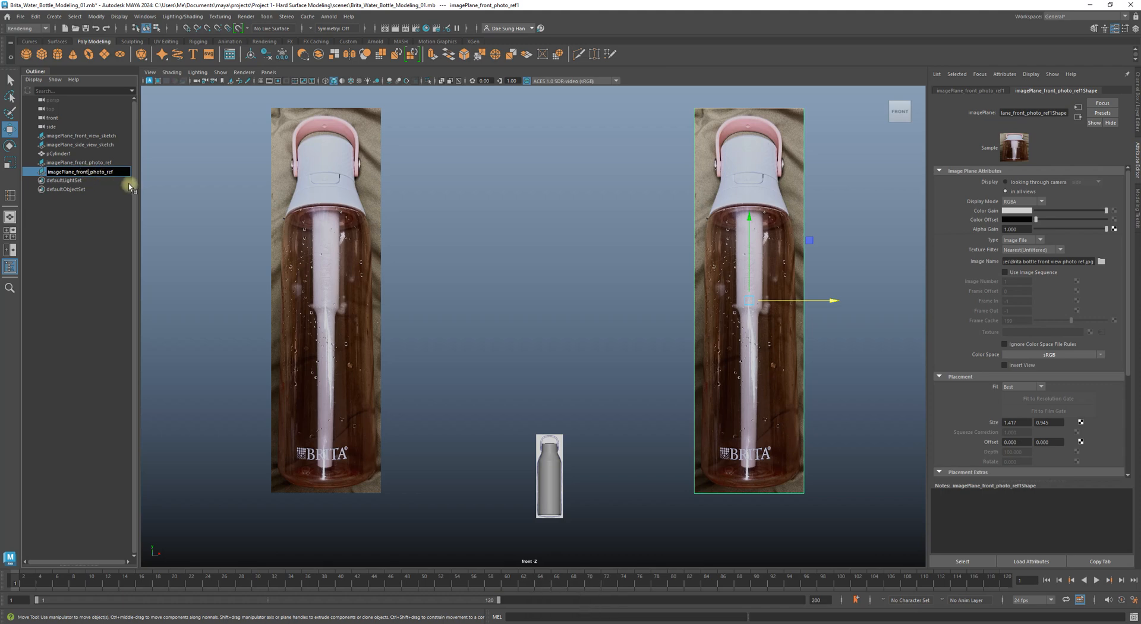
{"action": "key", "text": "BackSpace"}
{"action": "key", "text": "BackSpace"}
{"action": "key", "text": "BackSpace"}
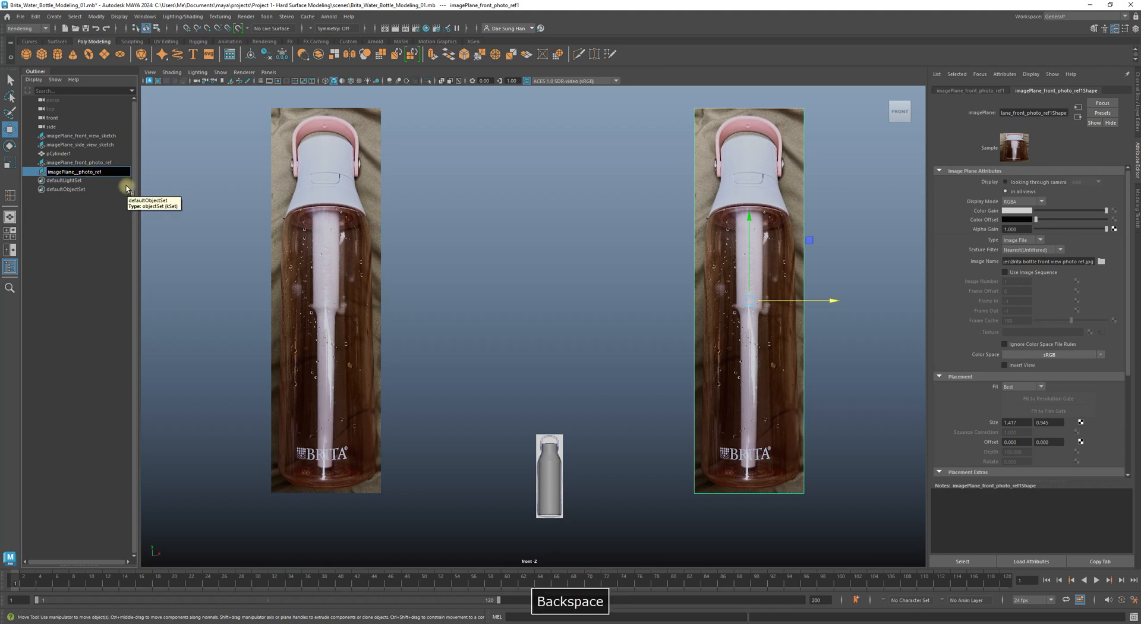
{"action": "type", "text": "side"}
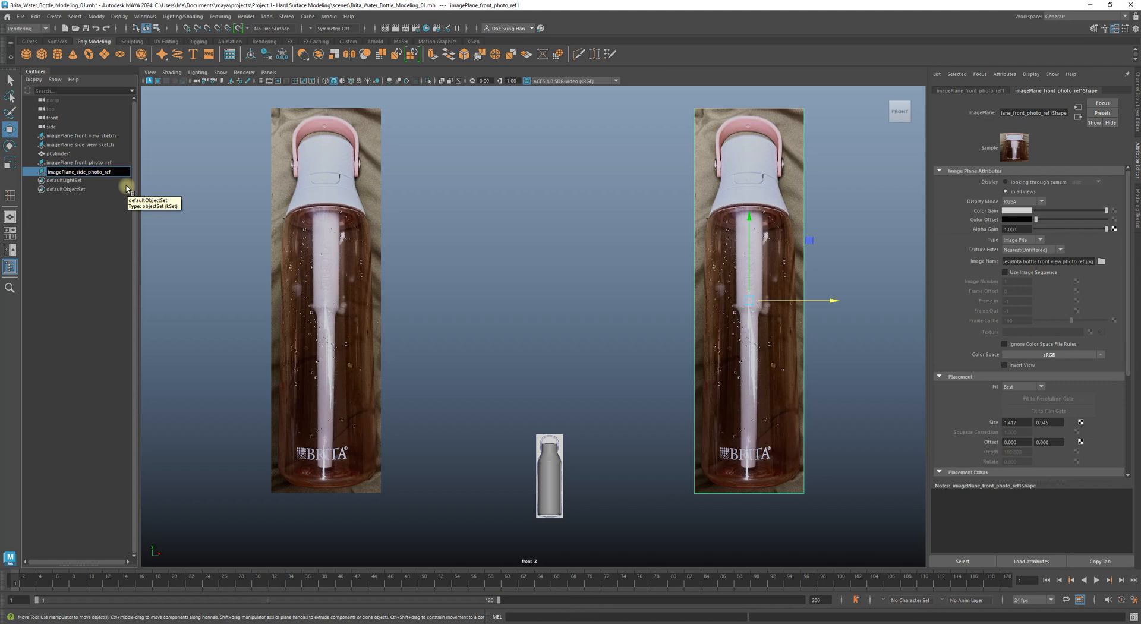
{"action": "key", "text": "Return"}
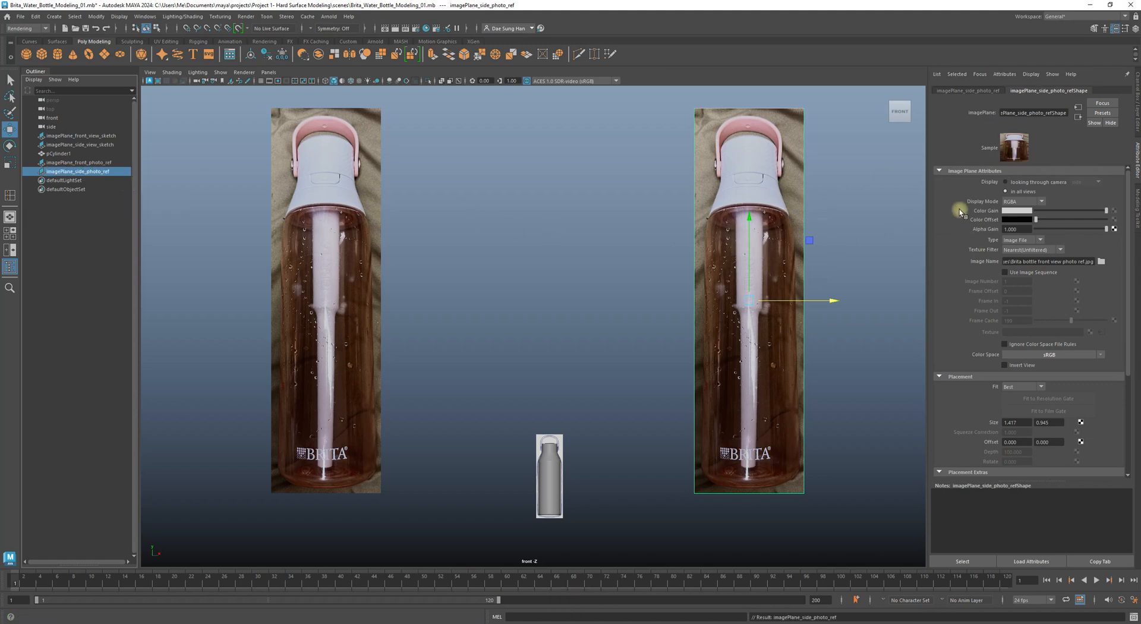
- Replace the duplicated plane's image with Brita bottle side view photo ref.jpg
{"action": "left_click", "coordinate": [1057, 113]}
{"action": "left_click_drag", "start_coordinate": [1057, 112], "coordinate": [1099, 112]}
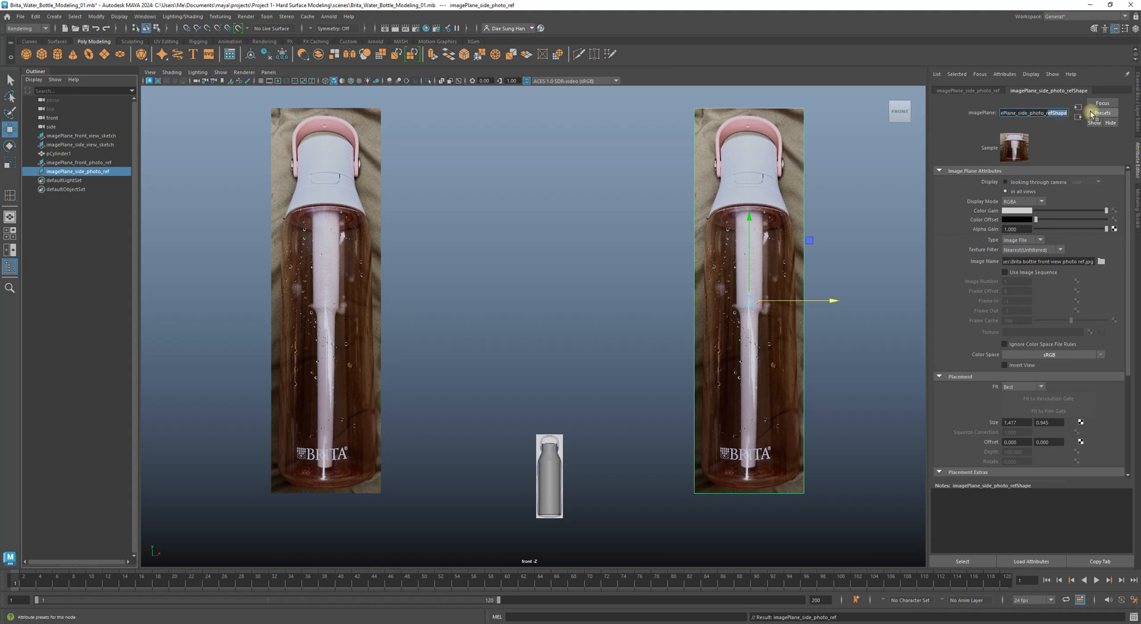
{"action": "left_click", "coordinate": [1046, 113]}
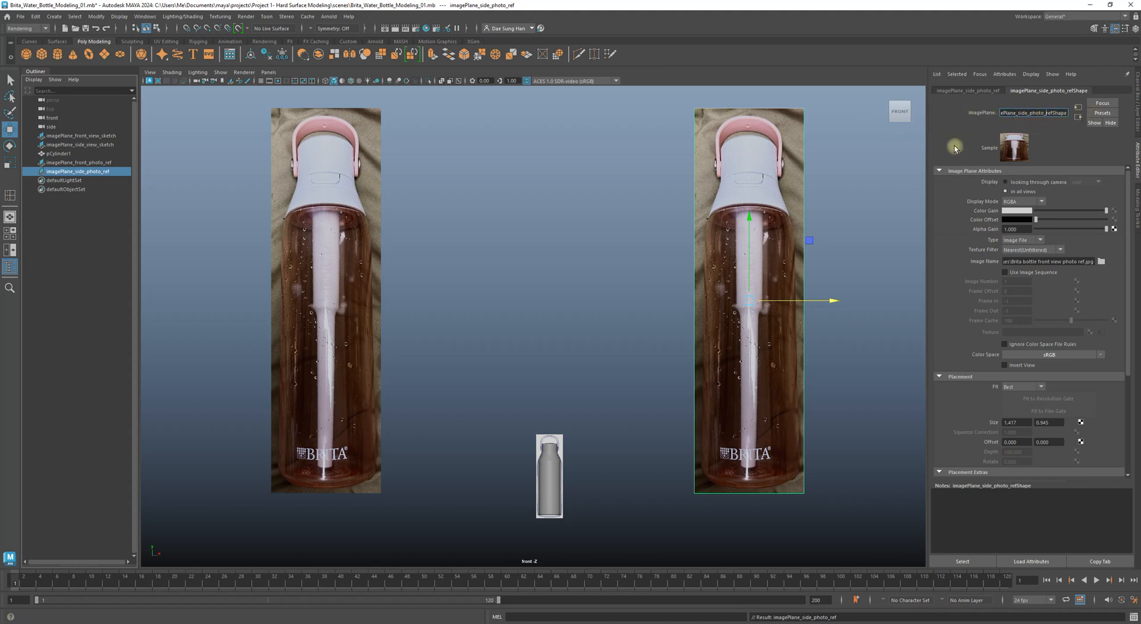
{"action": "left_click", "coordinate": [1100, 262]}
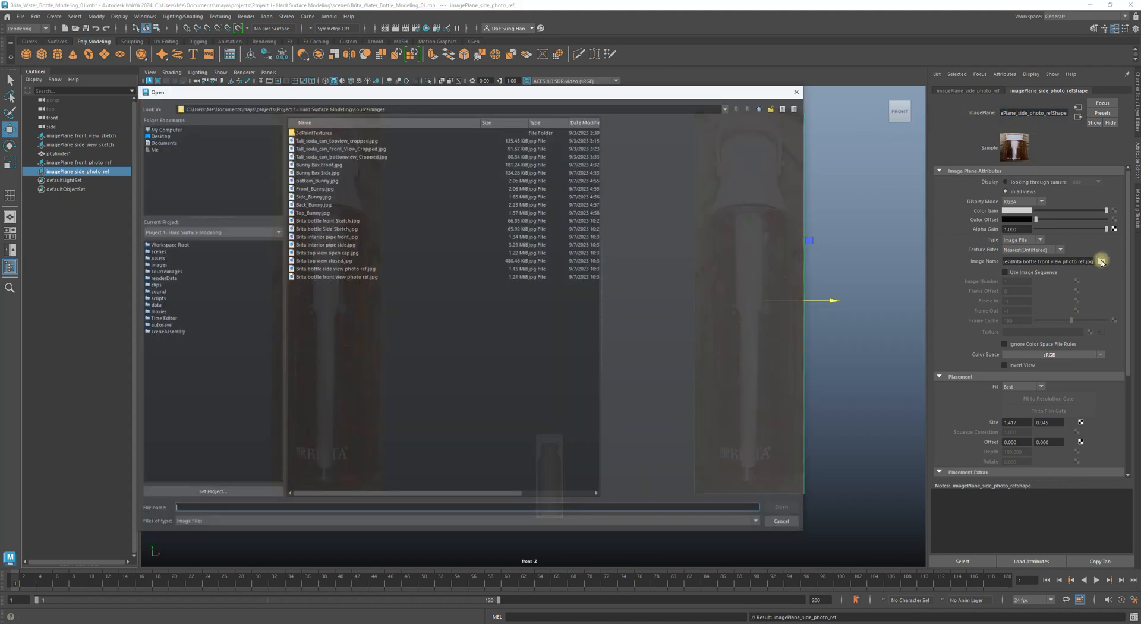
{"action": "left_click", "coordinate": [340, 245]}
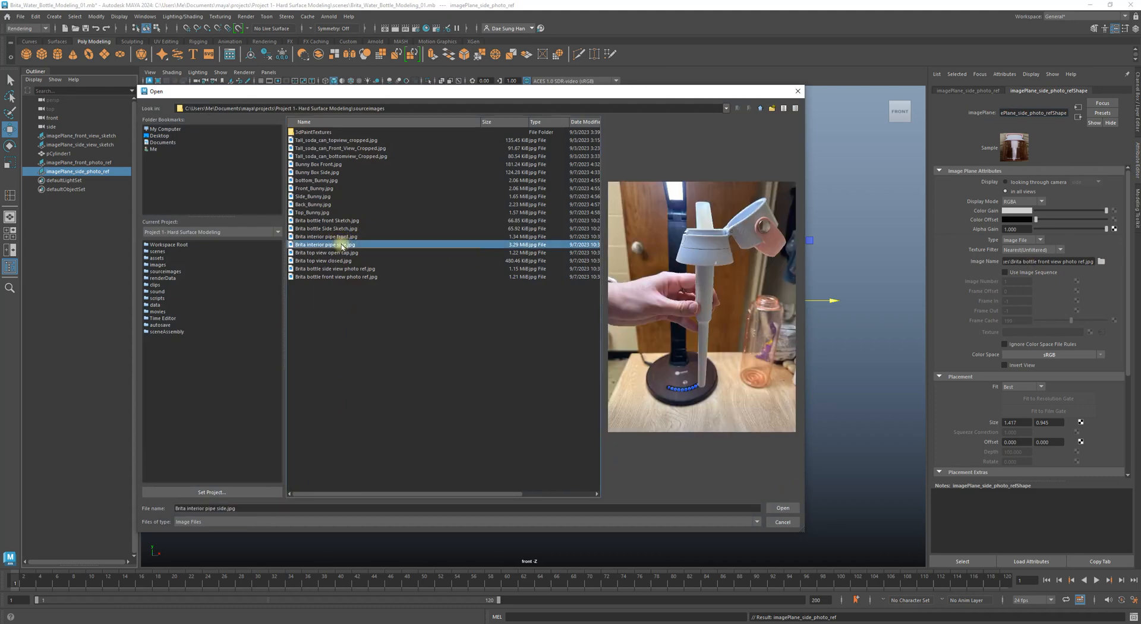
{"action": "left_click", "coordinate": [341, 252]}
{"action": "left_click", "coordinate": [344, 268]}
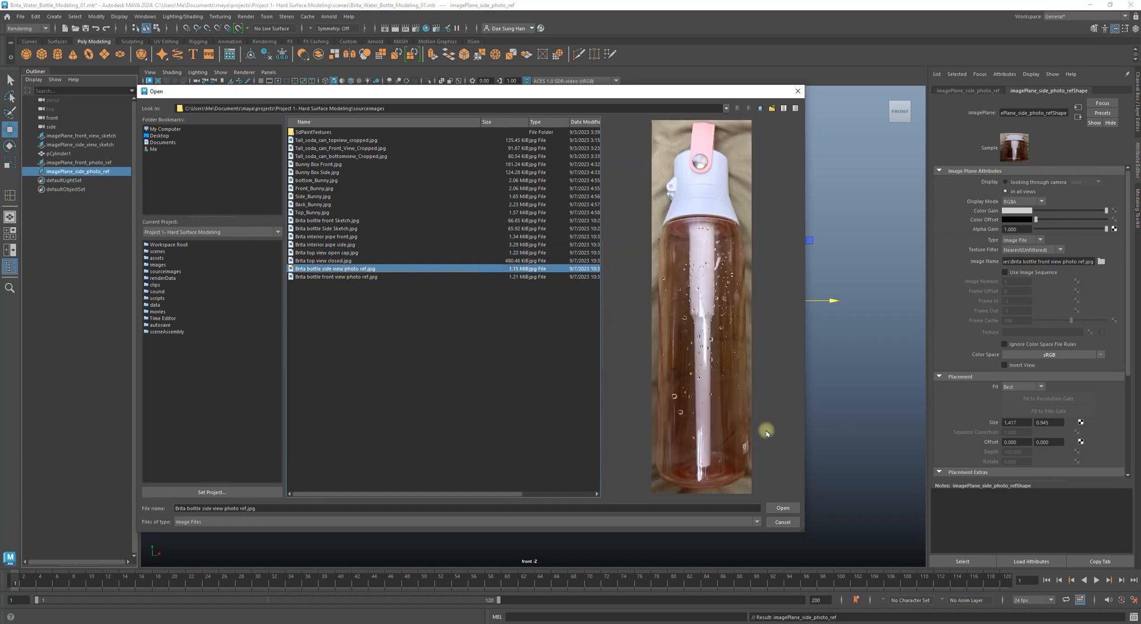
{"action": "left_click", "coordinate": [783, 507]}
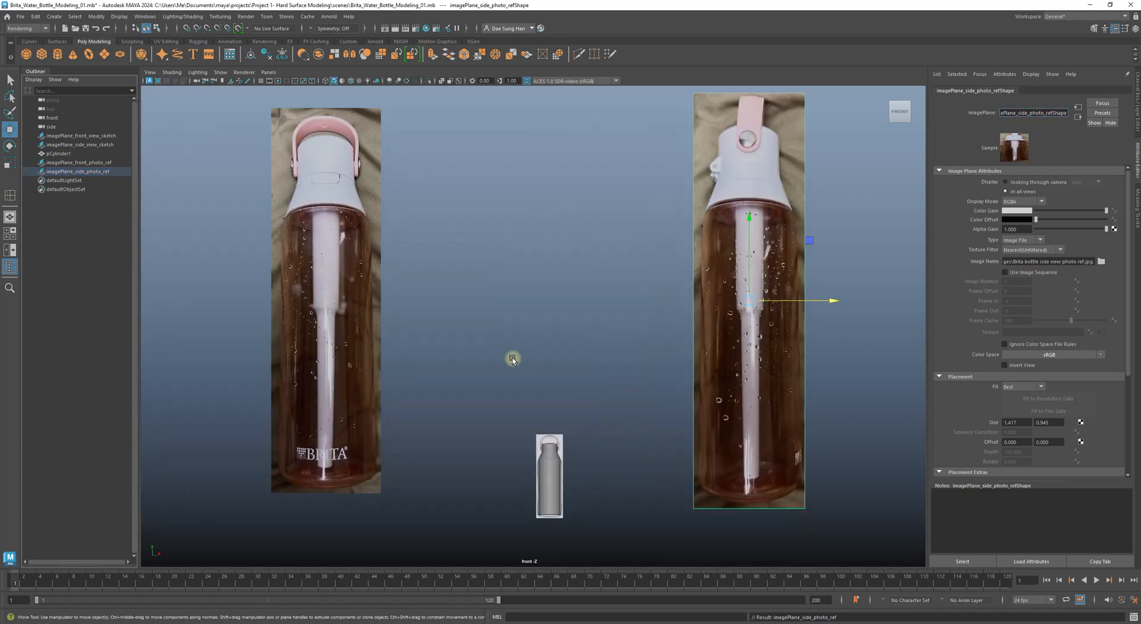
- Examine the cap, neck and shoulder in the front and side photos, up close and alongside the bottle model
{"action": "left_click", "coordinate": [513, 358]}
{"action": "middle_click_drag", "start_coordinate": [600, 287], "coordinate": [603, 288], "text": "alt"}
{"action": "left_click", "coordinate": [736, 245]}
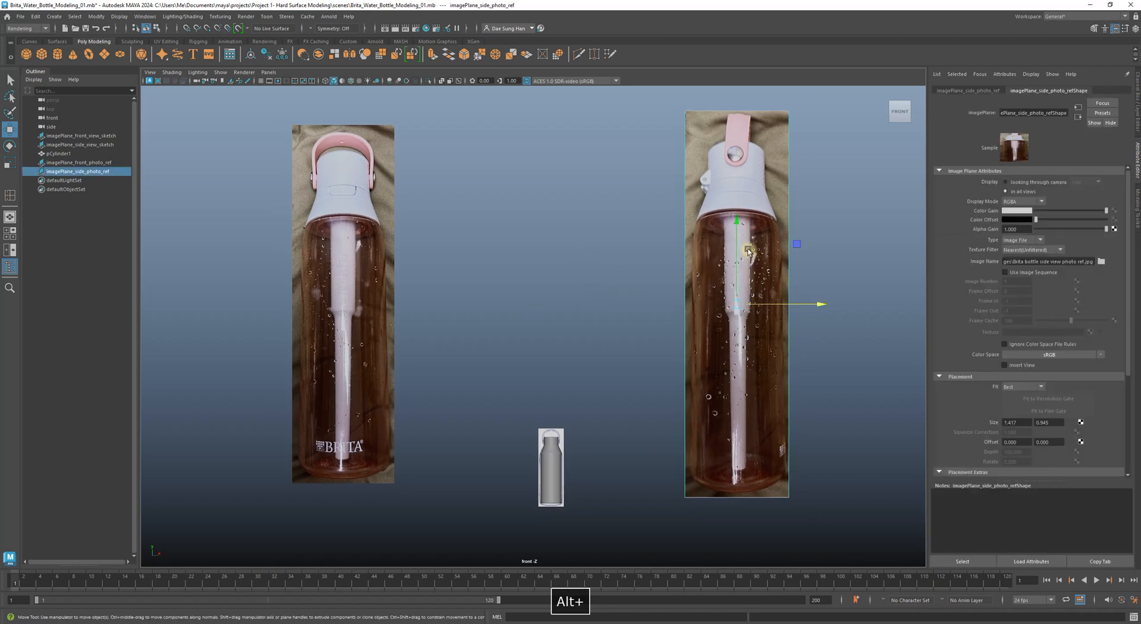
{"action": "left_click", "coordinate": [543, 310]}
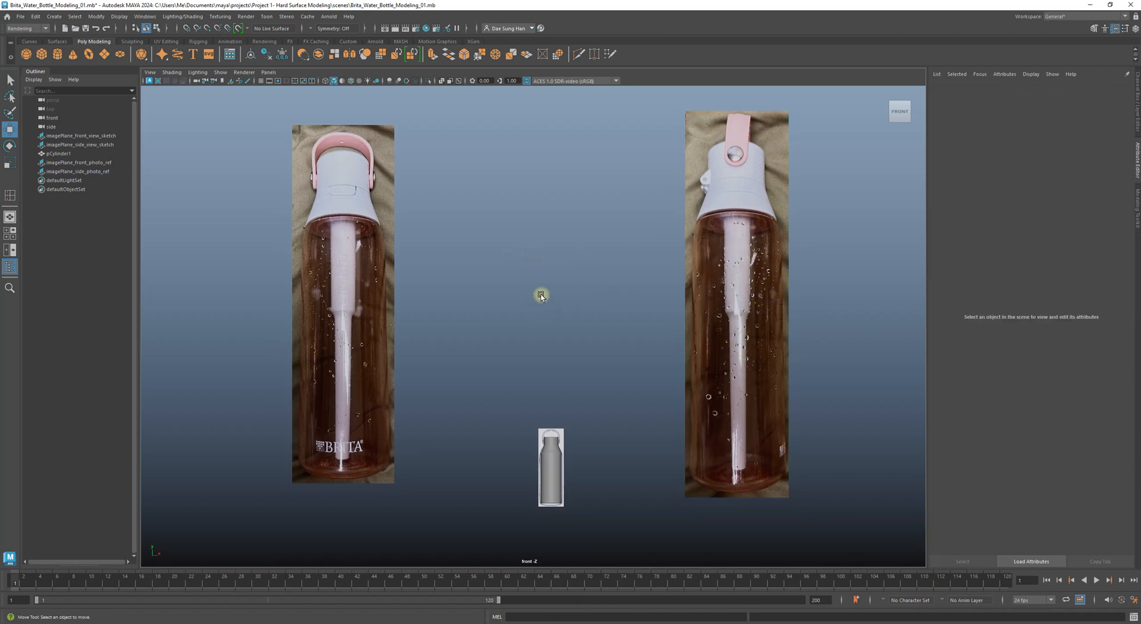
{"action": "middle_click_drag", "start_coordinate": [578, 235], "coordinate": [581, 240], "text": "alt"}
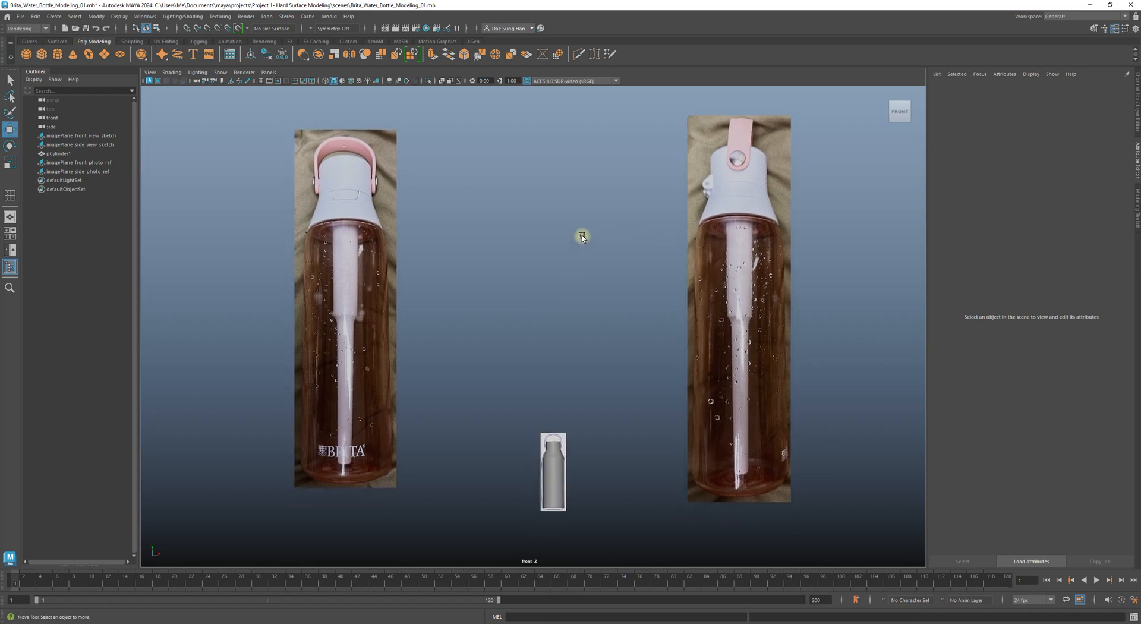
{"action": "right_click_drag", "start_coordinate": [687, 203], "coordinate": [855, 203], "text": "alt"}
{"action": "middle_click_drag", "start_coordinate": [855, 204], "coordinate": [641, 345], "text": "alt"}
{"action": "right_click_drag", "start_coordinate": [641, 346], "coordinate": [771, 322], "text": "alt"}
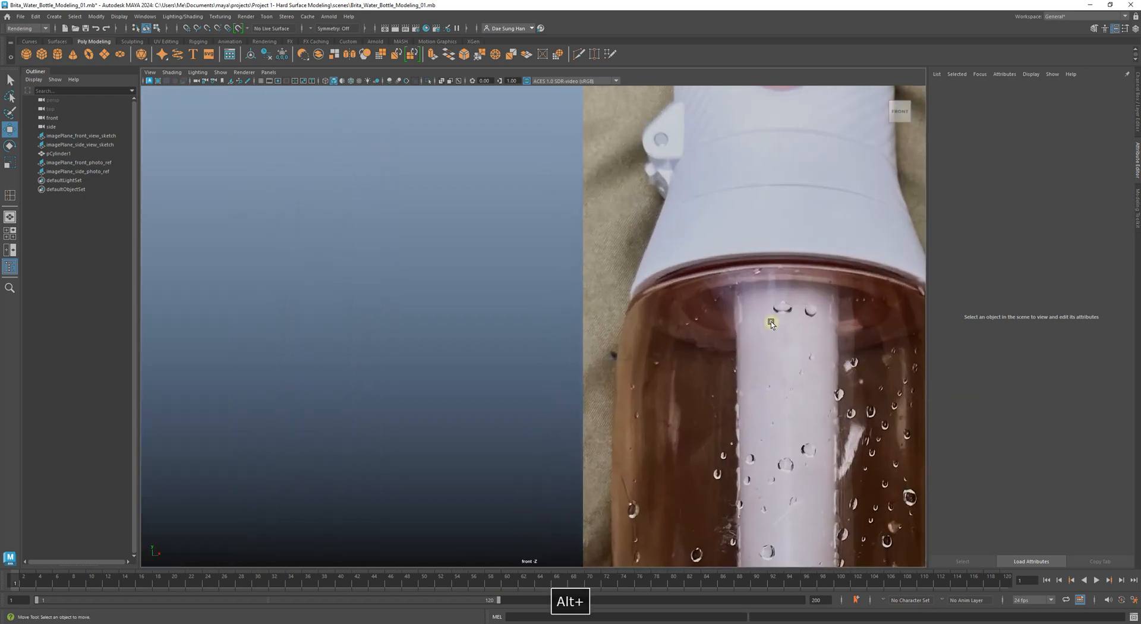
{"action": "middle_click_drag", "start_coordinate": [543, 309], "coordinate": [892, 321], "text": "alt"}
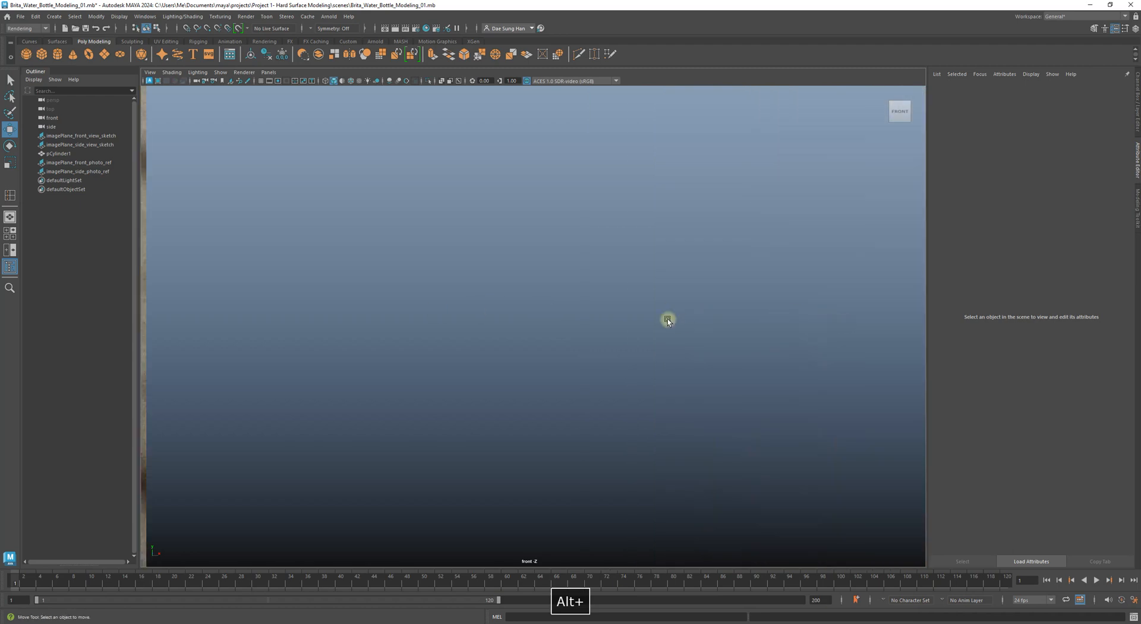
{"action": "right_click_drag", "start_coordinate": [667, 319], "coordinate": [526, 291], "text": "alt"}
{"action": "middle_click_drag", "start_coordinate": [526, 291], "coordinate": [782, 309], "text": "alt"}
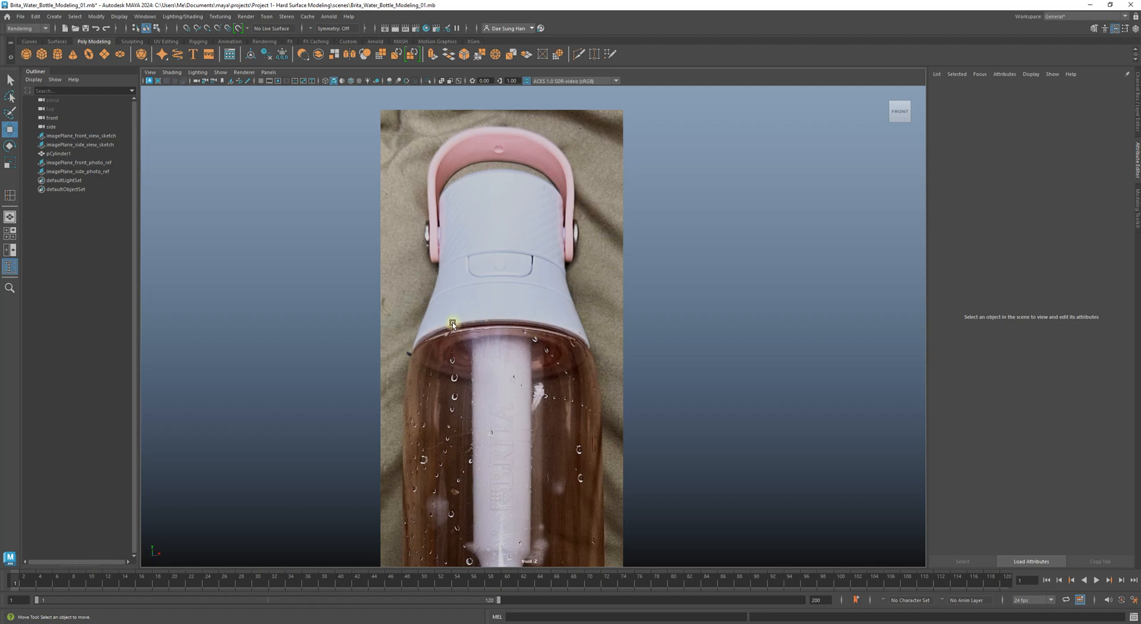
{"action": "right_click_drag", "start_coordinate": [692, 339], "coordinate": [253, 350], "text": "alt"}
{"action": "middle_click_drag", "start_coordinate": [598, 418], "coordinate": [530, 265], "text": "alt"}
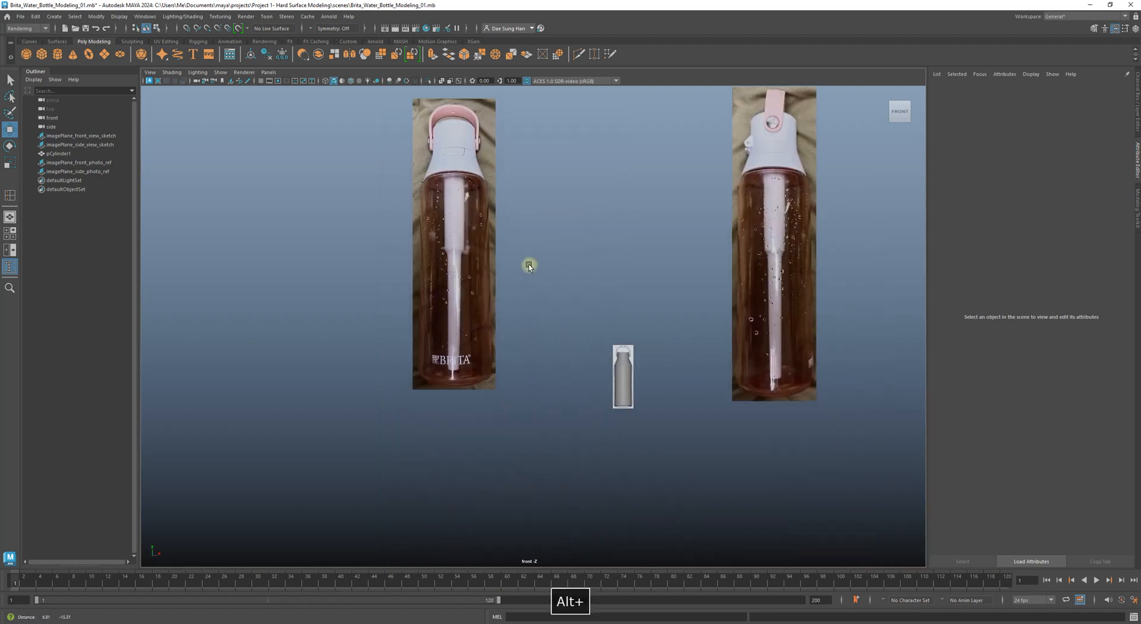
{"action": "right_click_drag", "start_coordinate": [544, 303], "coordinate": [669, 342], "text": "alt"}
{"action": "middle_click_drag", "start_coordinate": [669, 340], "coordinate": [636, 403], "text": "alt"}
- Scale the front and side photo planes down together uniformly, bringing them closer to the bottle model's size
{"action": "left_click_drag", "start_coordinate": [368, 251], "coordinate": [855, 259]}
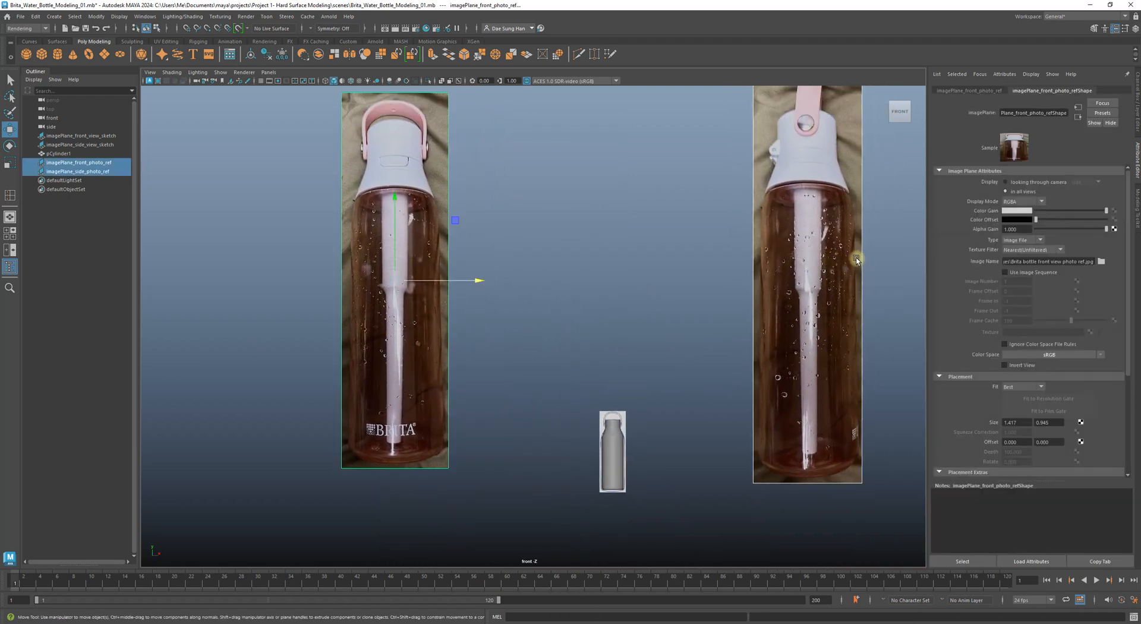
{"action": "right_click_drag", "start_coordinate": [654, 315], "coordinate": [562, 305], "text": "alt"}
{"action": "key", "text": "r"}
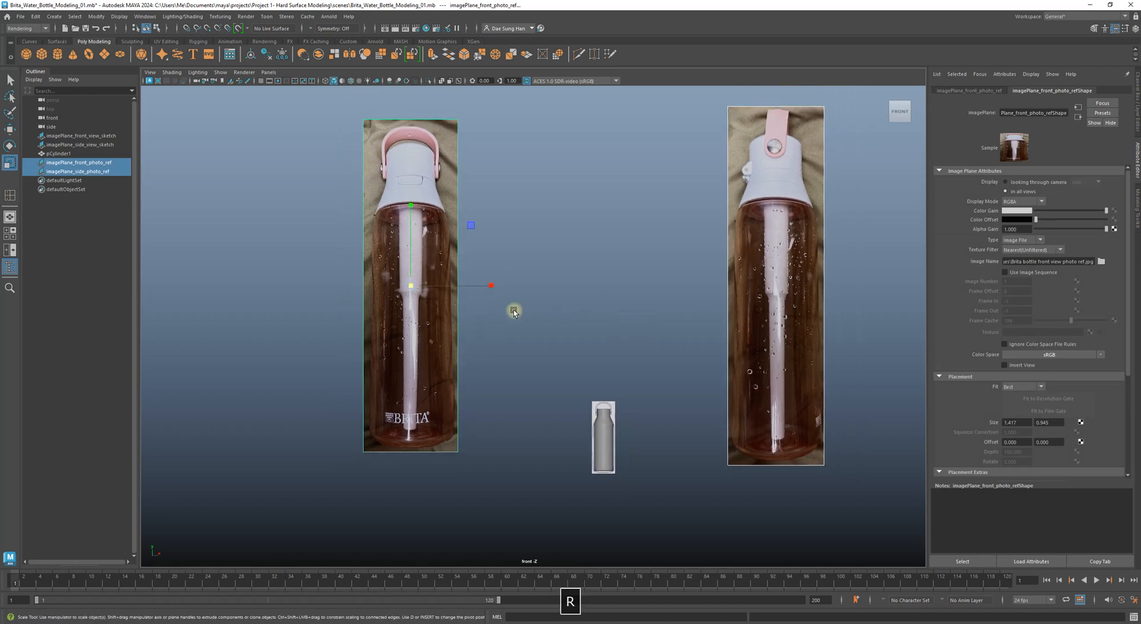
{"action": "left_click_drag", "start_coordinate": [410, 286], "coordinate": [302, 337]}
{"action": "key", "text": "w"}
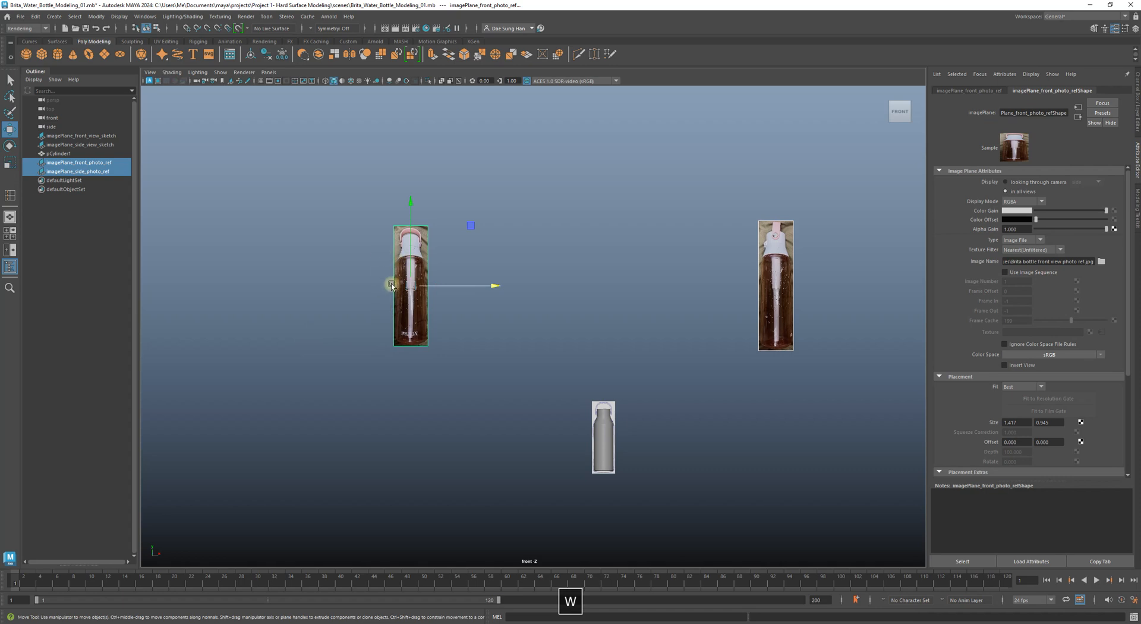
{"action": "key", "text": "z"}
{"action": "key", "text": "r"}
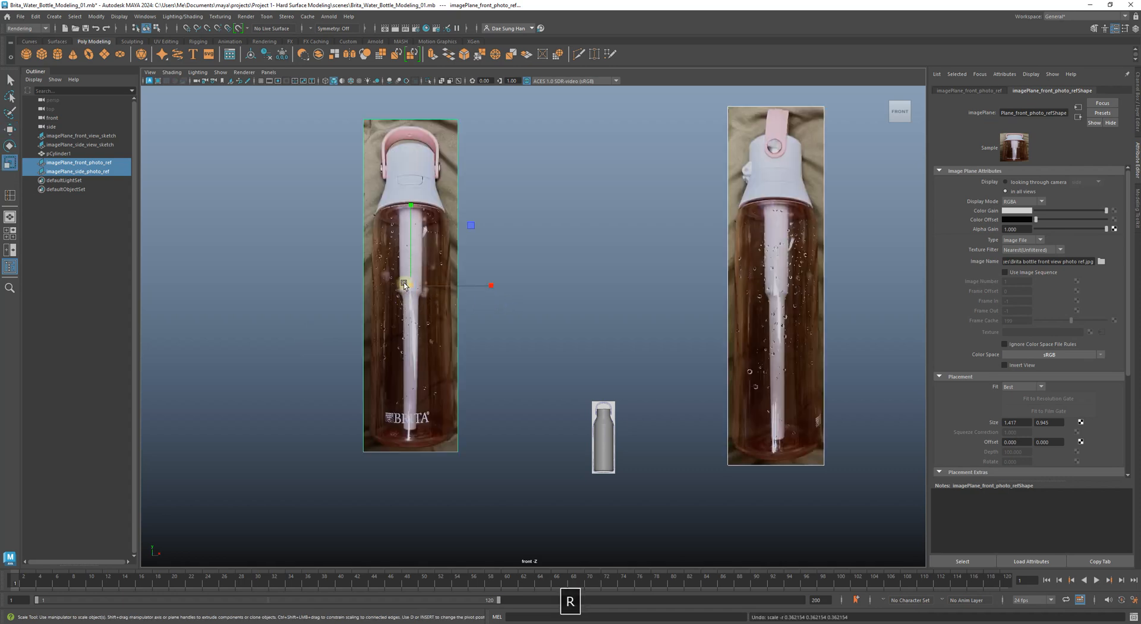
{"action": "left_click_drag", "start_coordinate": [409, 288], "coordinate": [318, 342]}
{"action": "key", "text": "w"}
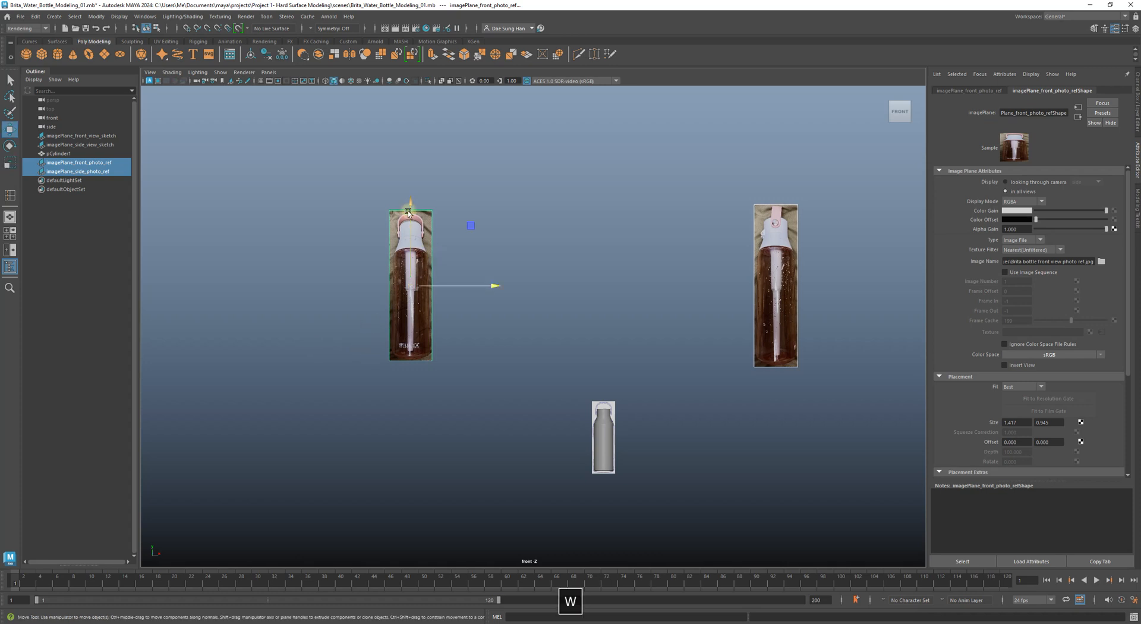
- Lower both photo planes to the bottle's base level and move each one along X closer to the bottle
{"action": "left_click_drag", "start_coordinate": [409, 203], "coordinate": [411, 316]}
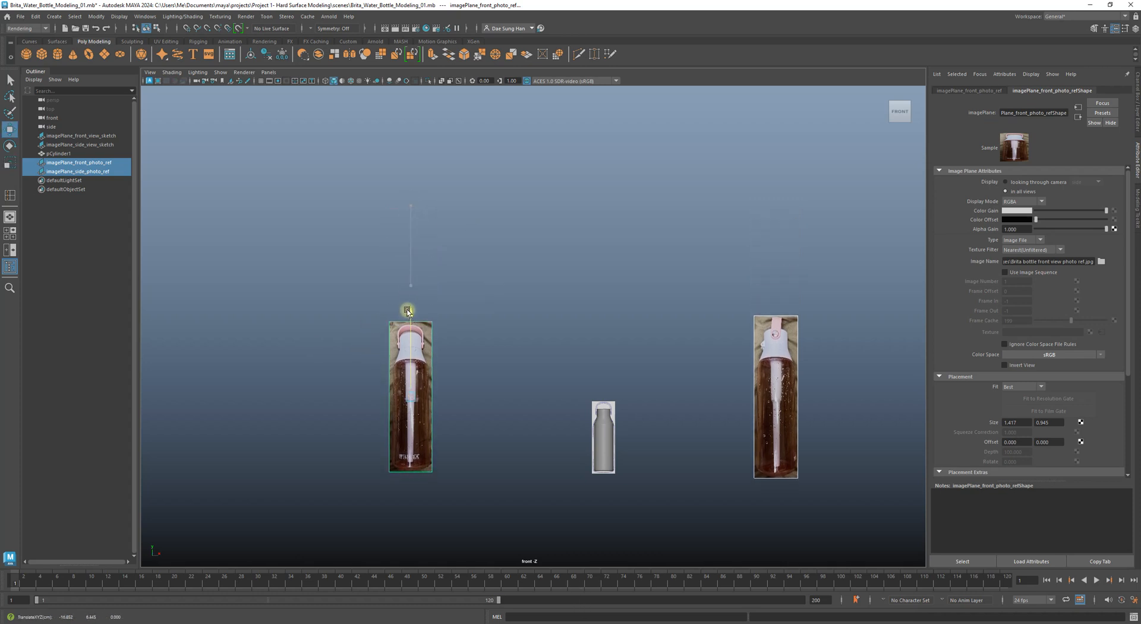
{"action": "left_click", "coordinate": [477, 308]}
{"action": "left_click", "coordinate": [392, 322]}
{"action": "left_click_drag", "start_coordinate": [495, 402], "coordinate": [607, 401]}
{"action": "left_click", "coordinate": [767, 347]}
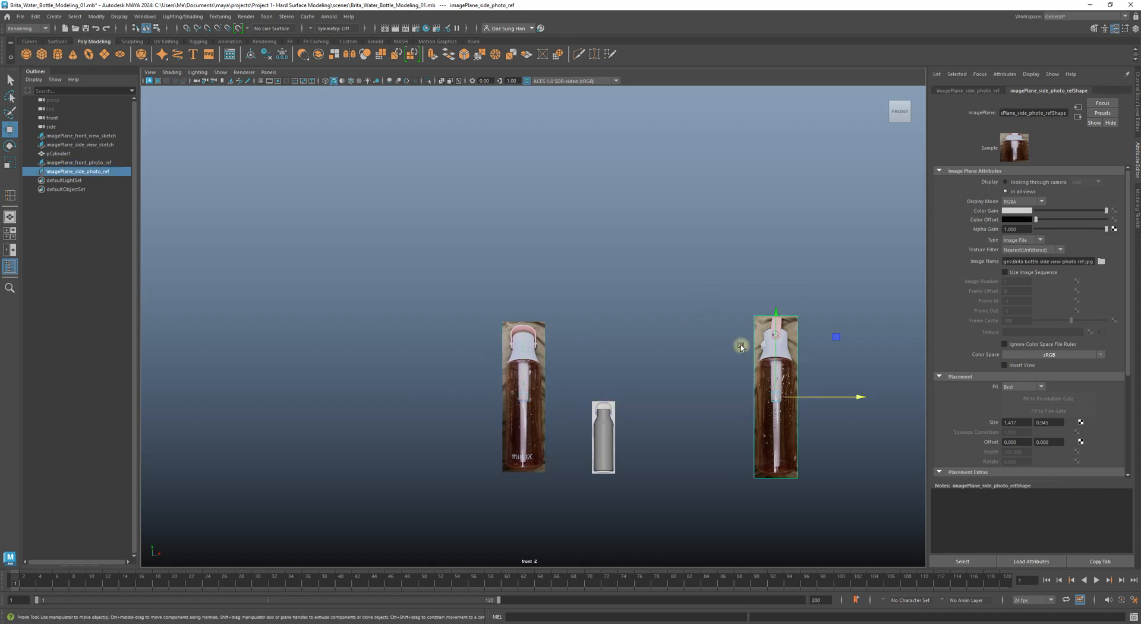
{"action": "left_click_drag", "start_coordinate": [861, 395], "coordinate": [778, 396]}
{"action": "left_click", "coordinate": [764, 345]}
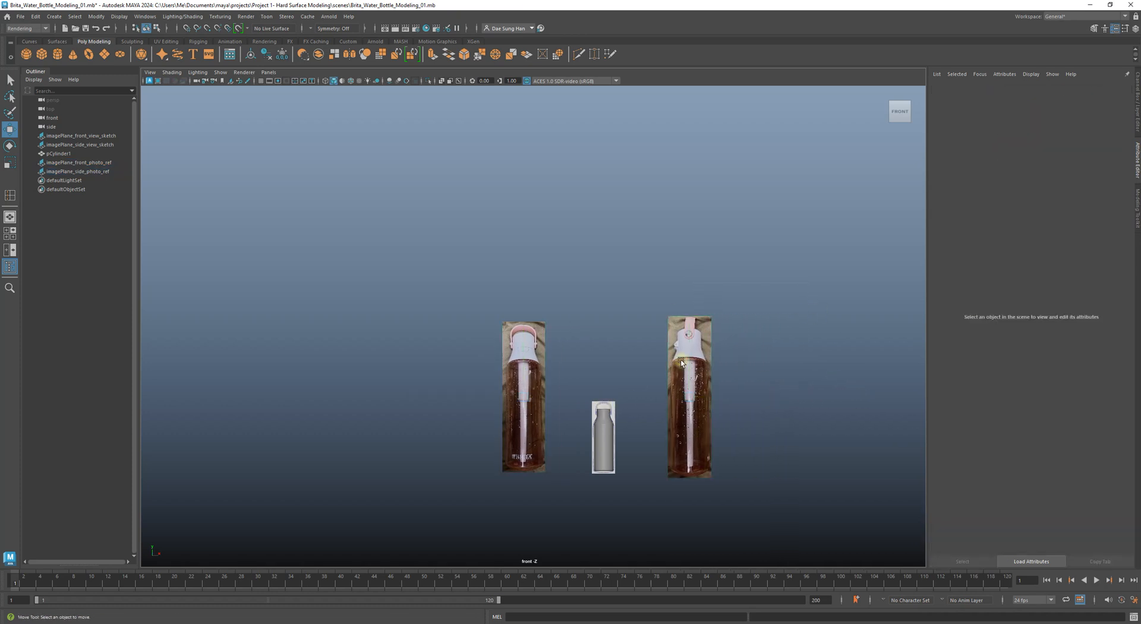
- Scale the side photo plane down slightly so its bottle approaches the size of the one in the front photo
{"action": "left_click_drag", "start_coordinate": [736, 348], "coordinate": [662, 362], "text": "alt"}
{"action": "right_click_drag", "start_coordinate": [662, 361], "coordinate": [790, 443], "text": "alt"}
{"action": "middle_click_drag", "start_coordinate": [790, 443], "coordinate": [688, 297], "text": "alt"}
{"action": "right_click_drag", "start_coordinate": [688, 297], "coordinate": [697, 341], "text": "alt"}
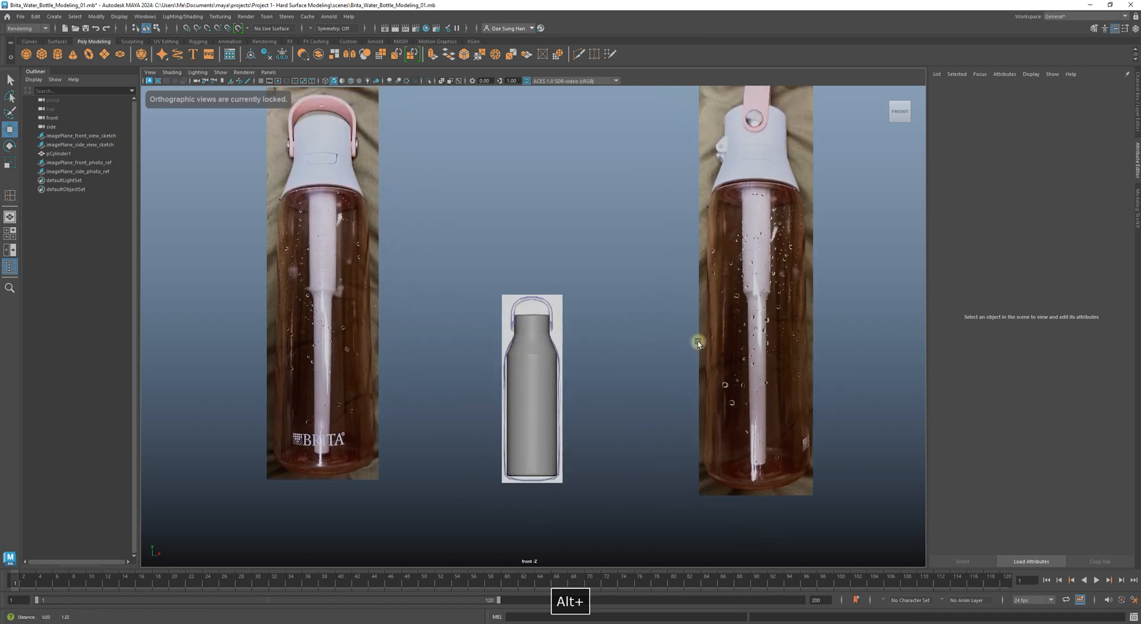
{"action": "middle_click_drag", "start_coordinate": [697, 341], "coordinate": [735, 372], "text": "alt"}
{"action": "left_click", "coordinate": [766, 364]}
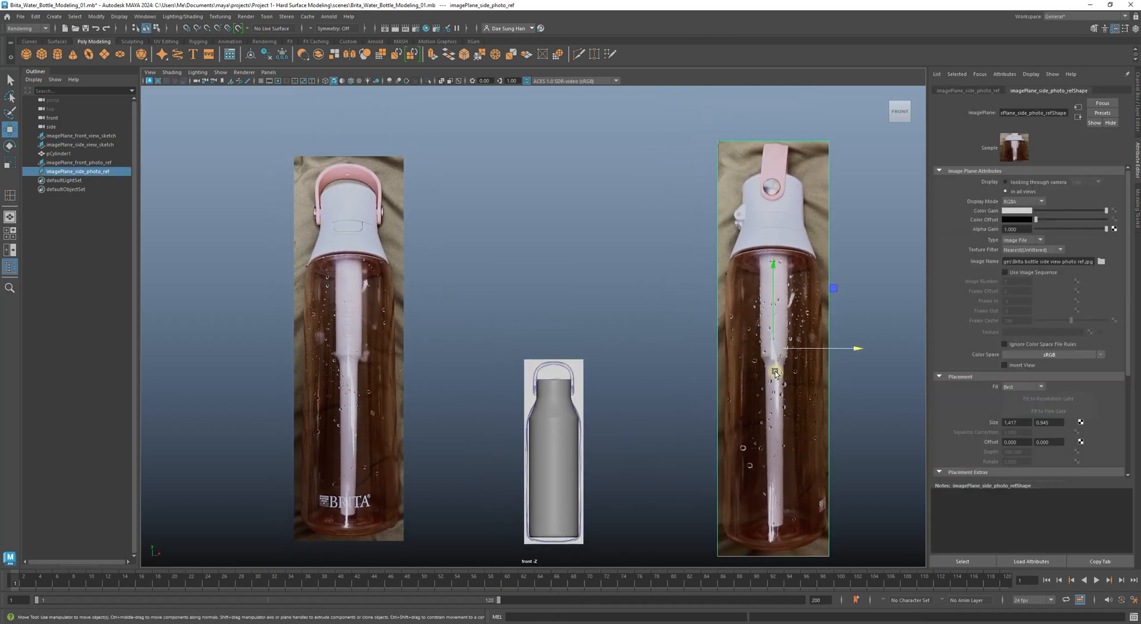
{"action": "key", "text": "r"}
{"action": "middle_click_drag", "start_coordinate": [766, 363], "coordinate": [780, 325], "text": "alt"}
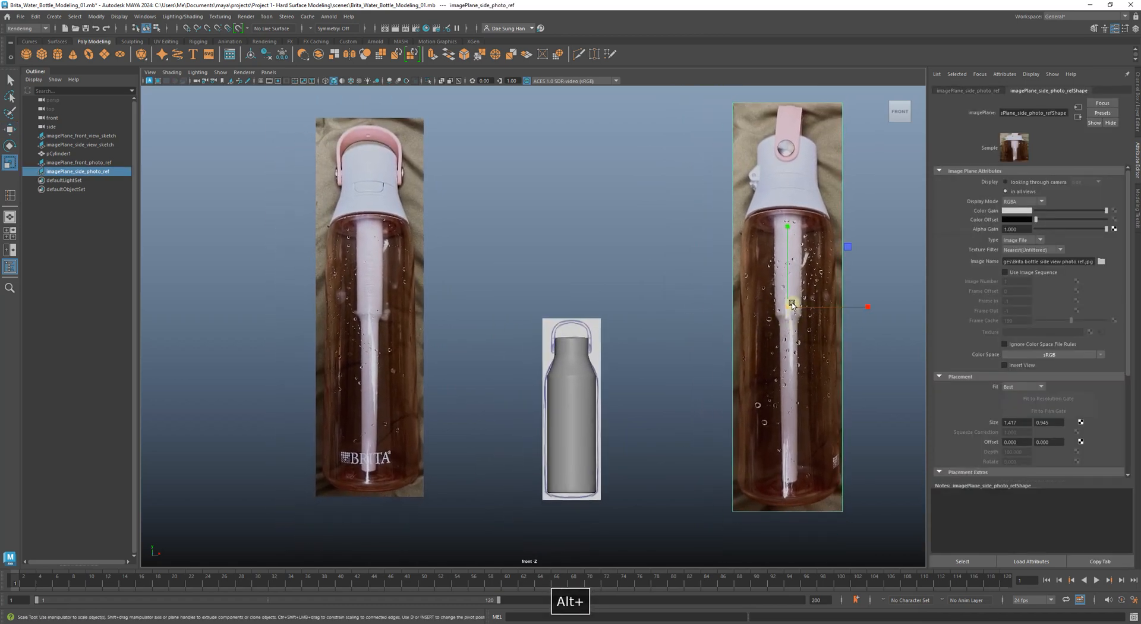
{"action": "left_click_drag", "start_coordinate": [787, 307], "coordinate": [784, 307]}
{"action": "key", "text": "w"}
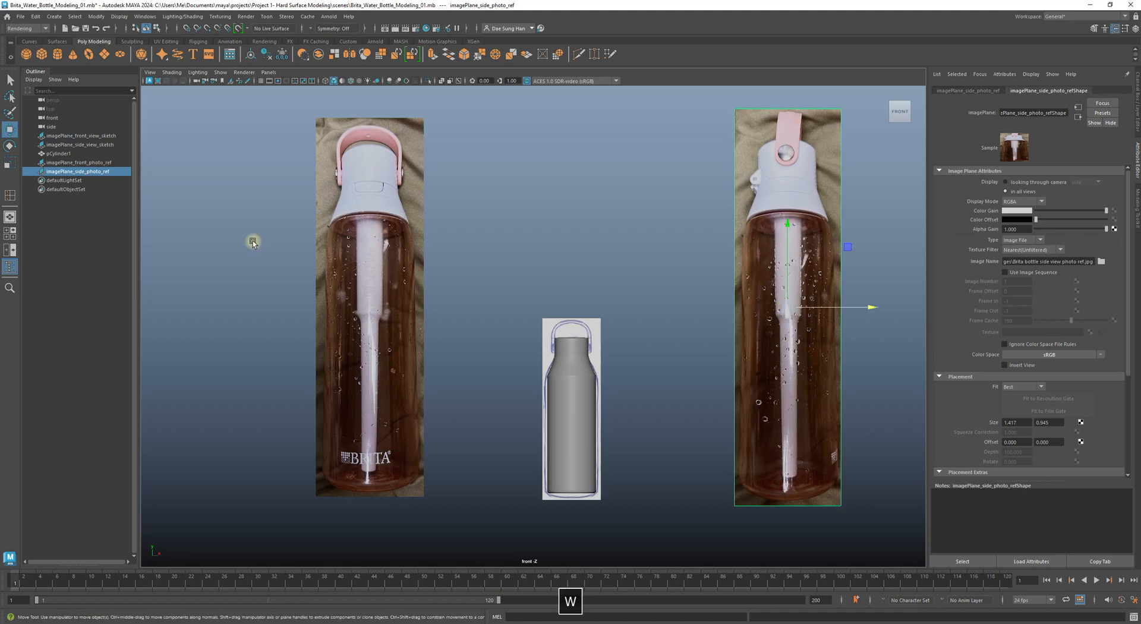
- Align the side photo plane's scale against the front photo by placing it alongside, and return it to the bottle's opposite side
{"action": "left_click_drag", "start_coordinate": [784, 308], "coordinate": [501, 305]}
{"action": "key", "text": "r"}
{"action": "key", "text": "w"}
{"action": "left_click_drag", "start_coordinate": [585, 304], "coordinate": [860, 315]}
{"action": "left_click", "coordinate": [668, 303]}
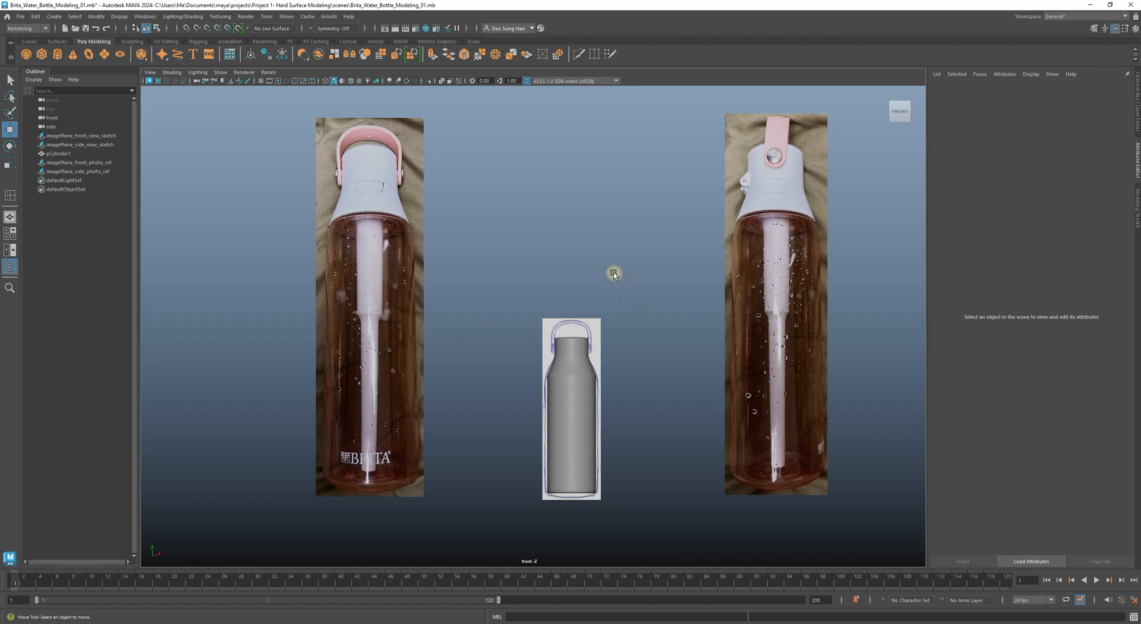
- Compare the bottle cylinder's neck and shoulder with and without smooth mesh preview, and leave the preview off
{"action": "right_click_drag", "start_coordinate": [614, 274], "coordinate": [828, 281], "text": "alt"}
{"action": "middle_click_drag", "start_coordinate": [710, 247], "coordinate": [662, 315], "text": "alt"}
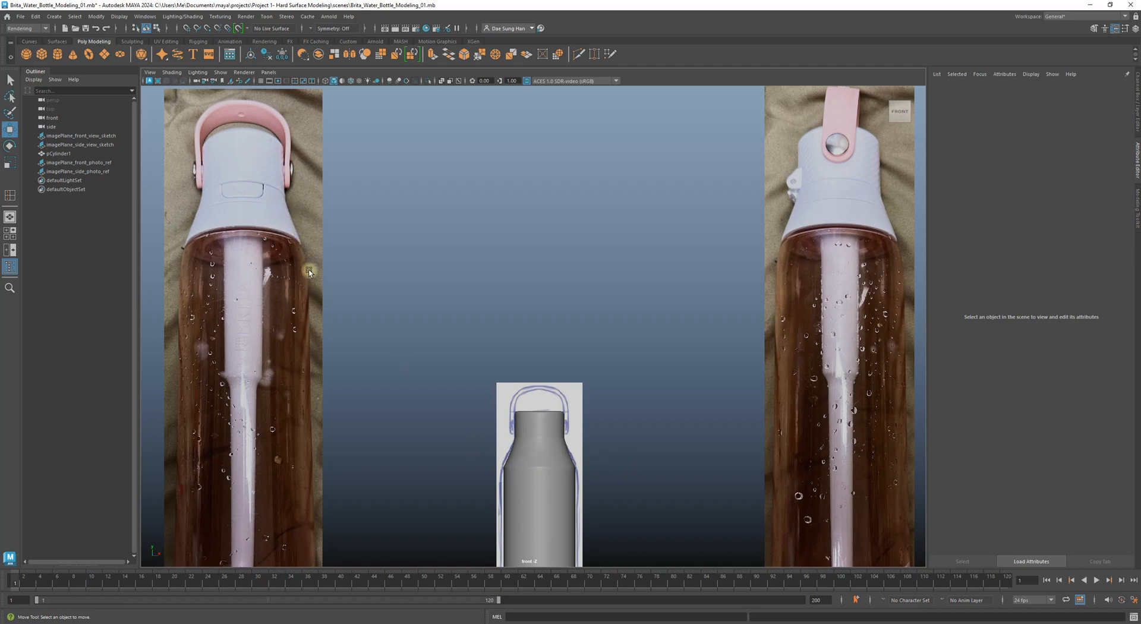
{"action": "middle_click_drag", "start_coordinate": [554, 416], "coordinate": [545, 306], "text": "alt"}
{"action": "right_click_drag", "start_coordinate": [543, 302], "coordinate": [772, 433], "text": "alt"}
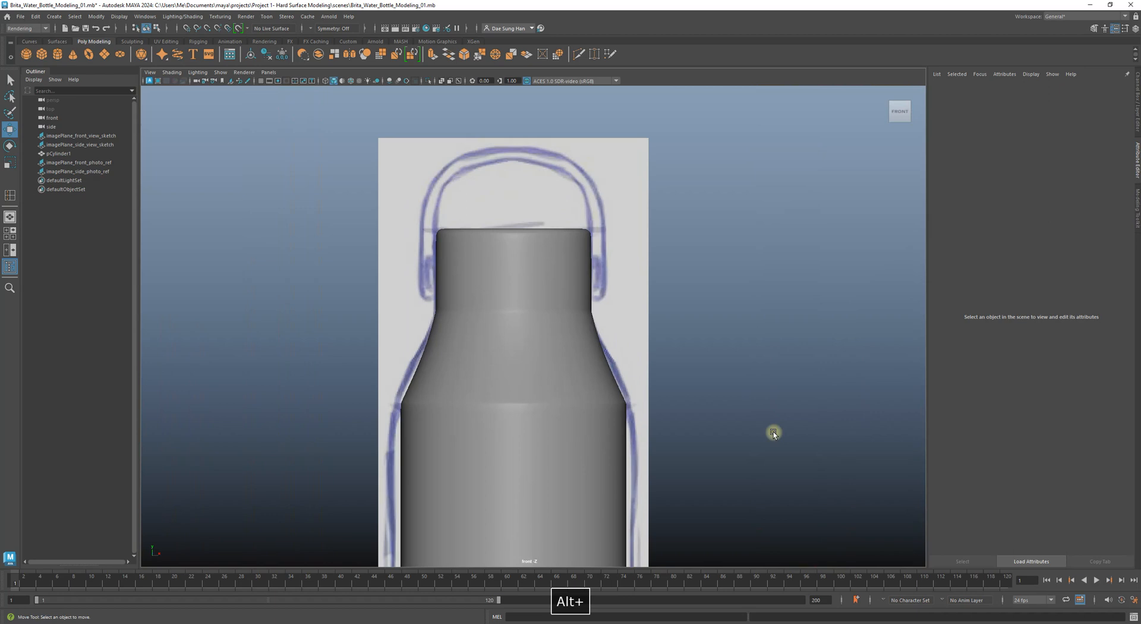
{"action": "left_click", "coordinate": [569, 423]}
{"action": "key", "text": "1"}
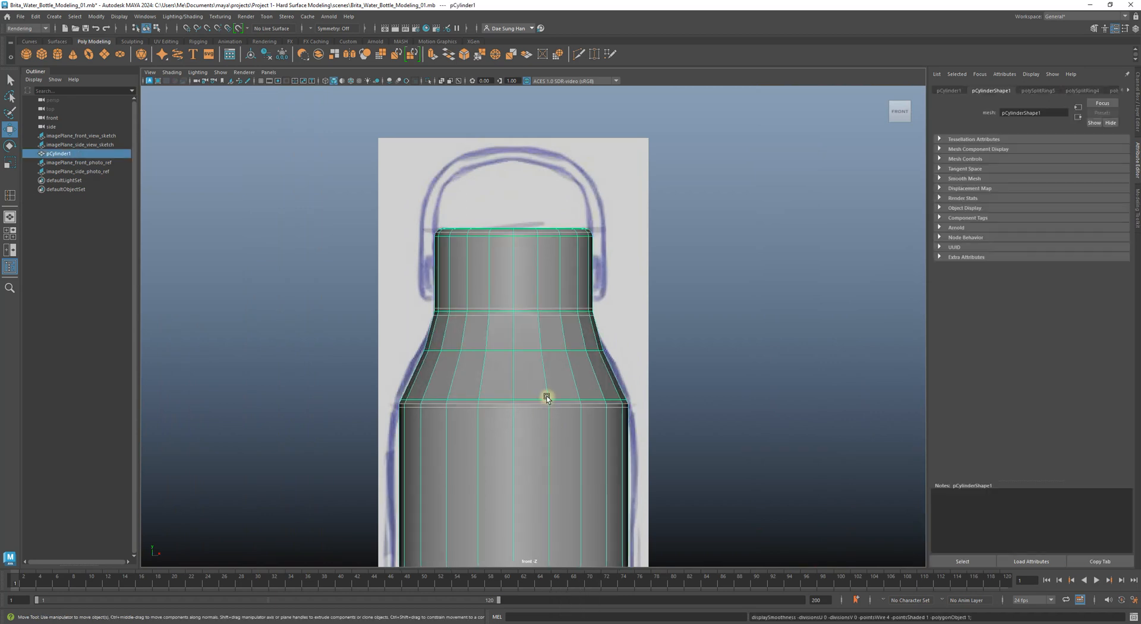
{"action": "key", "text": "3"}
{"action": "key", "text": "1"}
{"action": "middle_click_drag", "start_coordinate": [478, 322], "coordinate": [499, 247], "text": "alt"}
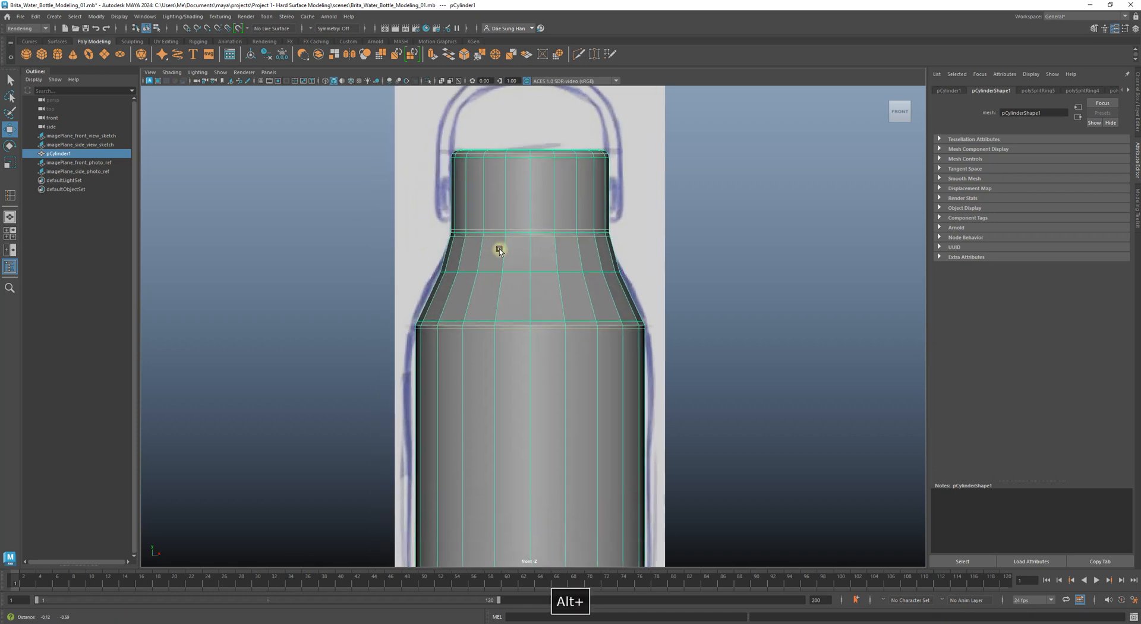
{"action": "right_click_drag", "start_coordinate": [499, 247], "coordinate": [569, 304], "text": "alt"}
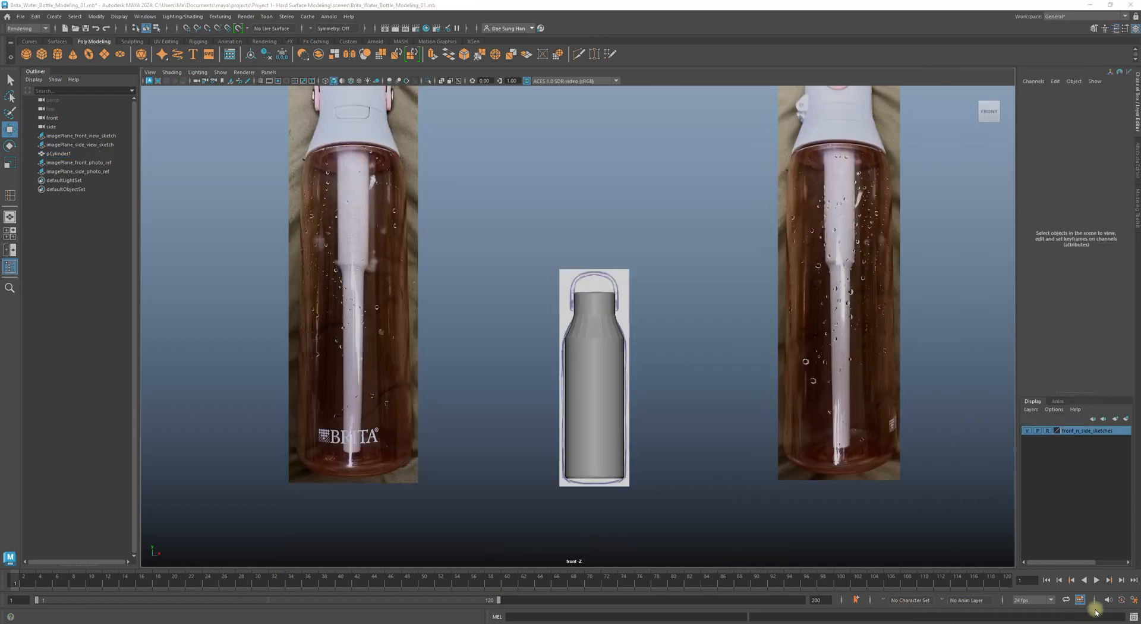
- Select the bottle cylinder between the two photo planes in the front view
{"action": "right_click_drag", "start_coordinate": [559, 358], "coordinate": [553, 323], "text": "alt"}
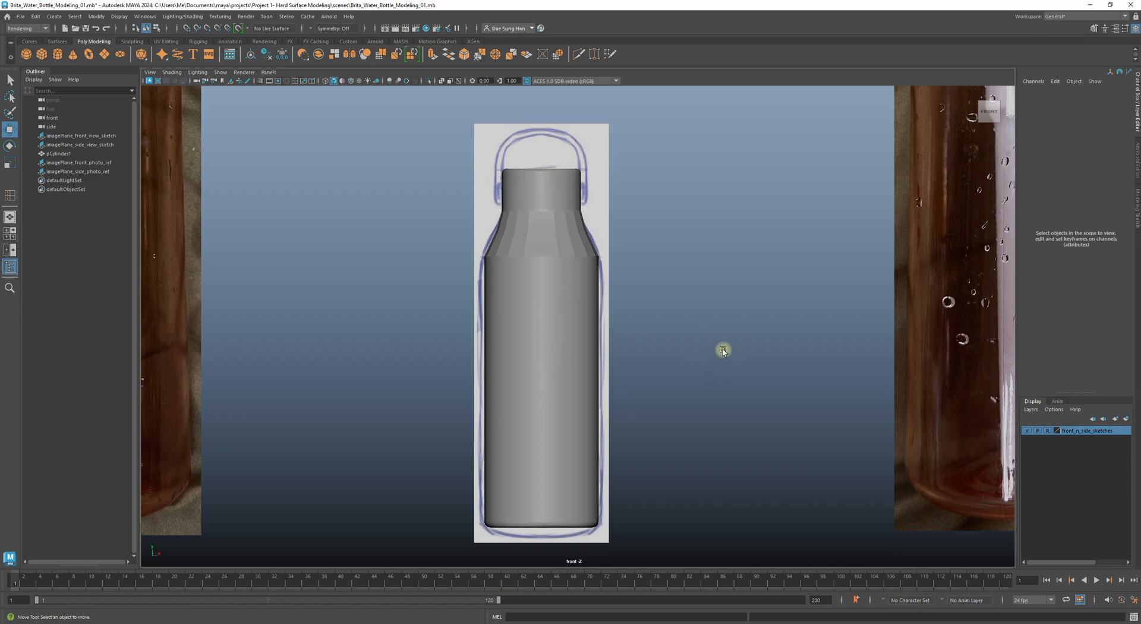
{"action": "left_click", "coordinate": [562, 310]}
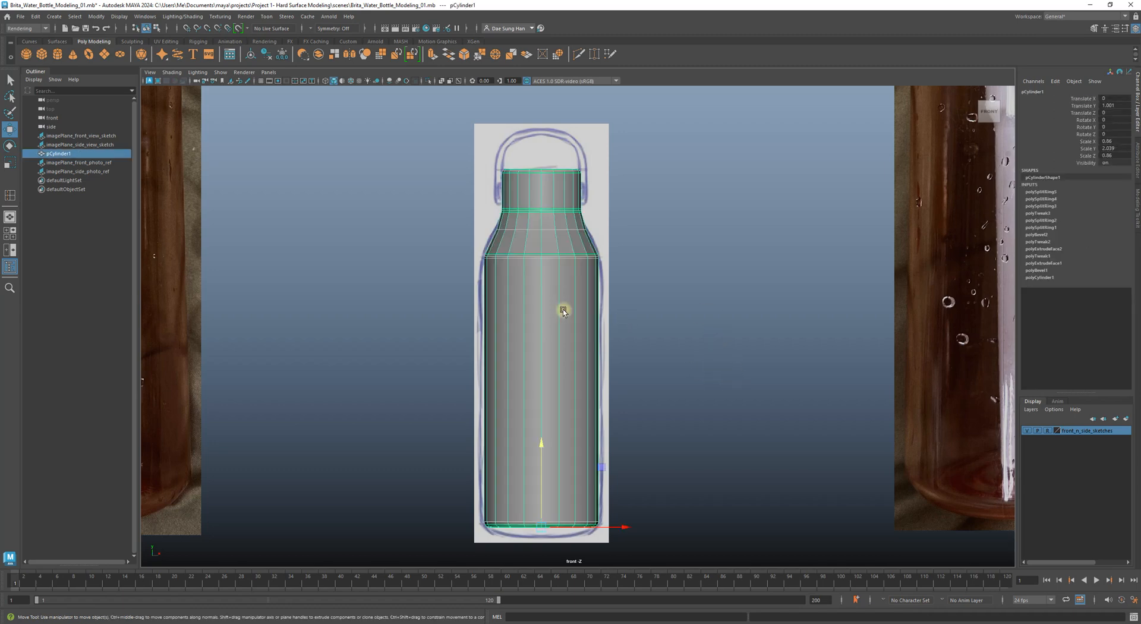